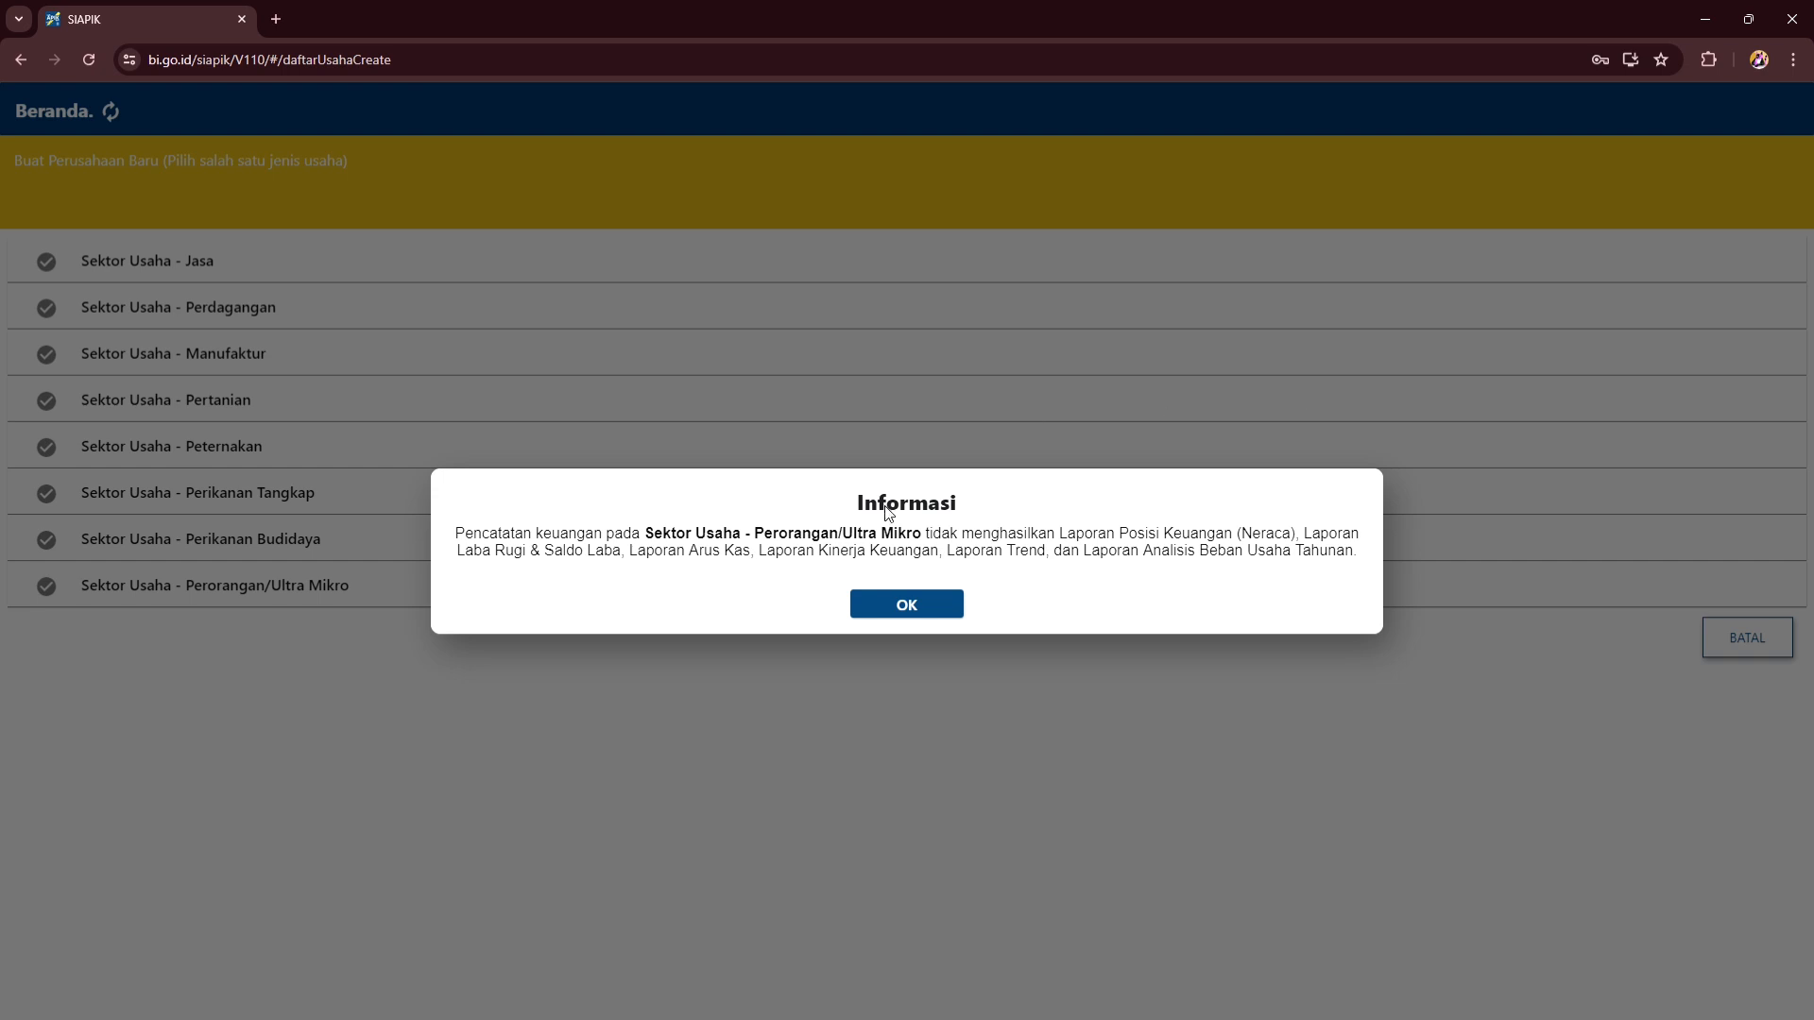
- Dismiss the Ultra Mikro notice and choose the Perdagangan sector for the new business
click(907, 603)
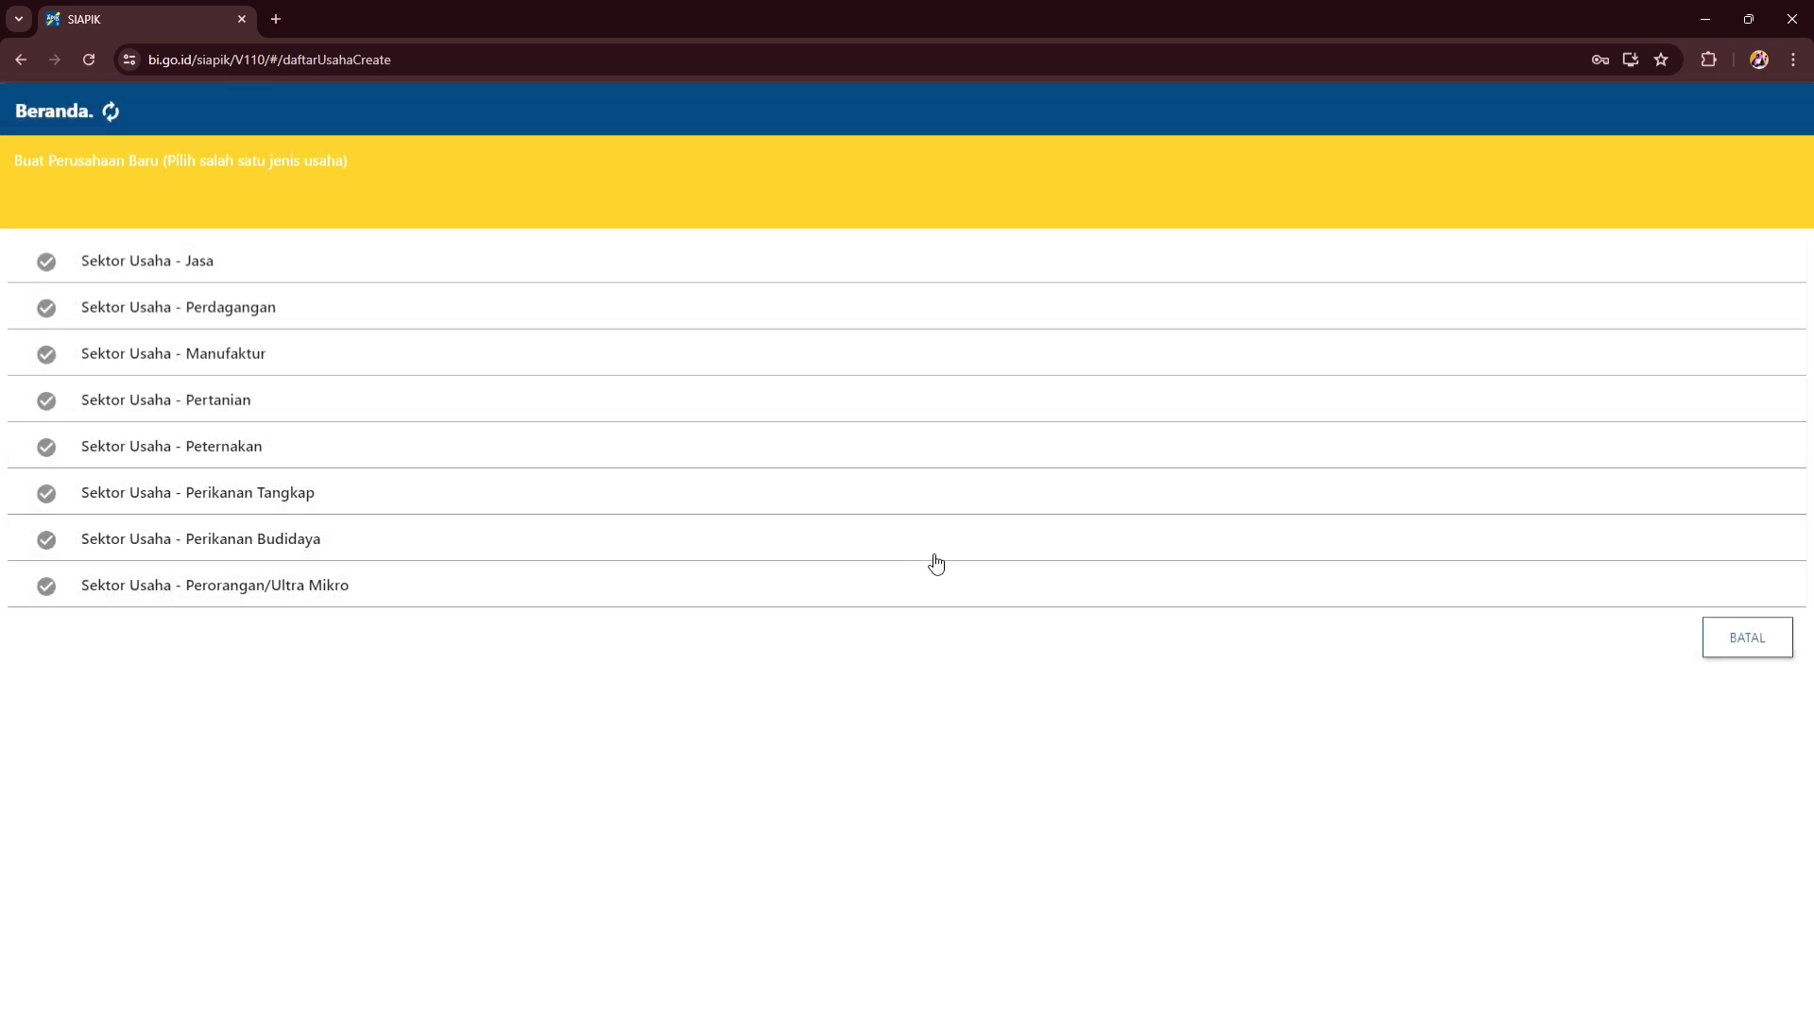
click(350, 308)
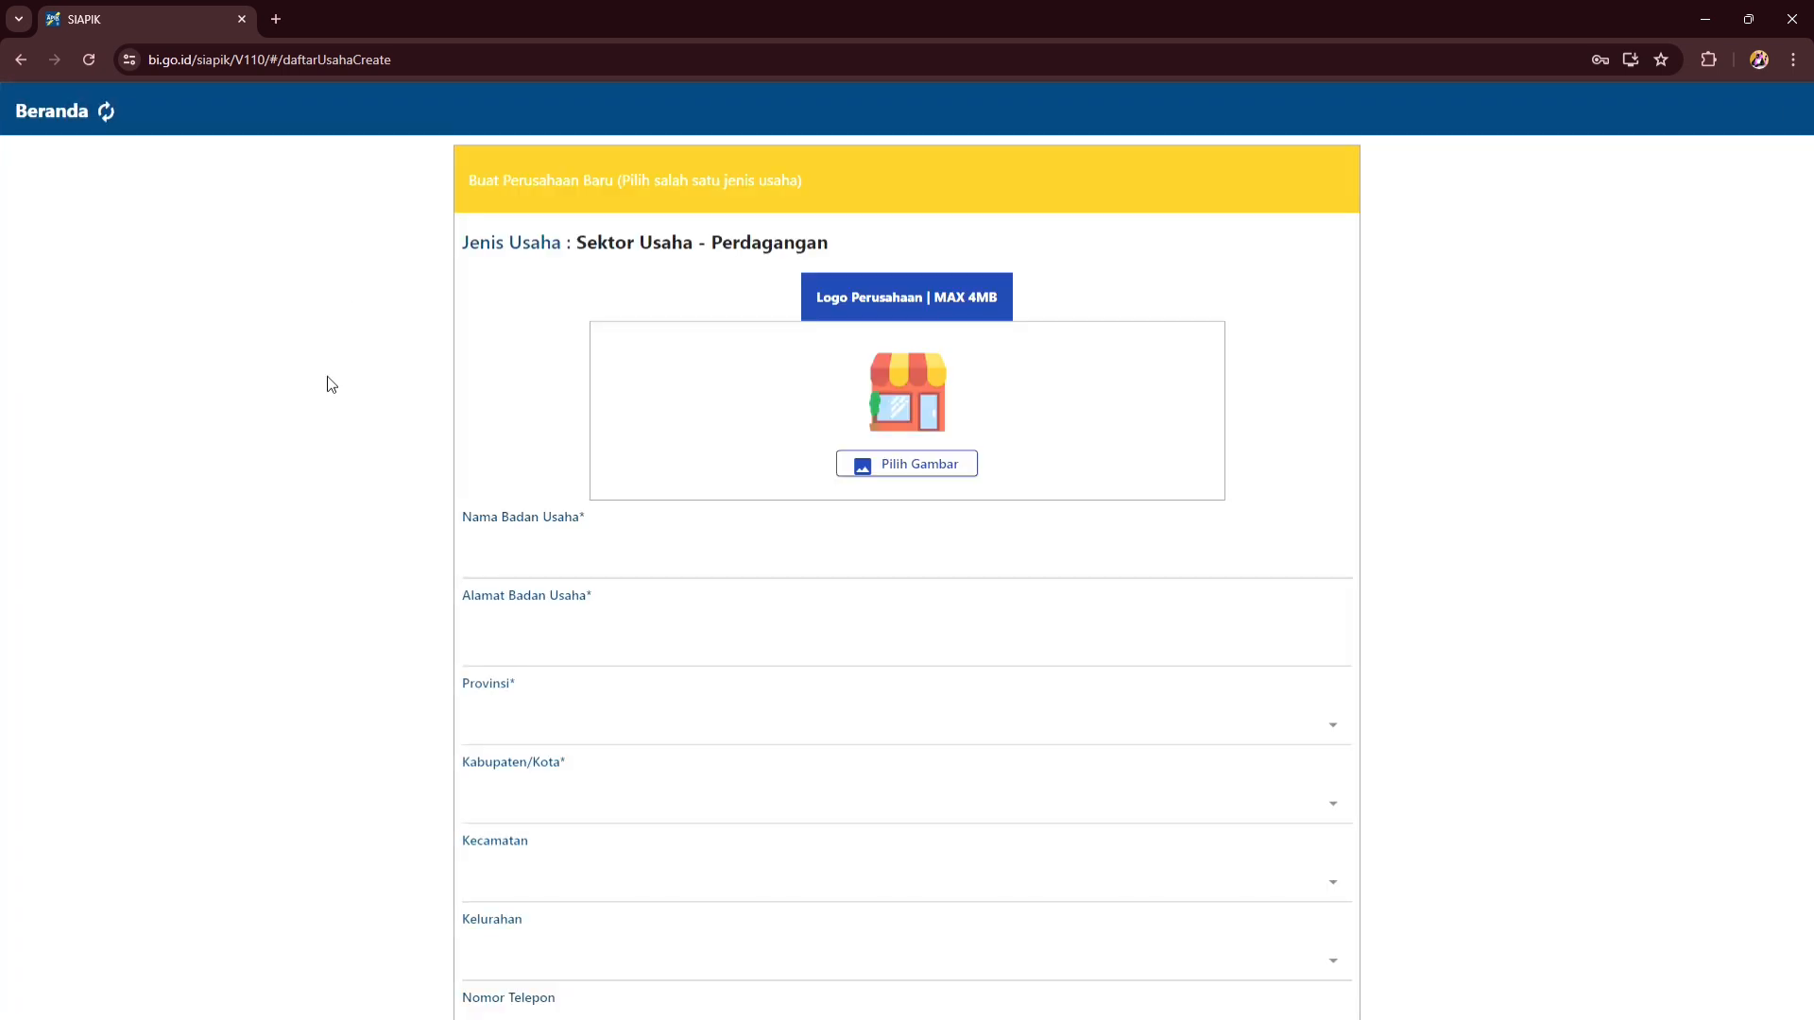
click(524, 574)
text(SAyran)
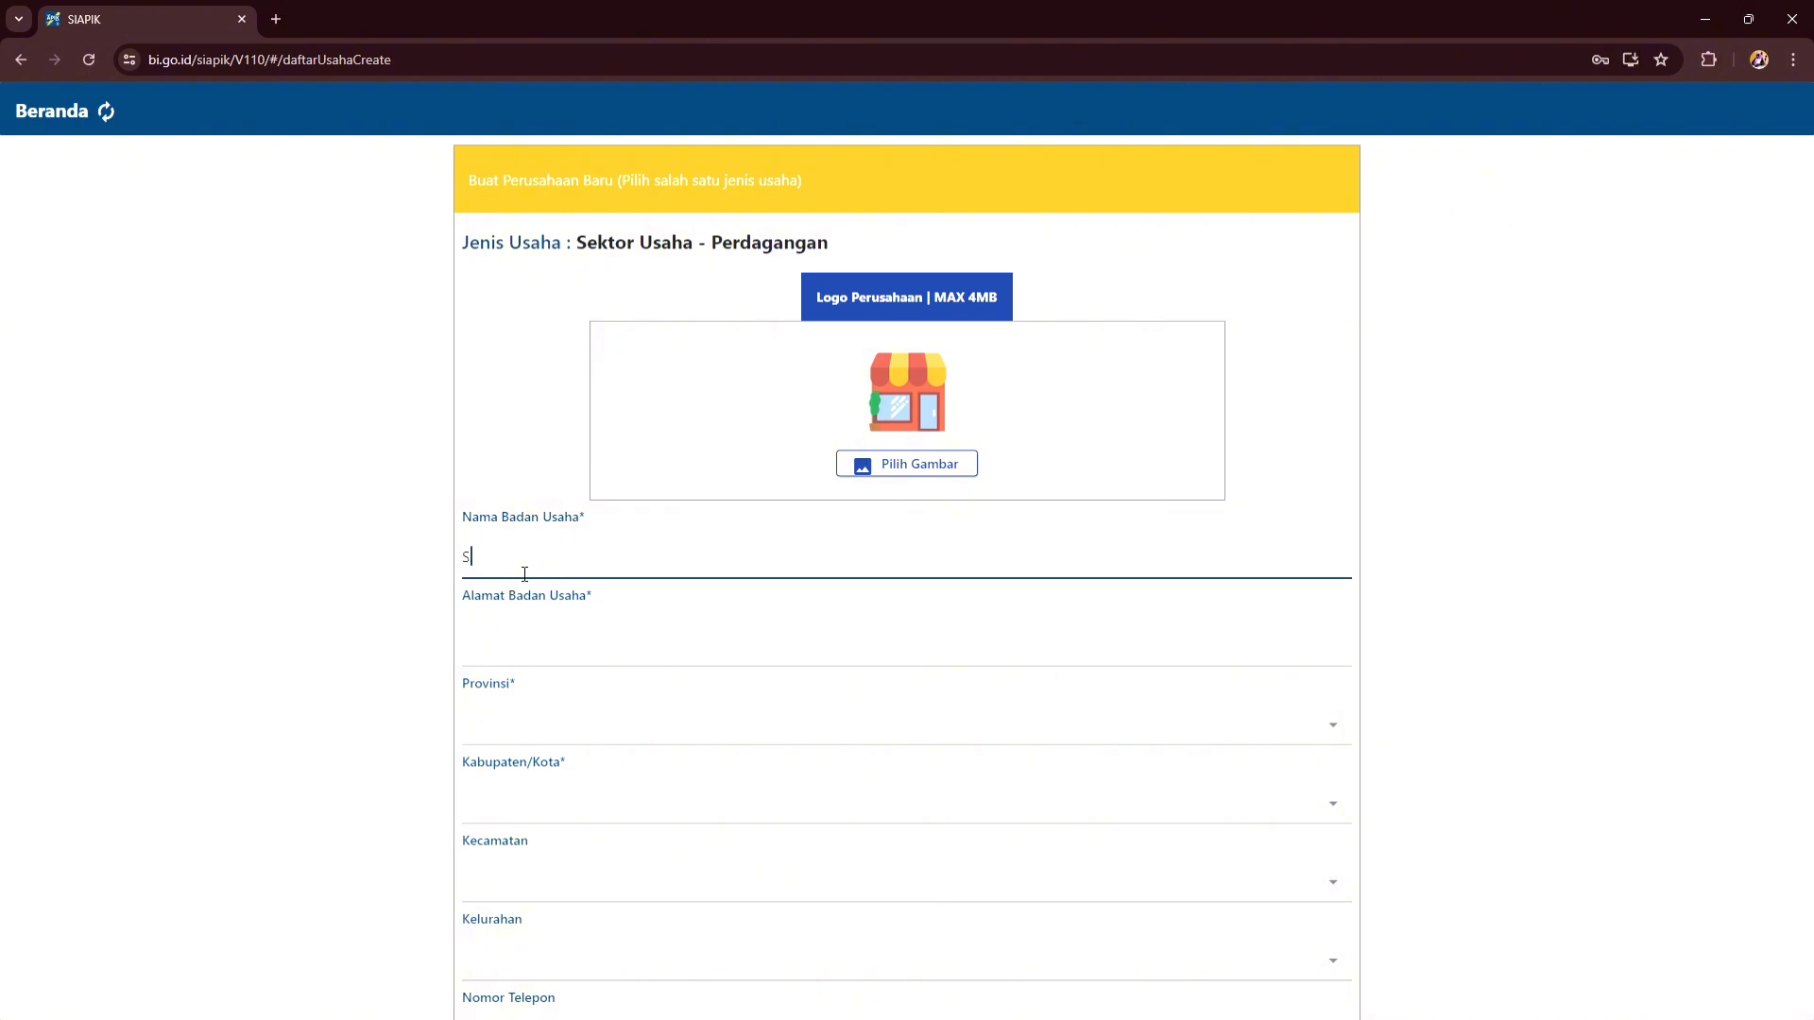
key(BackSpace)
key(BackSpace)
key(BackSpace)
key(BackSpace)
key(BackSpace)
text(ayuran Hidro)
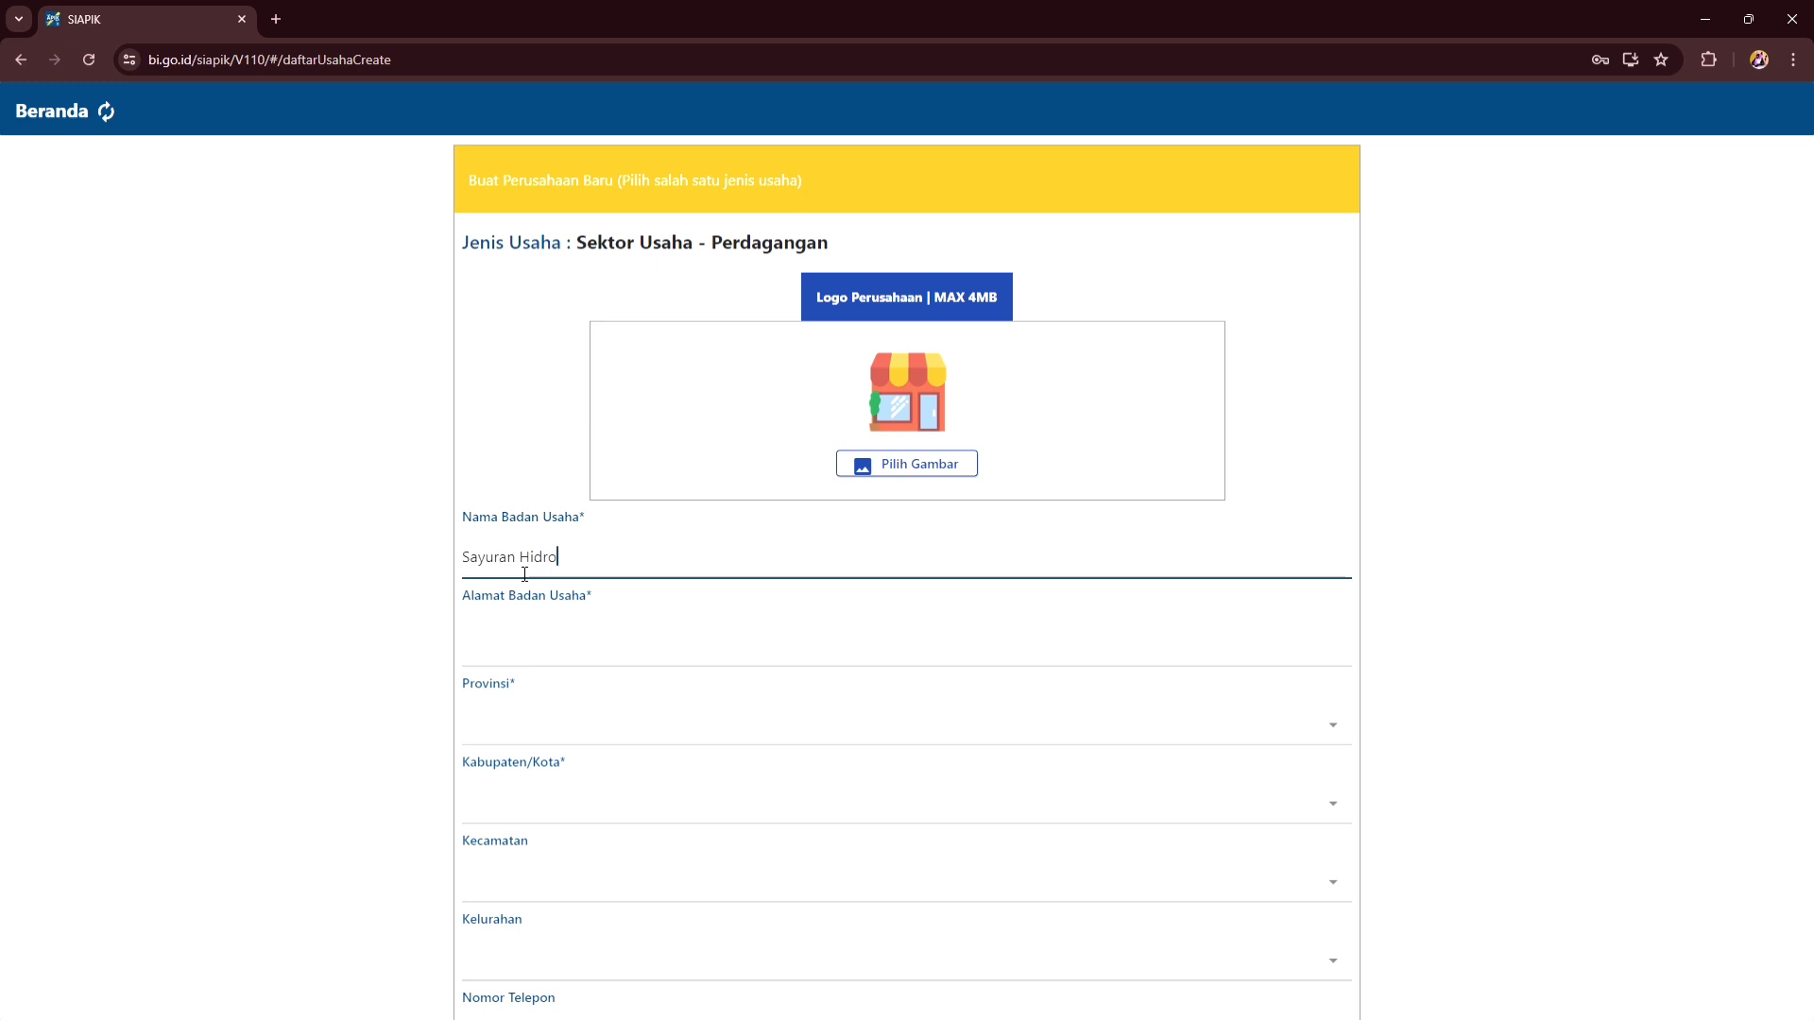
text(ponik Desa)
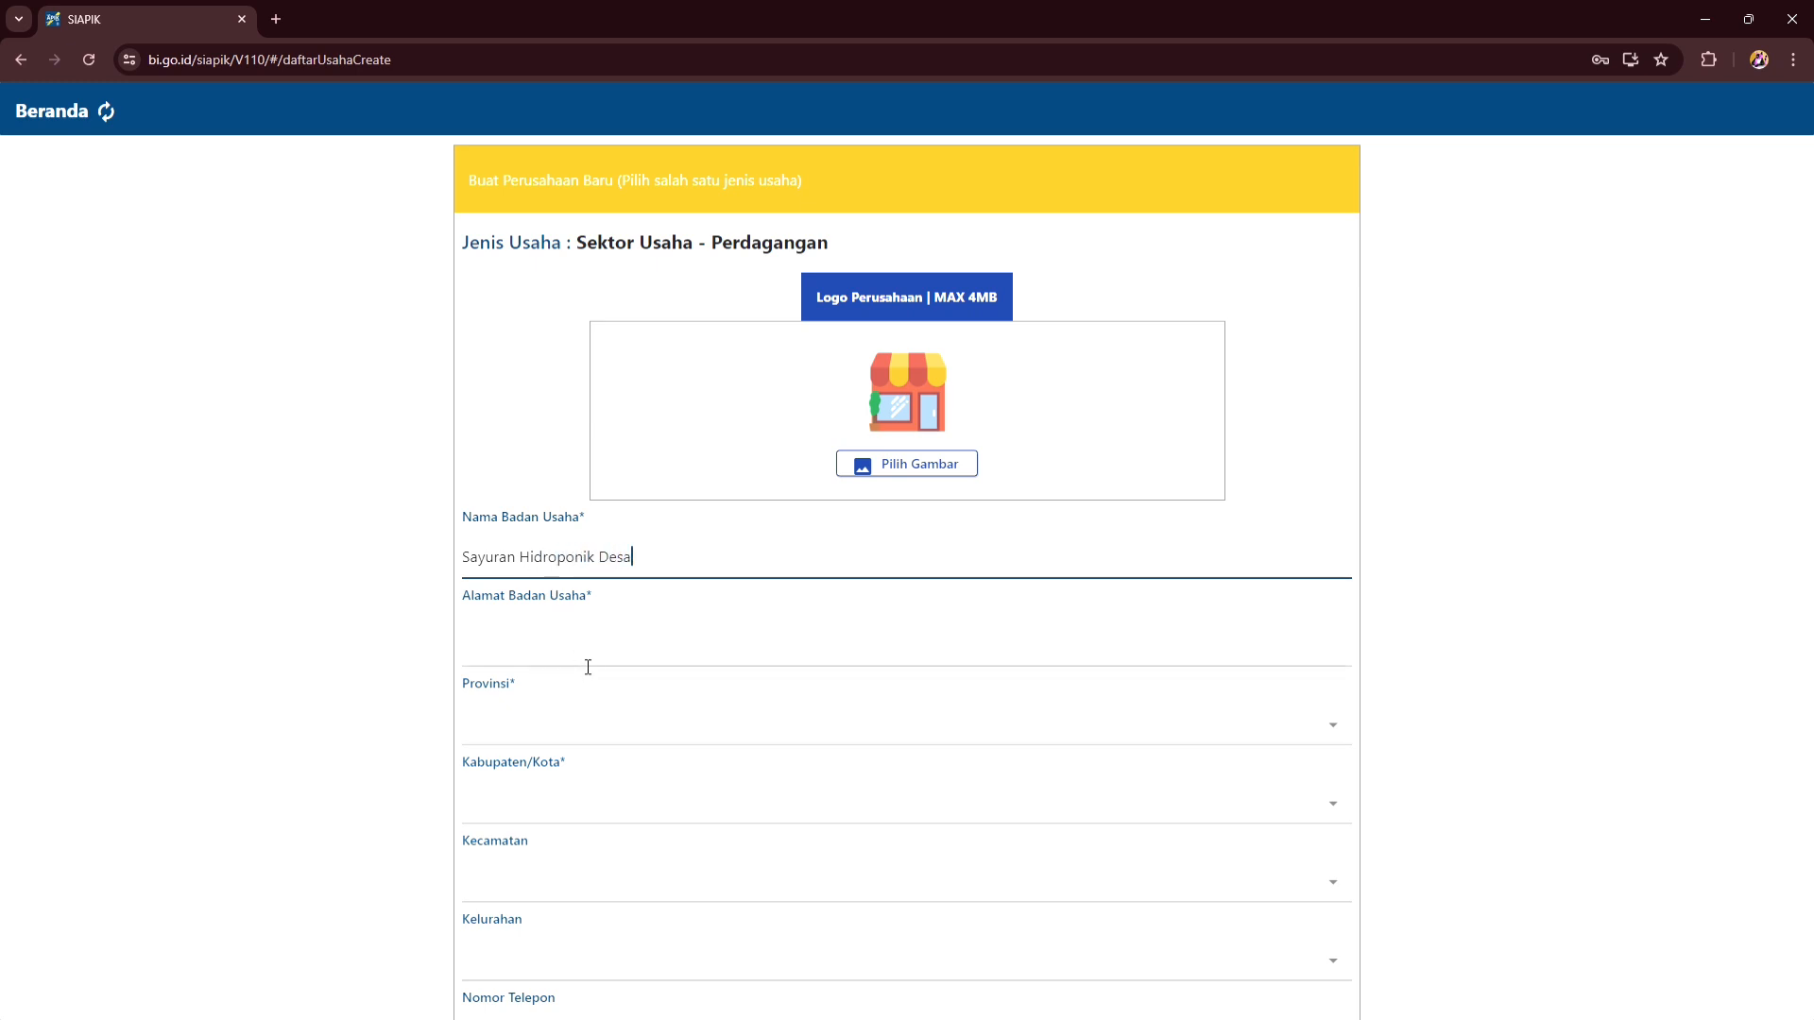
click(587, 667)
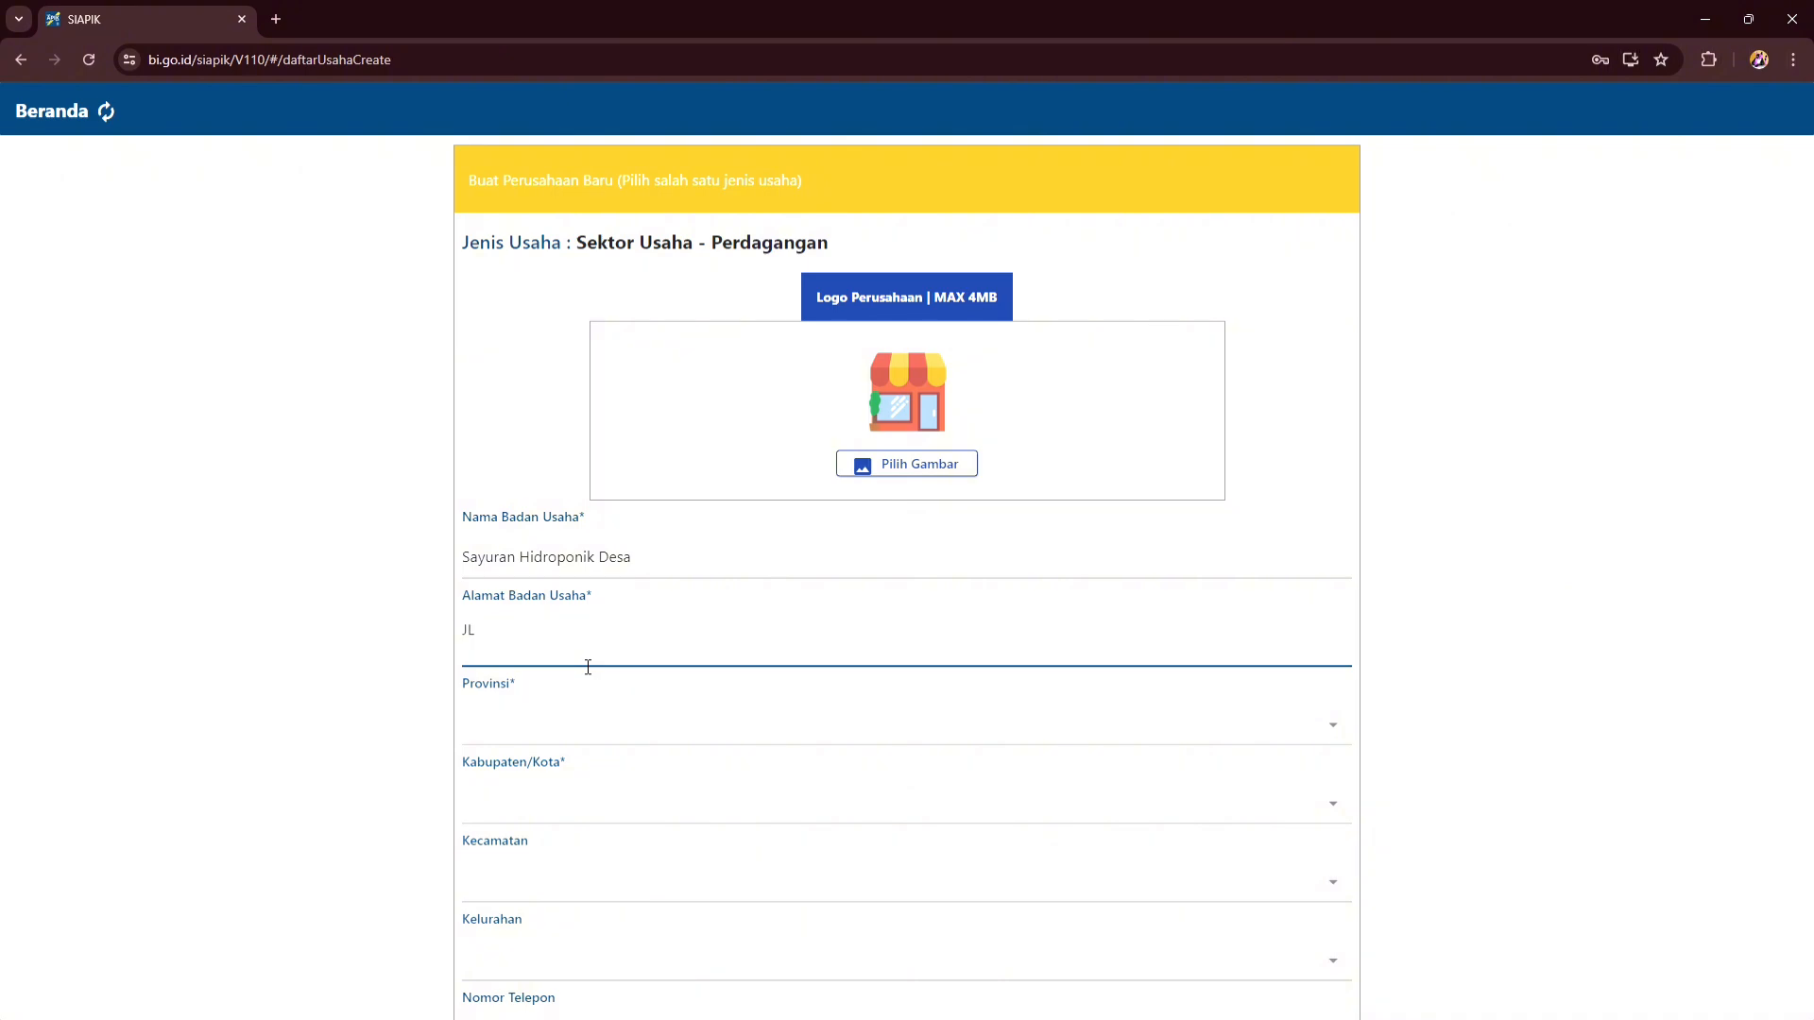
click(553, 634)
key(BackSpace)
text(o)
- Set the province to LAMPUNG and the start period to July 2024, then save
scroll(557, 640, down, 3)
click(615, 484)
scroll(676, 700, down, 5)
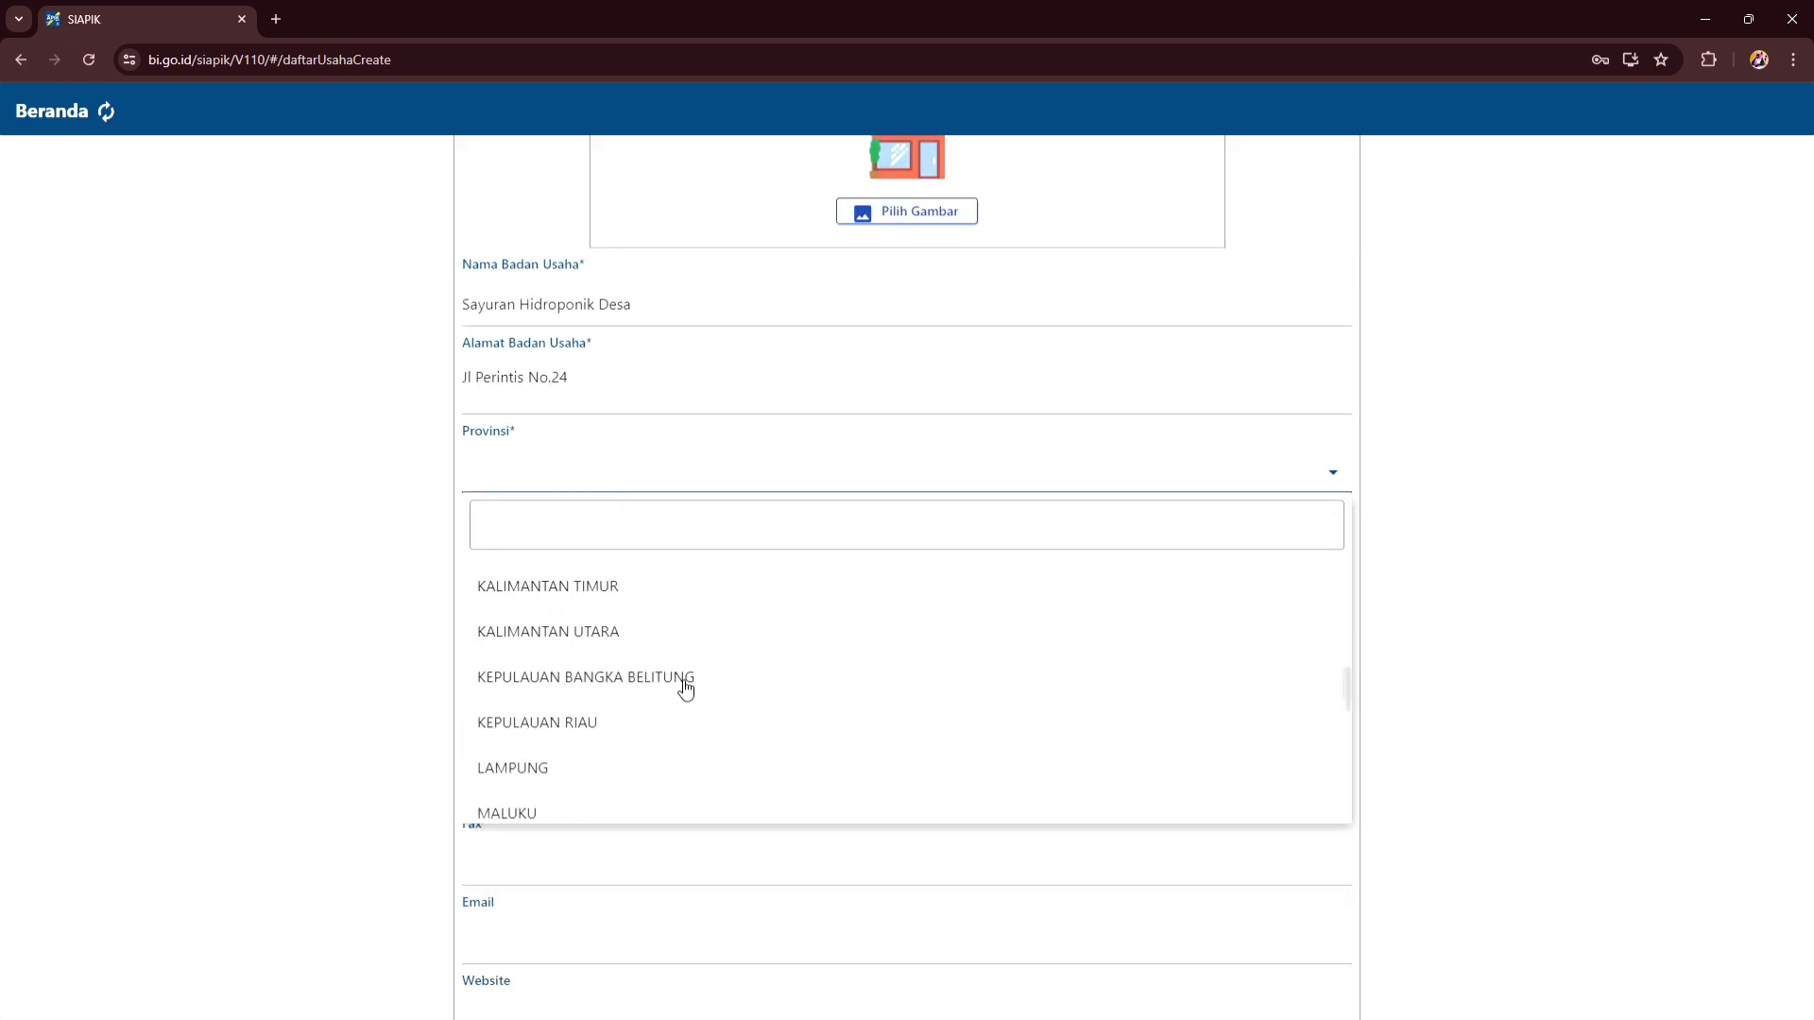
click(642, 767)
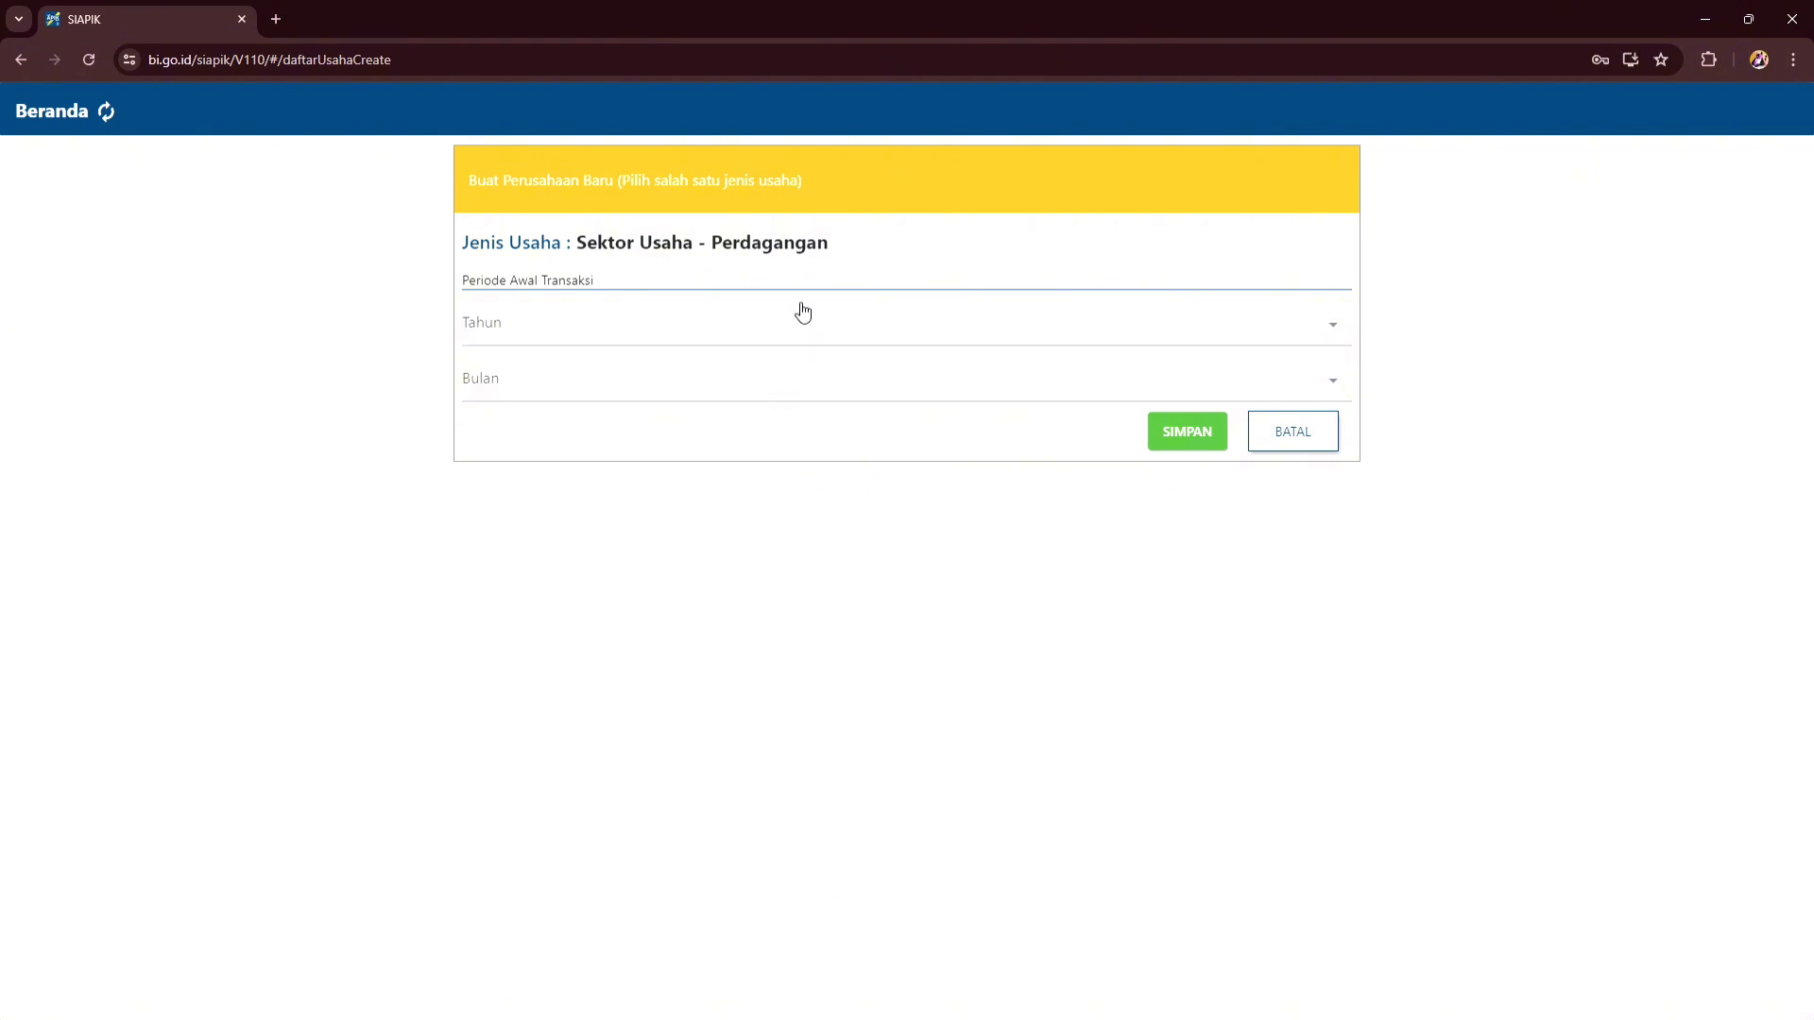
click(803, 312)
click(792, 475)
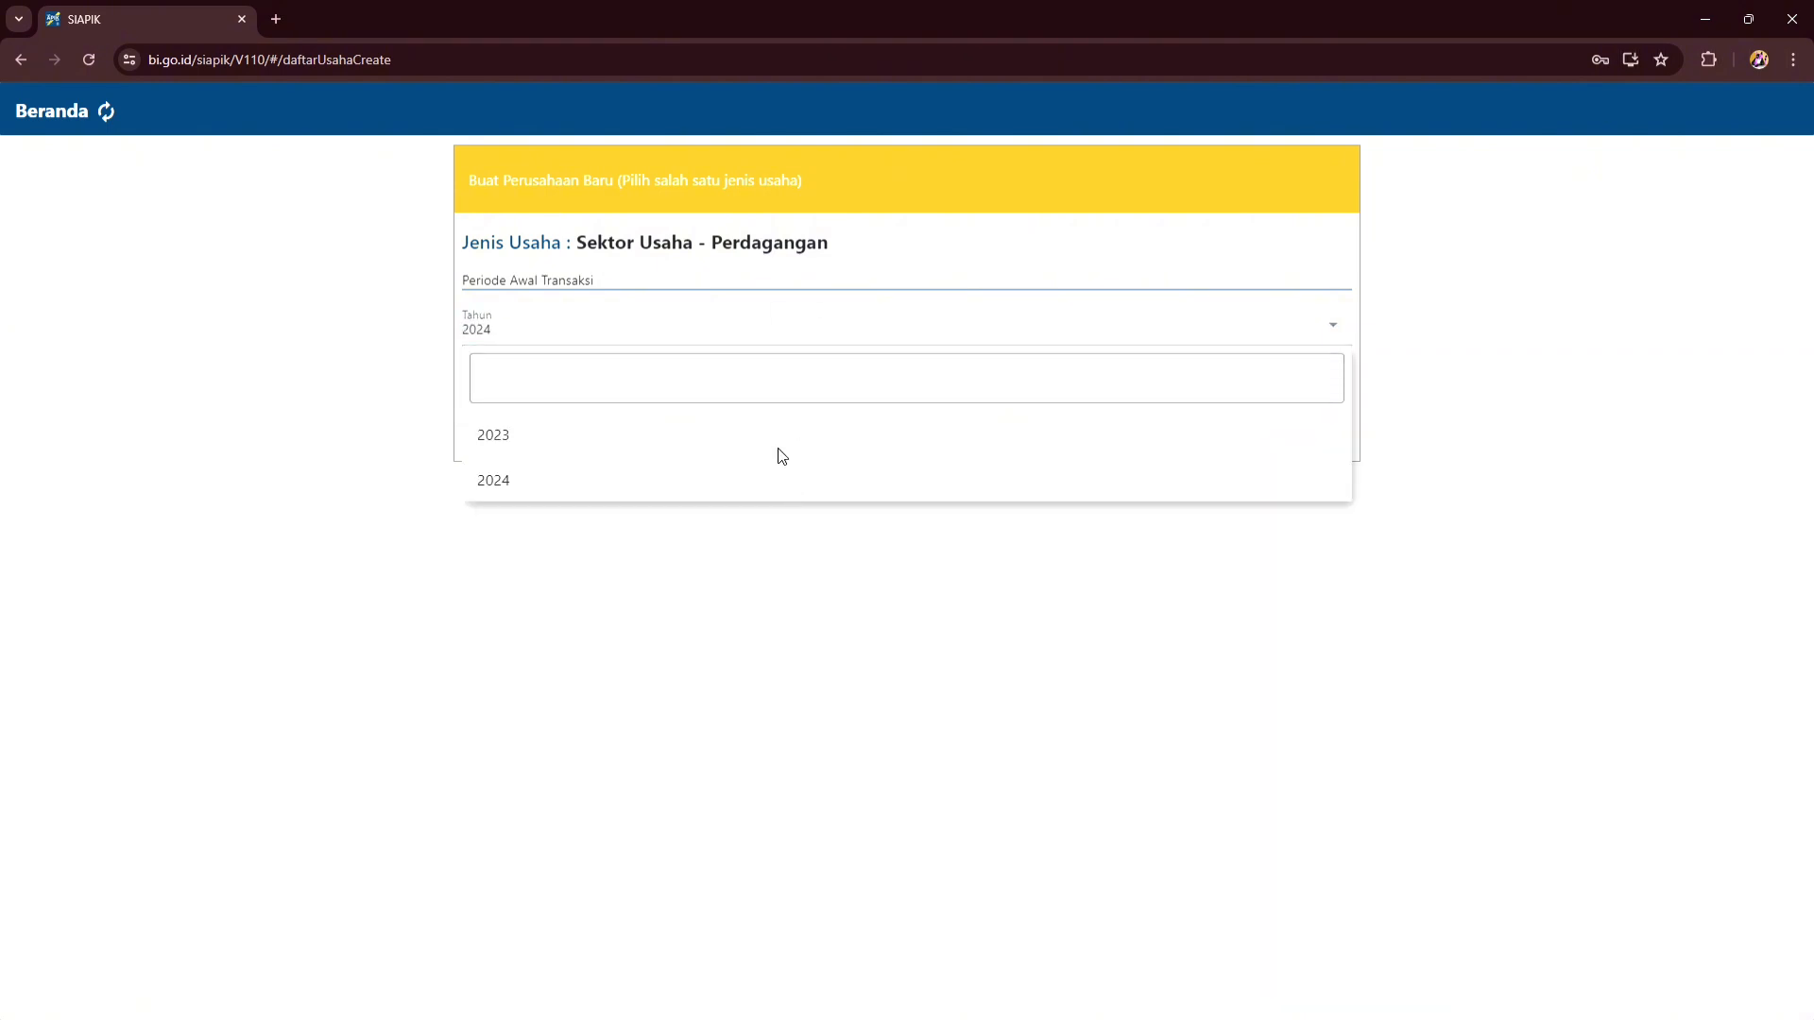
click(808, 386)
scroll(753, 700, down, 1)
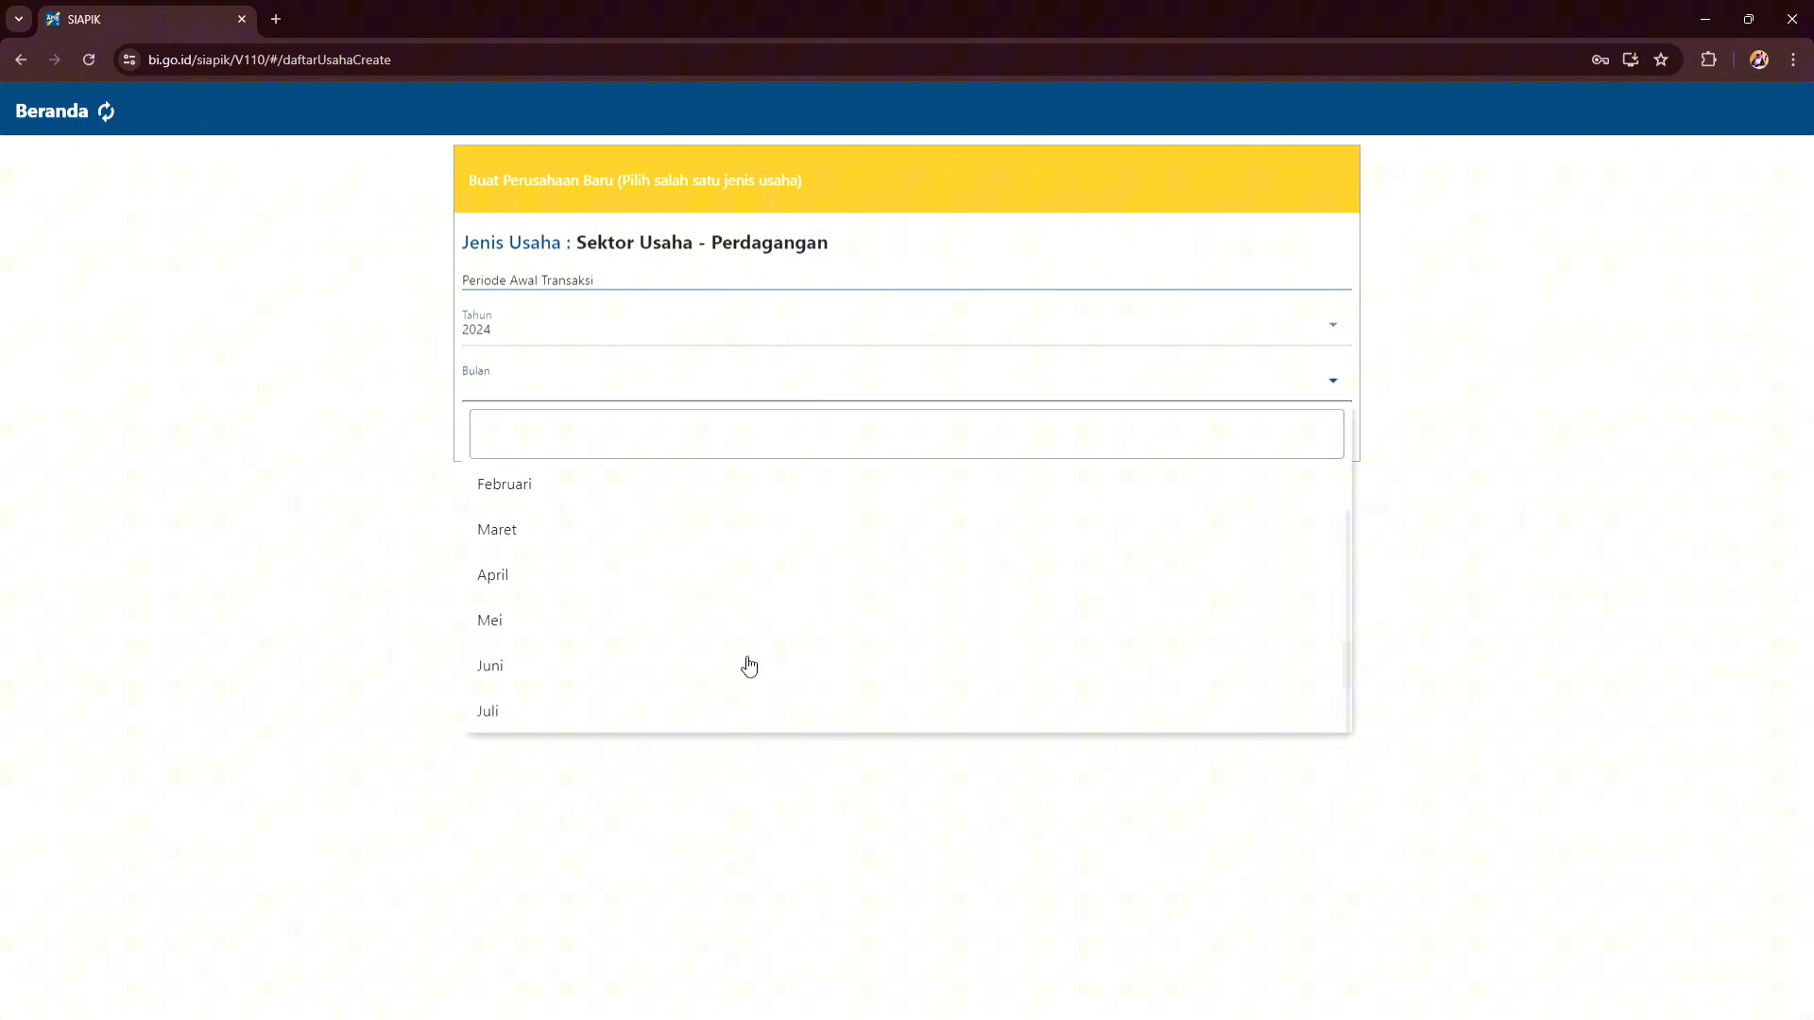
click(718, 726)
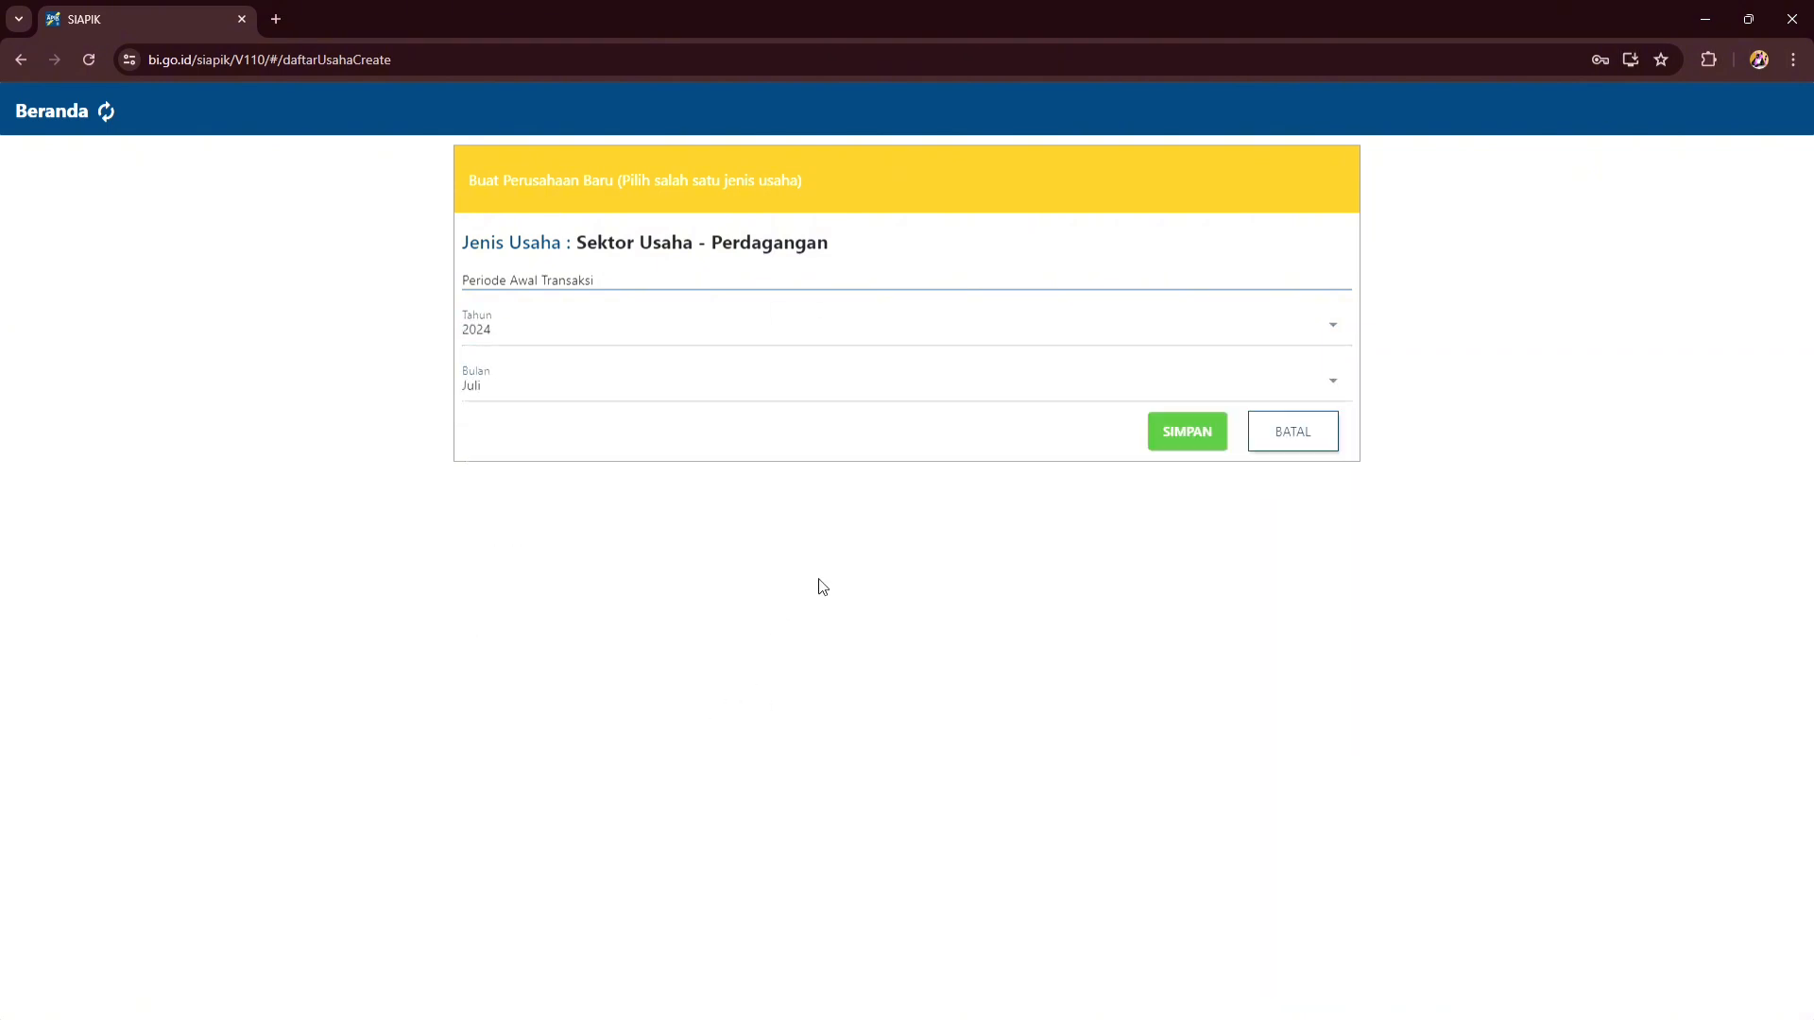
click(1218, 434)
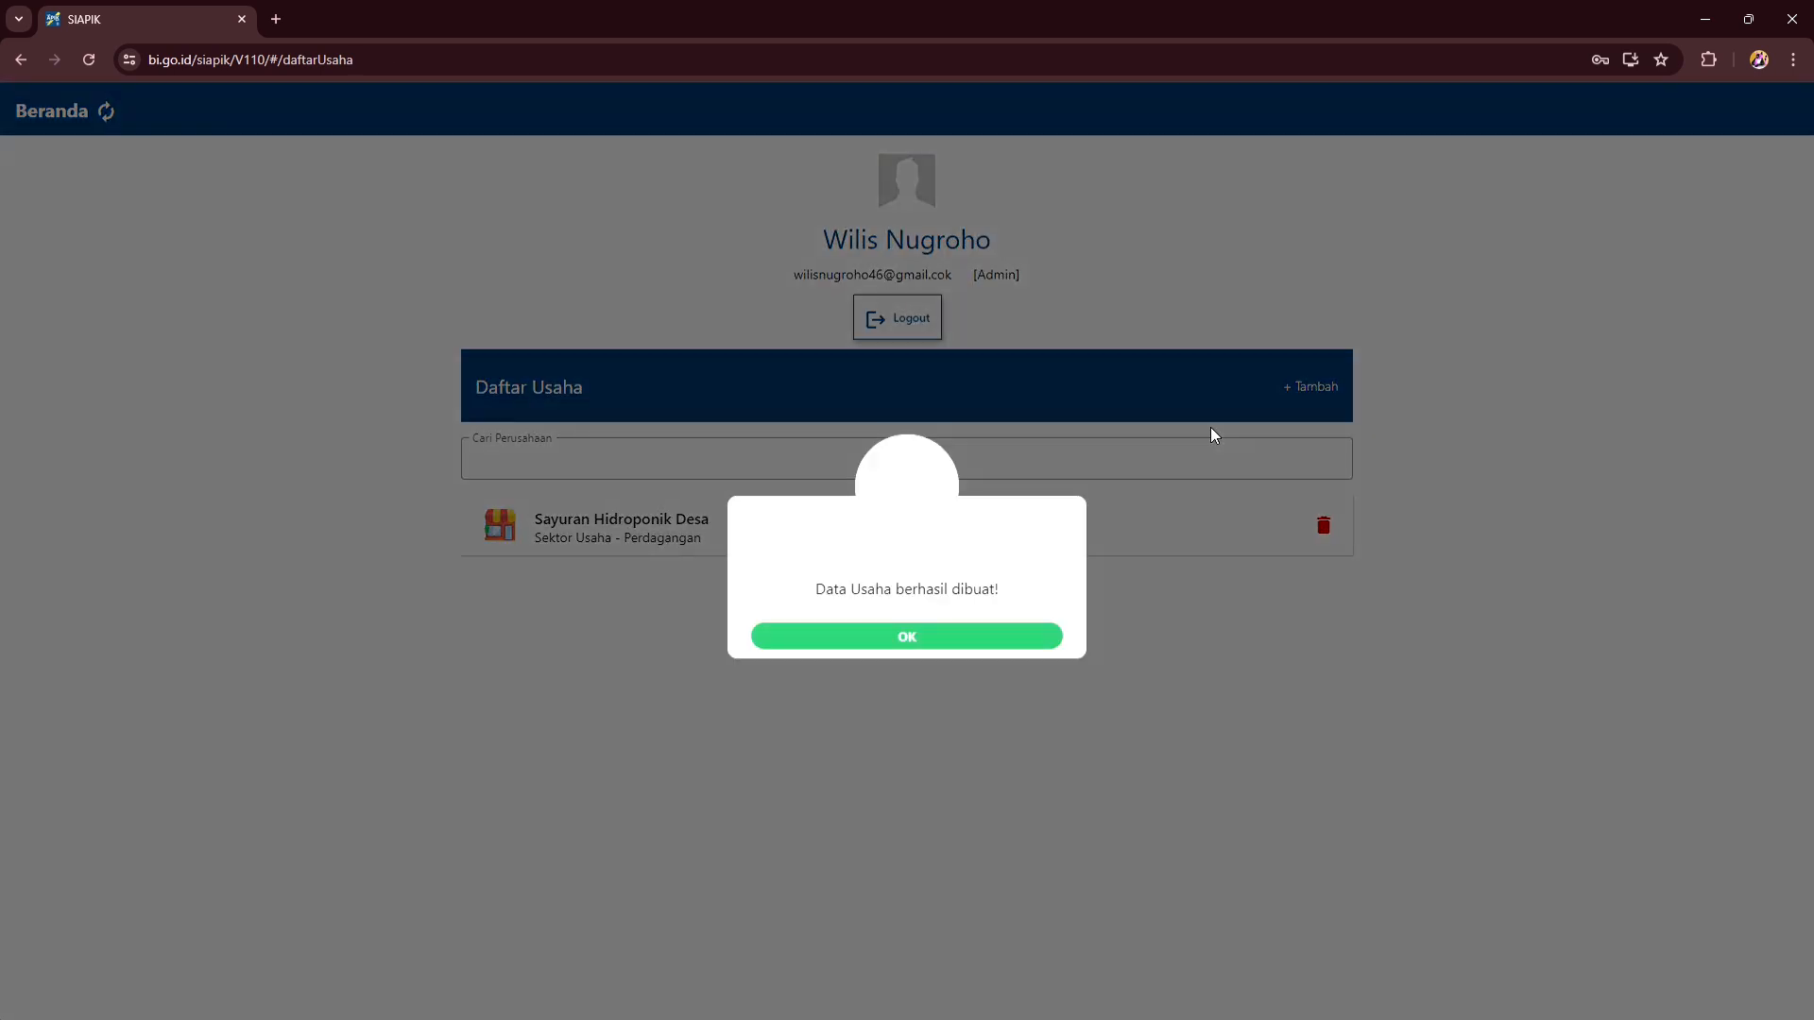
- Open the Sayuran Hidroponik Desa business and go to the Data Saldo Awal page
click(916, 636)
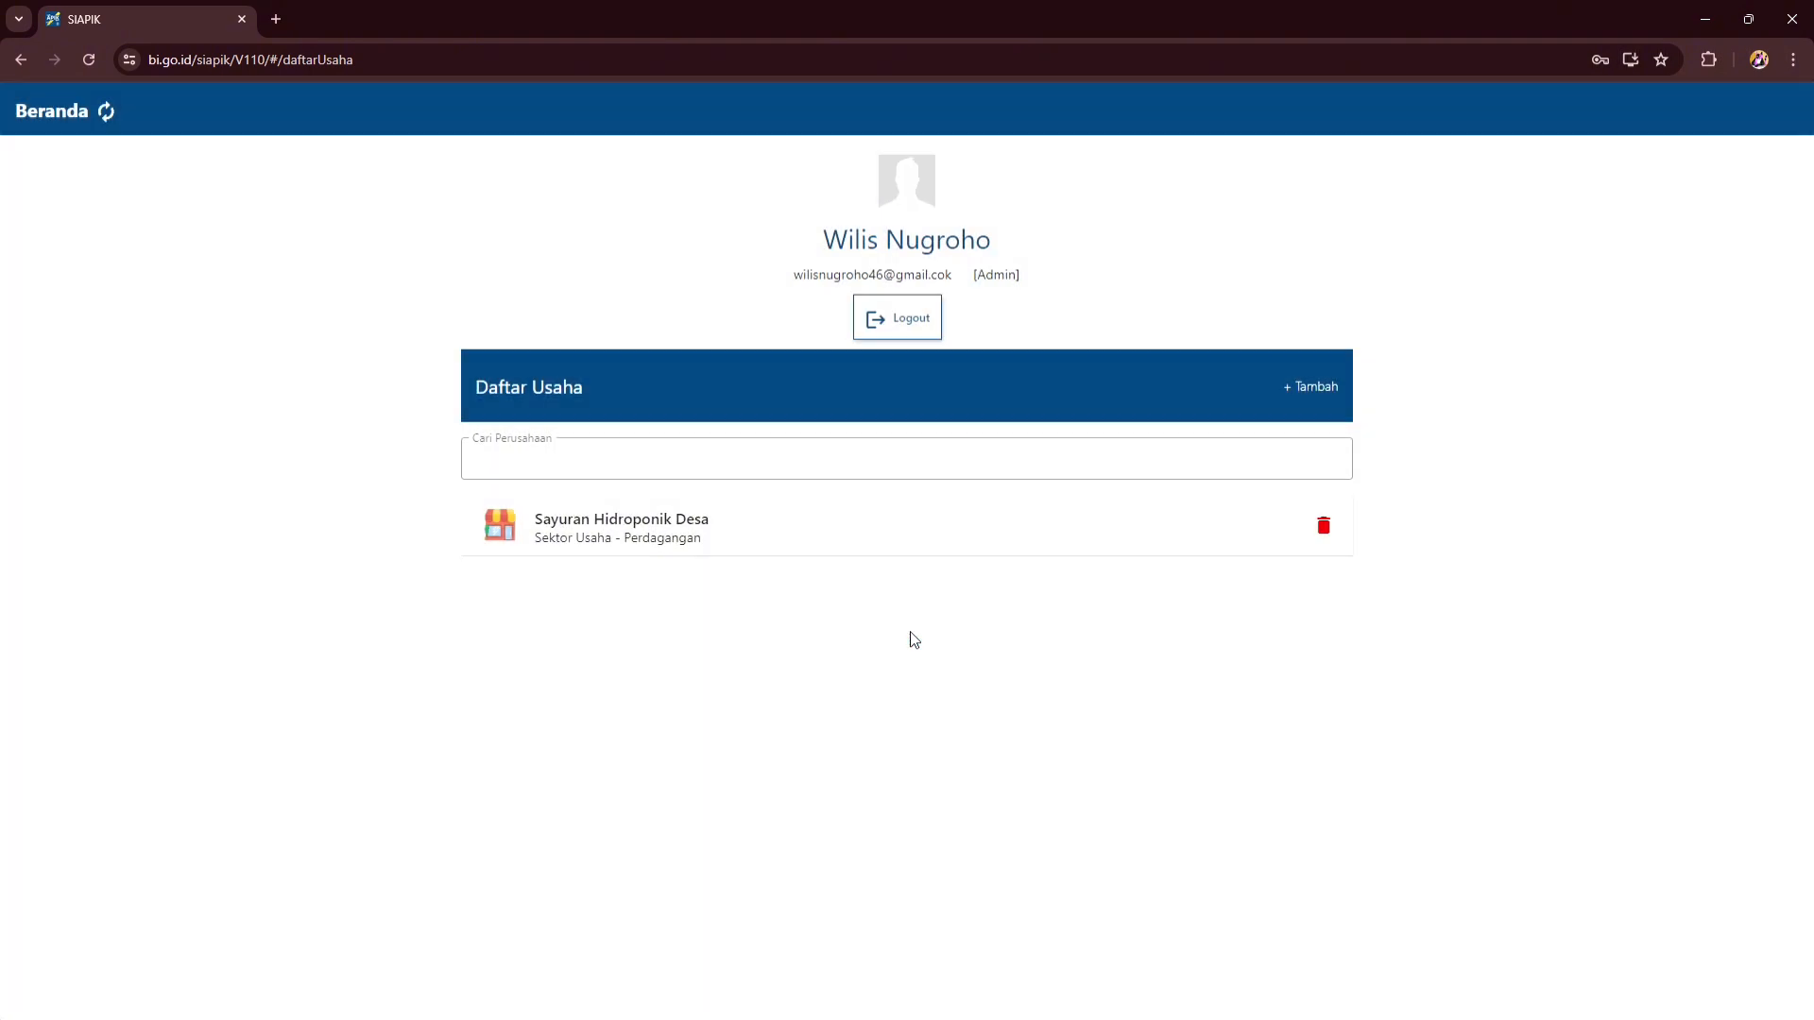
click(864, 542)
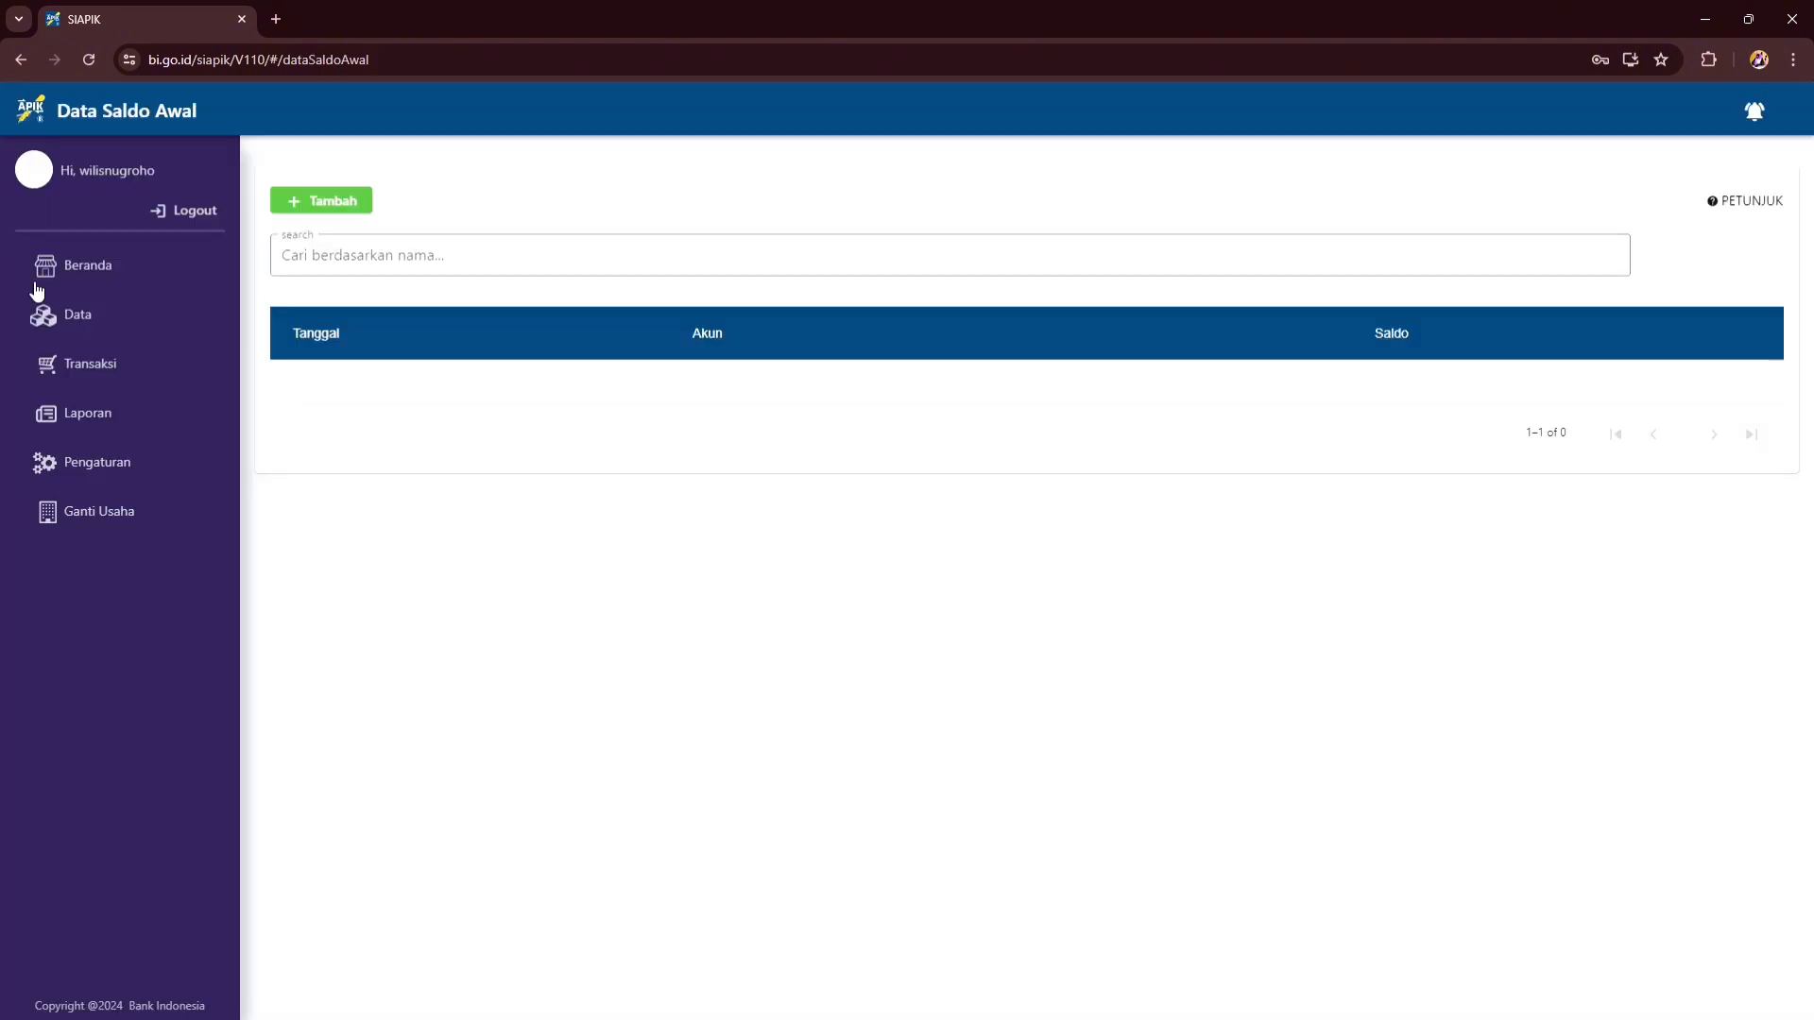
click(55, 326)
click(432, 300)
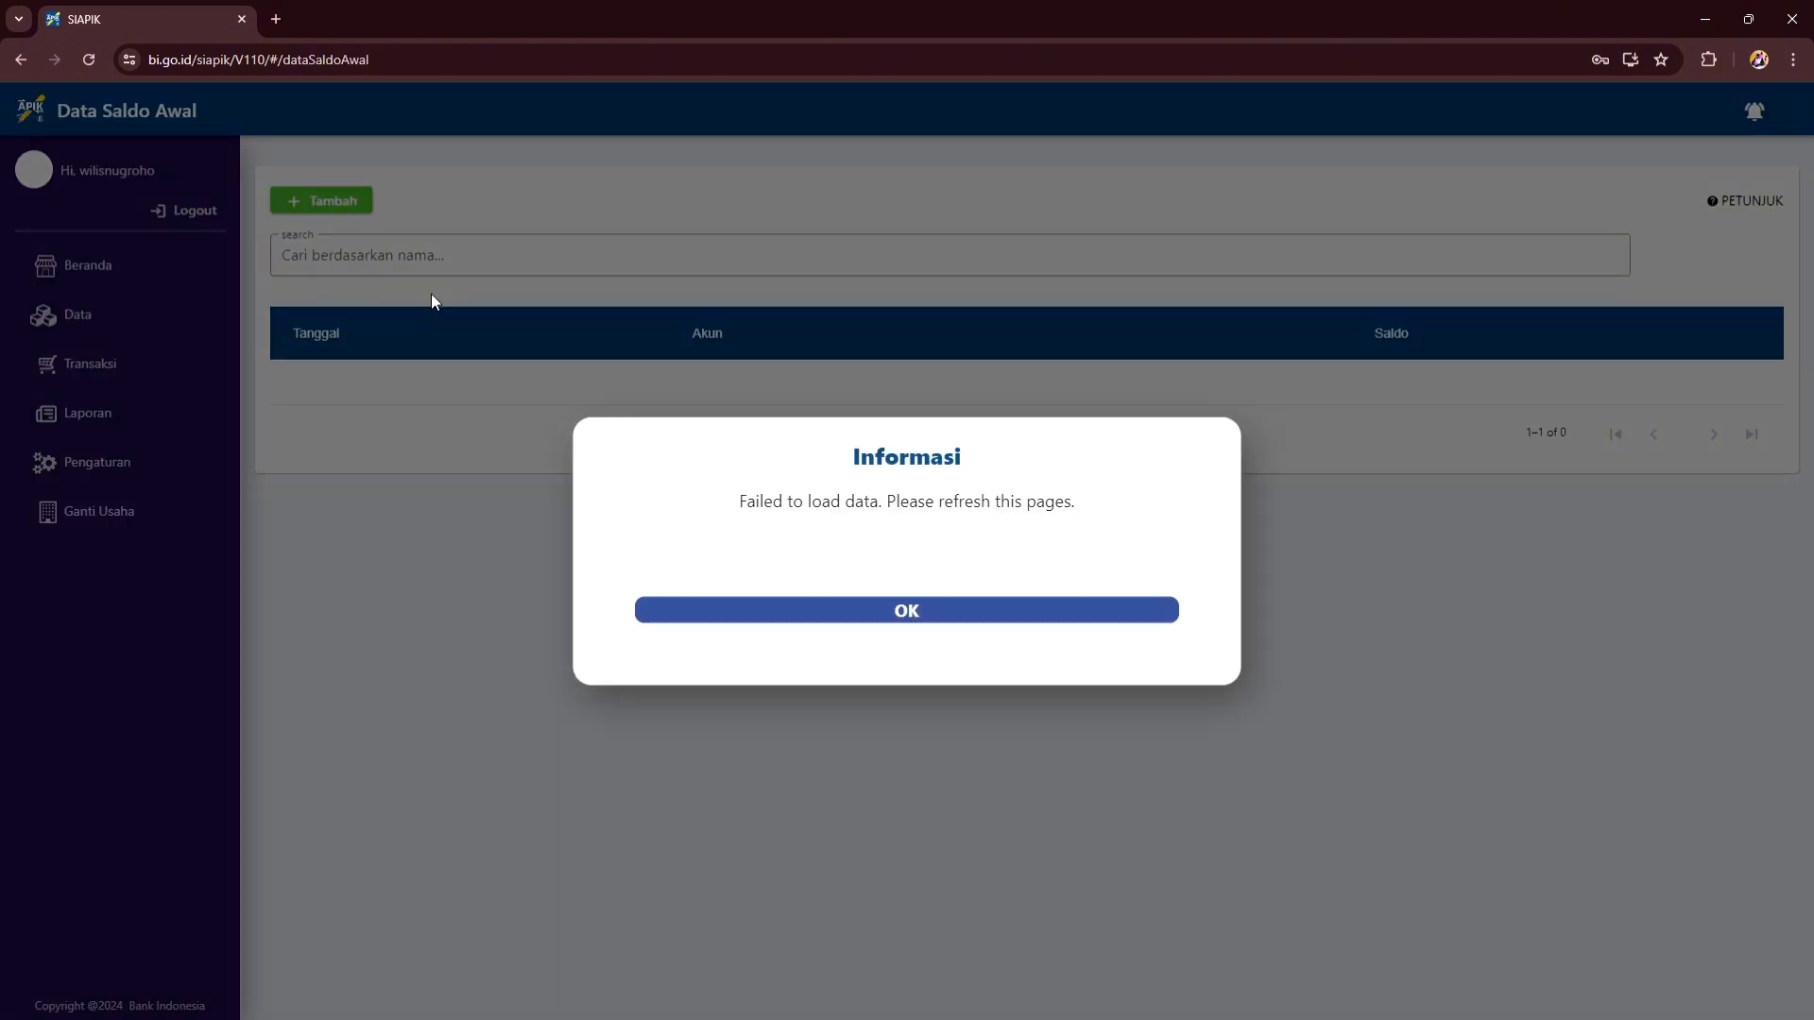
click(935, 616)
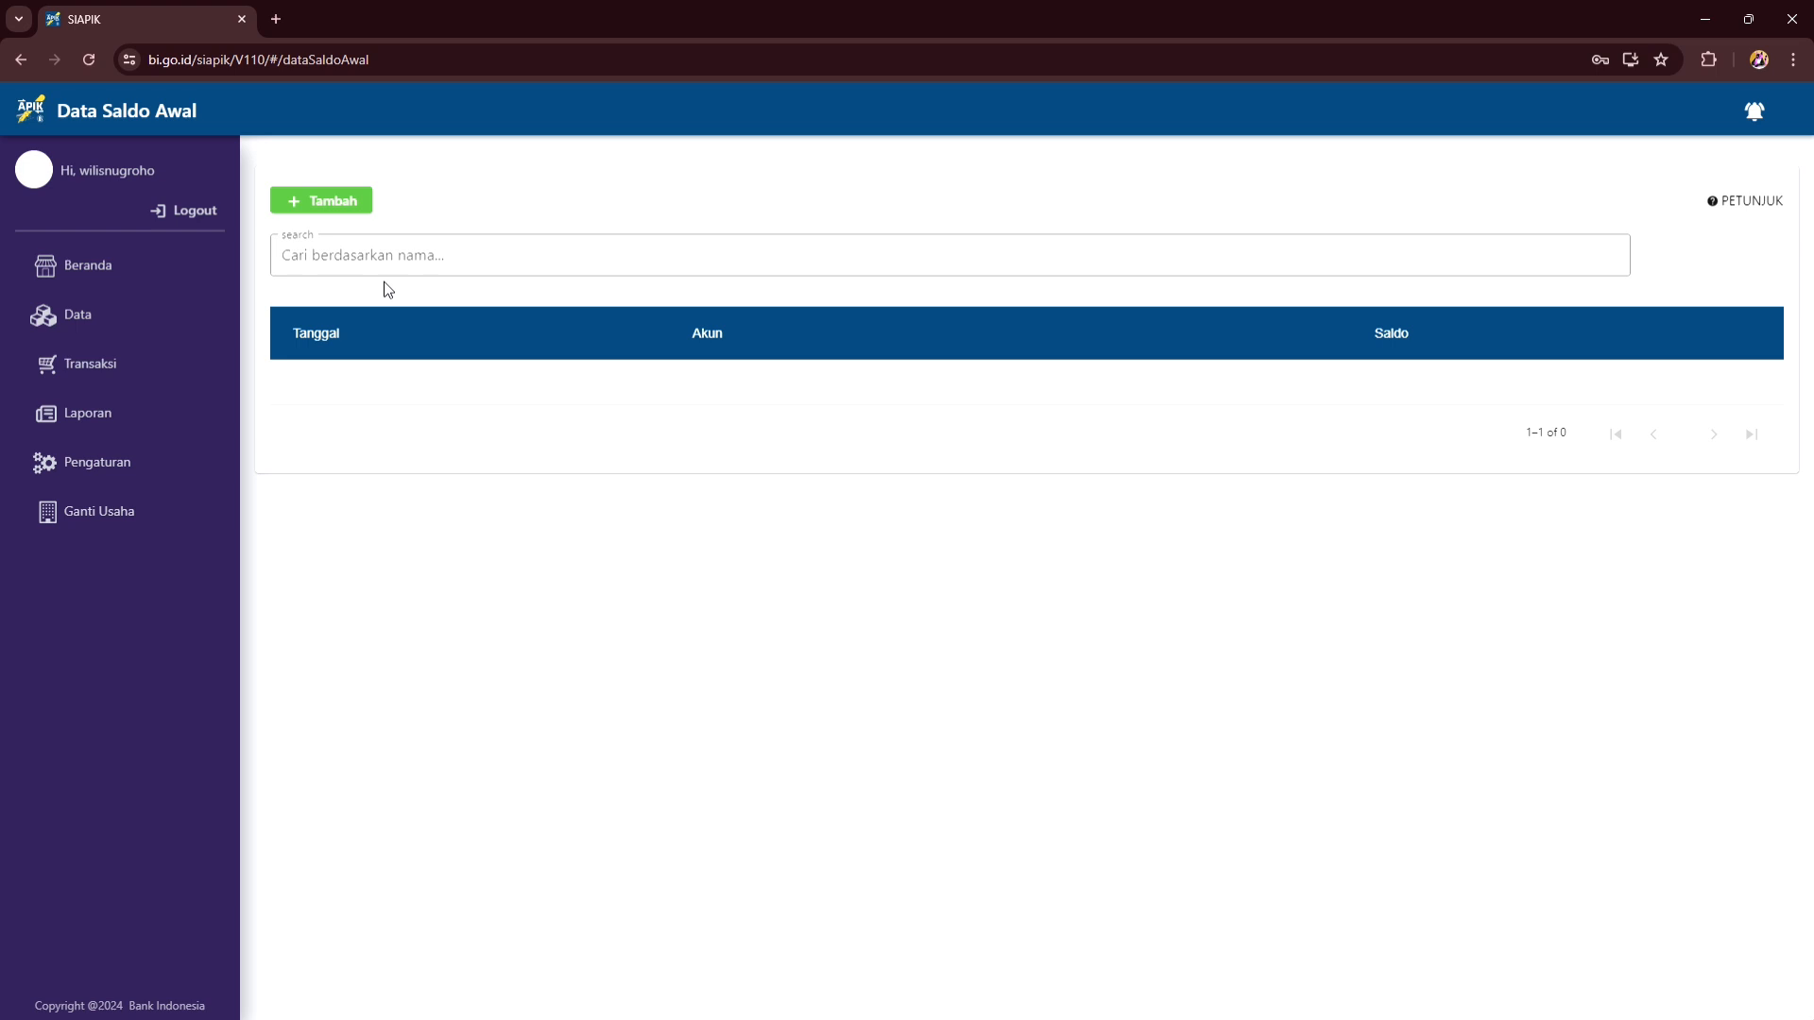
- Add a Kas opening balance of 1.000.000
click(343, 206)
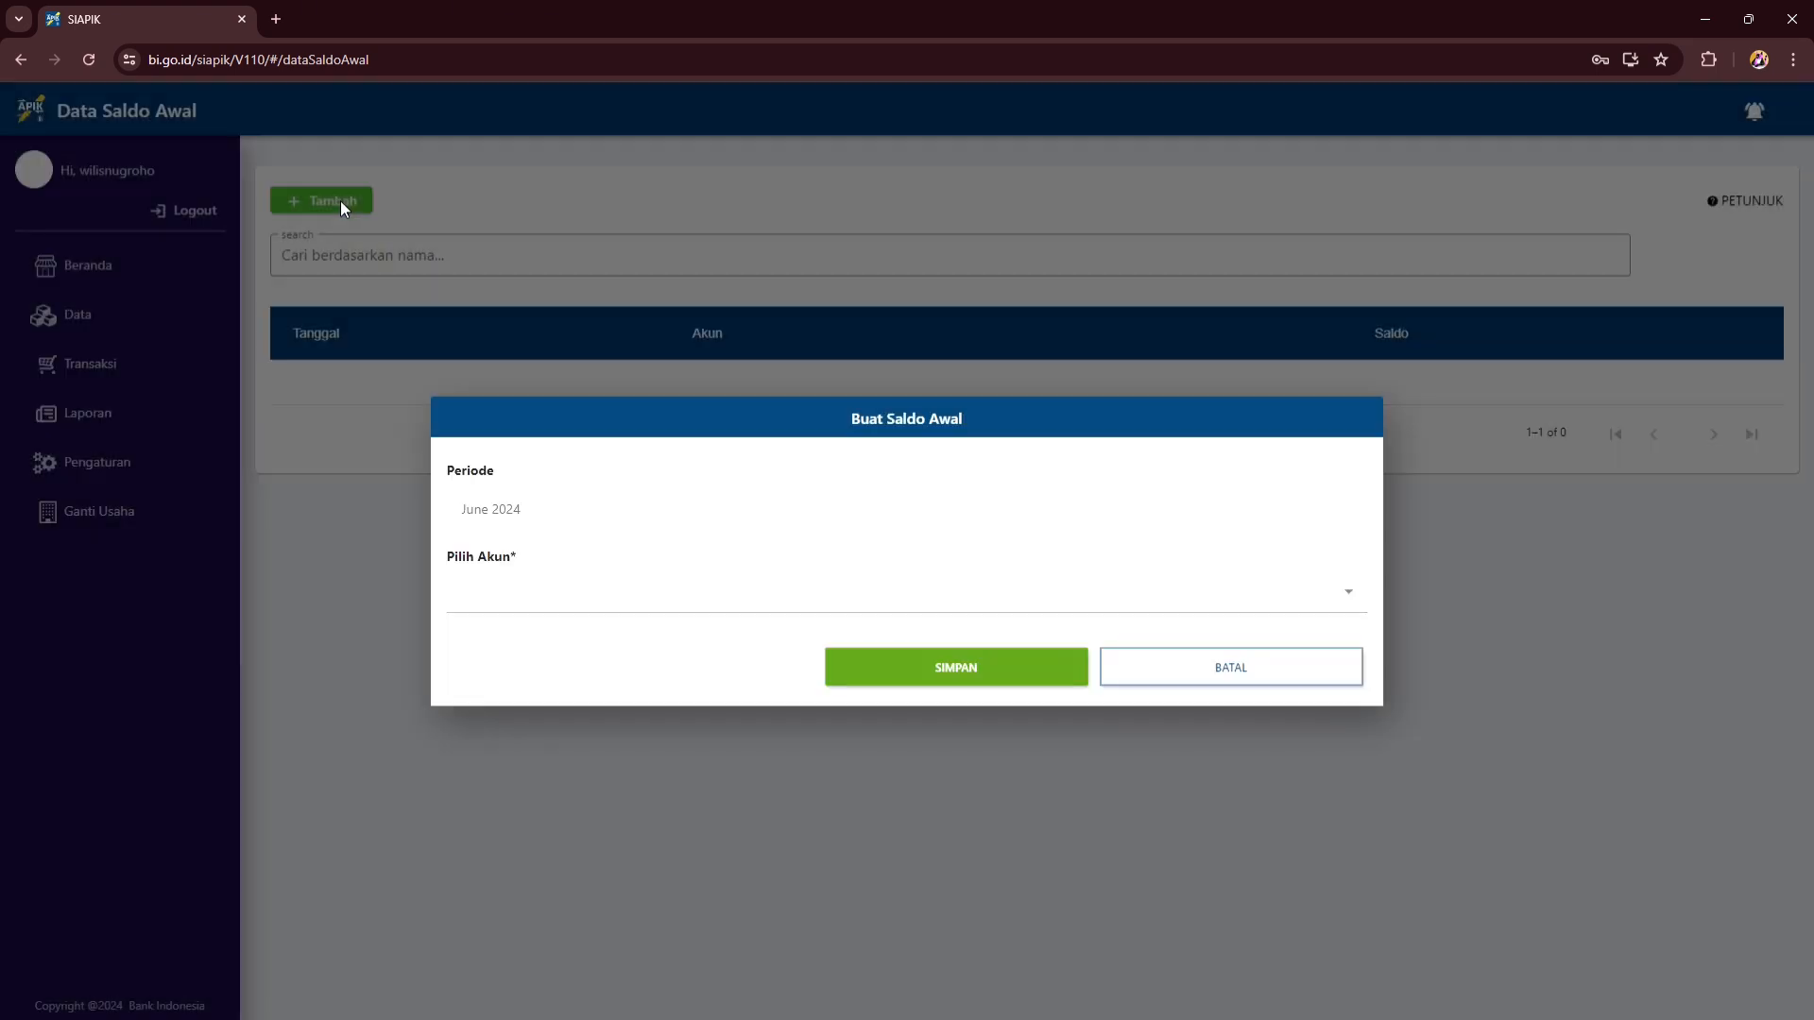
click(1142, 615)
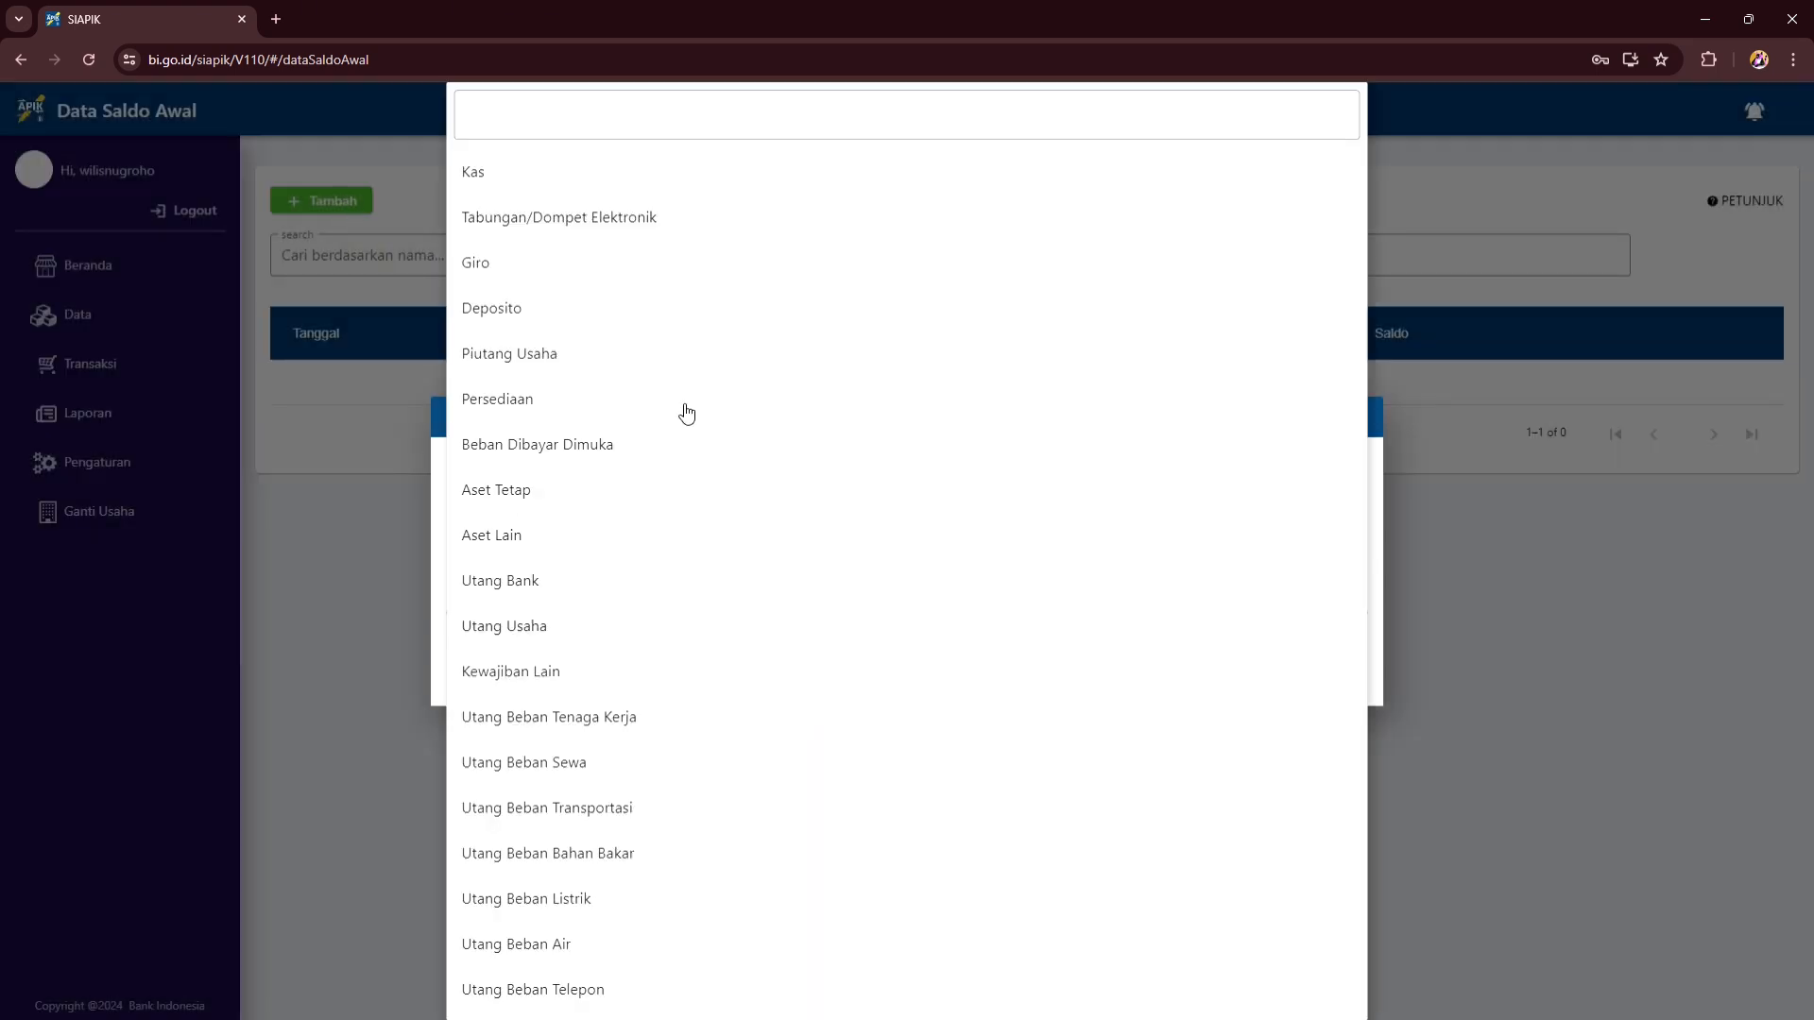
click(601, 185)
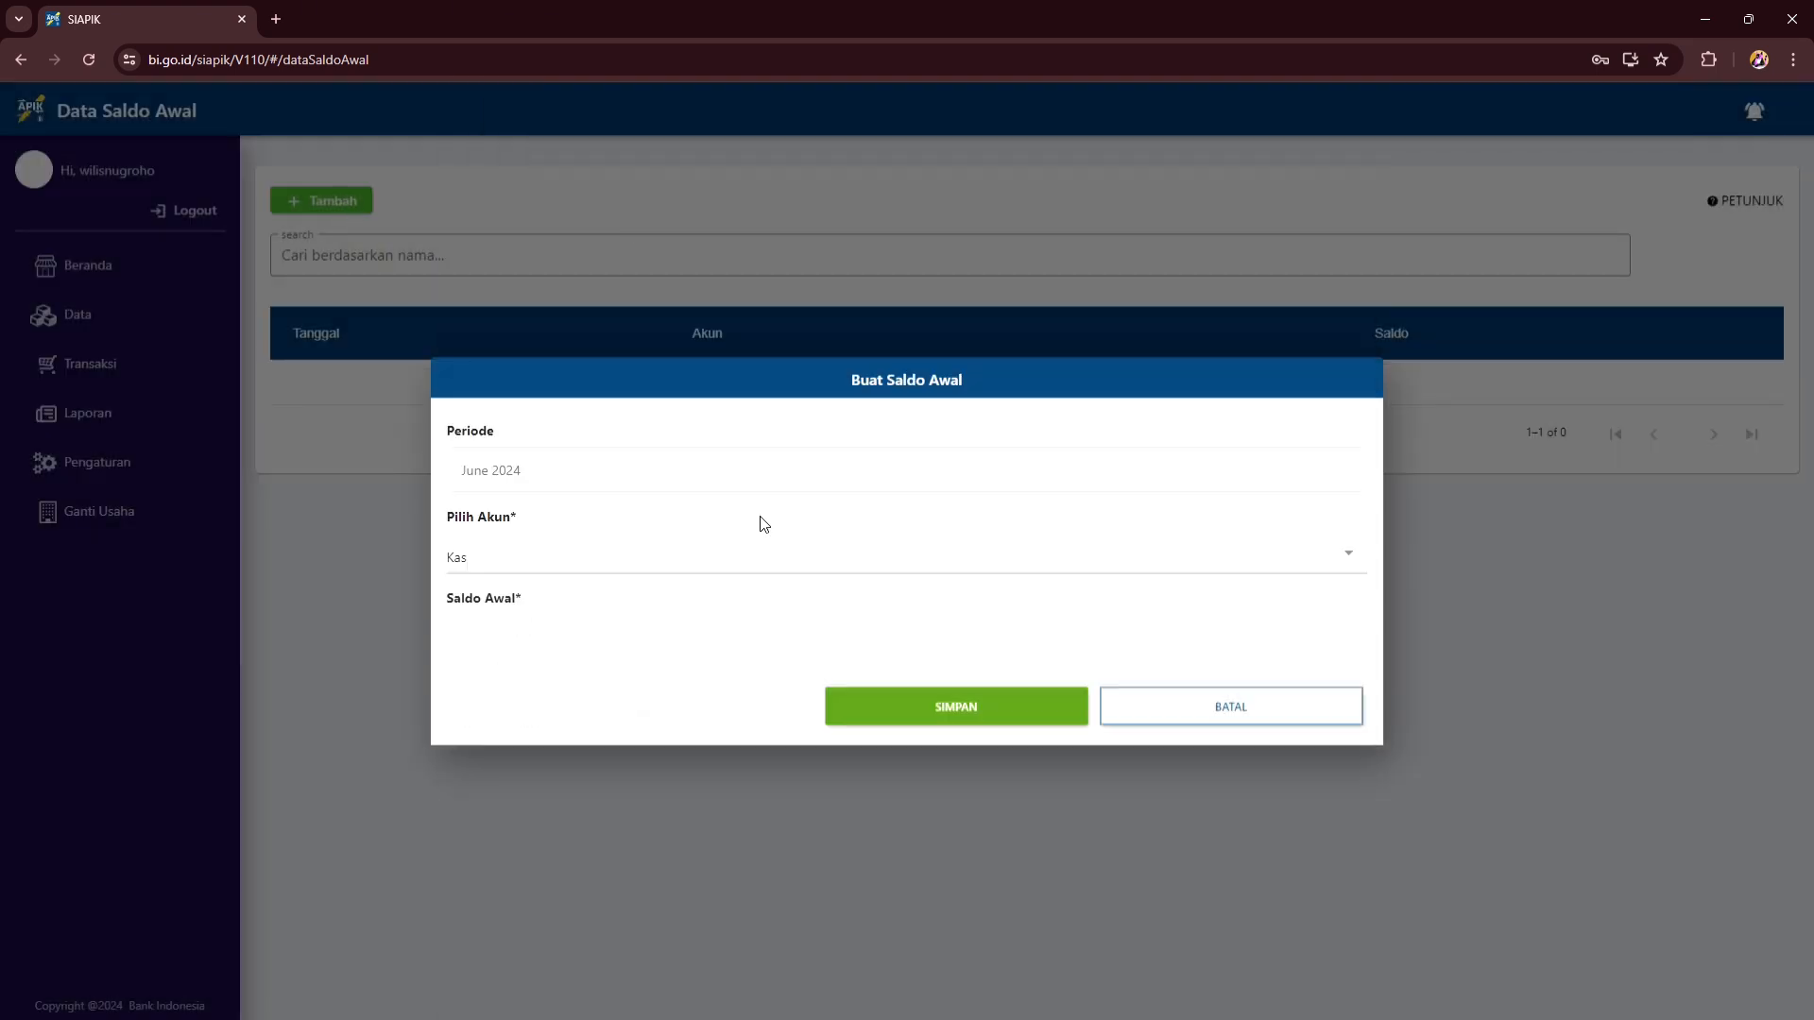
click(680, 652)
text(1)
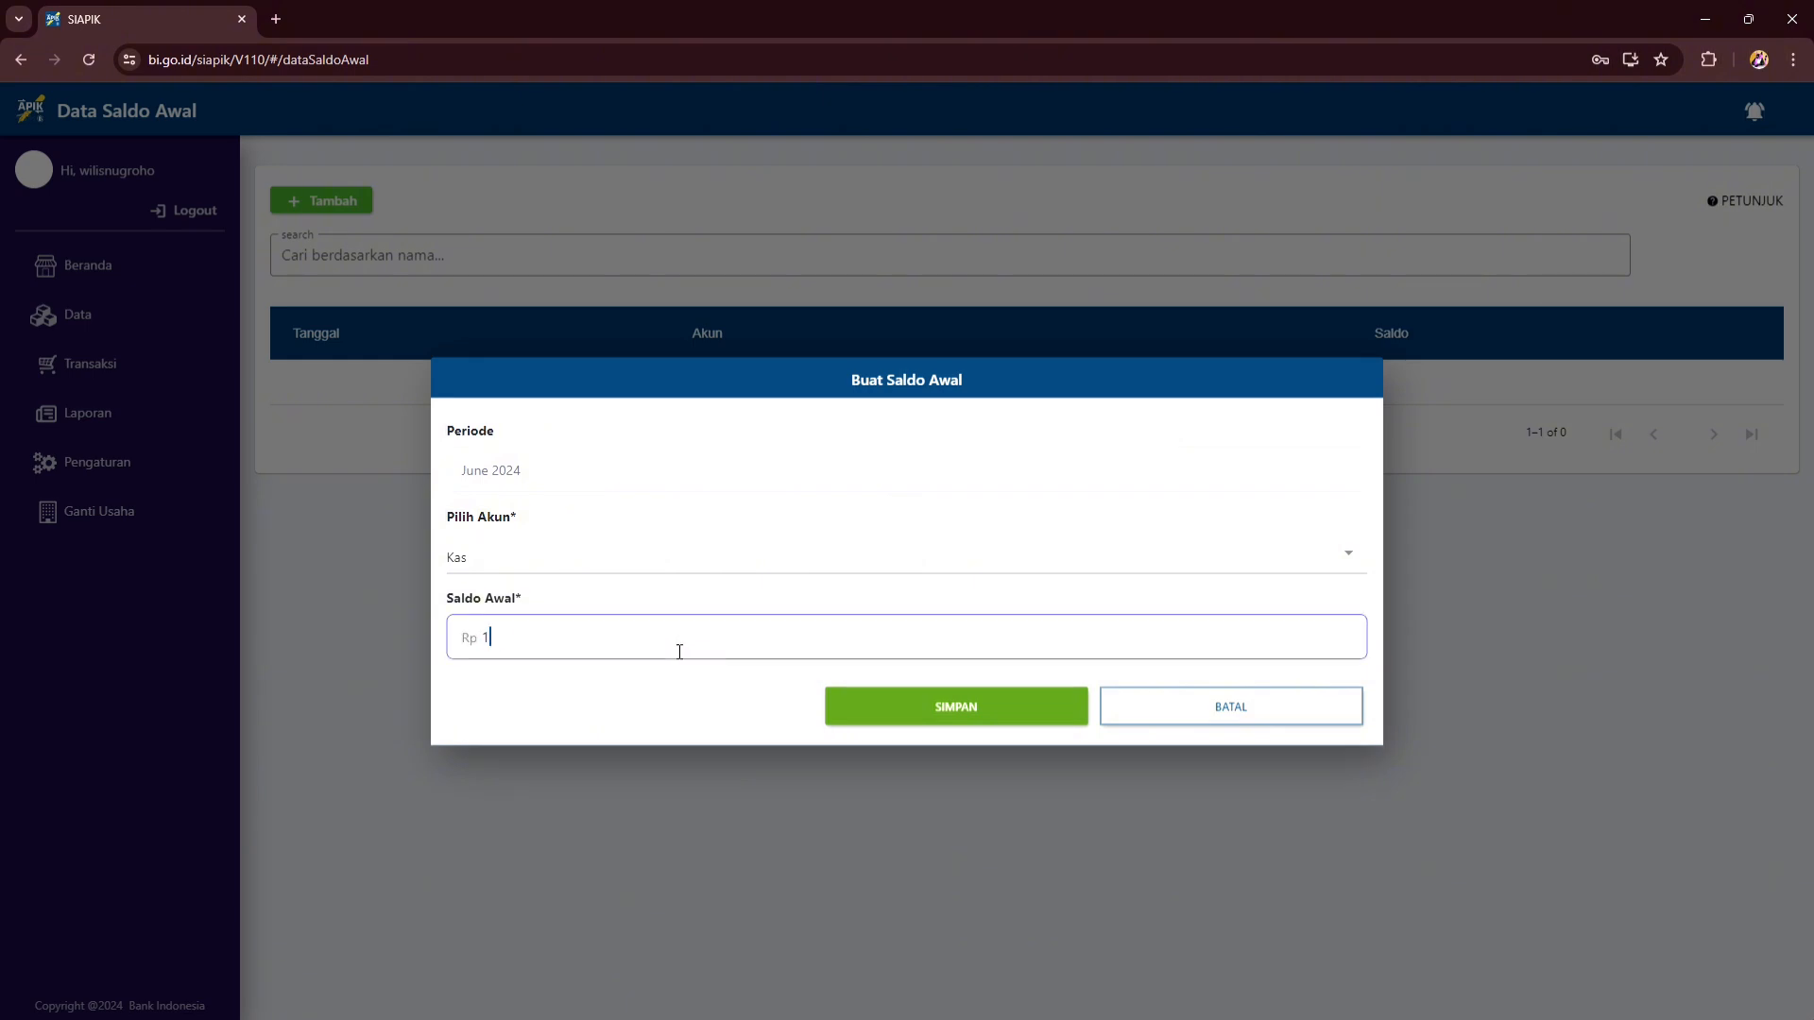
text(00000000.000)
click(915, 708)
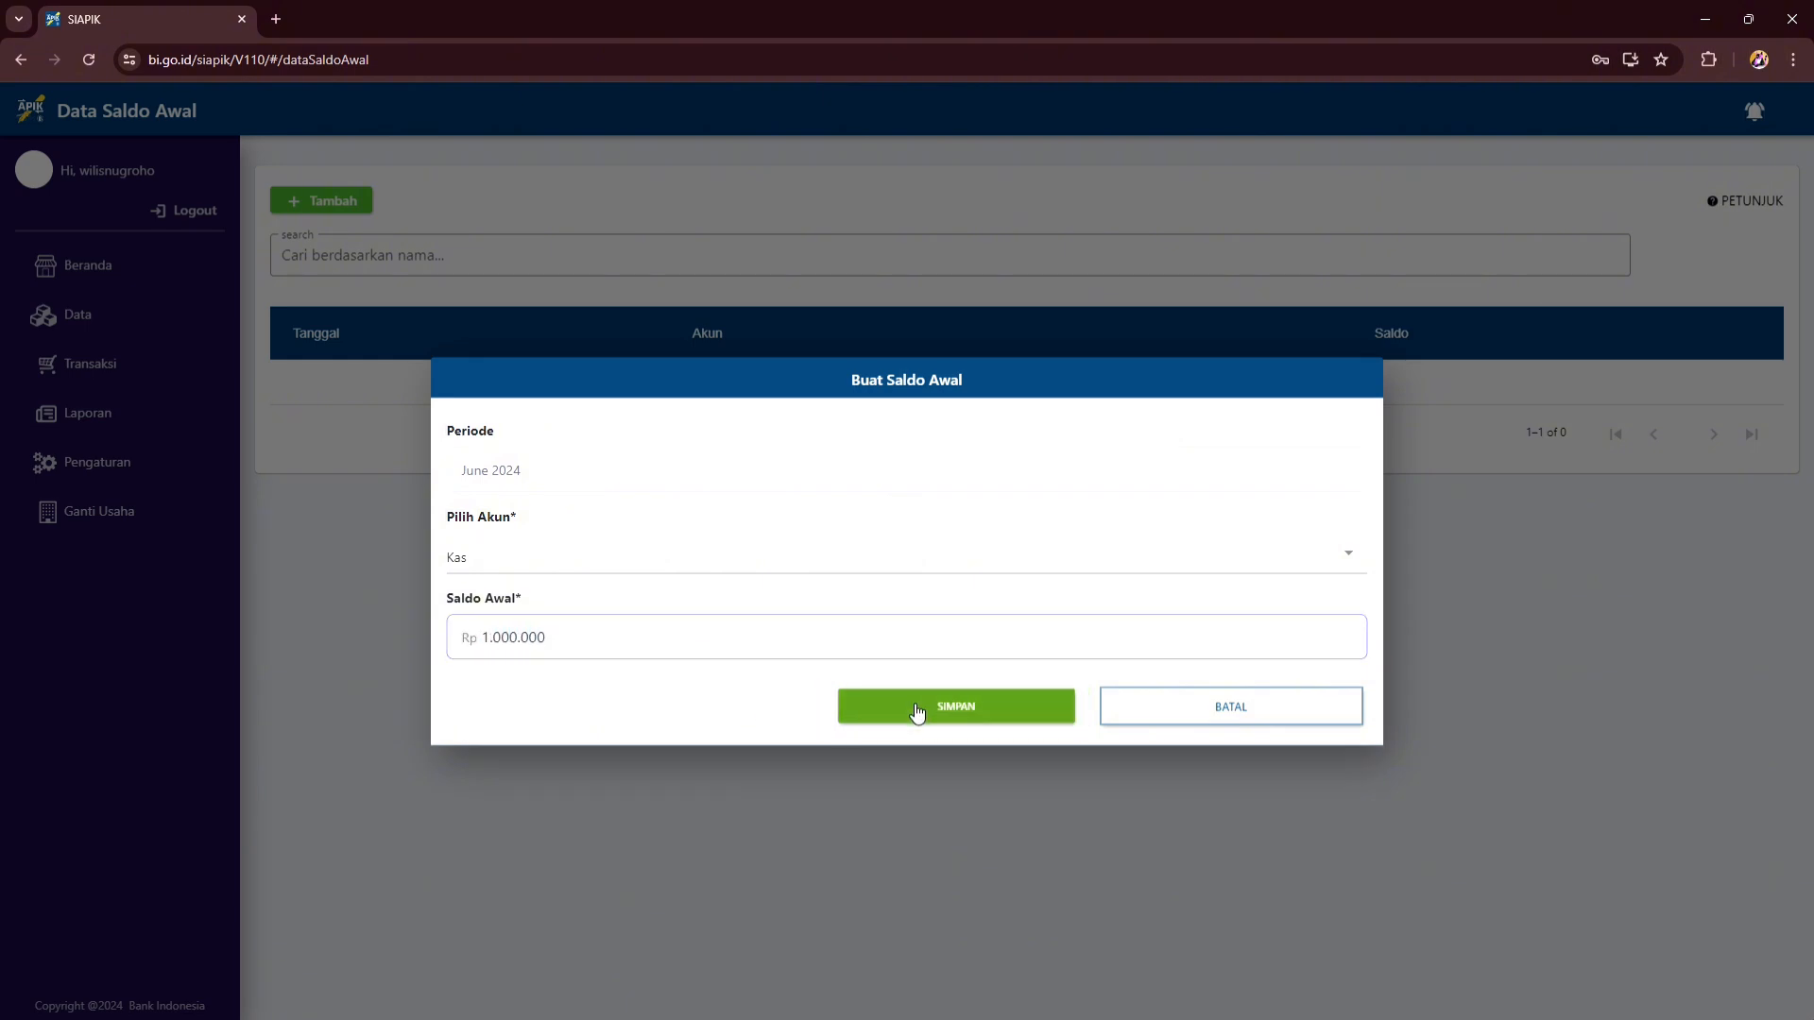
click(927, 612)
- Add a Modal opening balance of 2.000.000
click(329, 202)
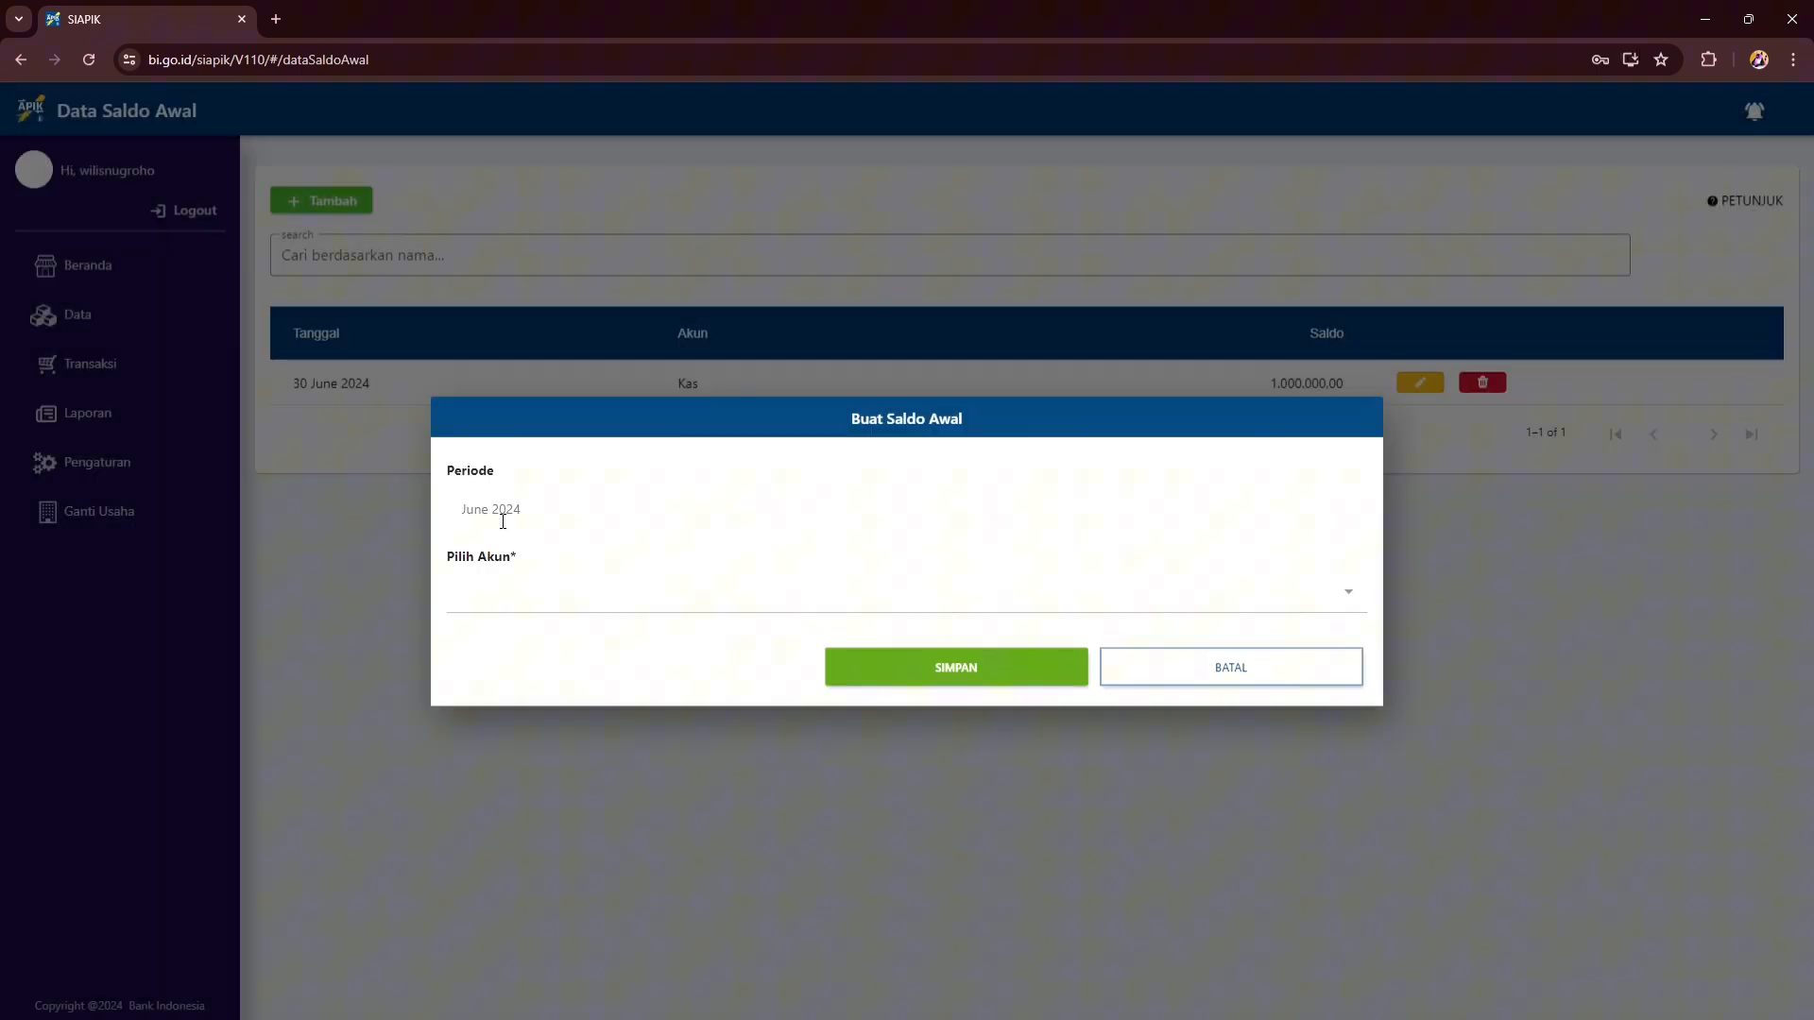
click(586, 595)
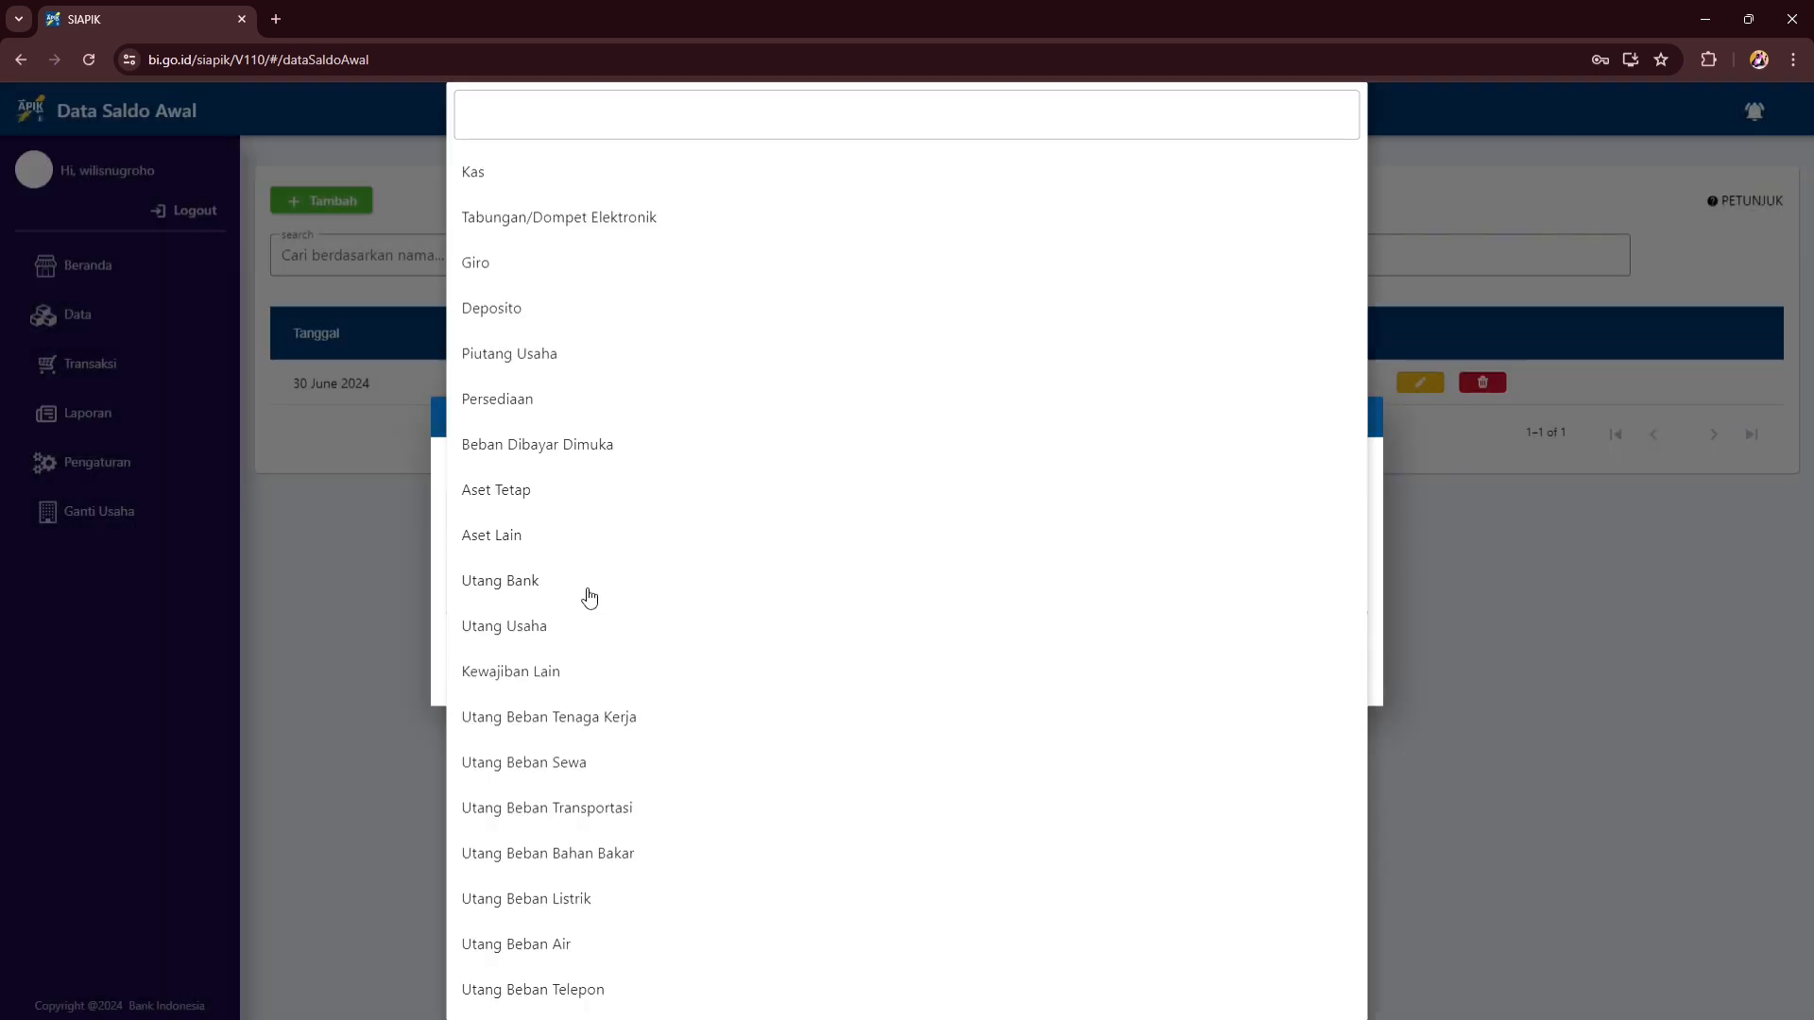
scroll(579, 555, down, 3)
click(500, 954)
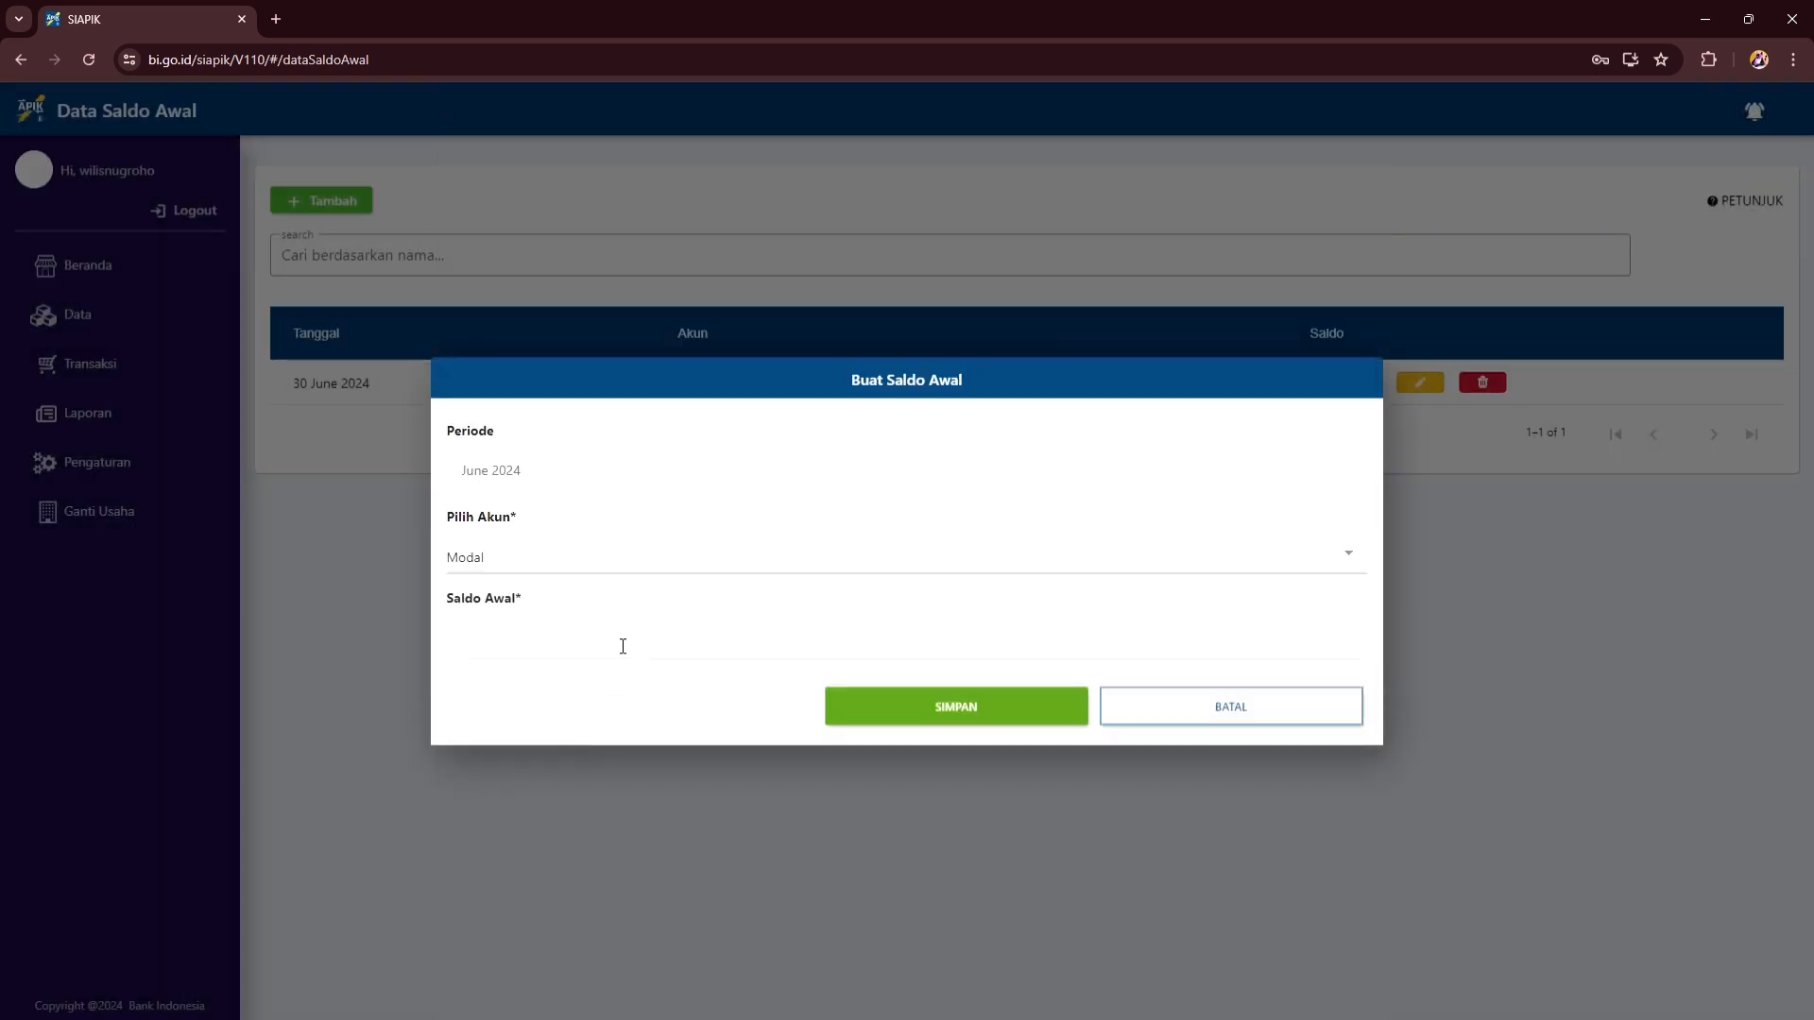
click(623, 646)
text(20000000)
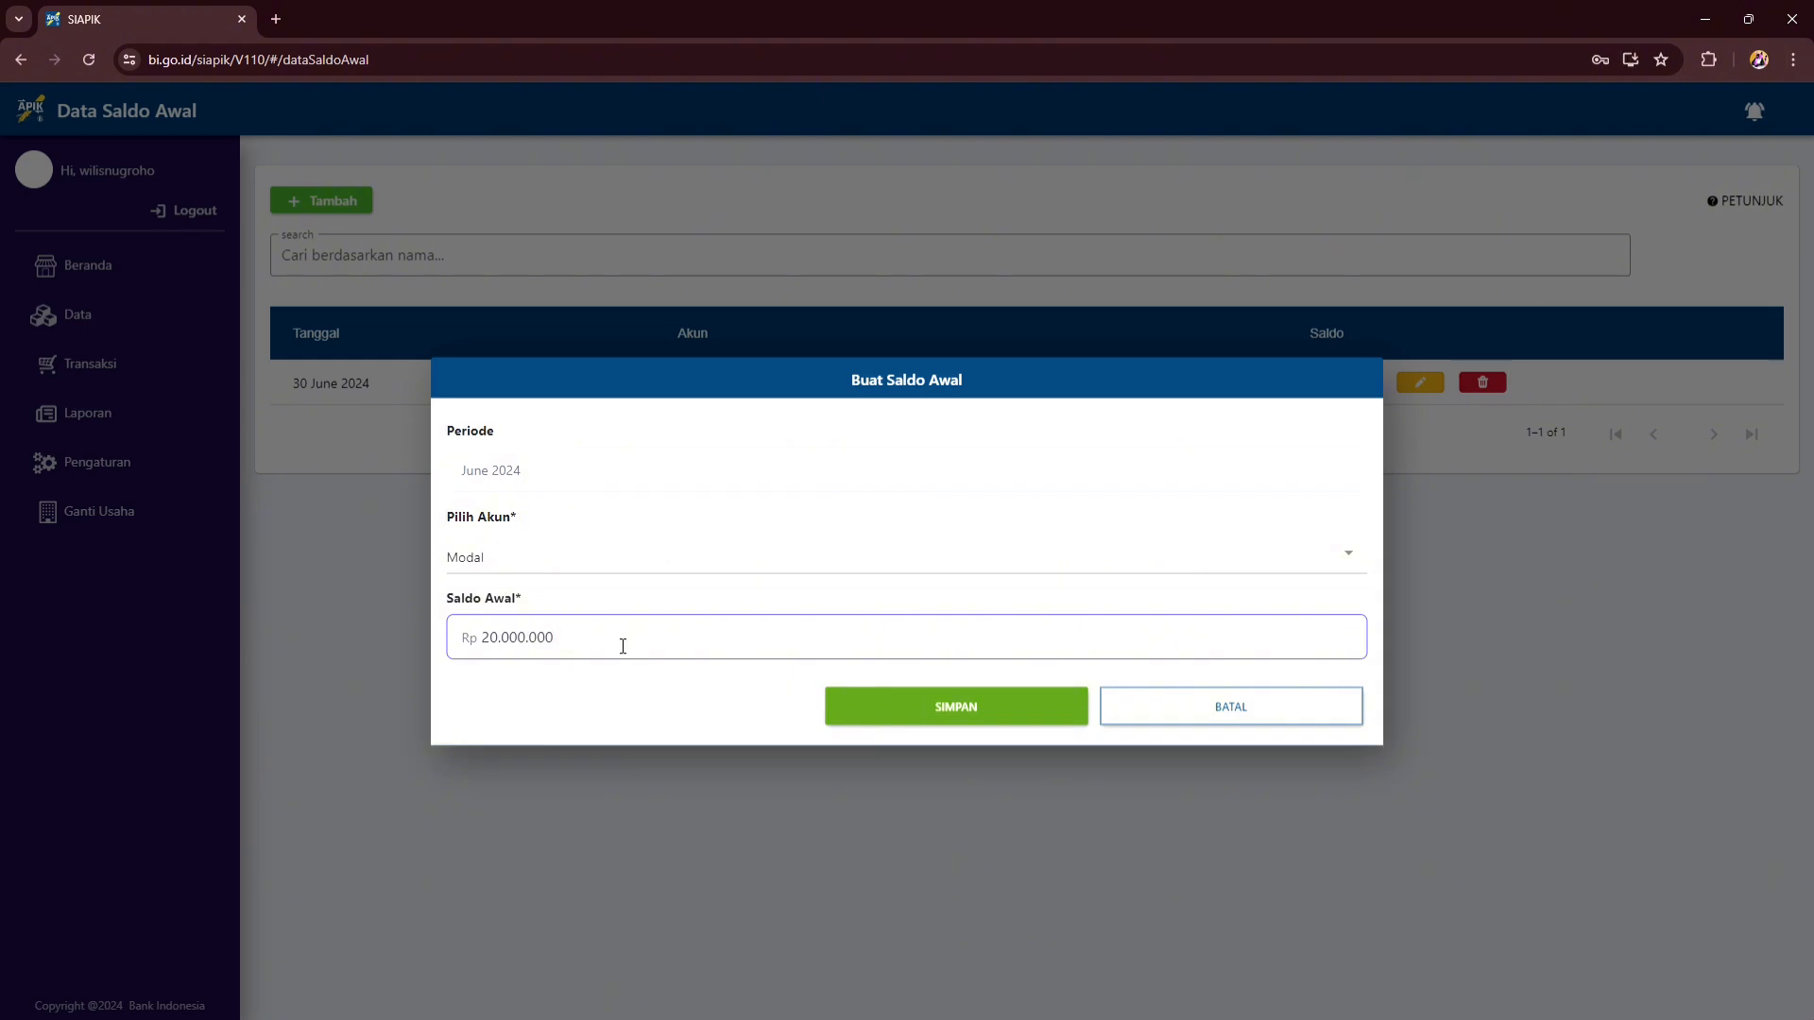
key(BackSpace)
click(950, 716)
click(943, 615)
click(315, 201)
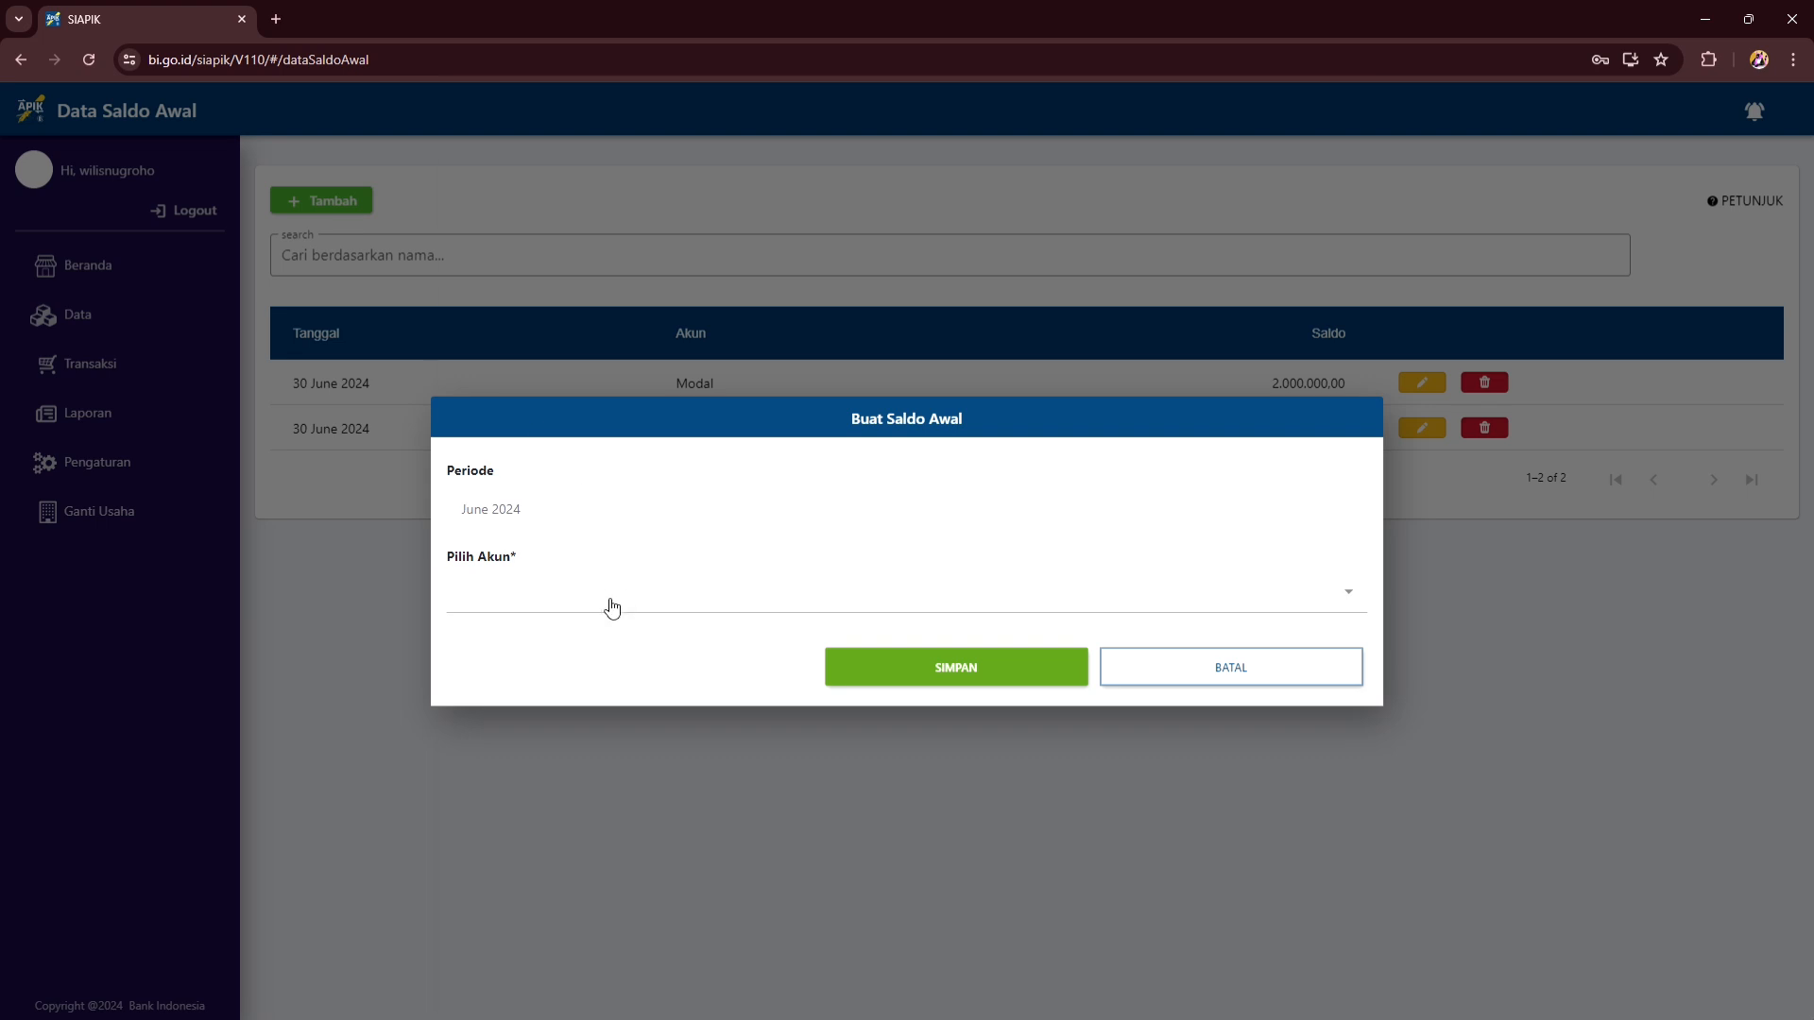
- Pick the Persediaan account and start a new stock item named 'Bayam Hidroponik'
click(612, 607)
click(558, 408)
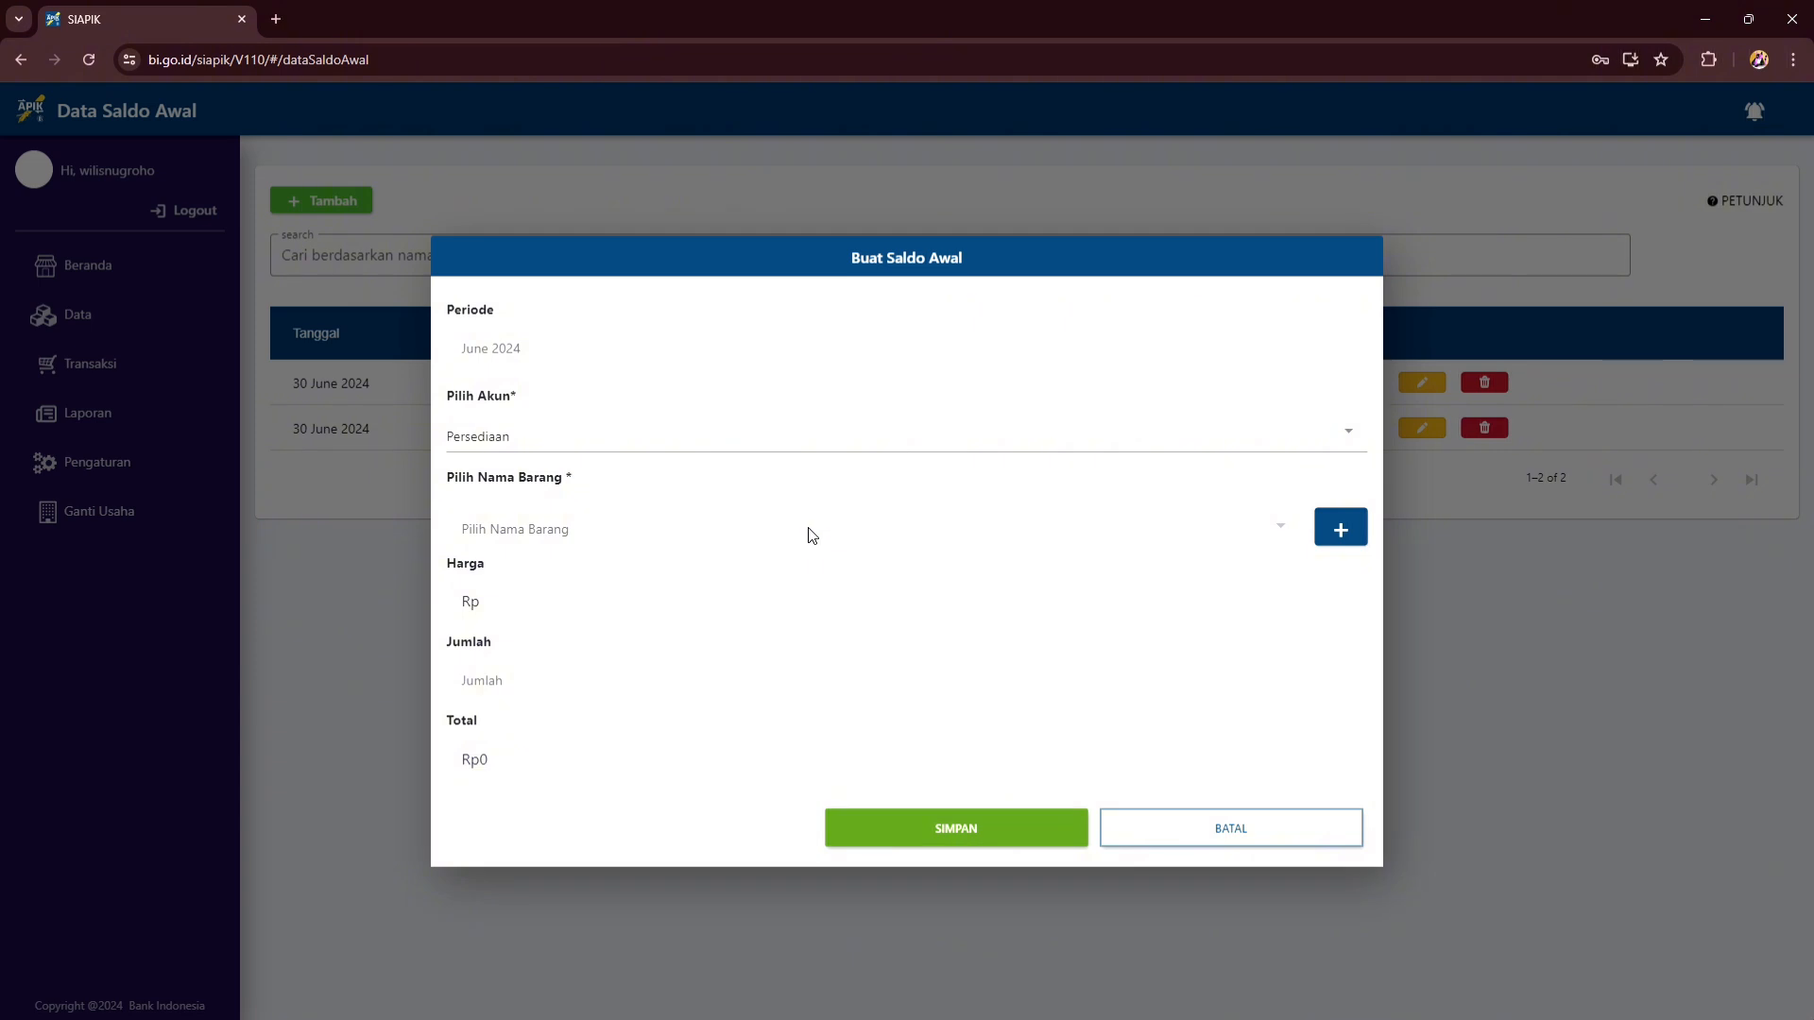
click(1340, 527)
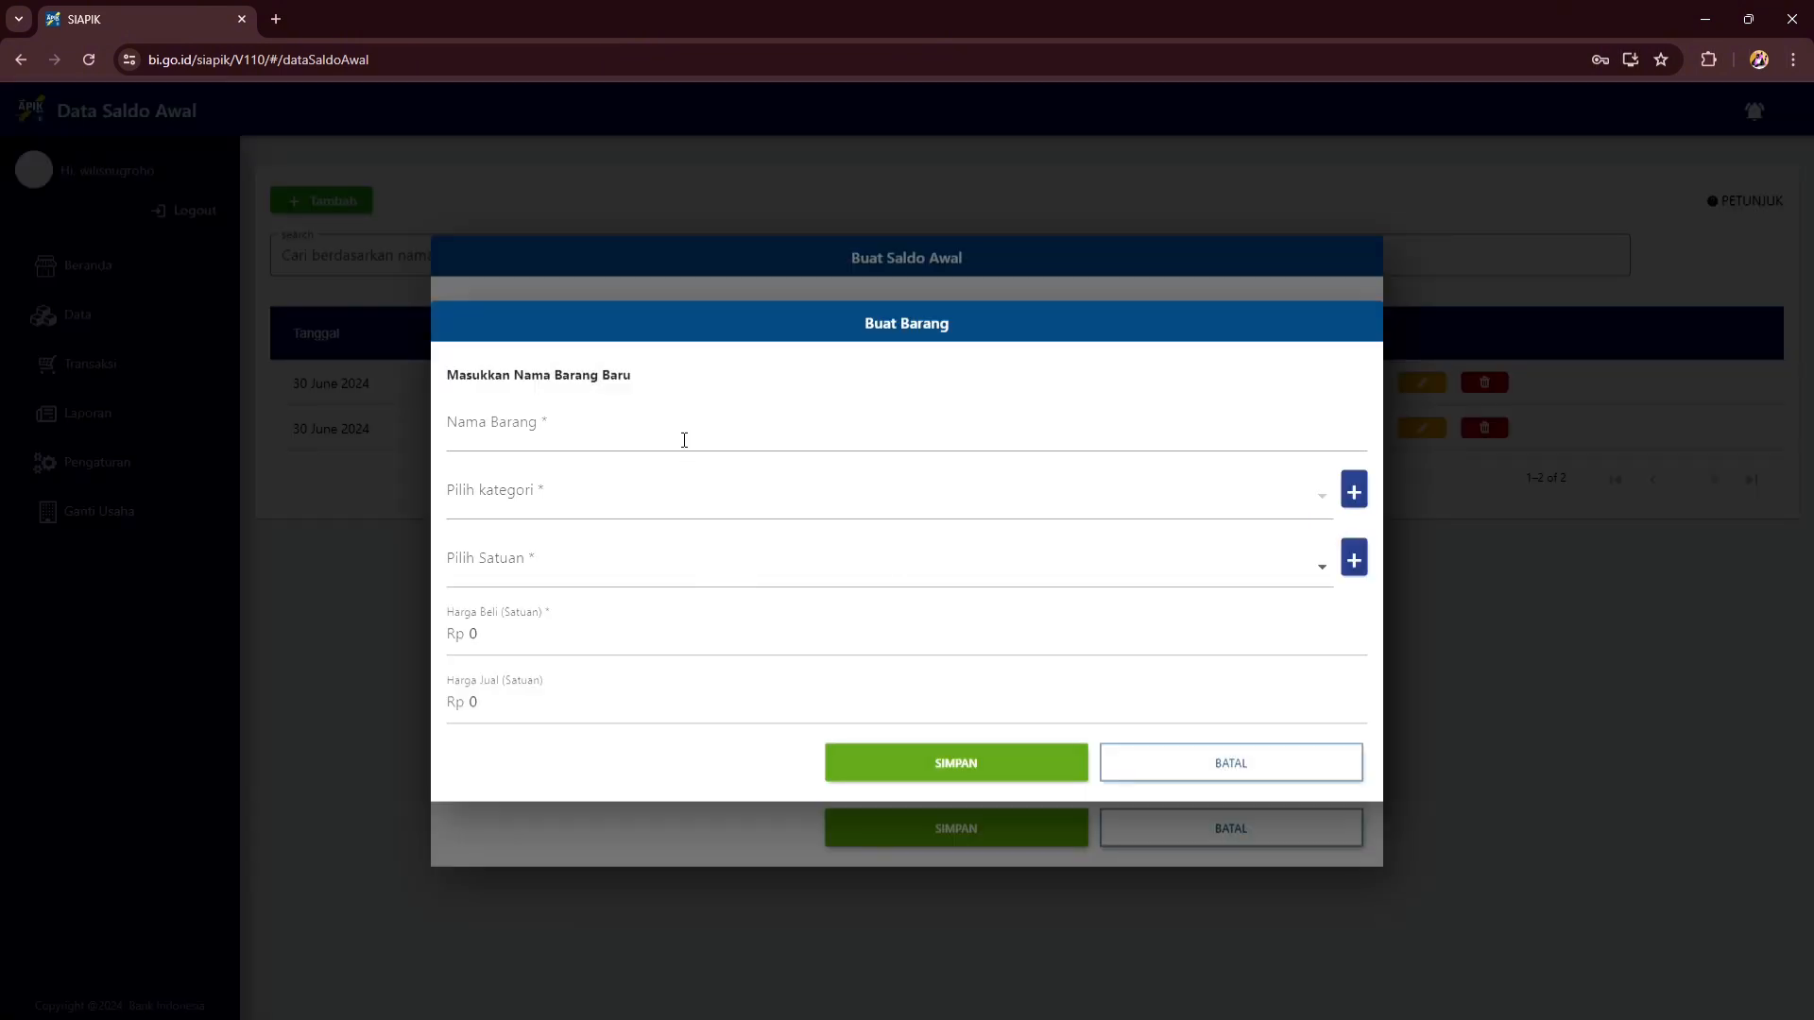
click(679, 449)
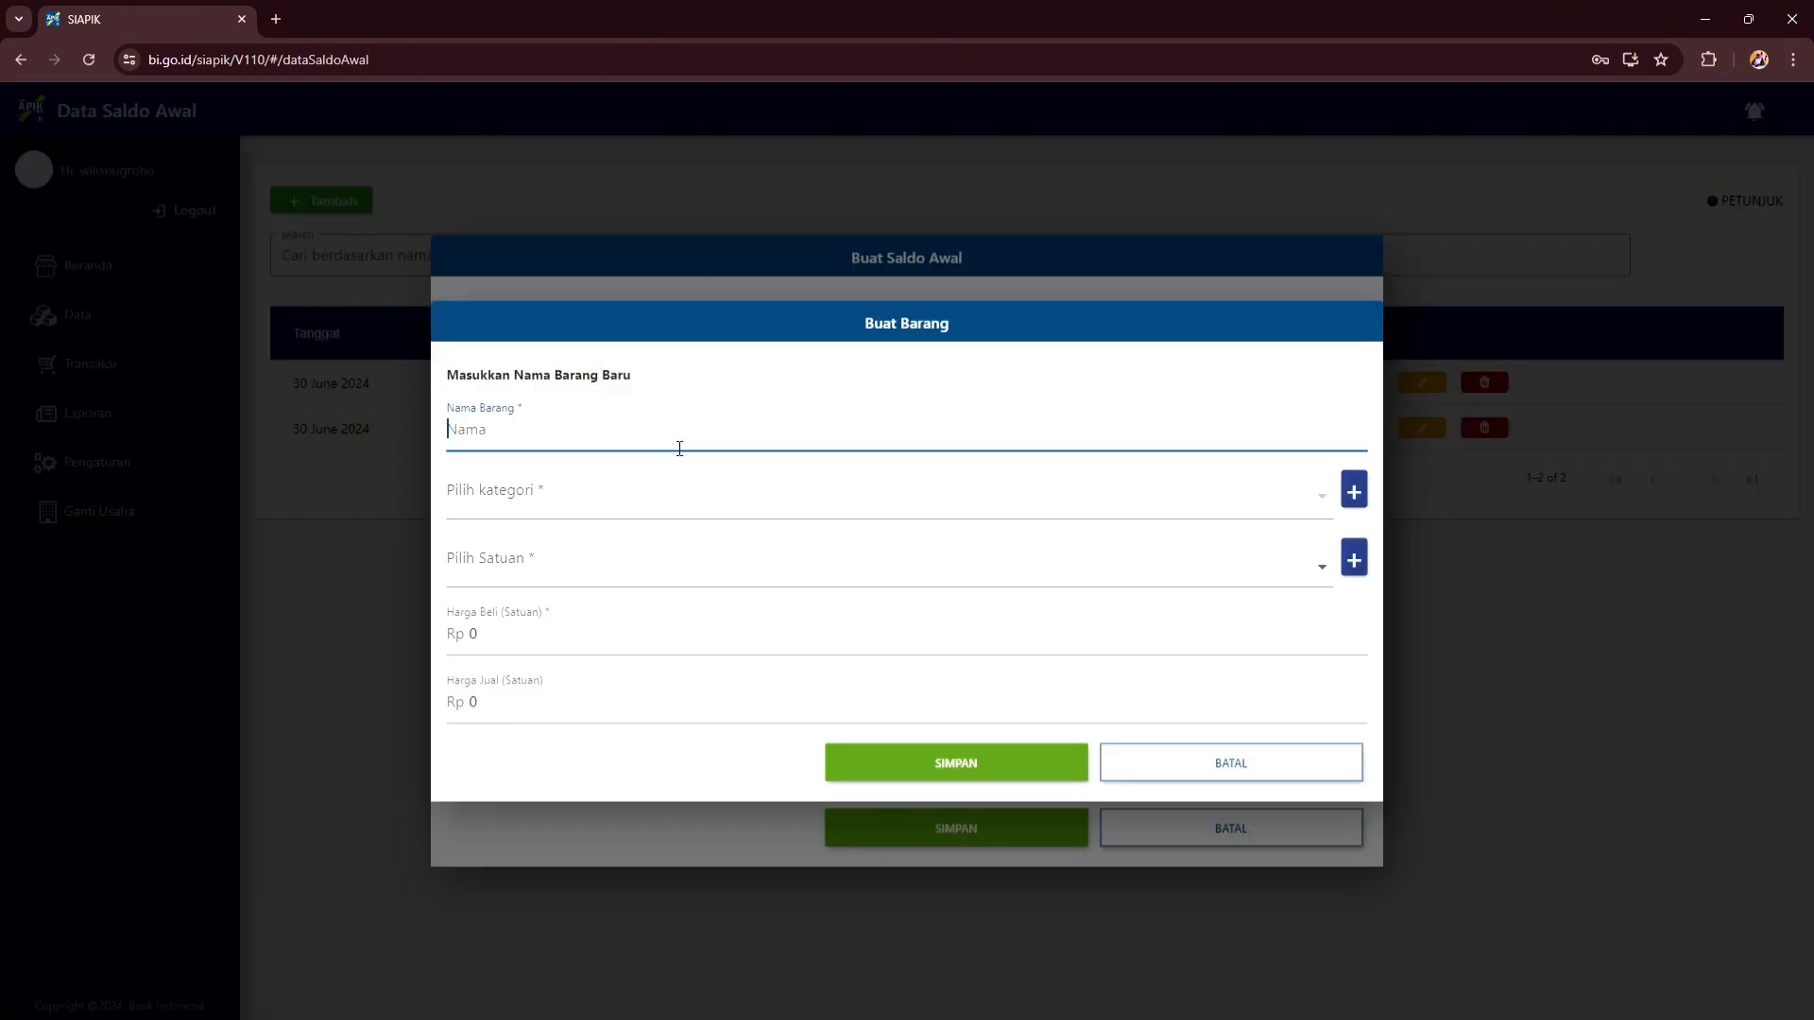
text(Bayam Hidroponik)
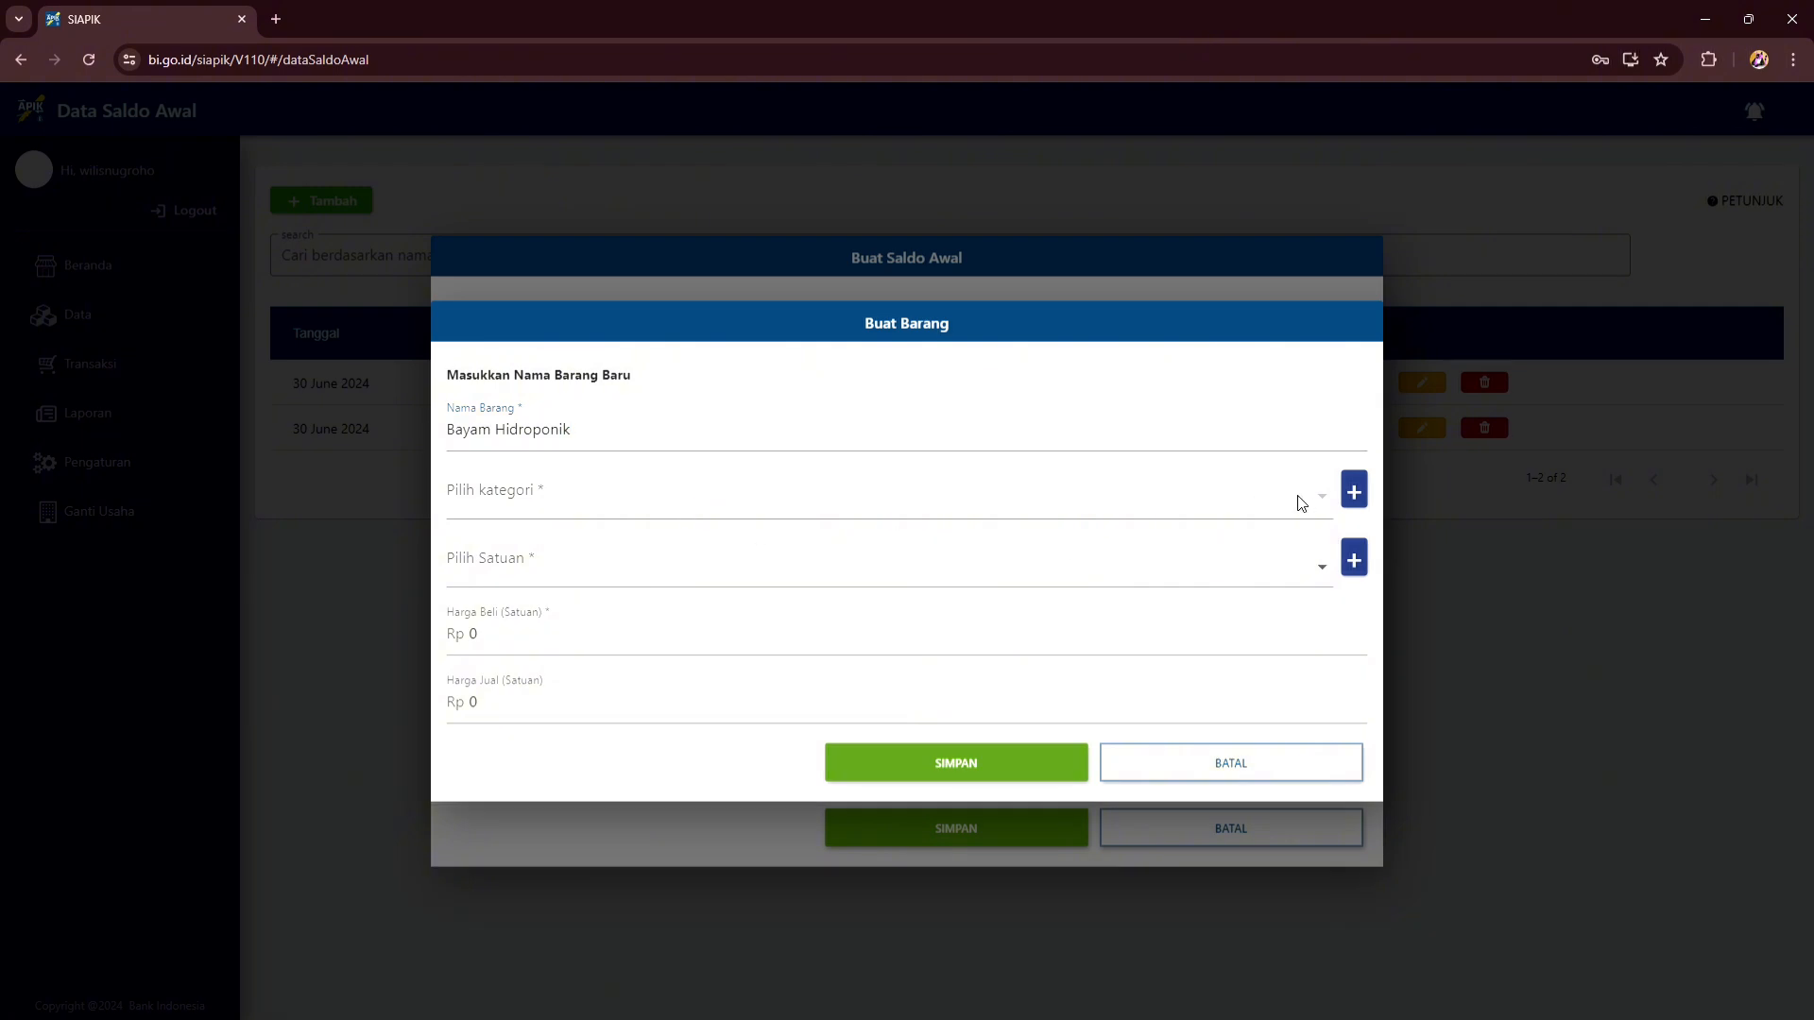
- Create the new item category 'Sayuran Hidroponik'
click(1354, 491)
click(854, 570)
text(Sa)
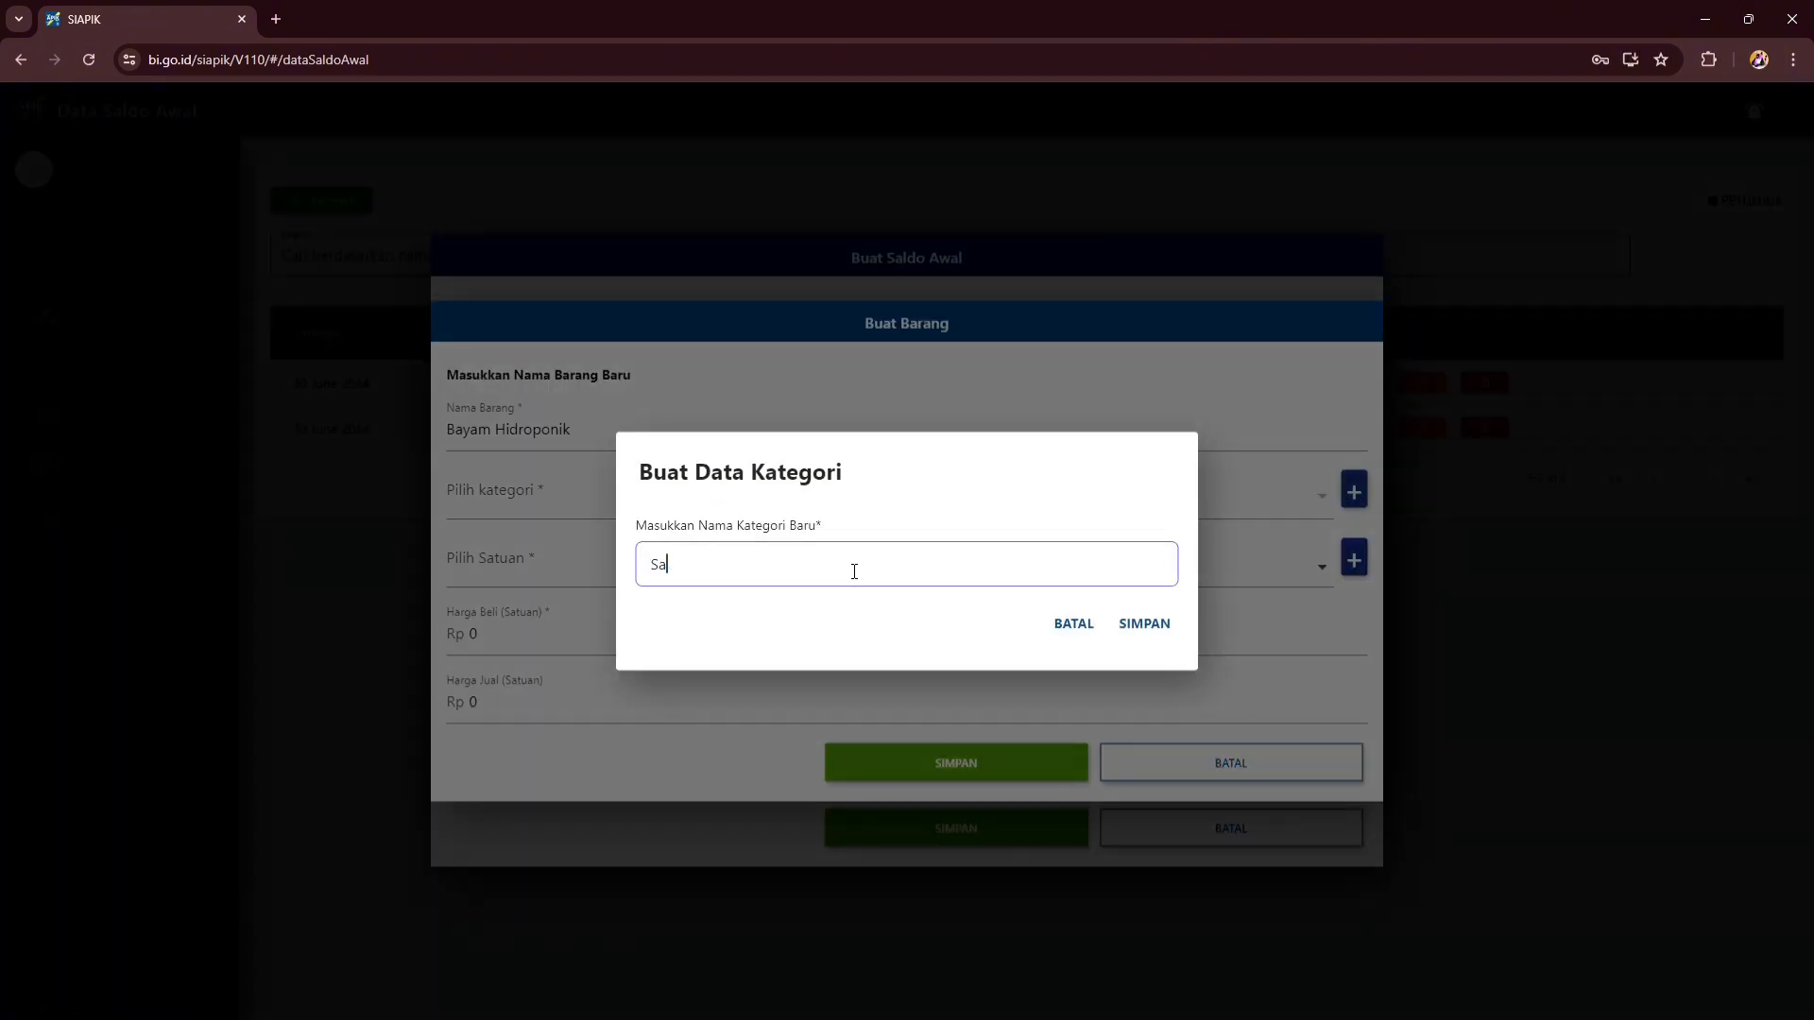
text(yuran Hidroponik)
click(1144, 625)
click(1032, 609)
- Give the item category Sayuran Hidroponik, unit PCS, purchase price 10000, selling price 15000, and save
click(1257, 515)
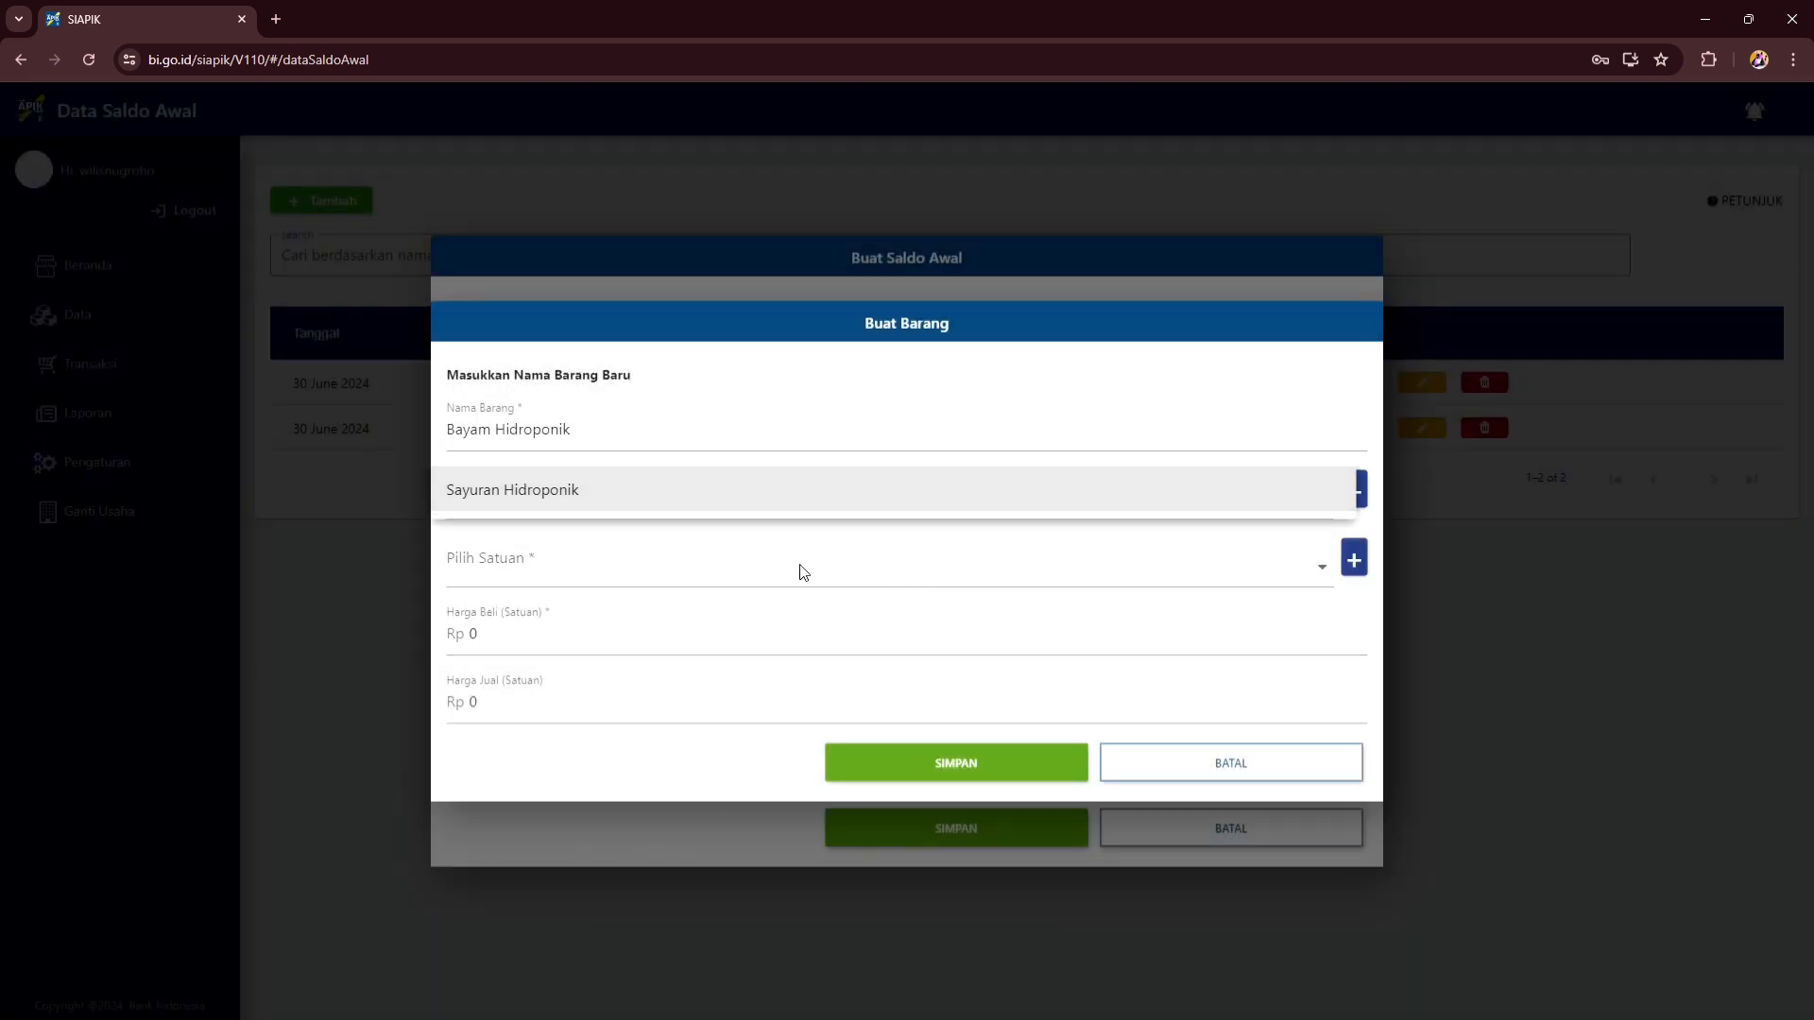
click(810, 498)
click(859, 565)
click(697, 694)
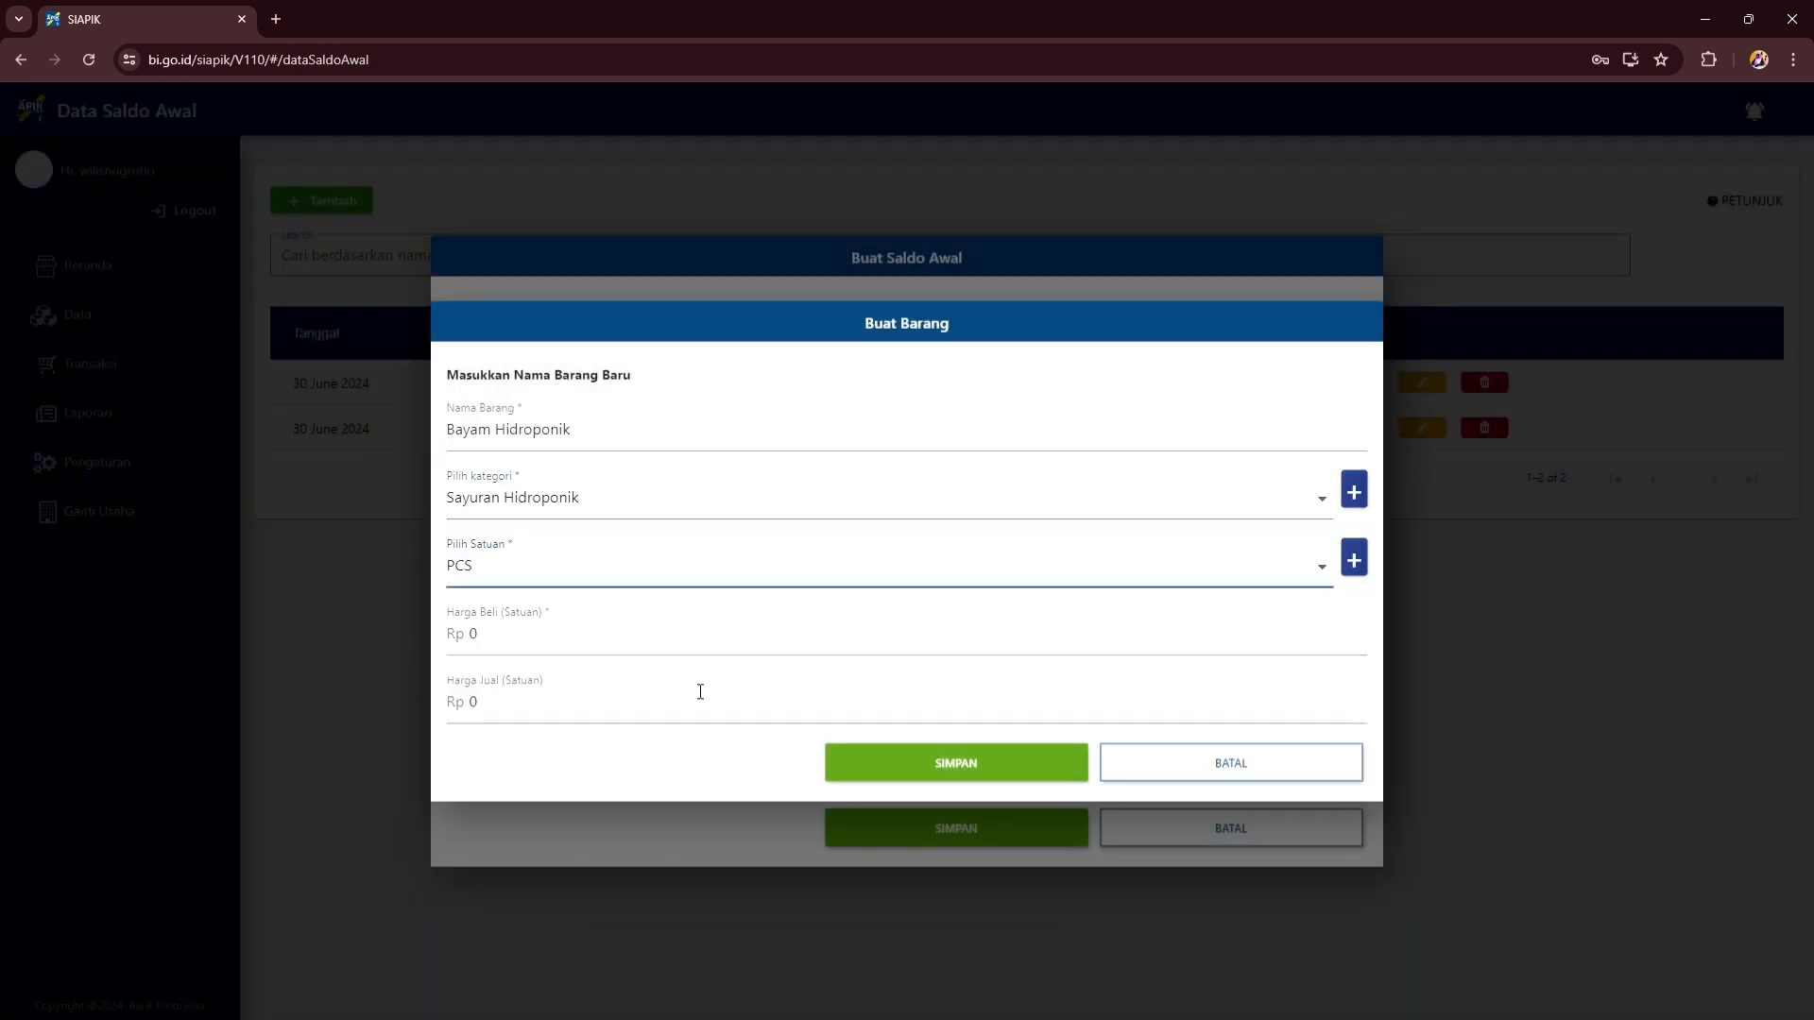
click(704, 650)
text(100000)
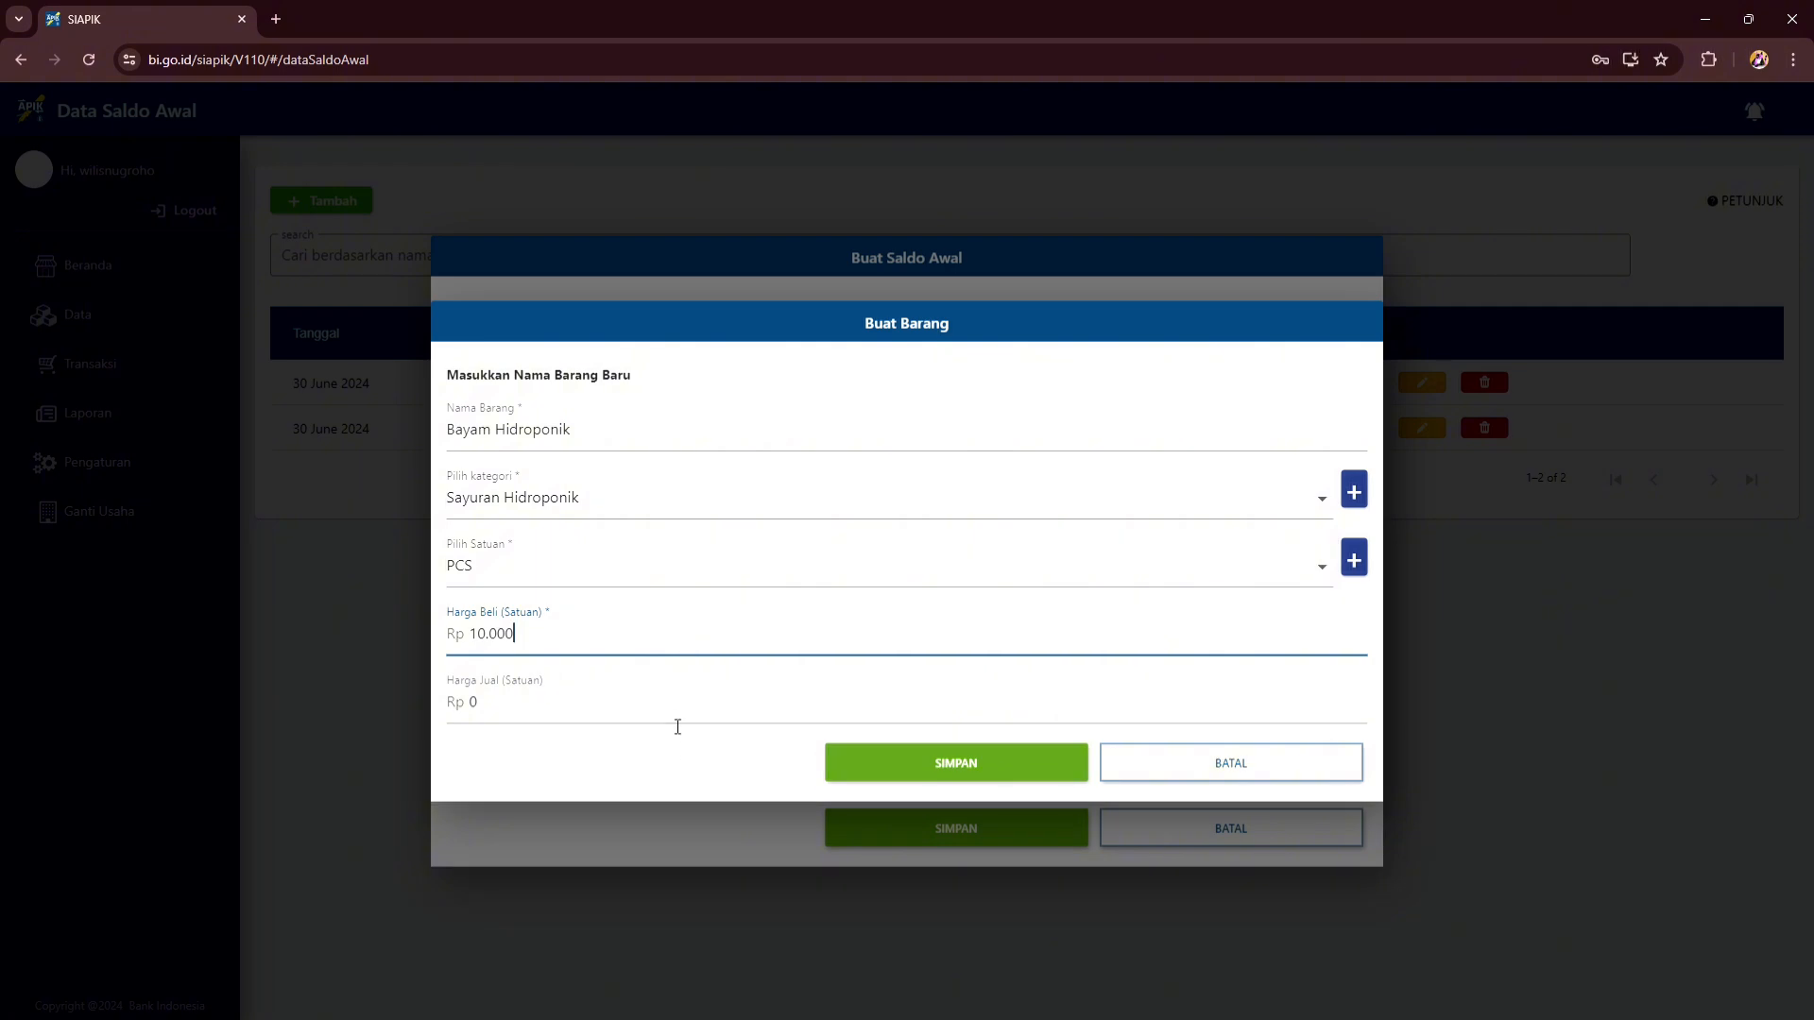
click(676, 721)
text(150000)
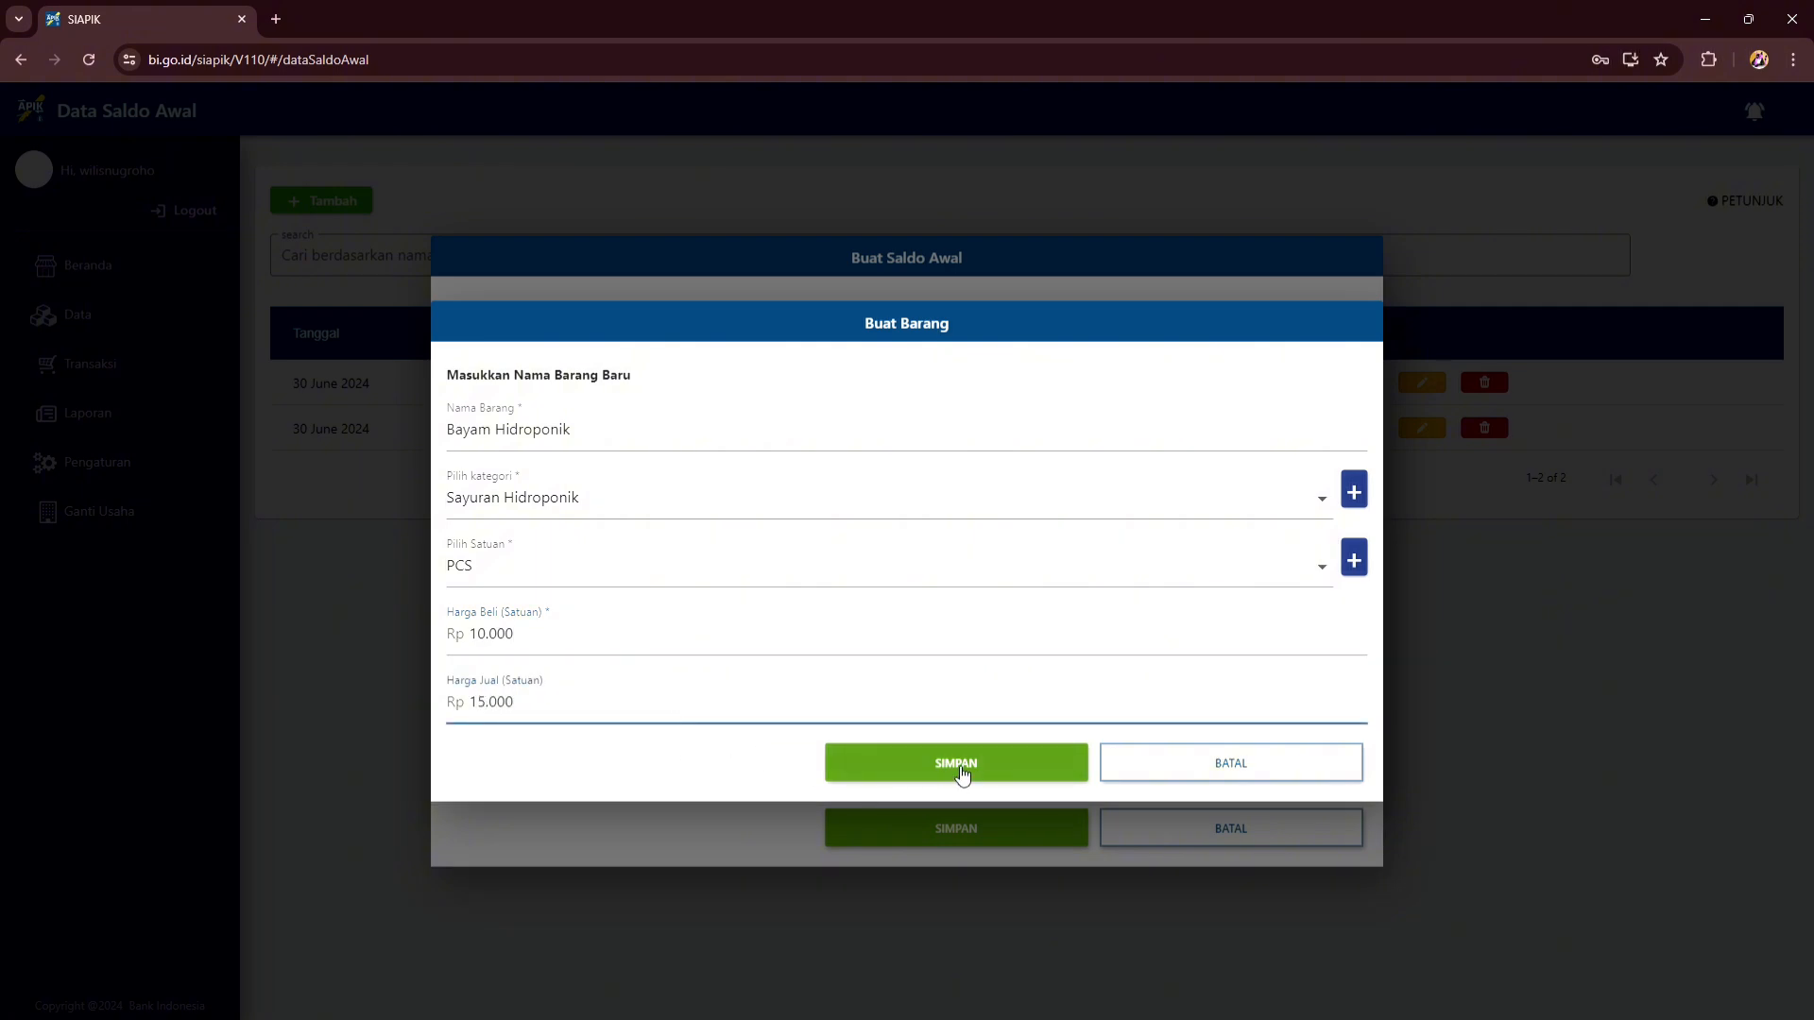
click(958, 761)
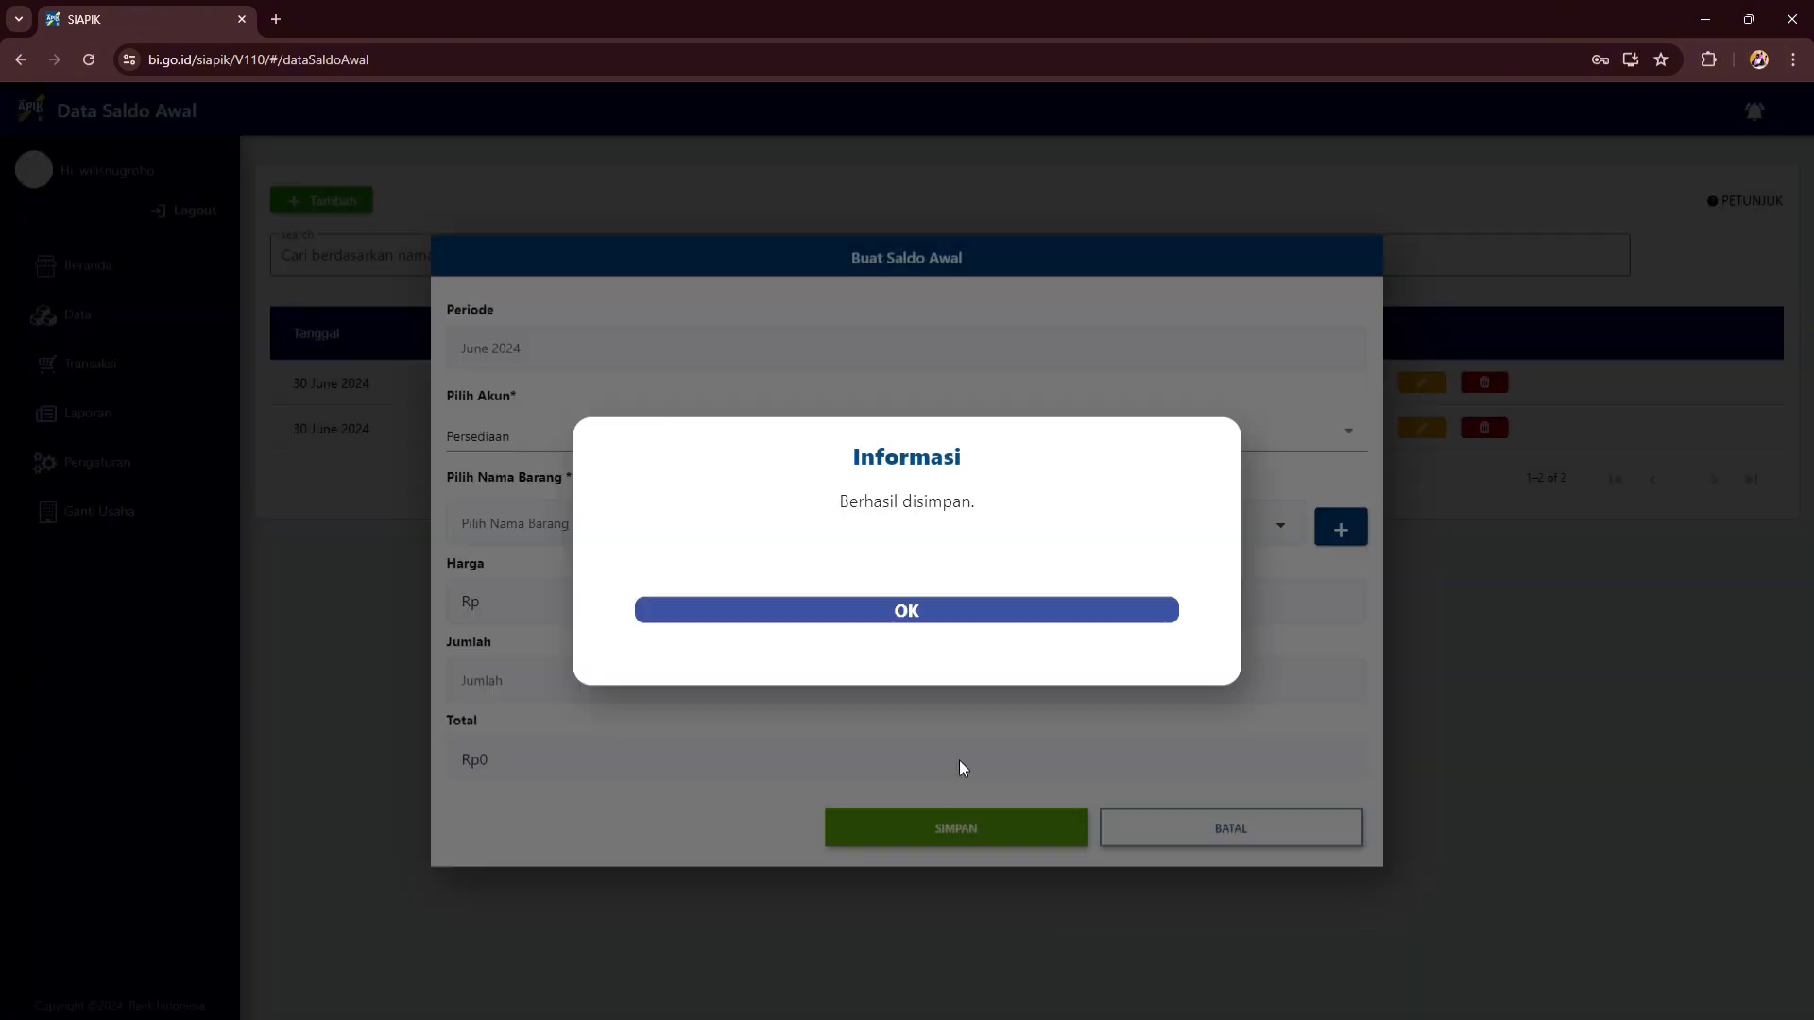
click(994, 612)
- Select Bayam Hidroponik for the opening stock with a quantity of 100
click(1053, 529)
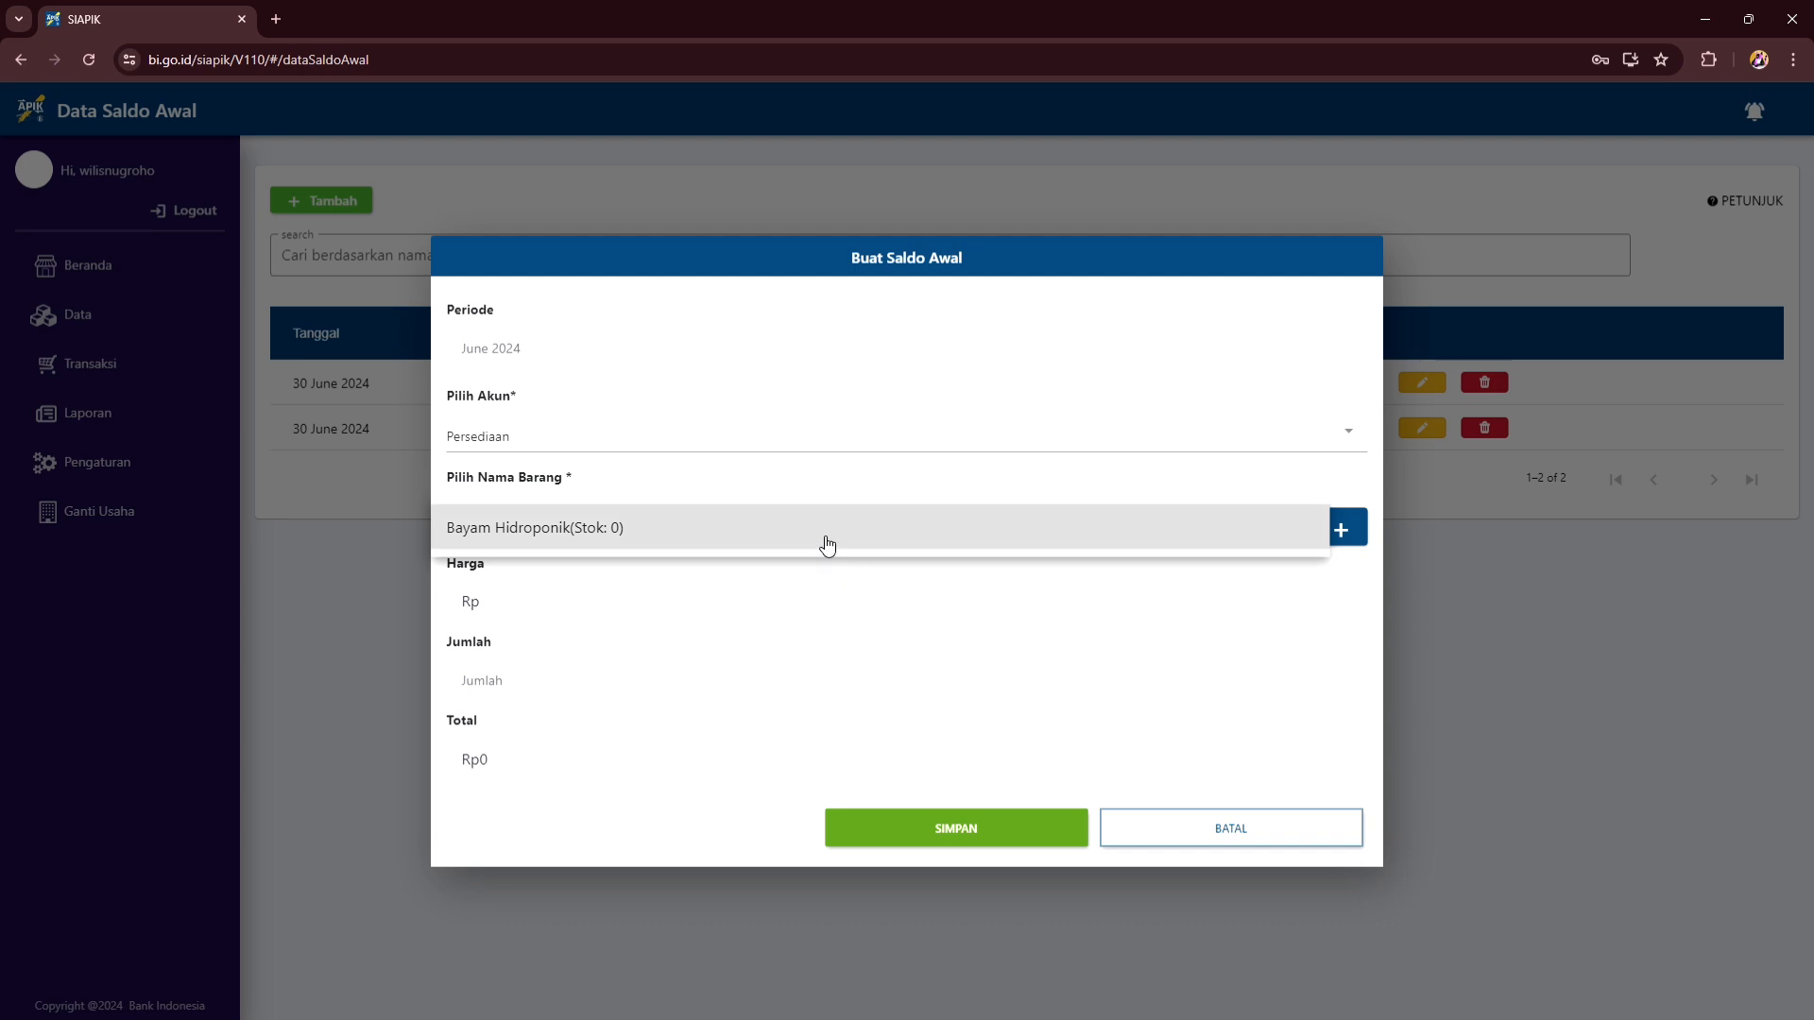
click(825, 540)
click(703, 695)
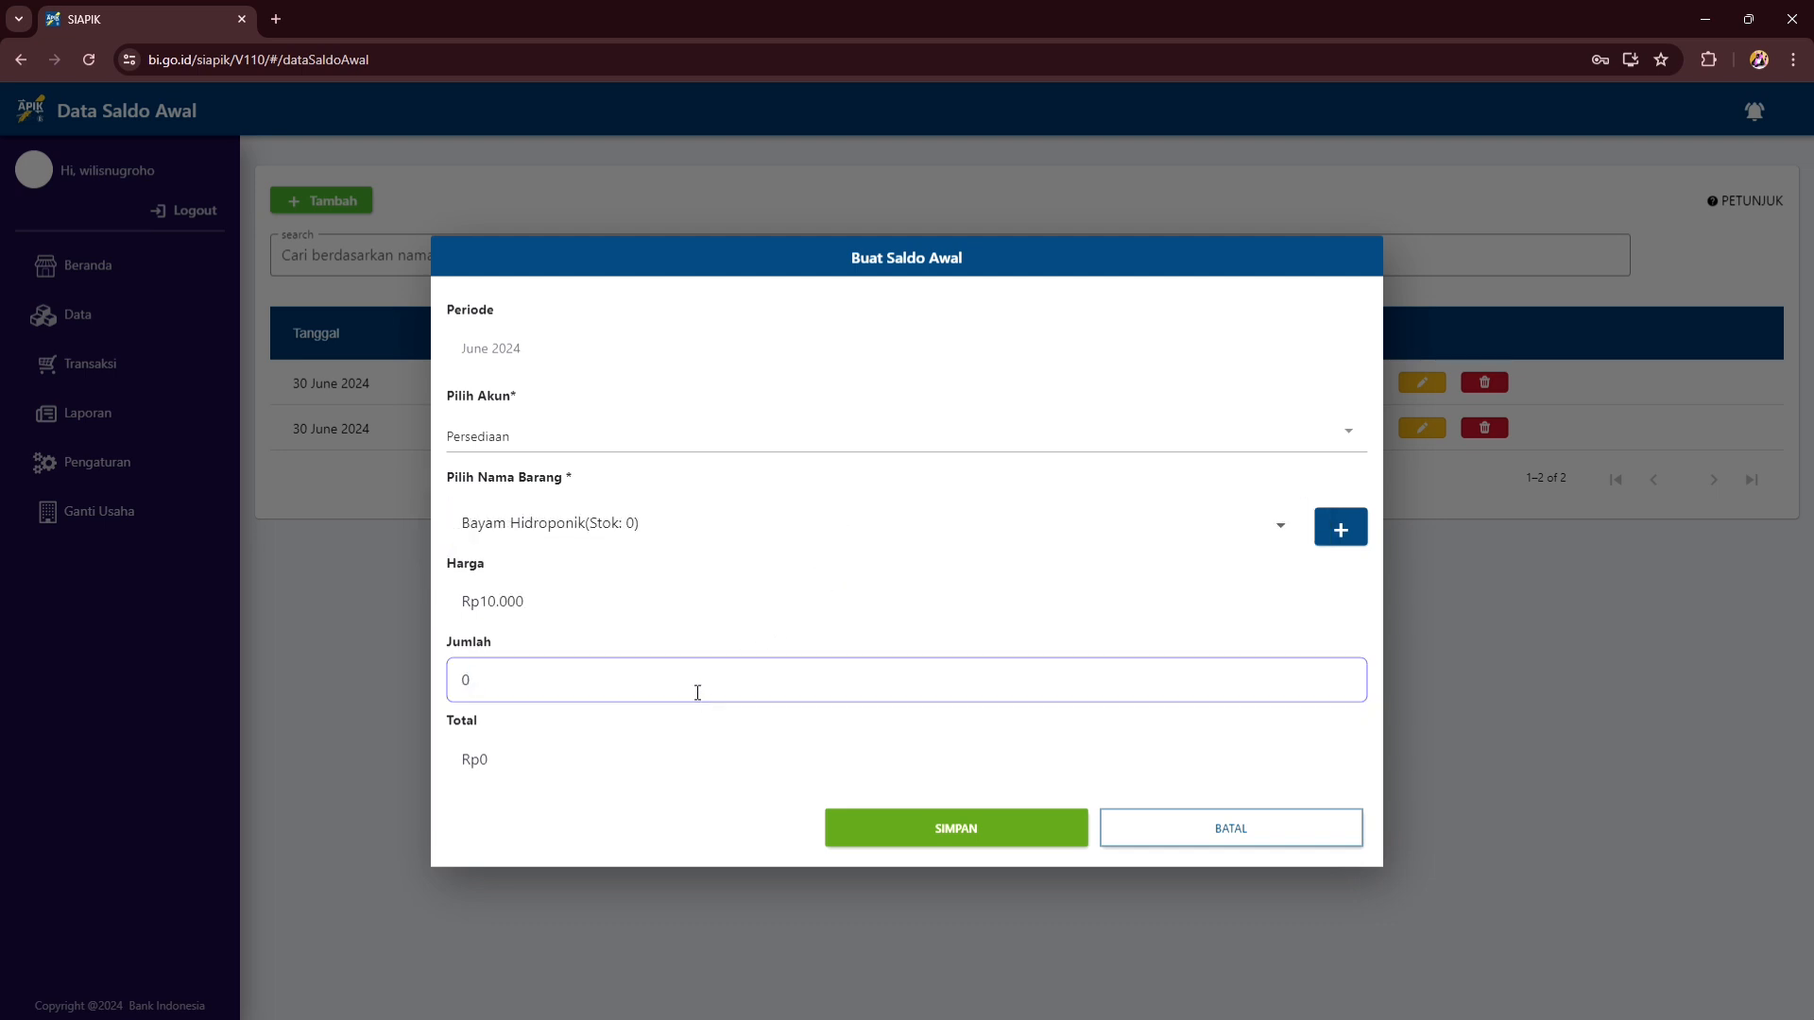
key(BackSpace)
text(100)
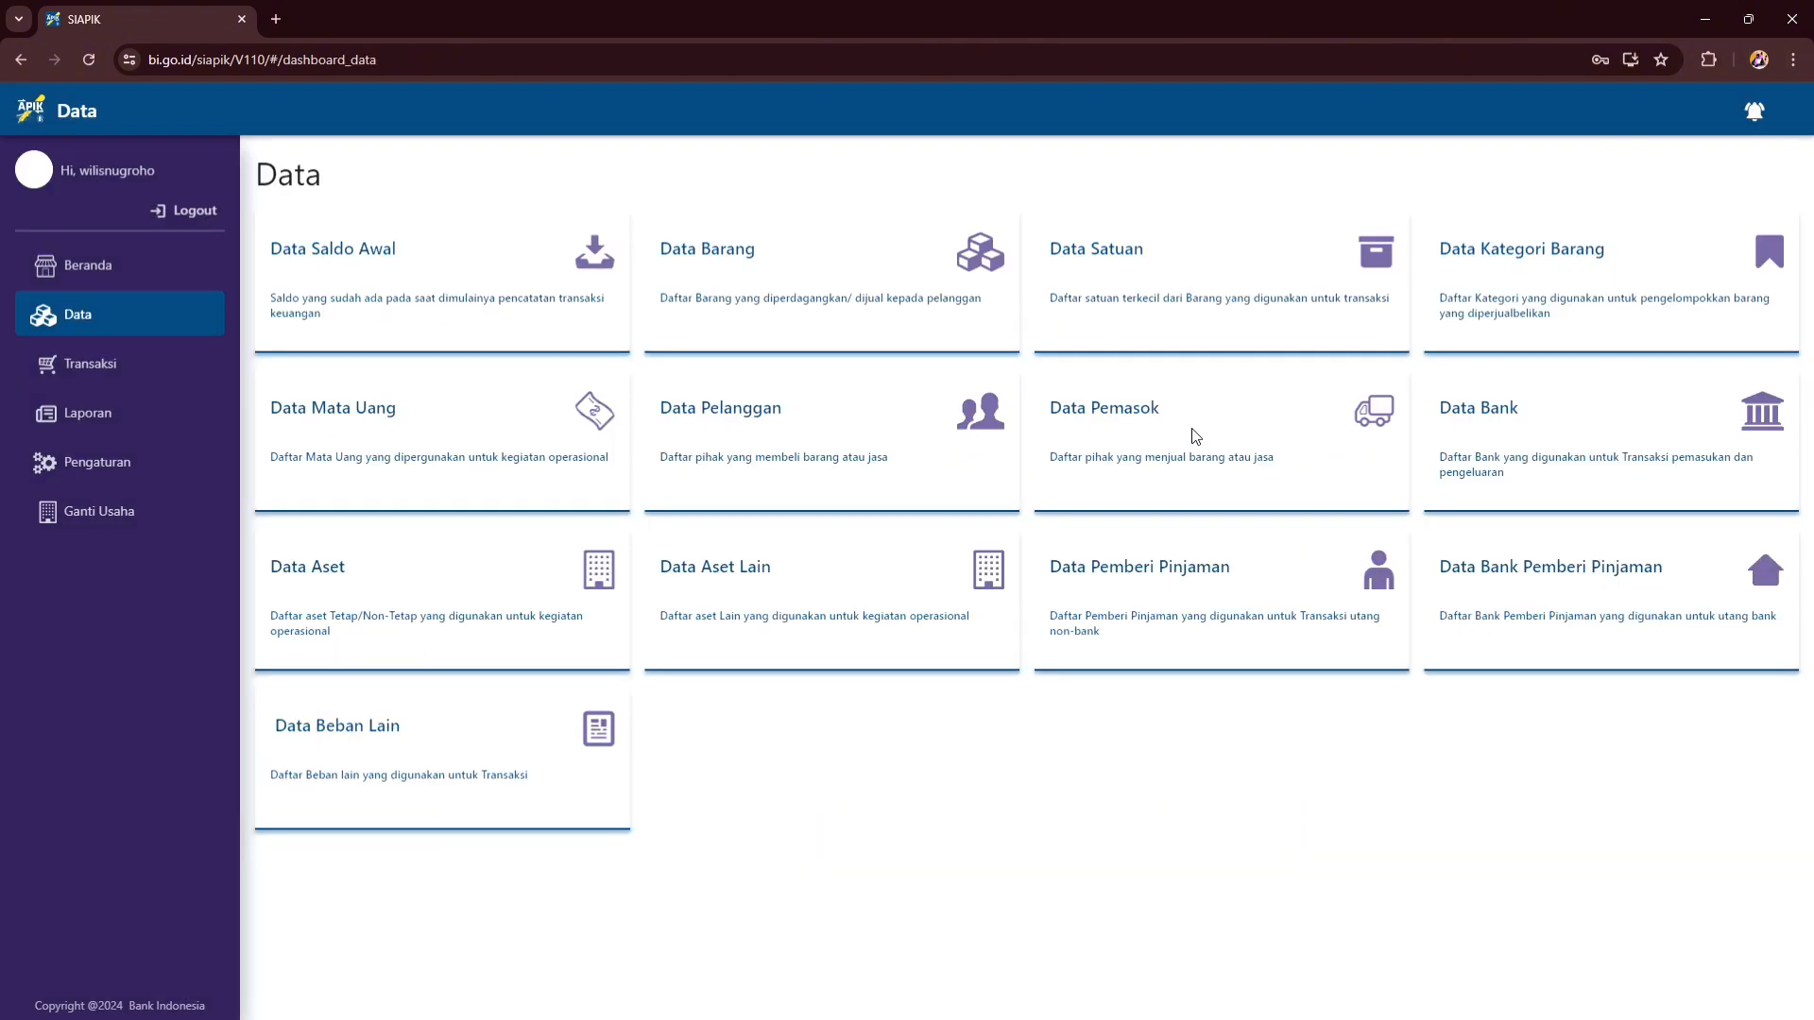
- Add a new supplier with its name, address, phone number and contact-person number, then save
click(1195, 445)
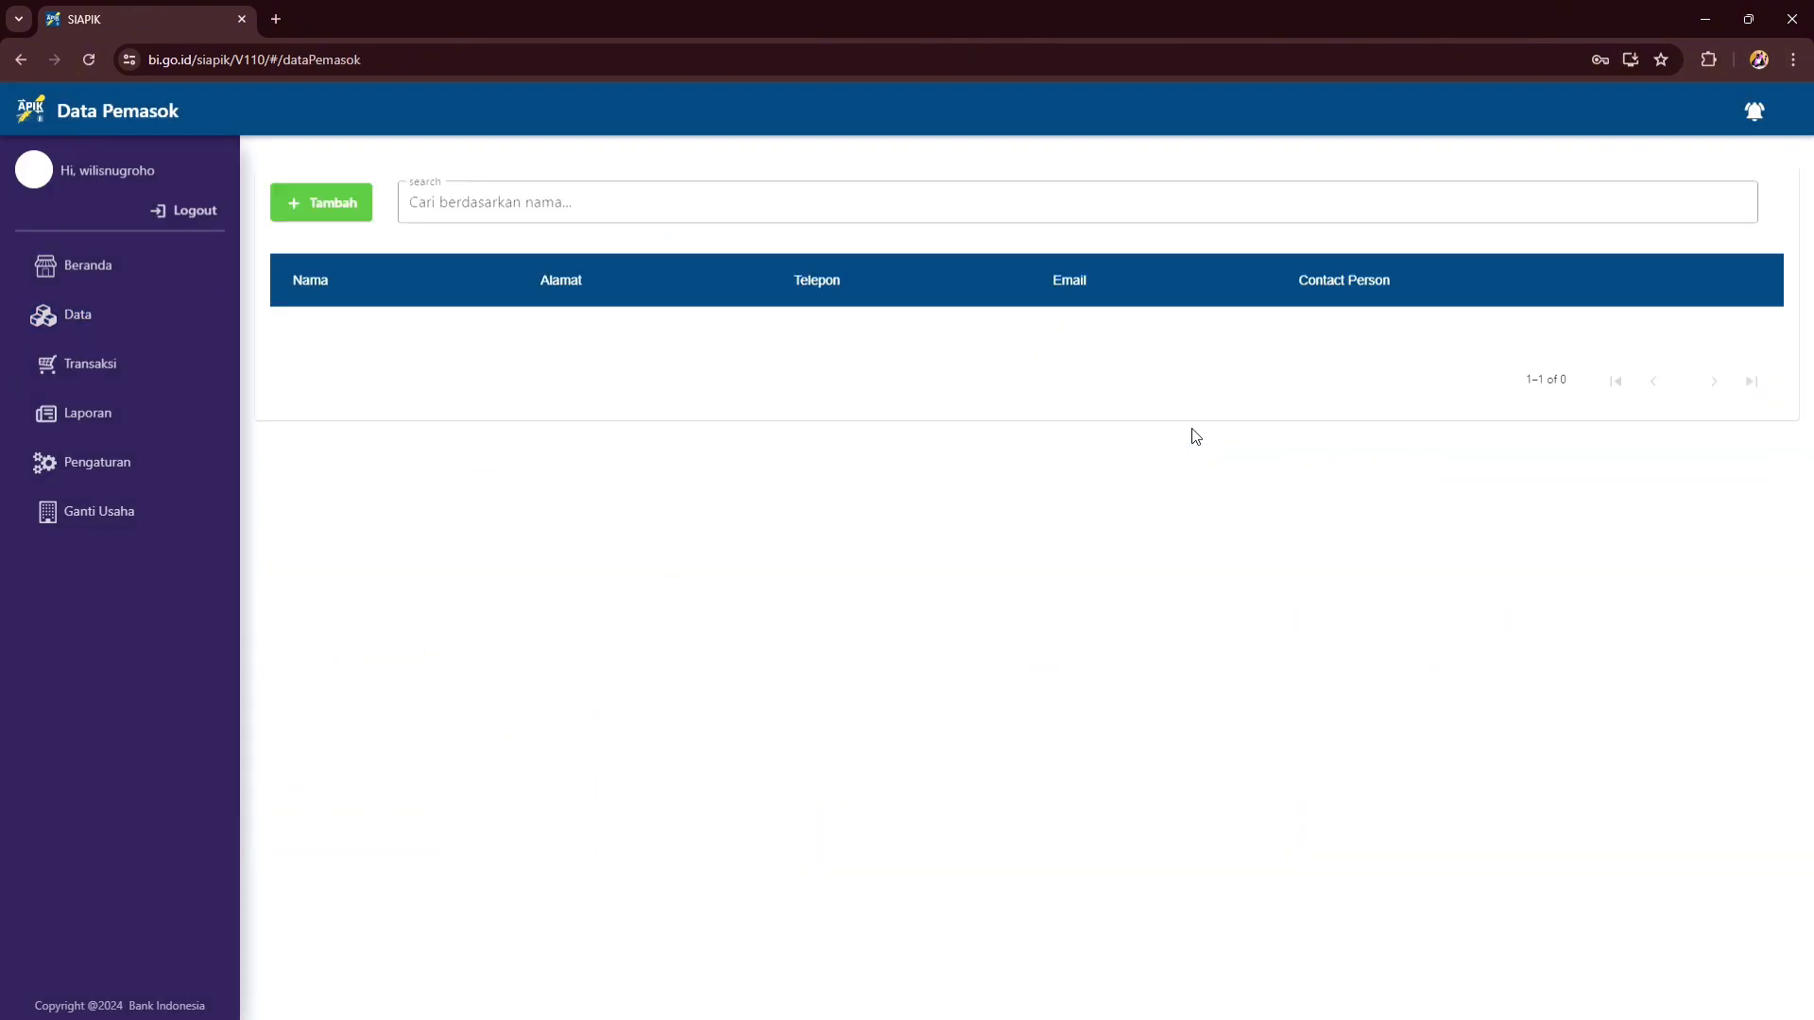
click(303, 210)
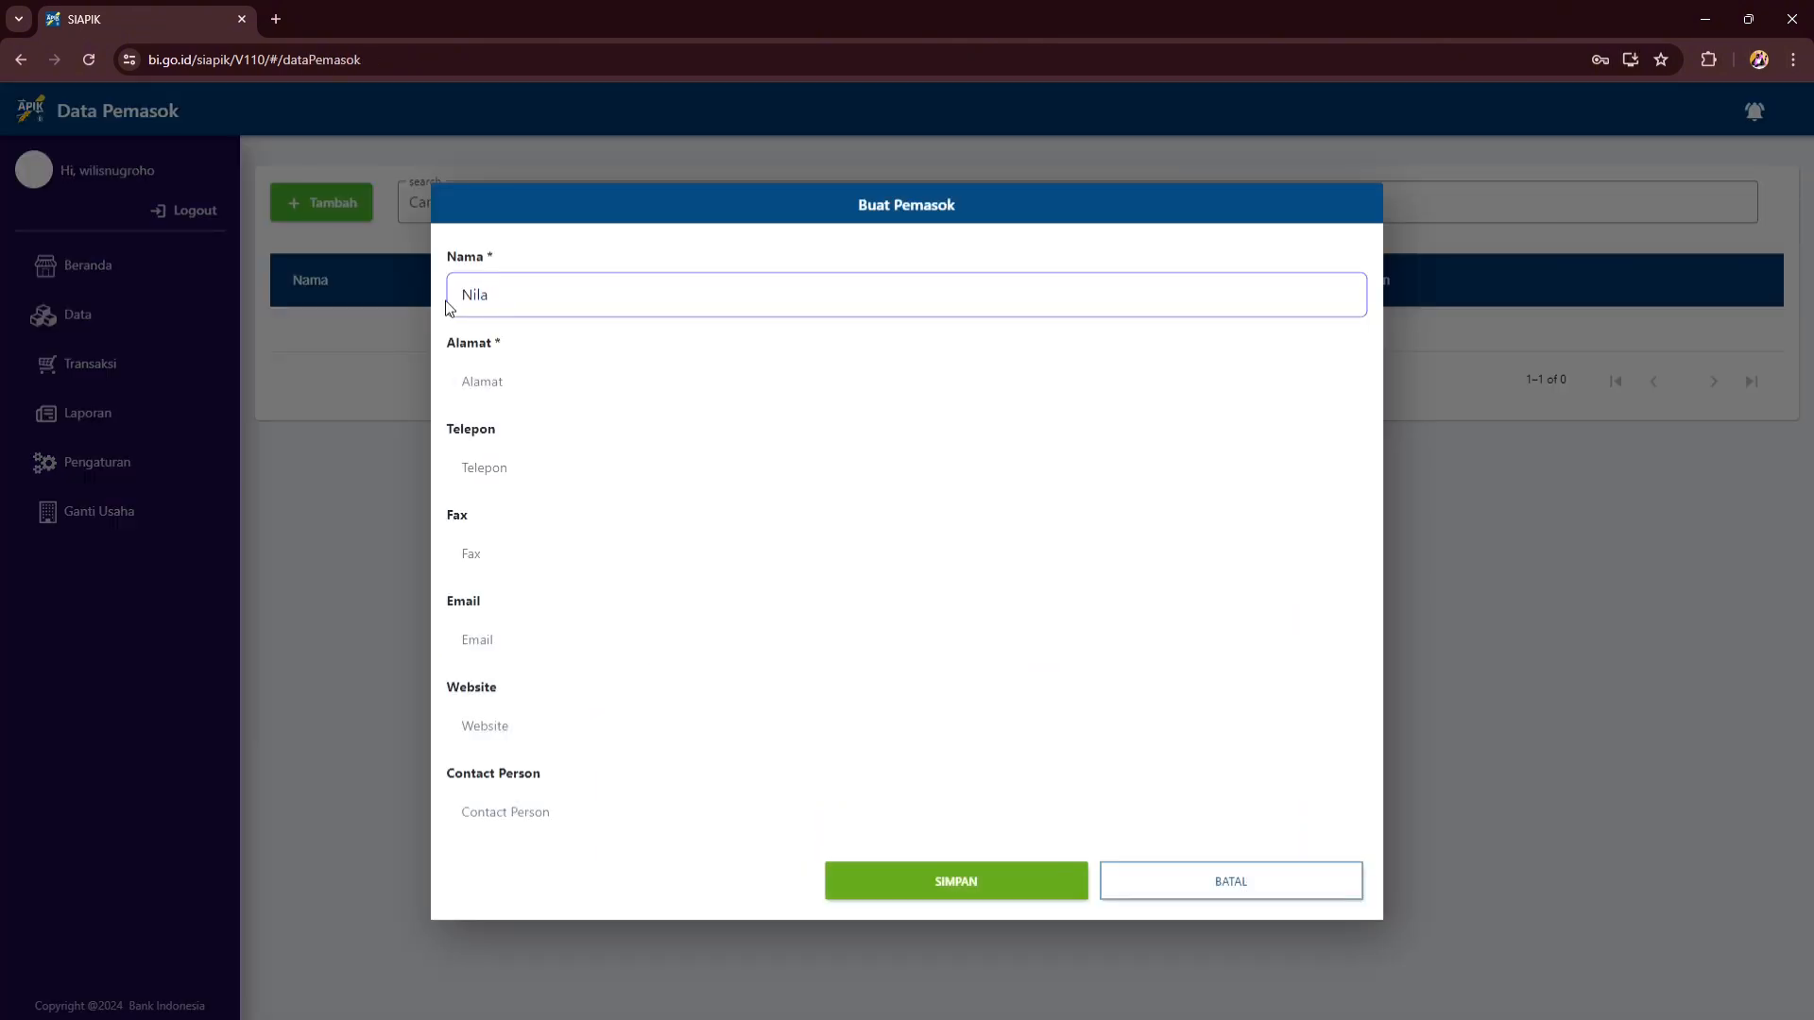
click(548, 397)
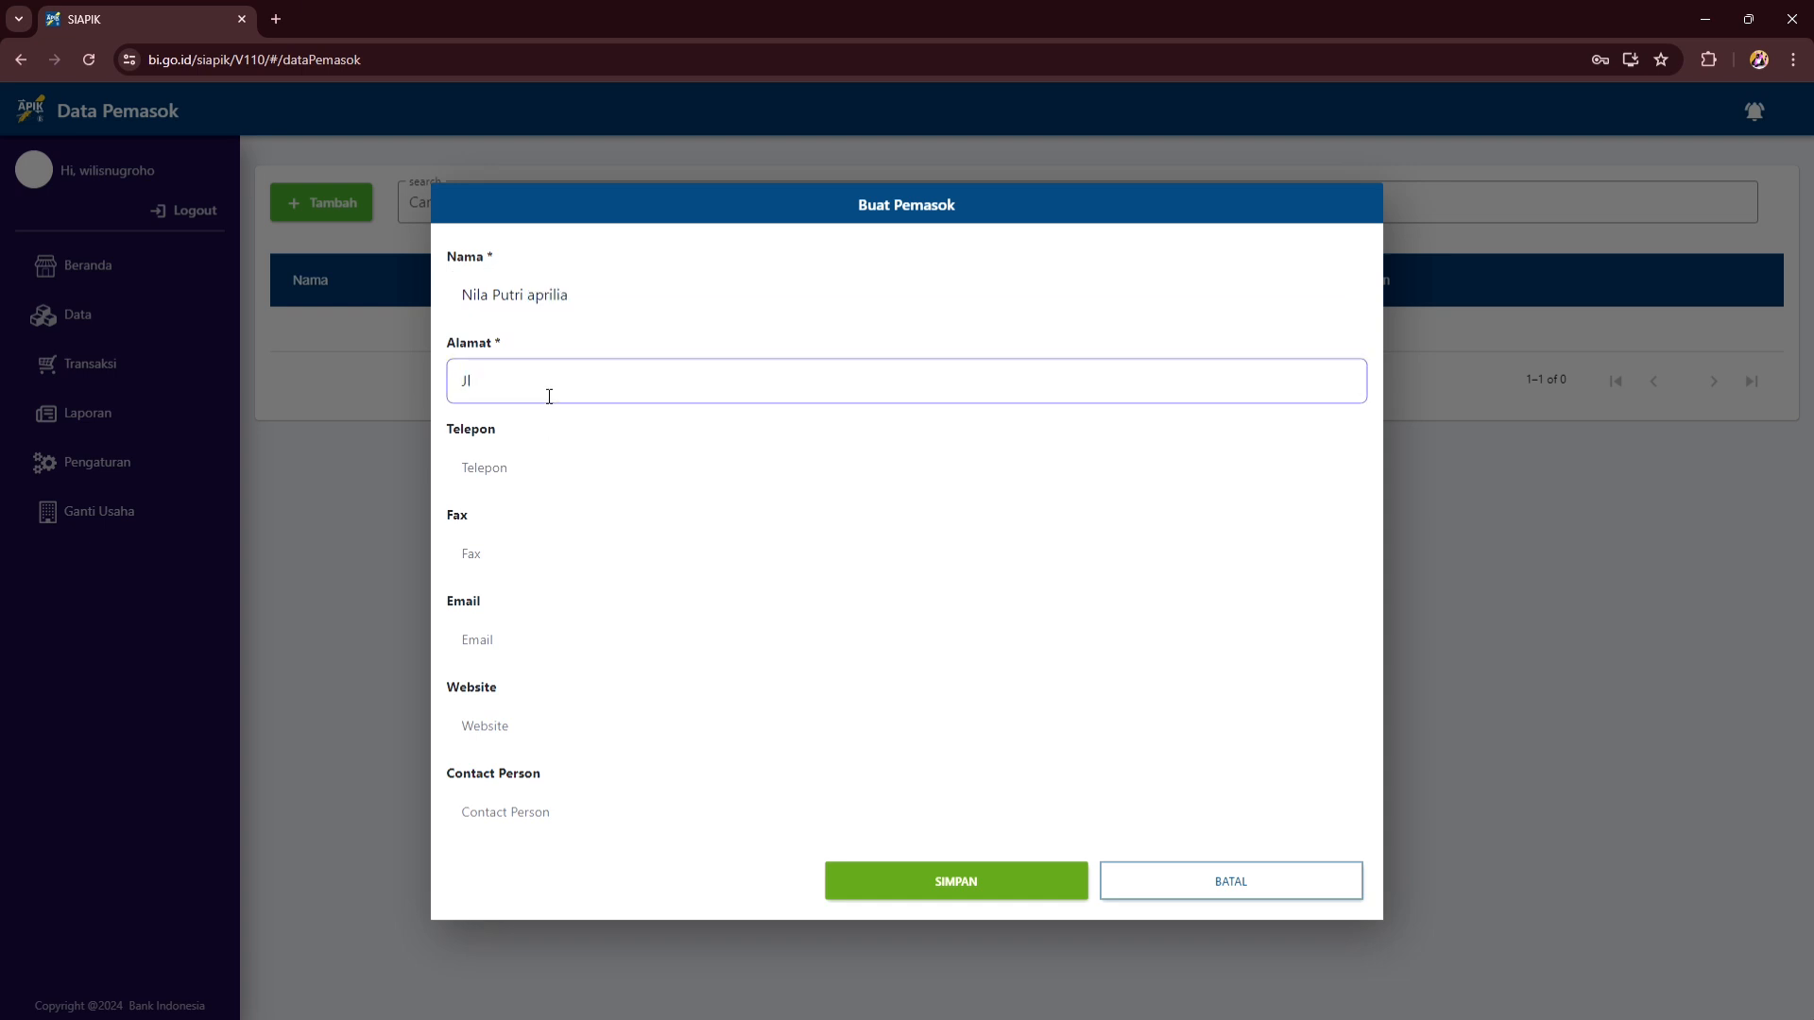
click(623, 470)
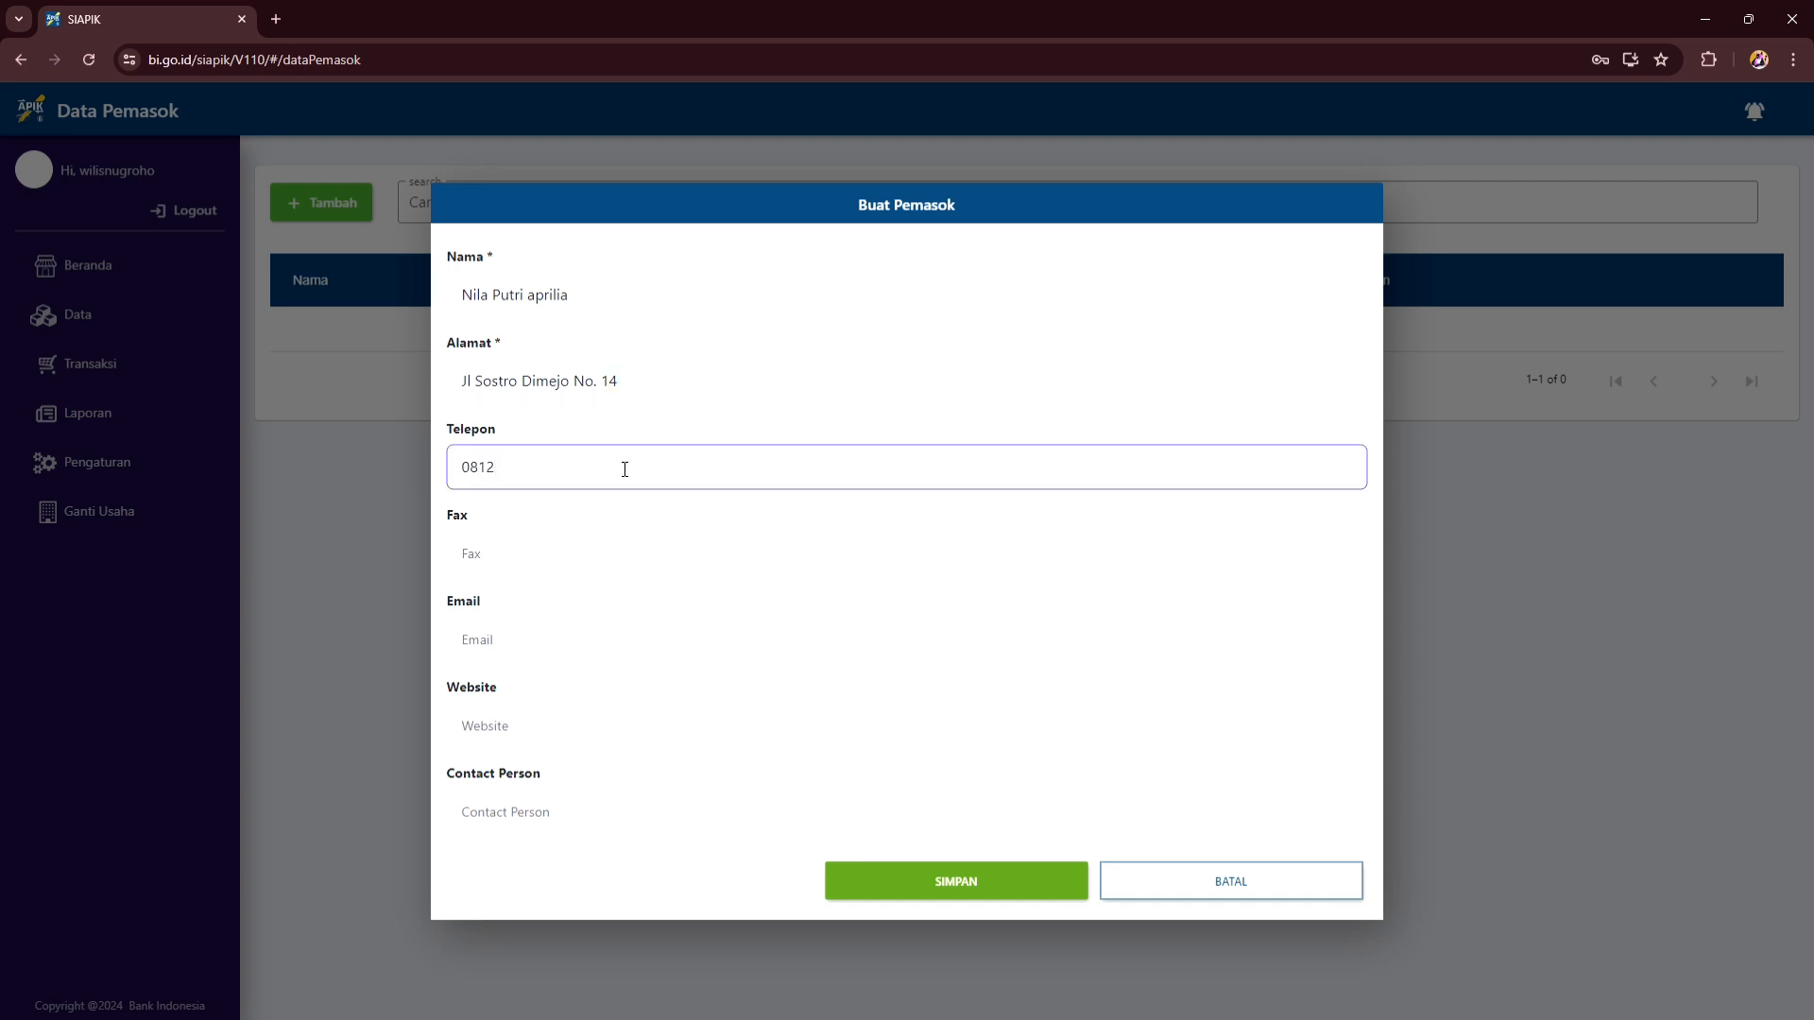
click(679, 820)
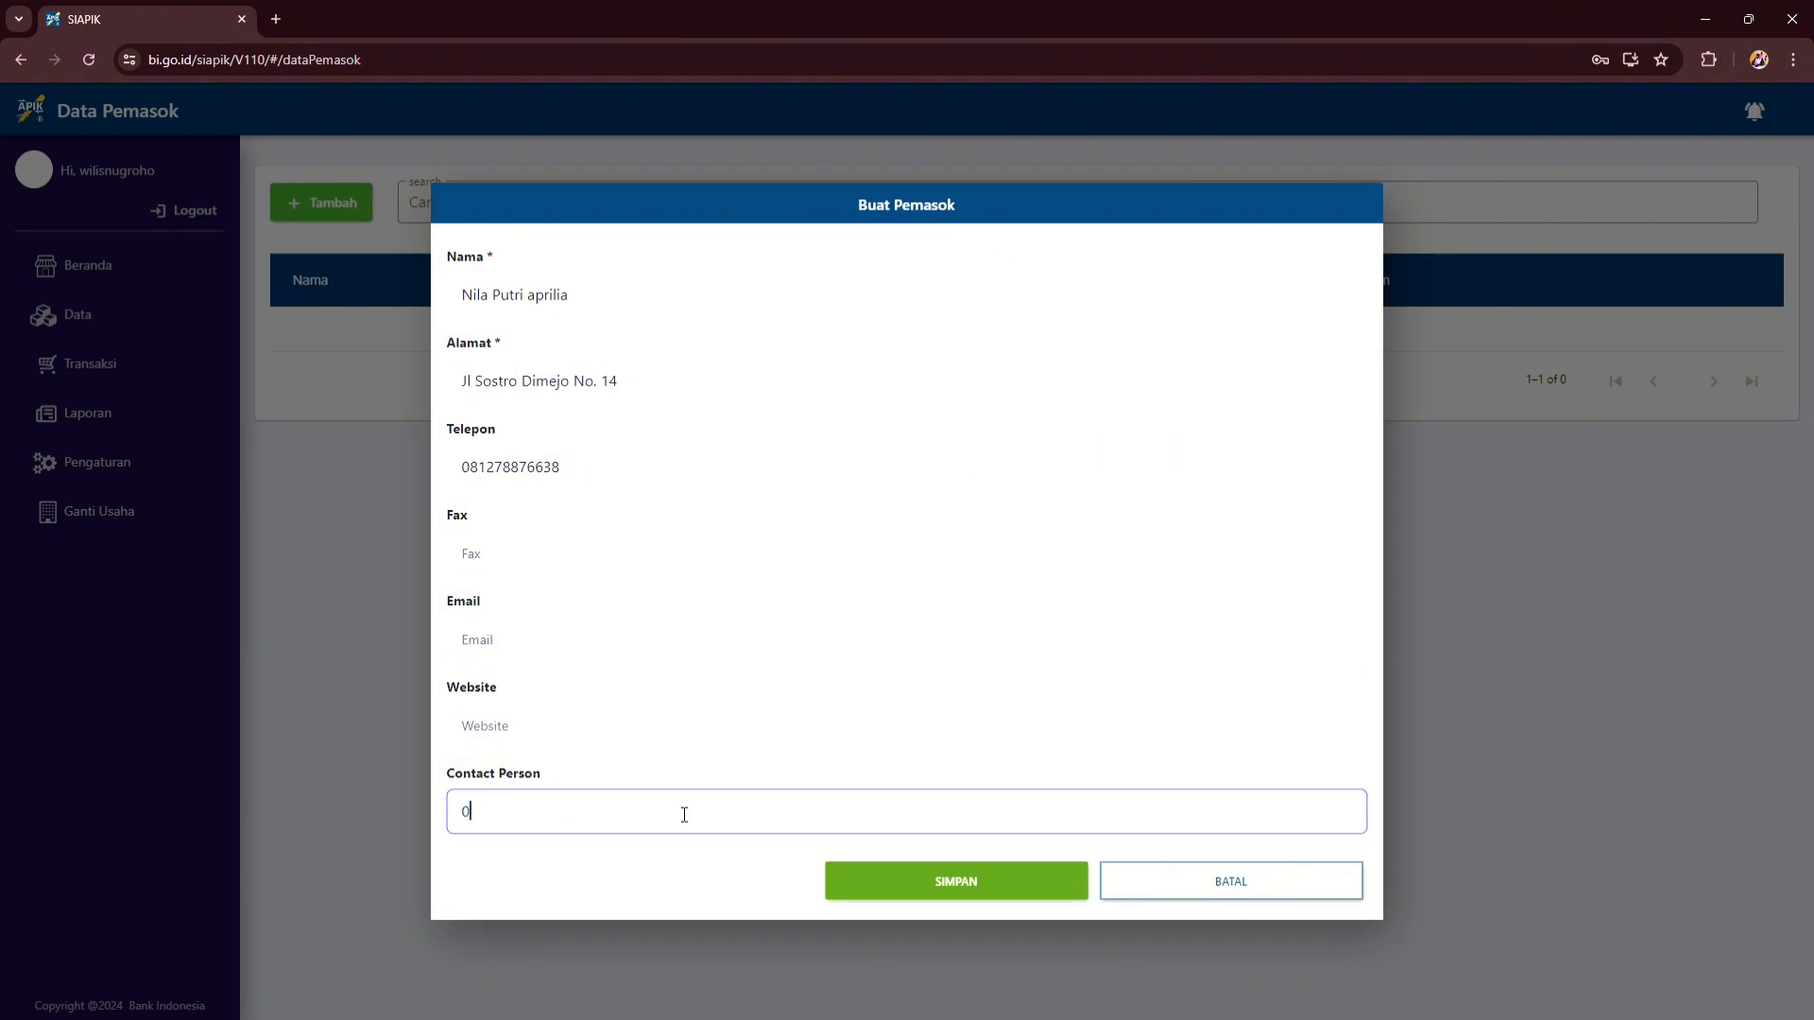
click(1038, 883)
- Start a new customer in Data Pelanggan and enter the customer's full name
click(165, 323)
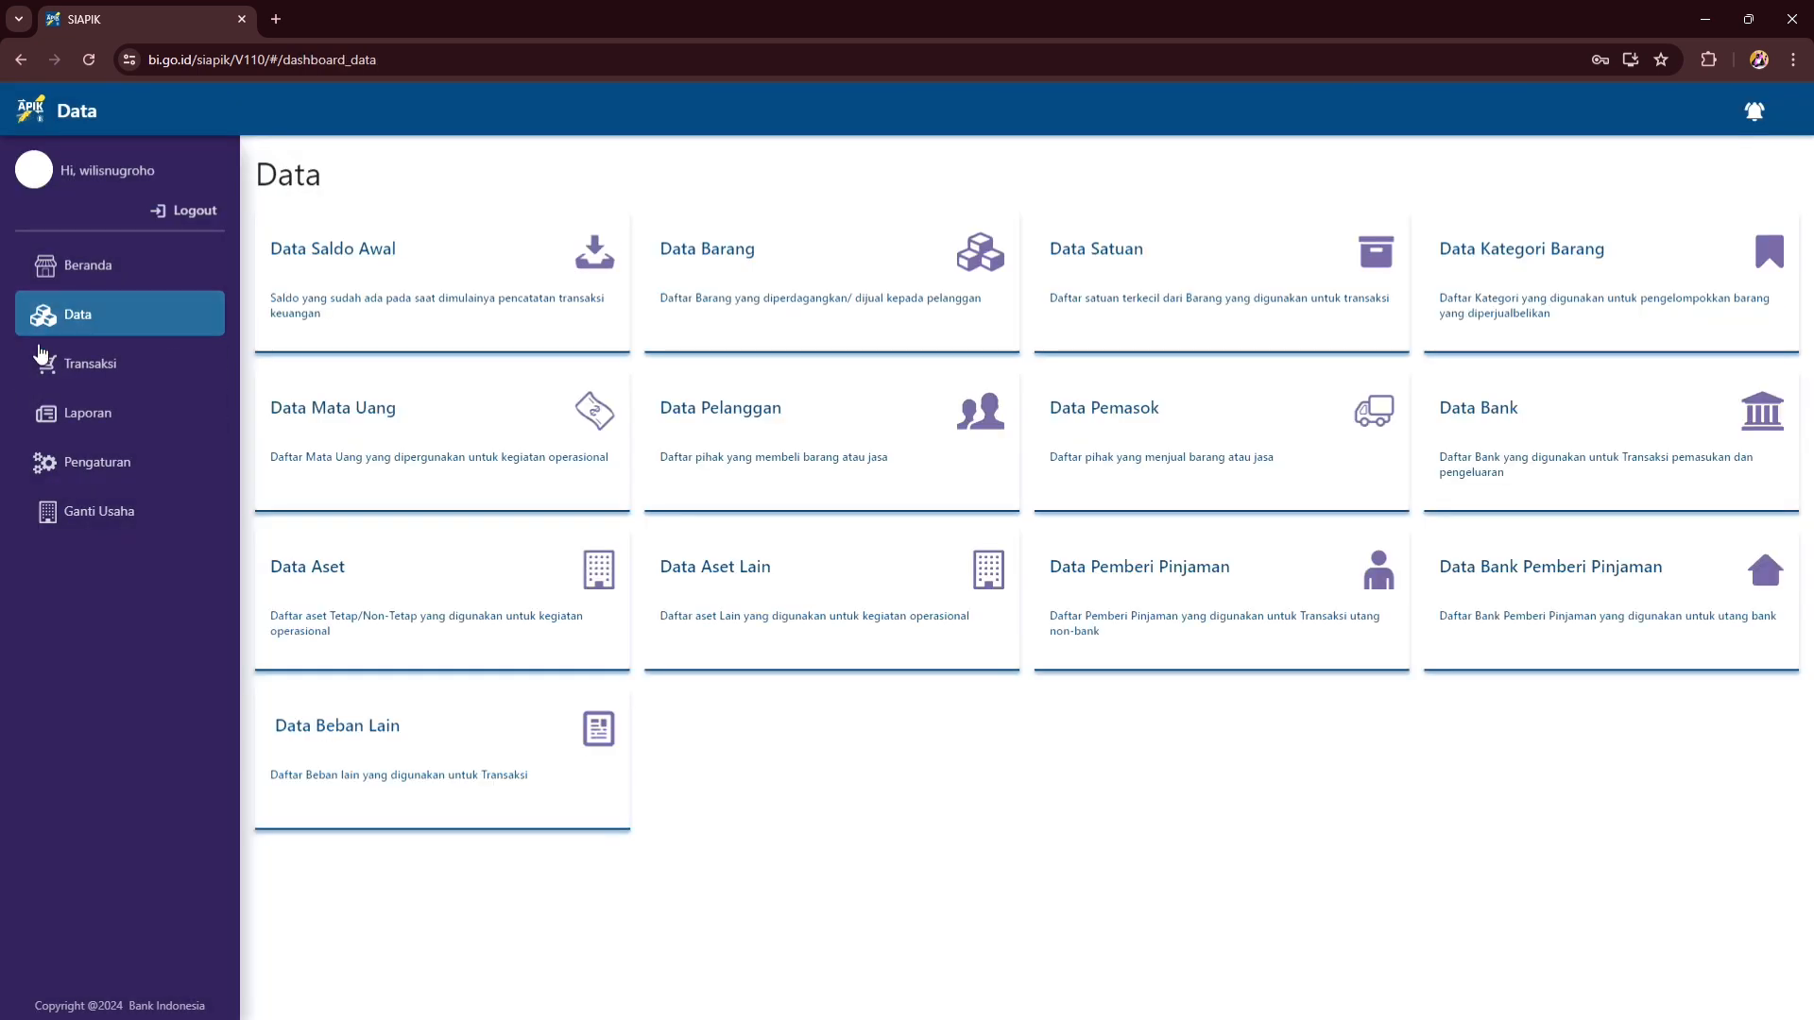
click(792, 446)
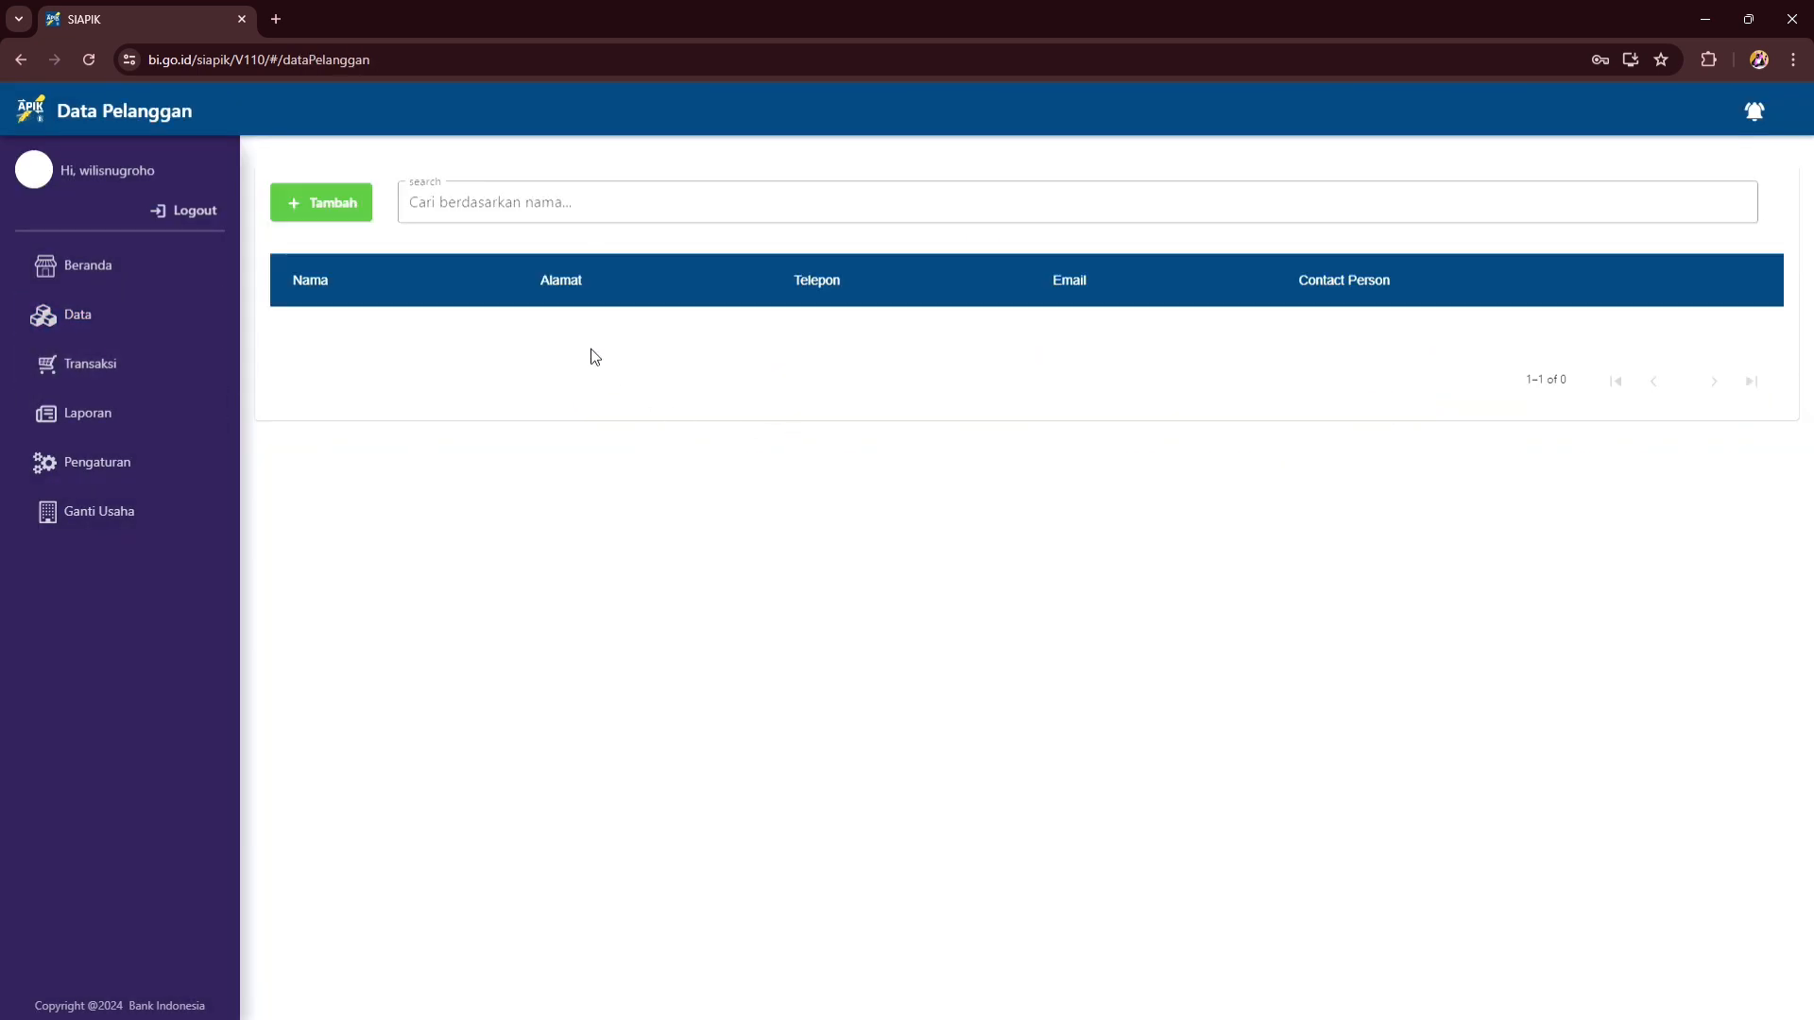
click(322, 208)
click(521, 311)
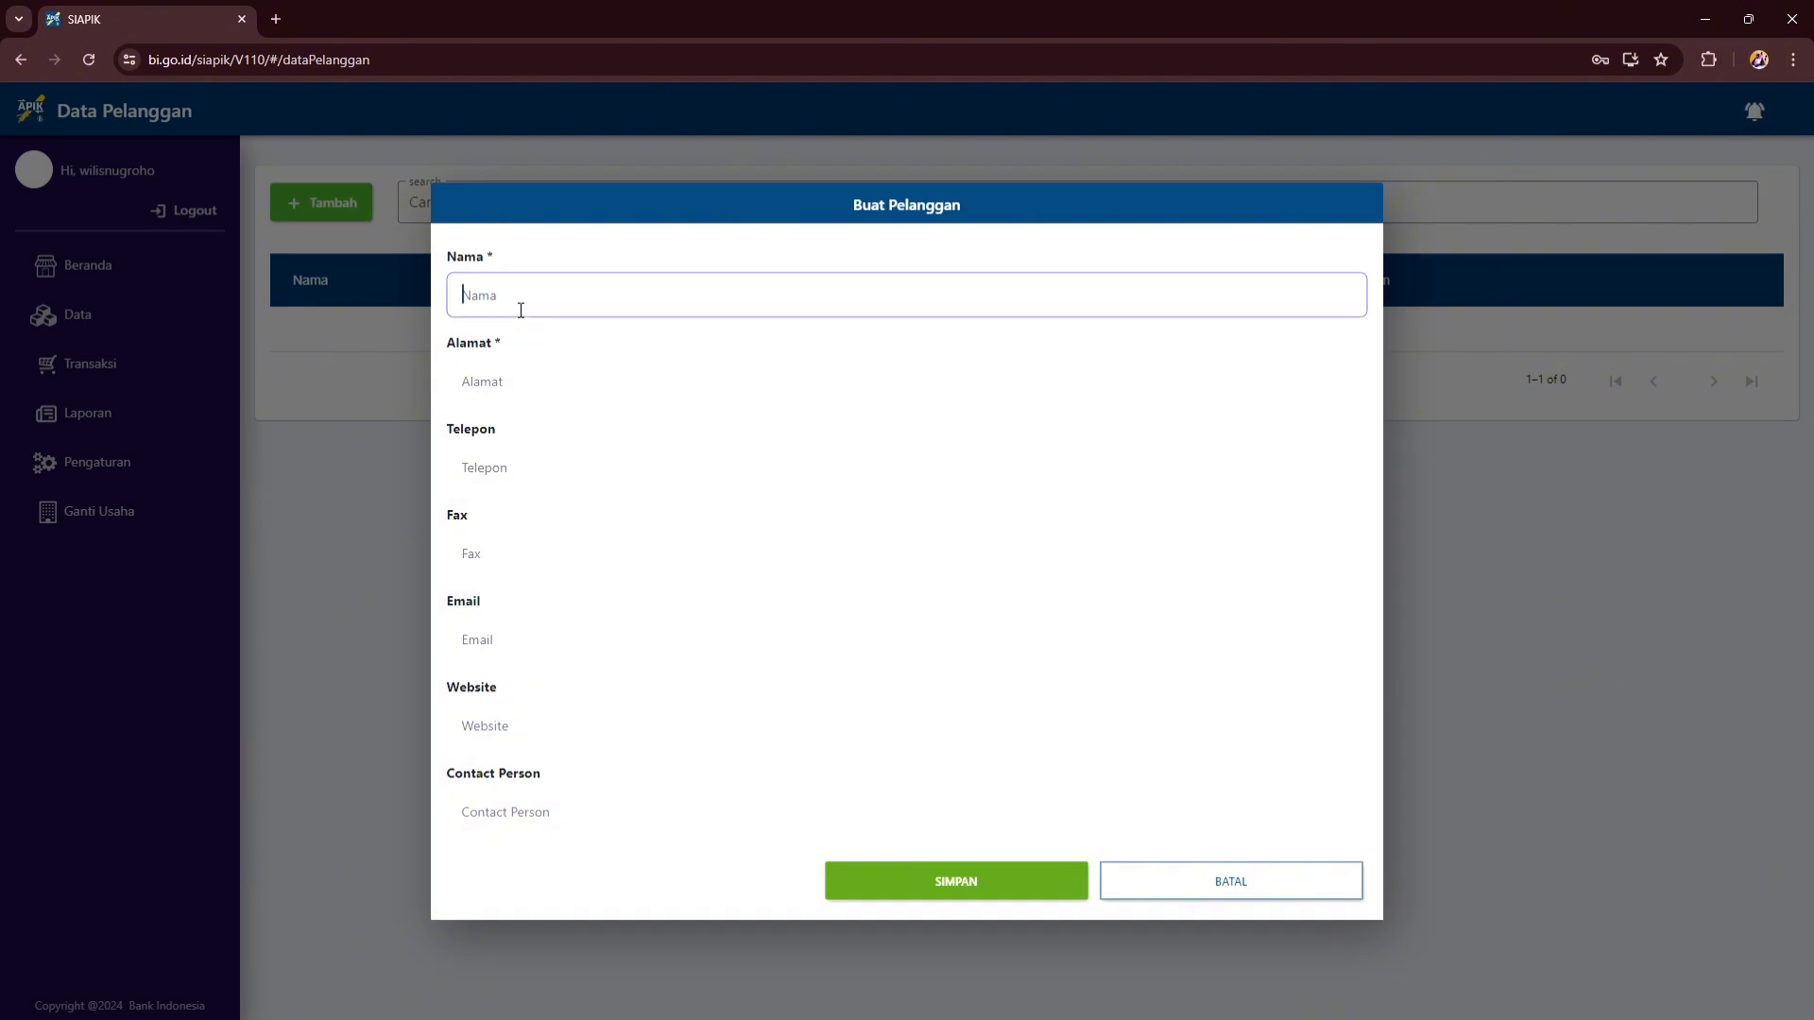
- Fill in the customer's address, phone number and contact-person number, then save
click(555, 390)
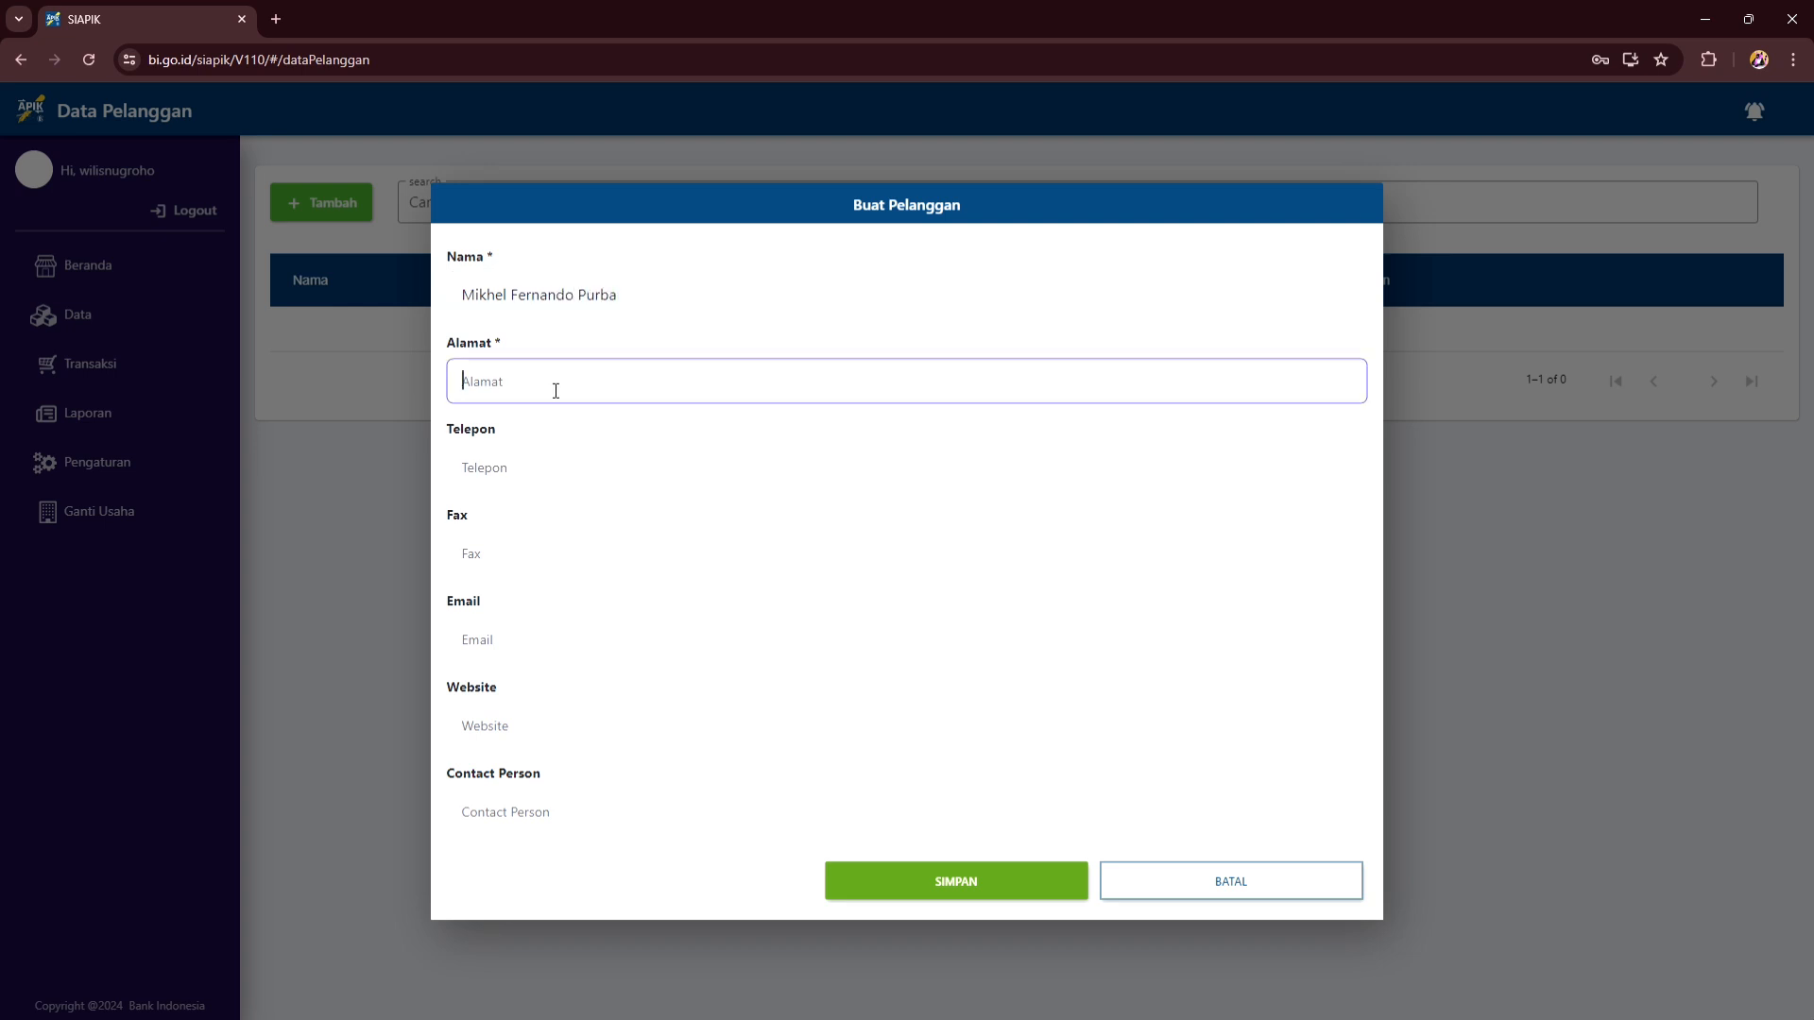
click(668, 457)
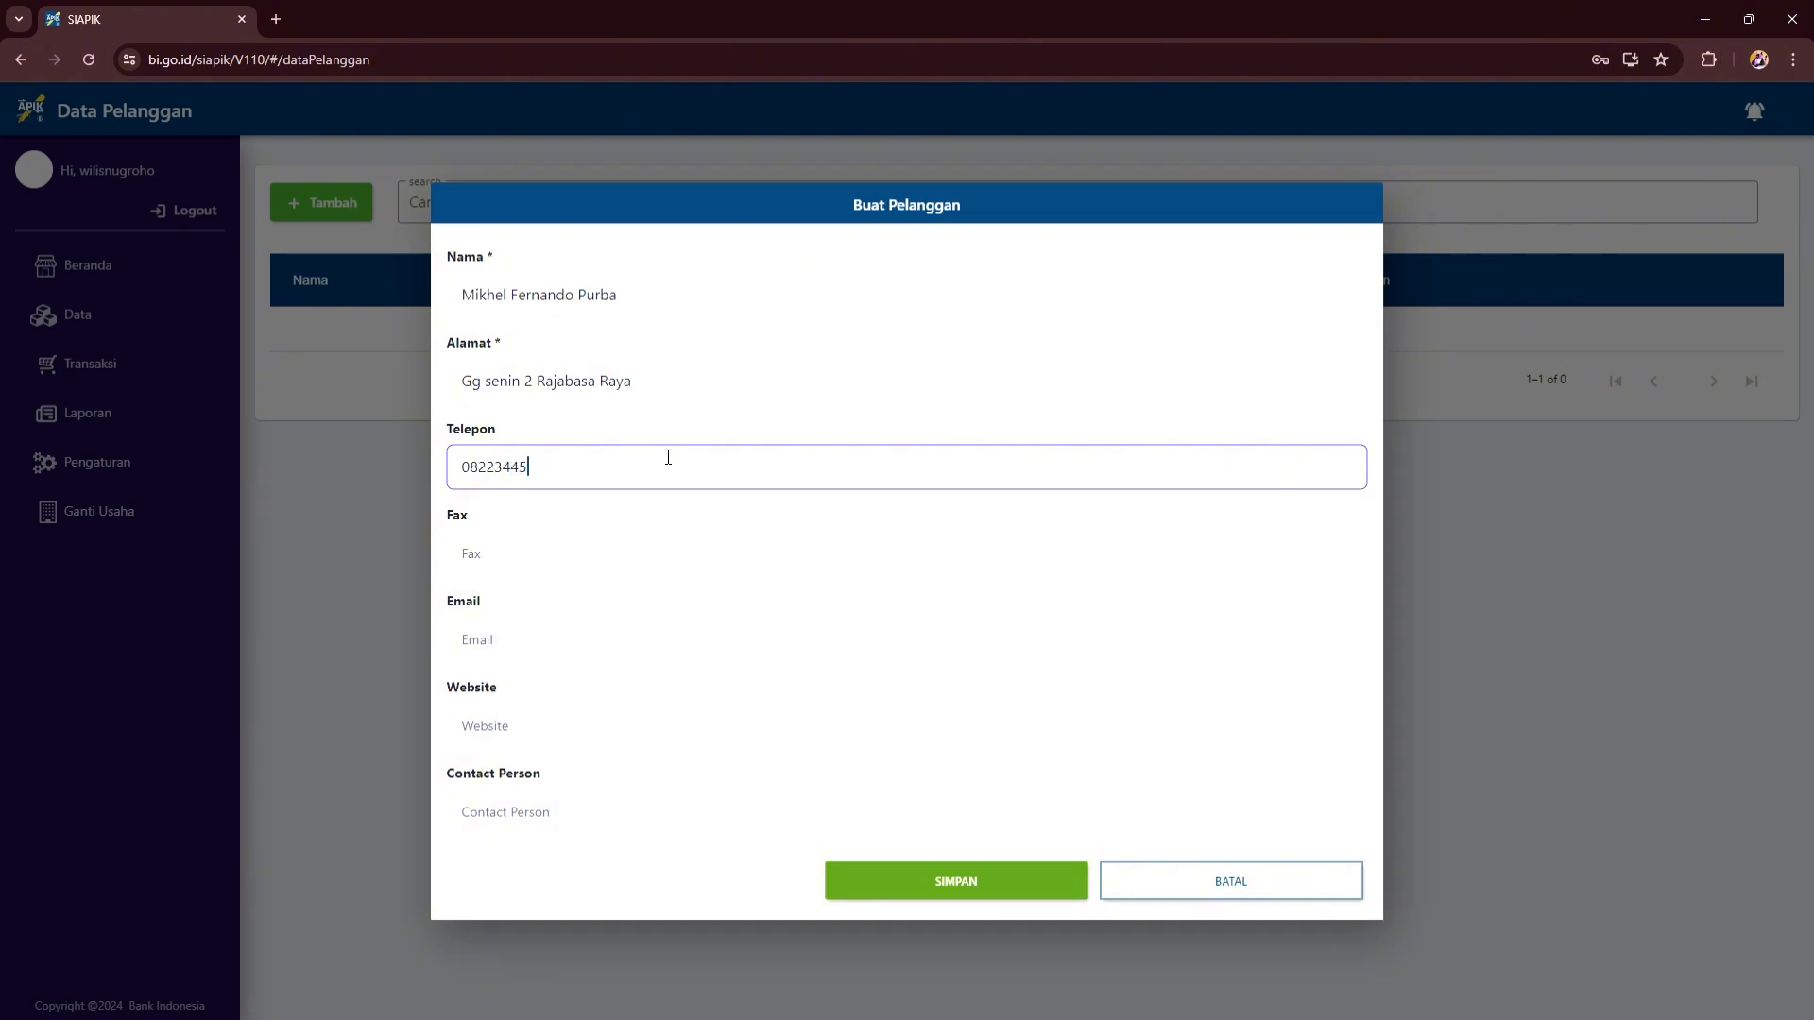
click(685, 819)
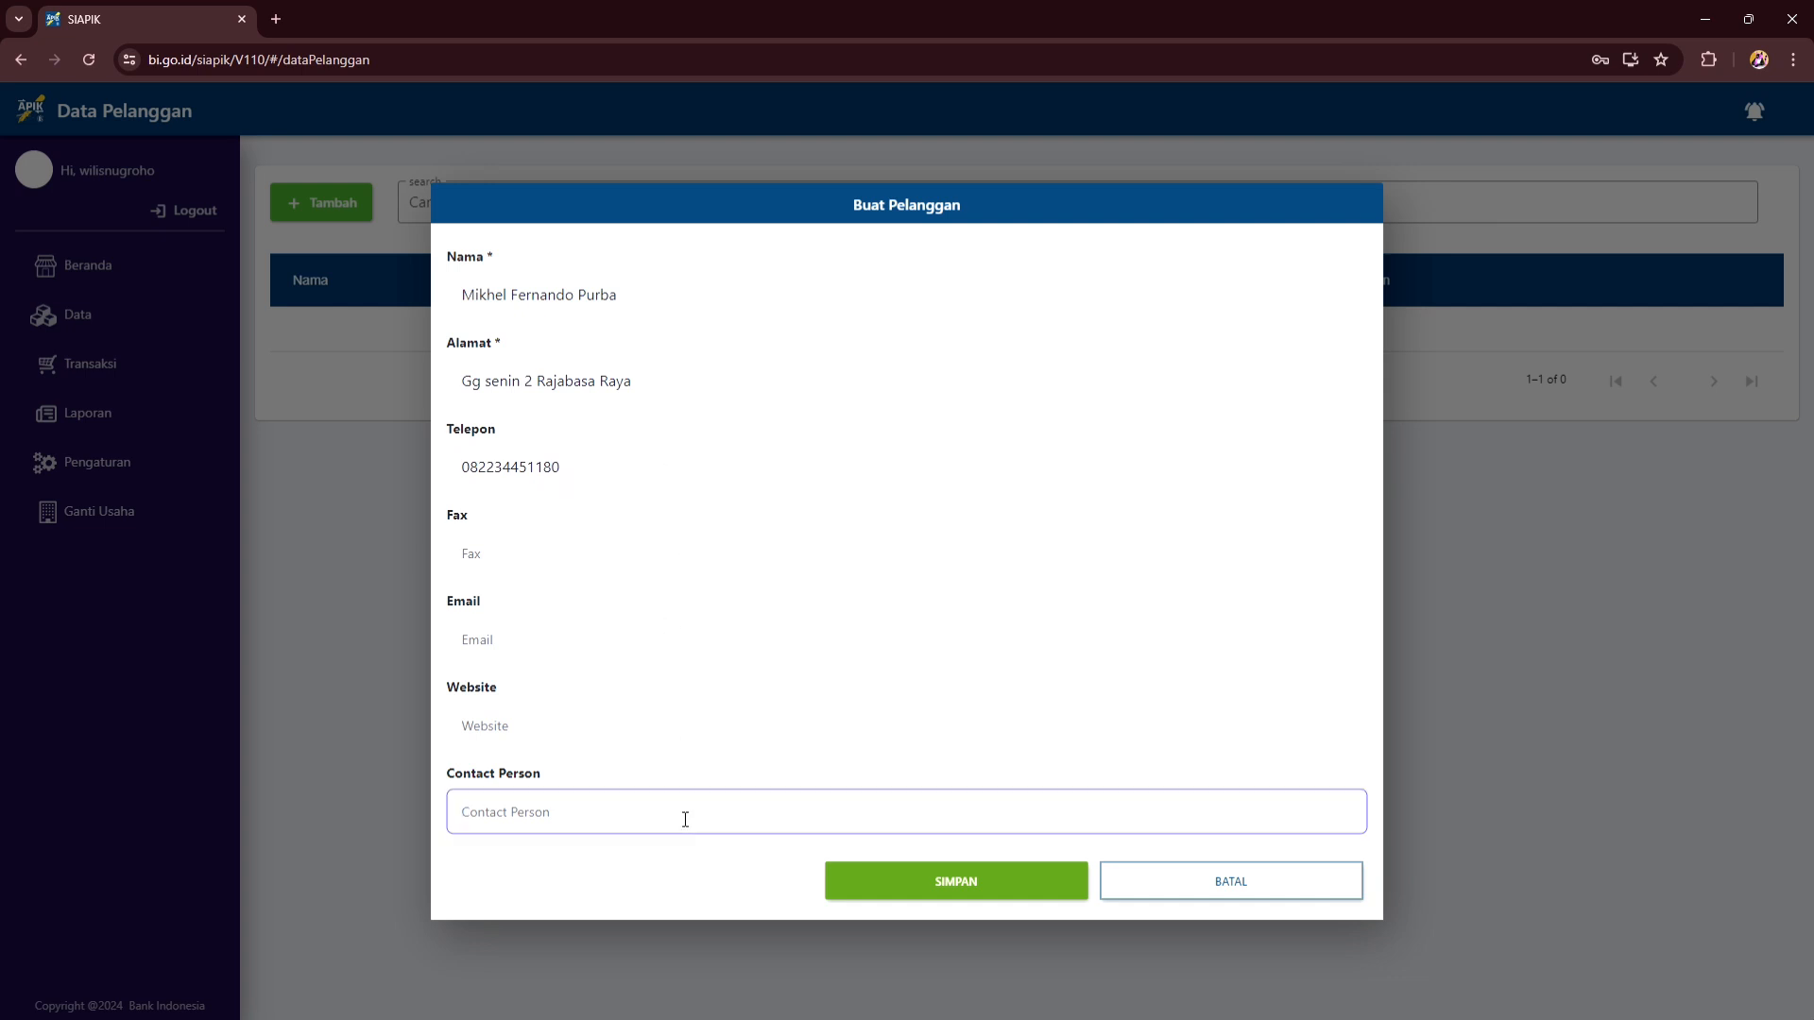
click(933, 883)
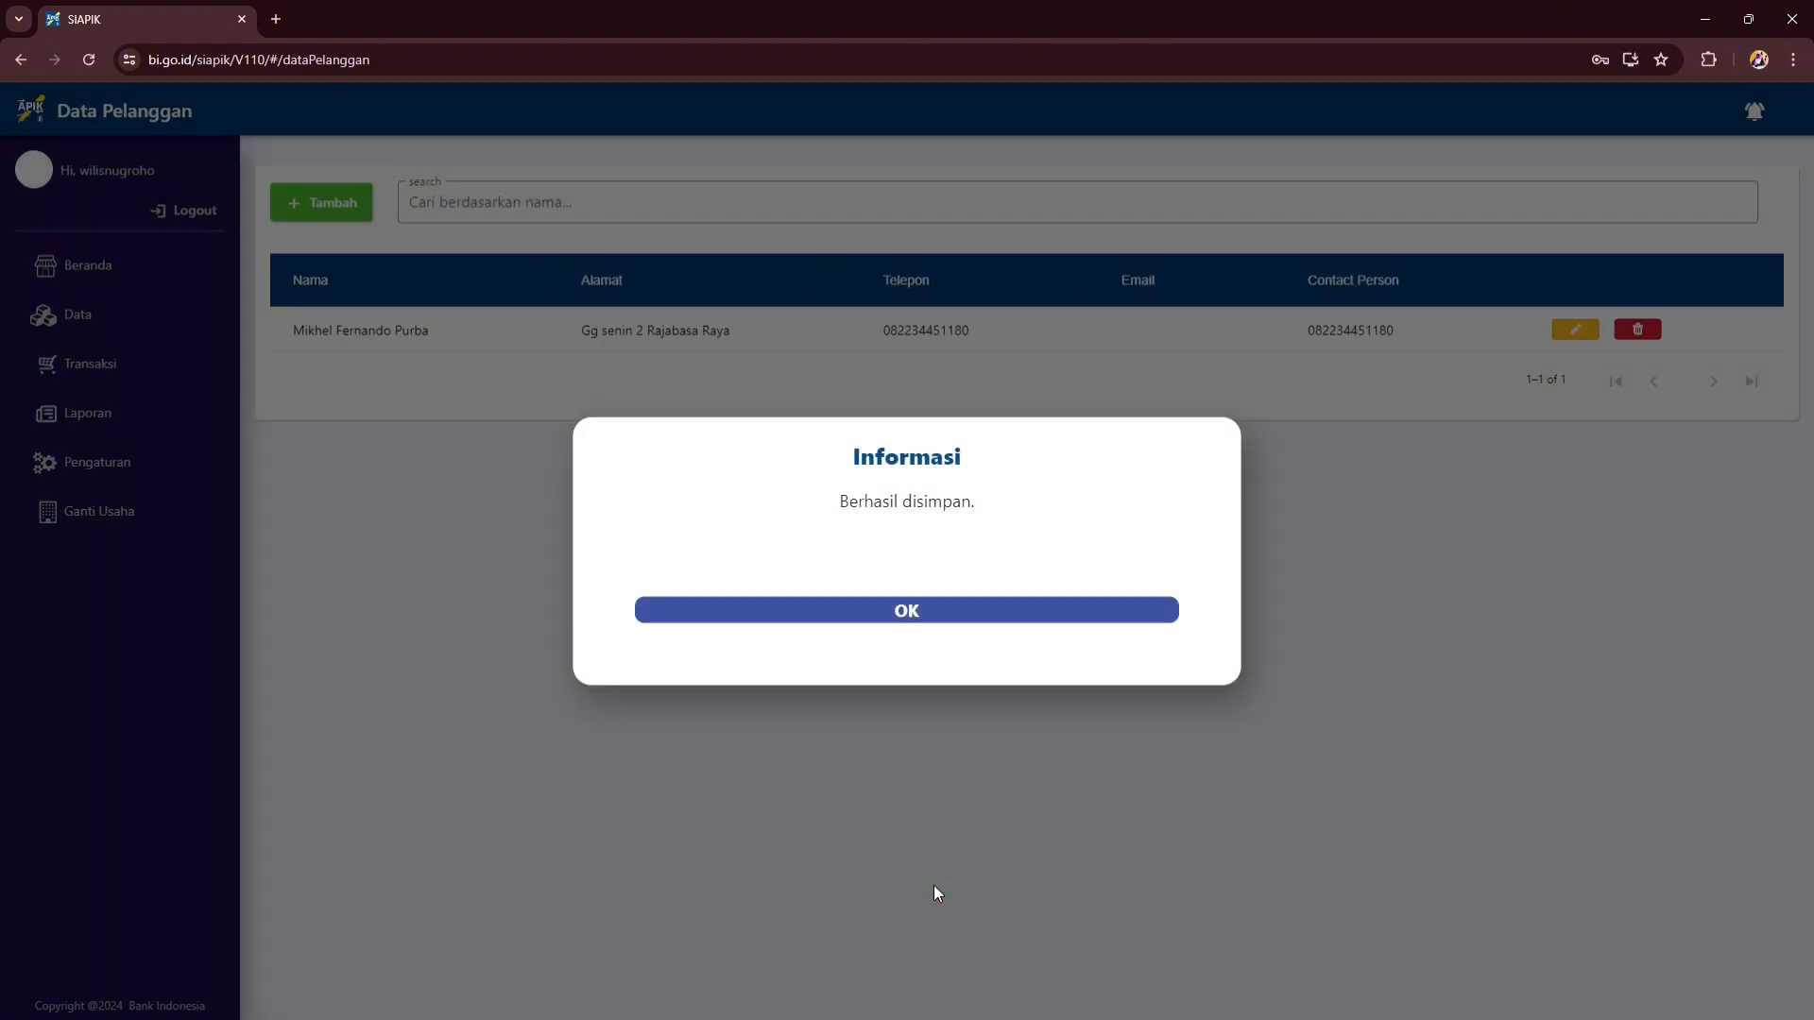
click(911, 621)
- Add the asset Timbangan (Kelompok II, Mebel dan peralatan dari logam, 8 years, value 300.000)
click(78, 315)
click(436, 582)
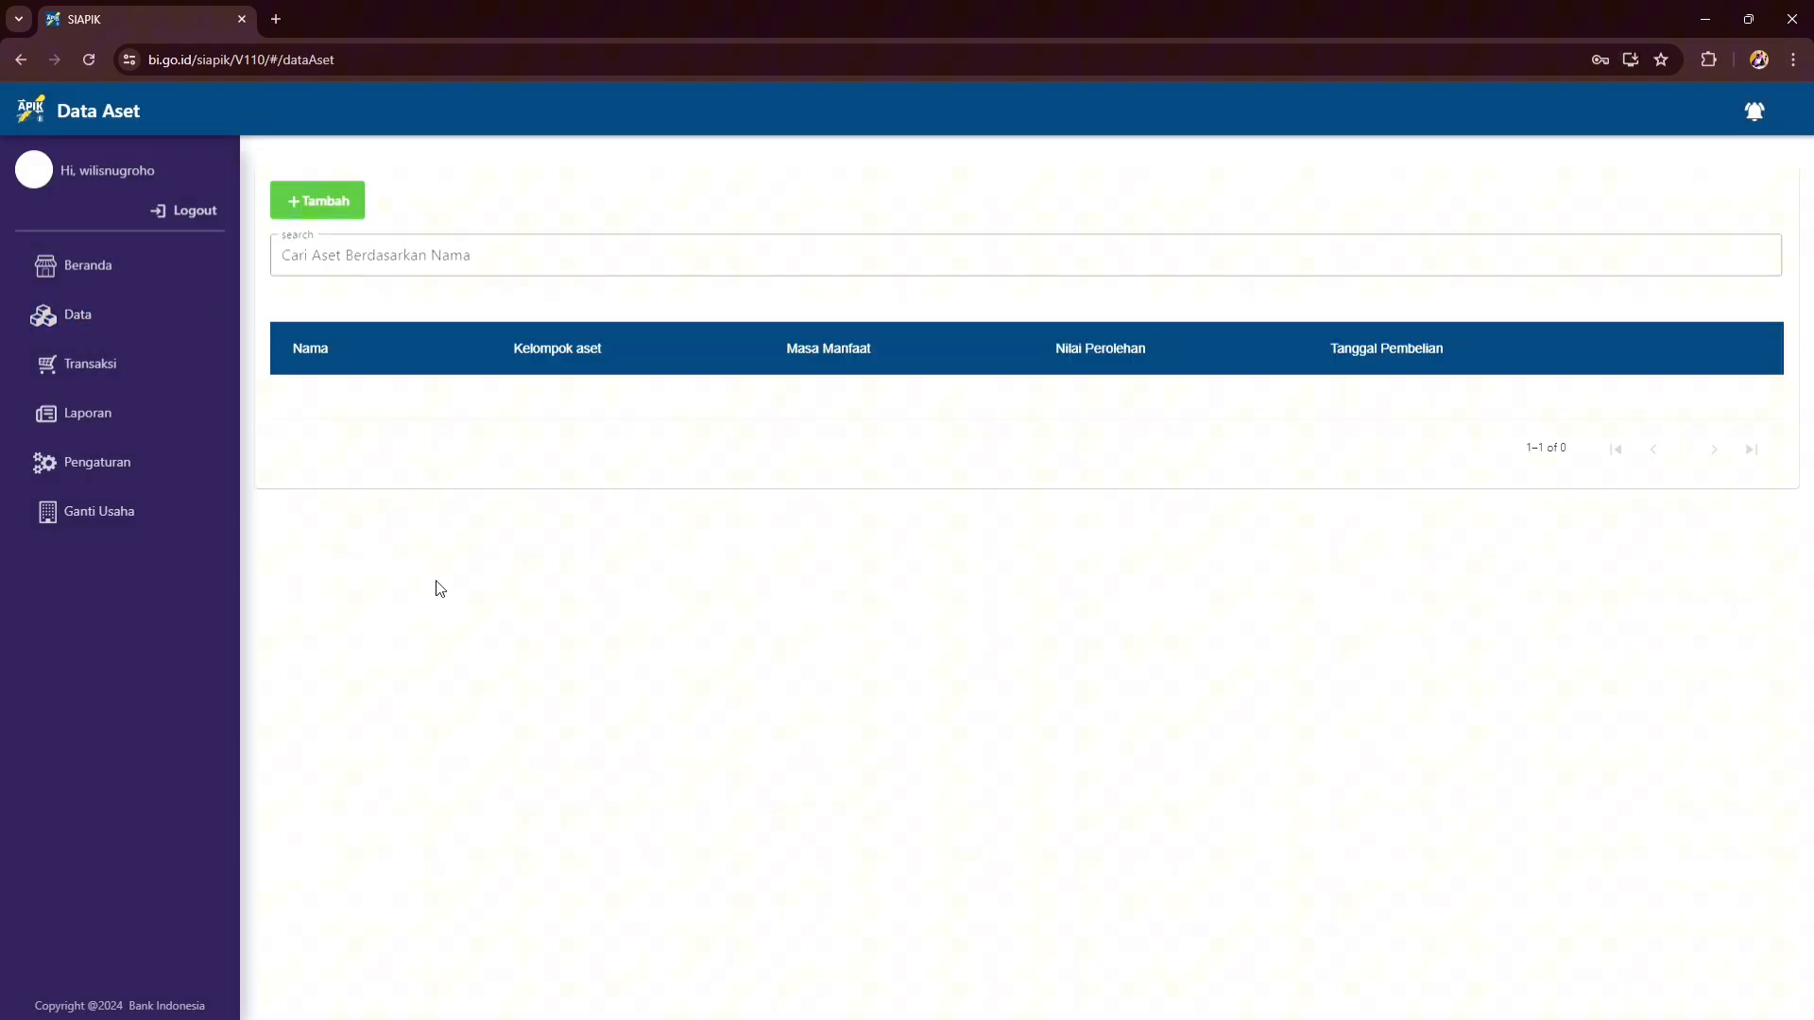
click(324, 201)
click(451, 422)
text(Timbangan)
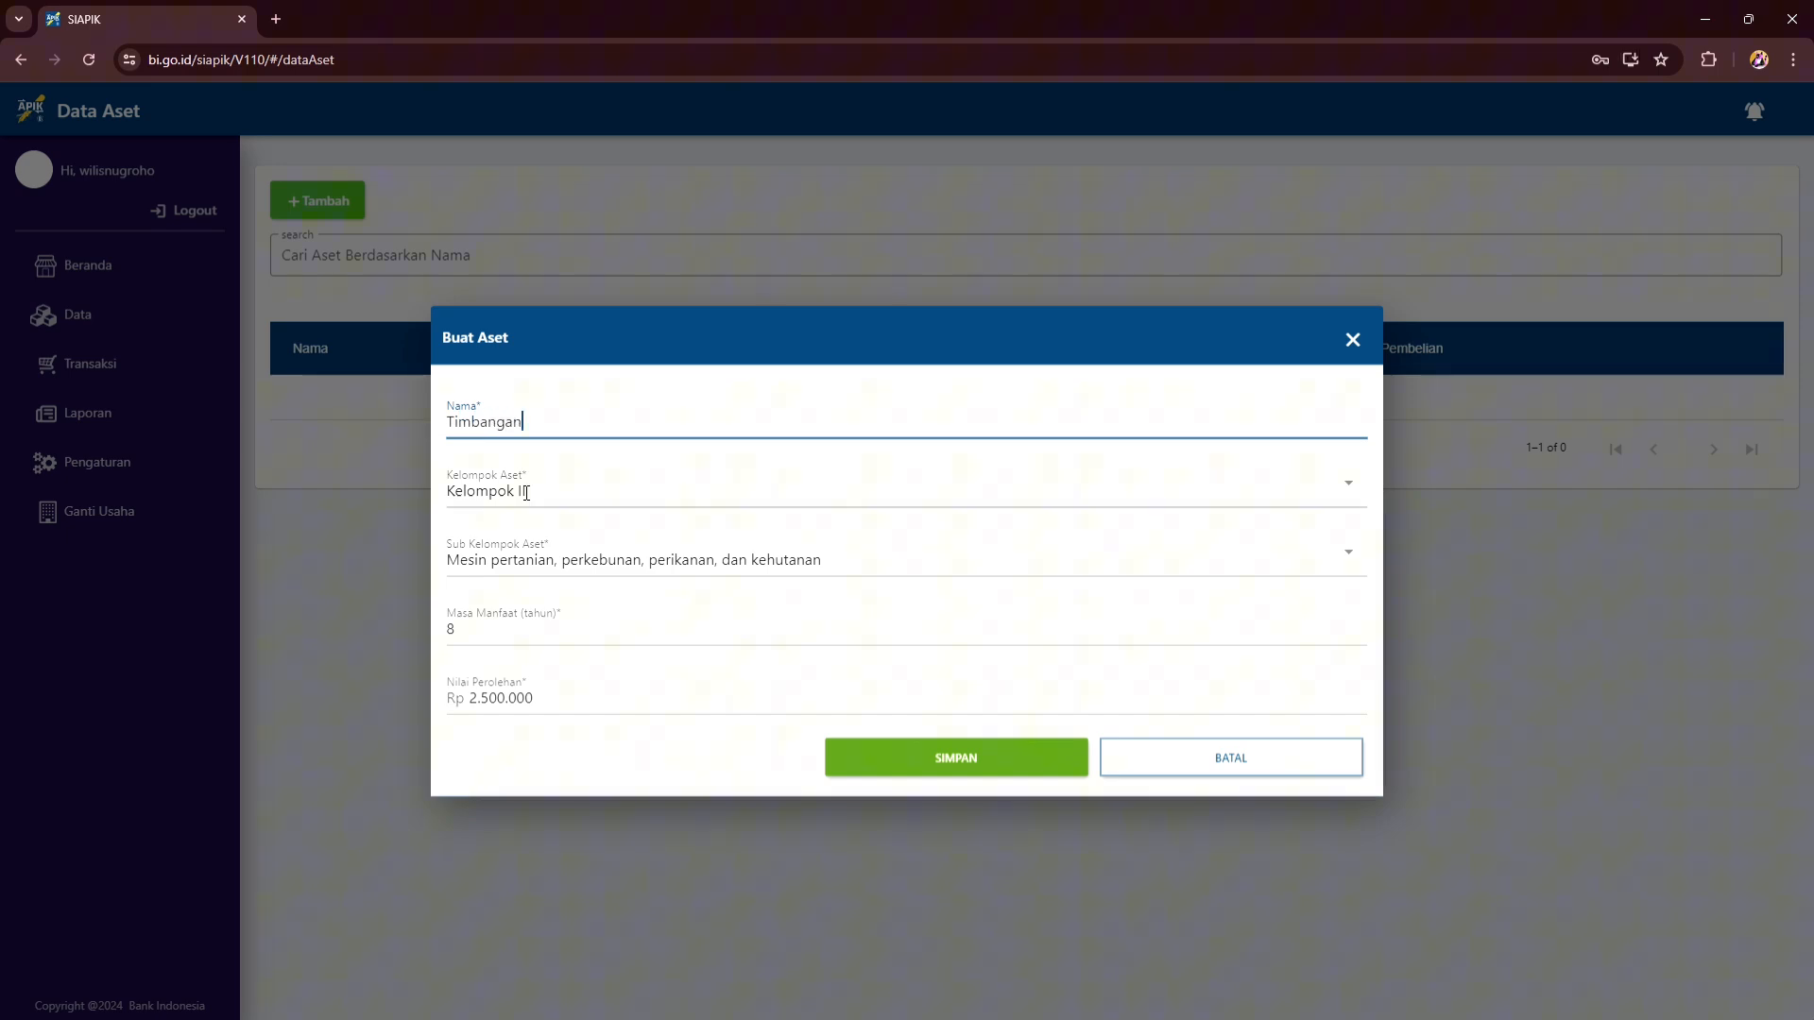
click(583, 496)
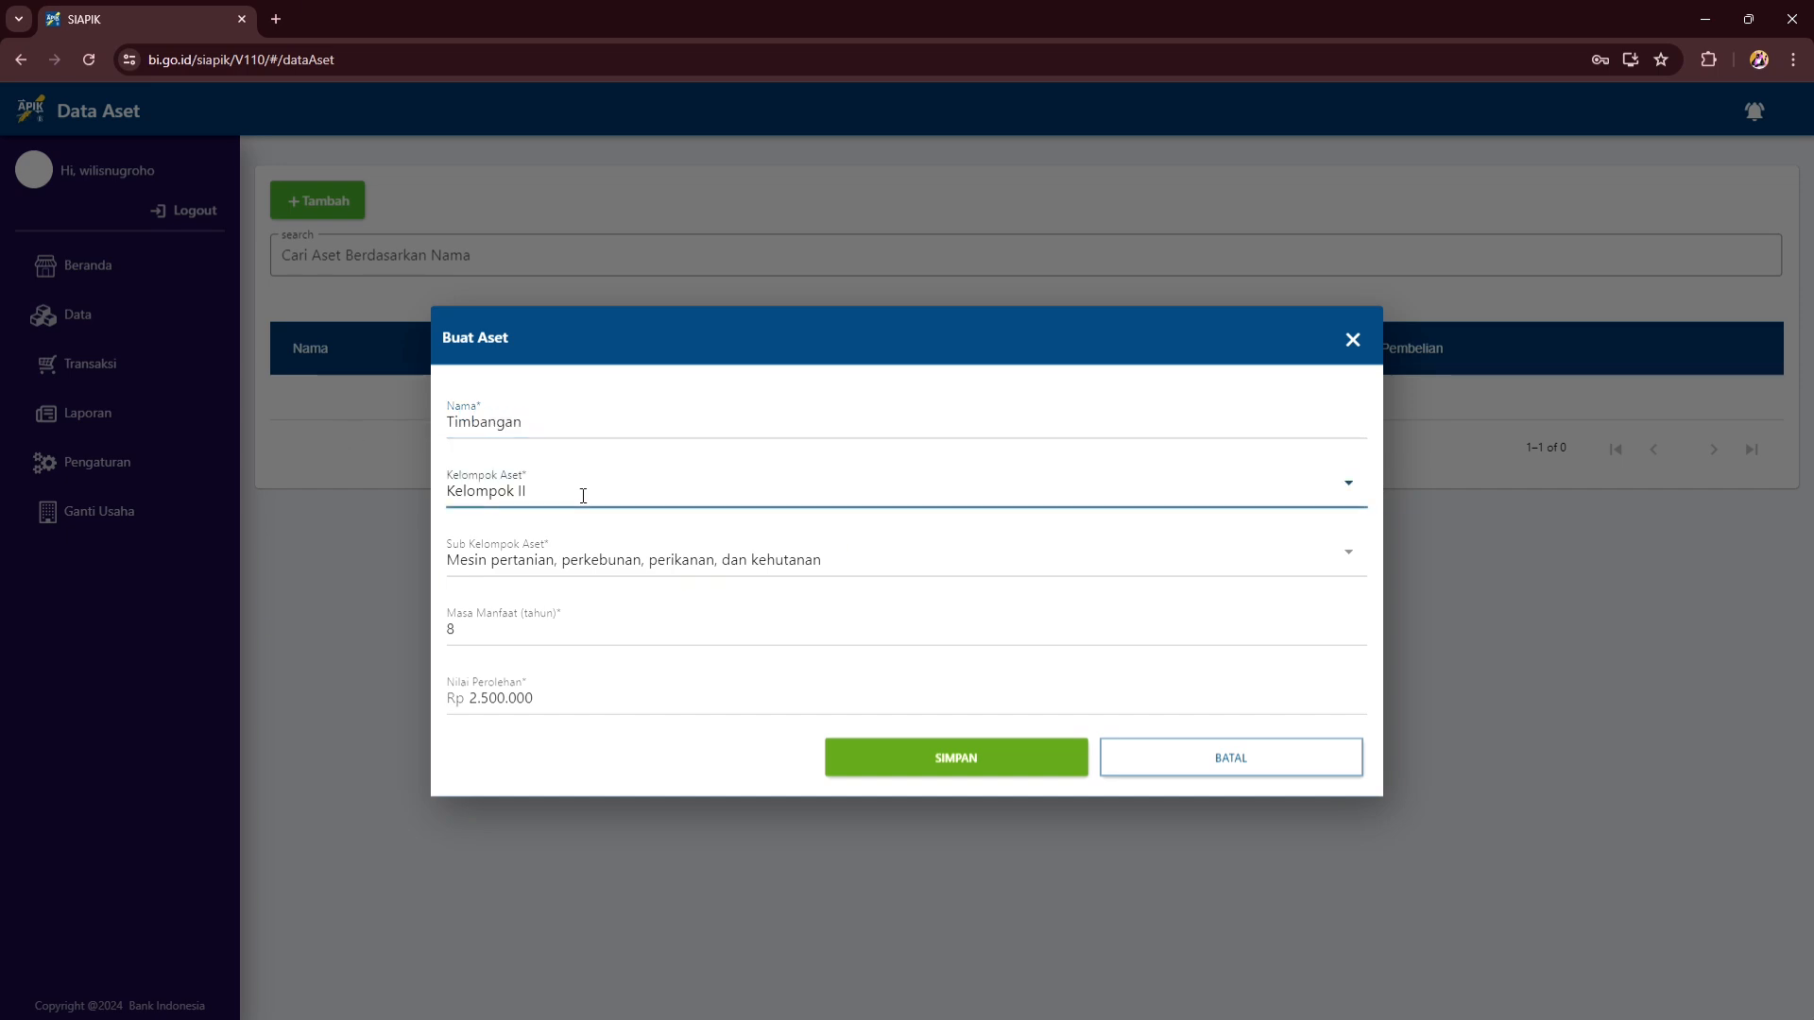
click(1336, 483)
click(699, 423)
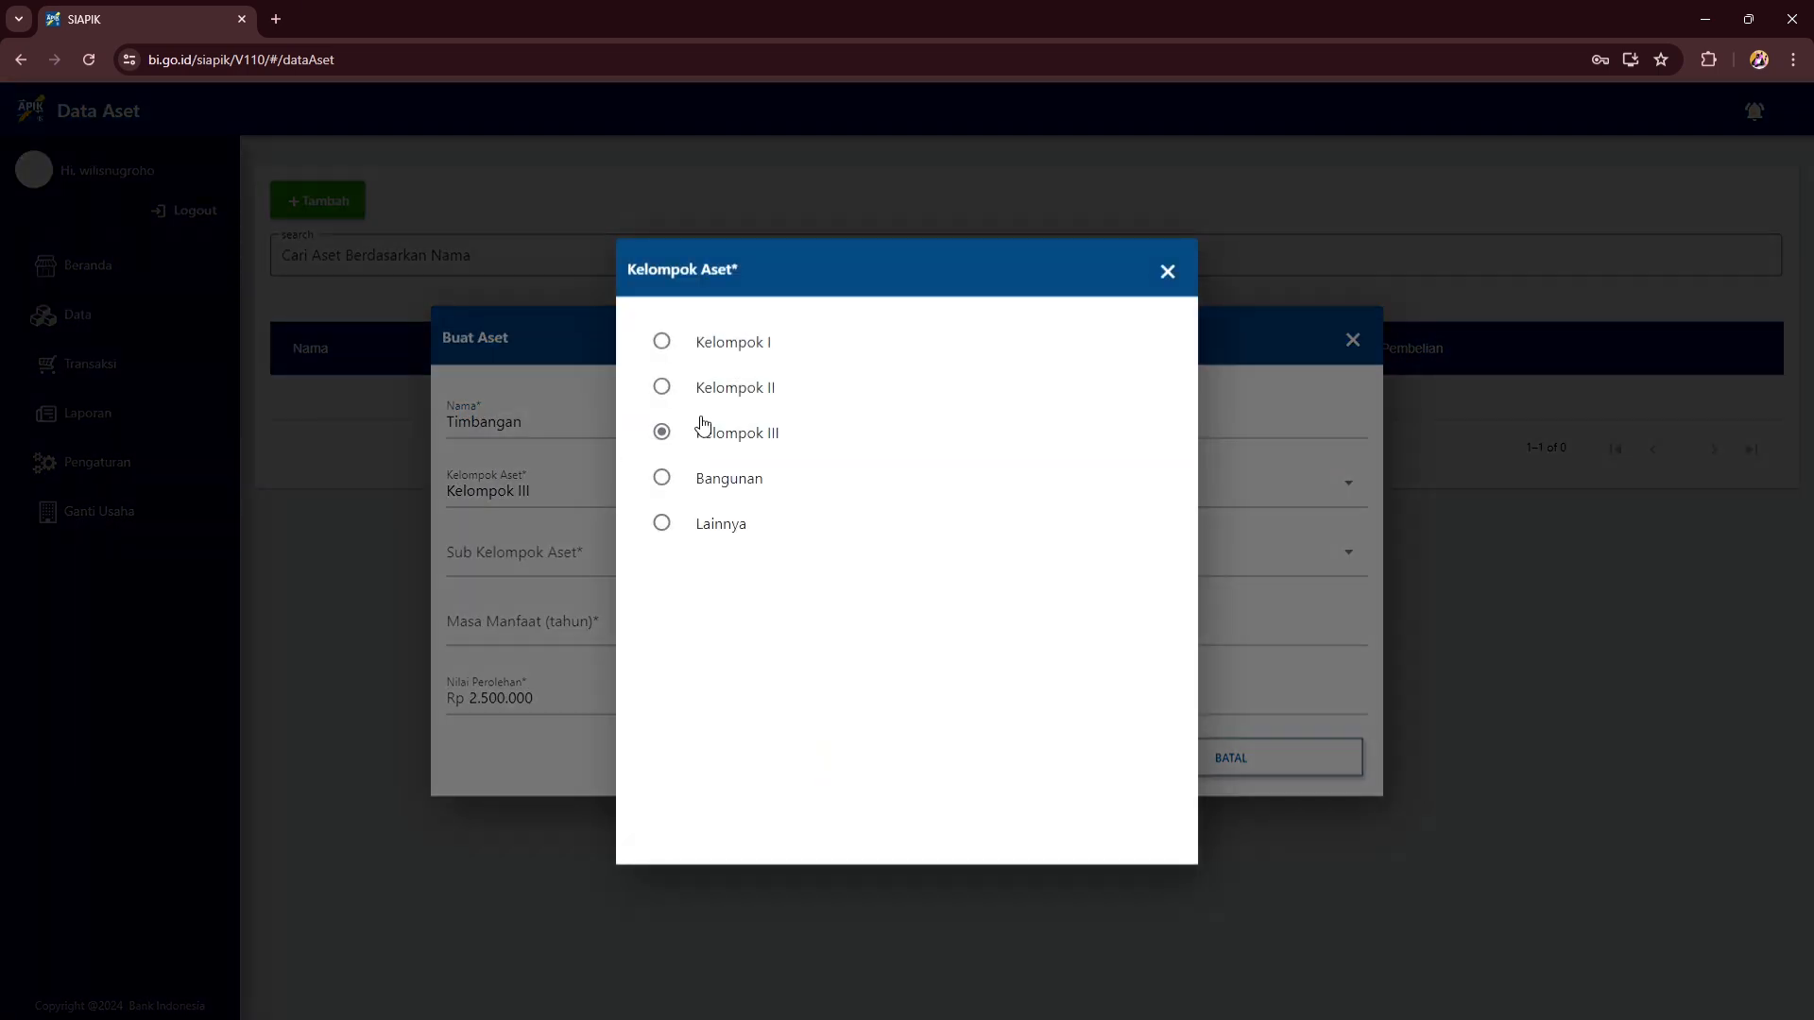
click(769, 540)
click(619, 359)
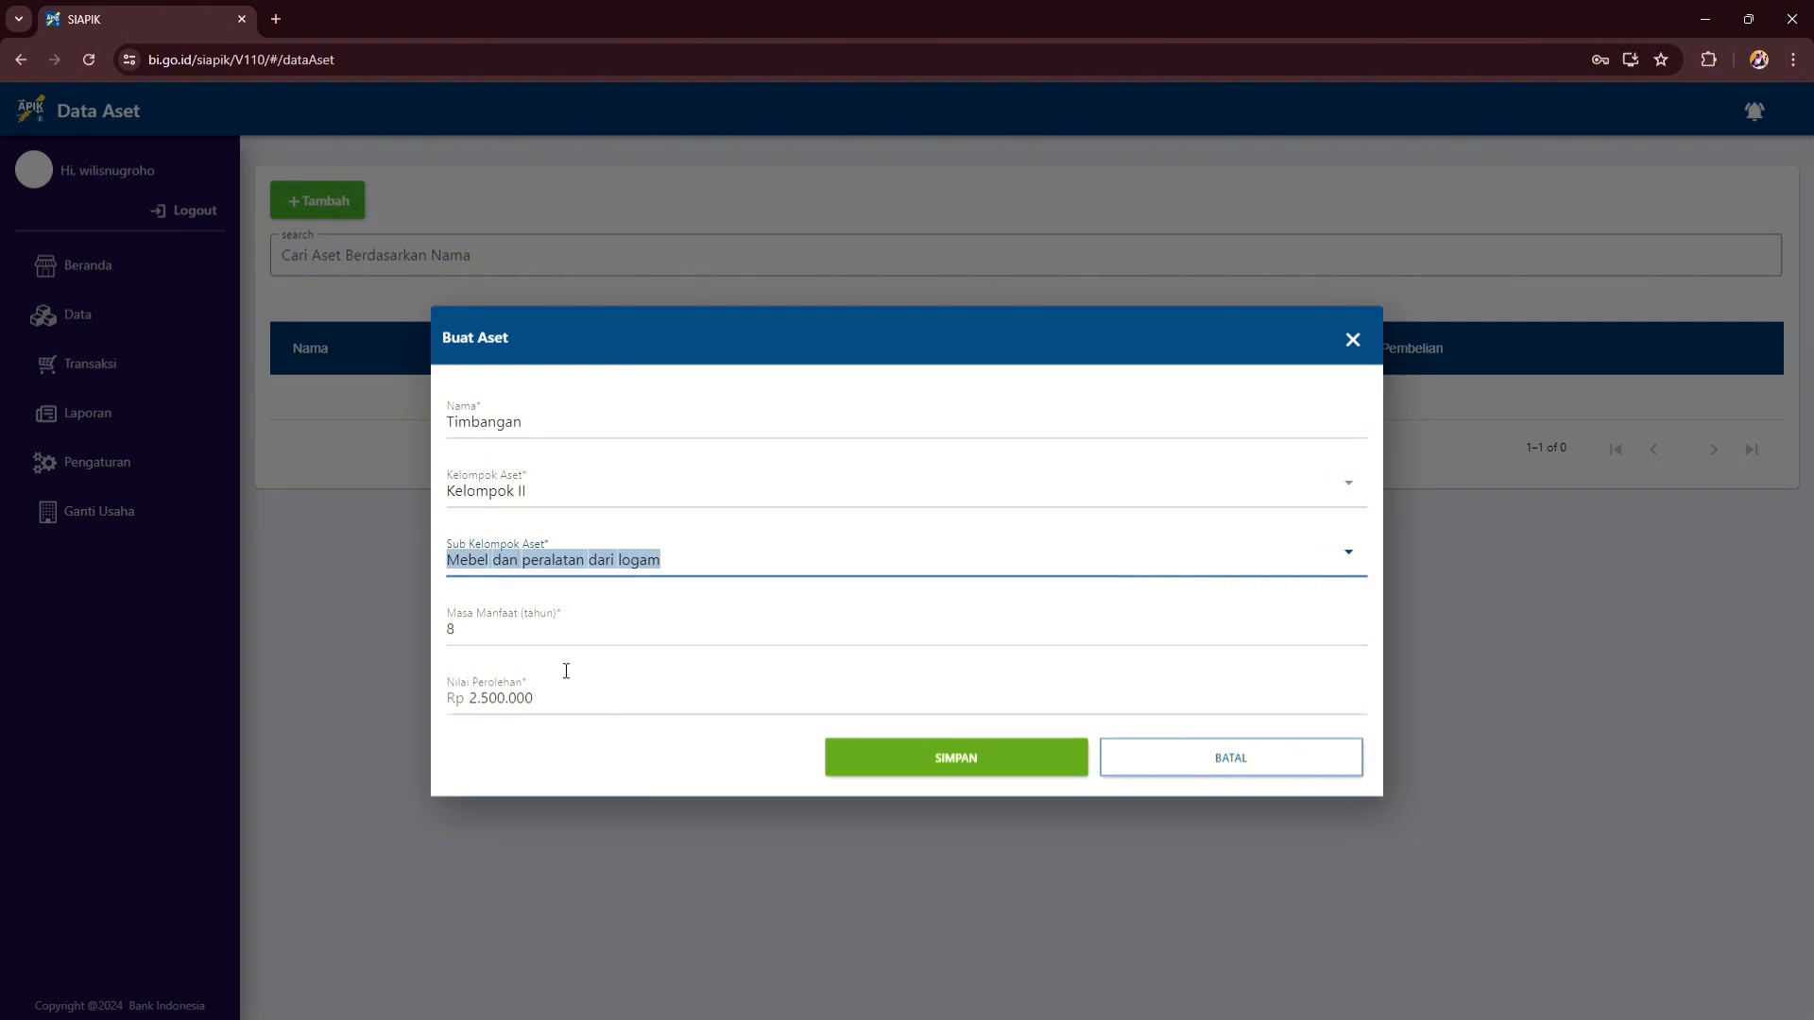
click(472, 635)
click(539, 713)
key(BackSpace)
key(BackSpace)
key(BackSpace)
key(BackSpace)
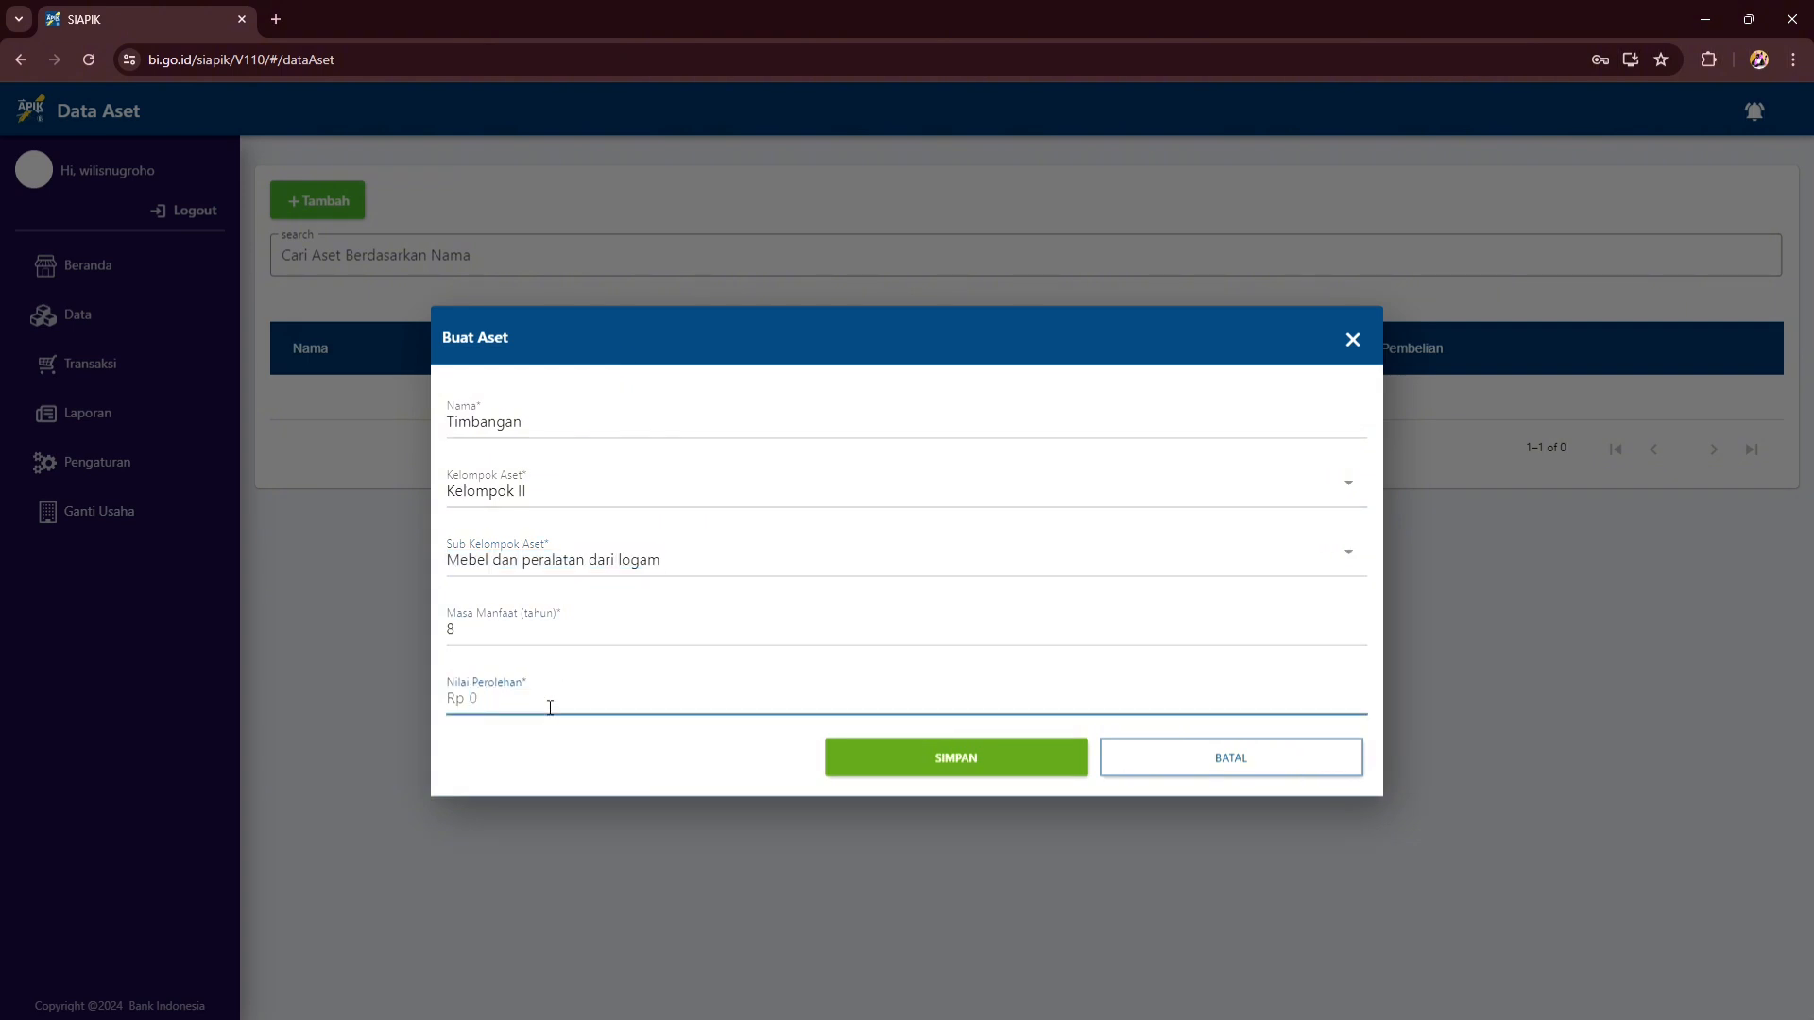
text(3000000)
click(912, 762)
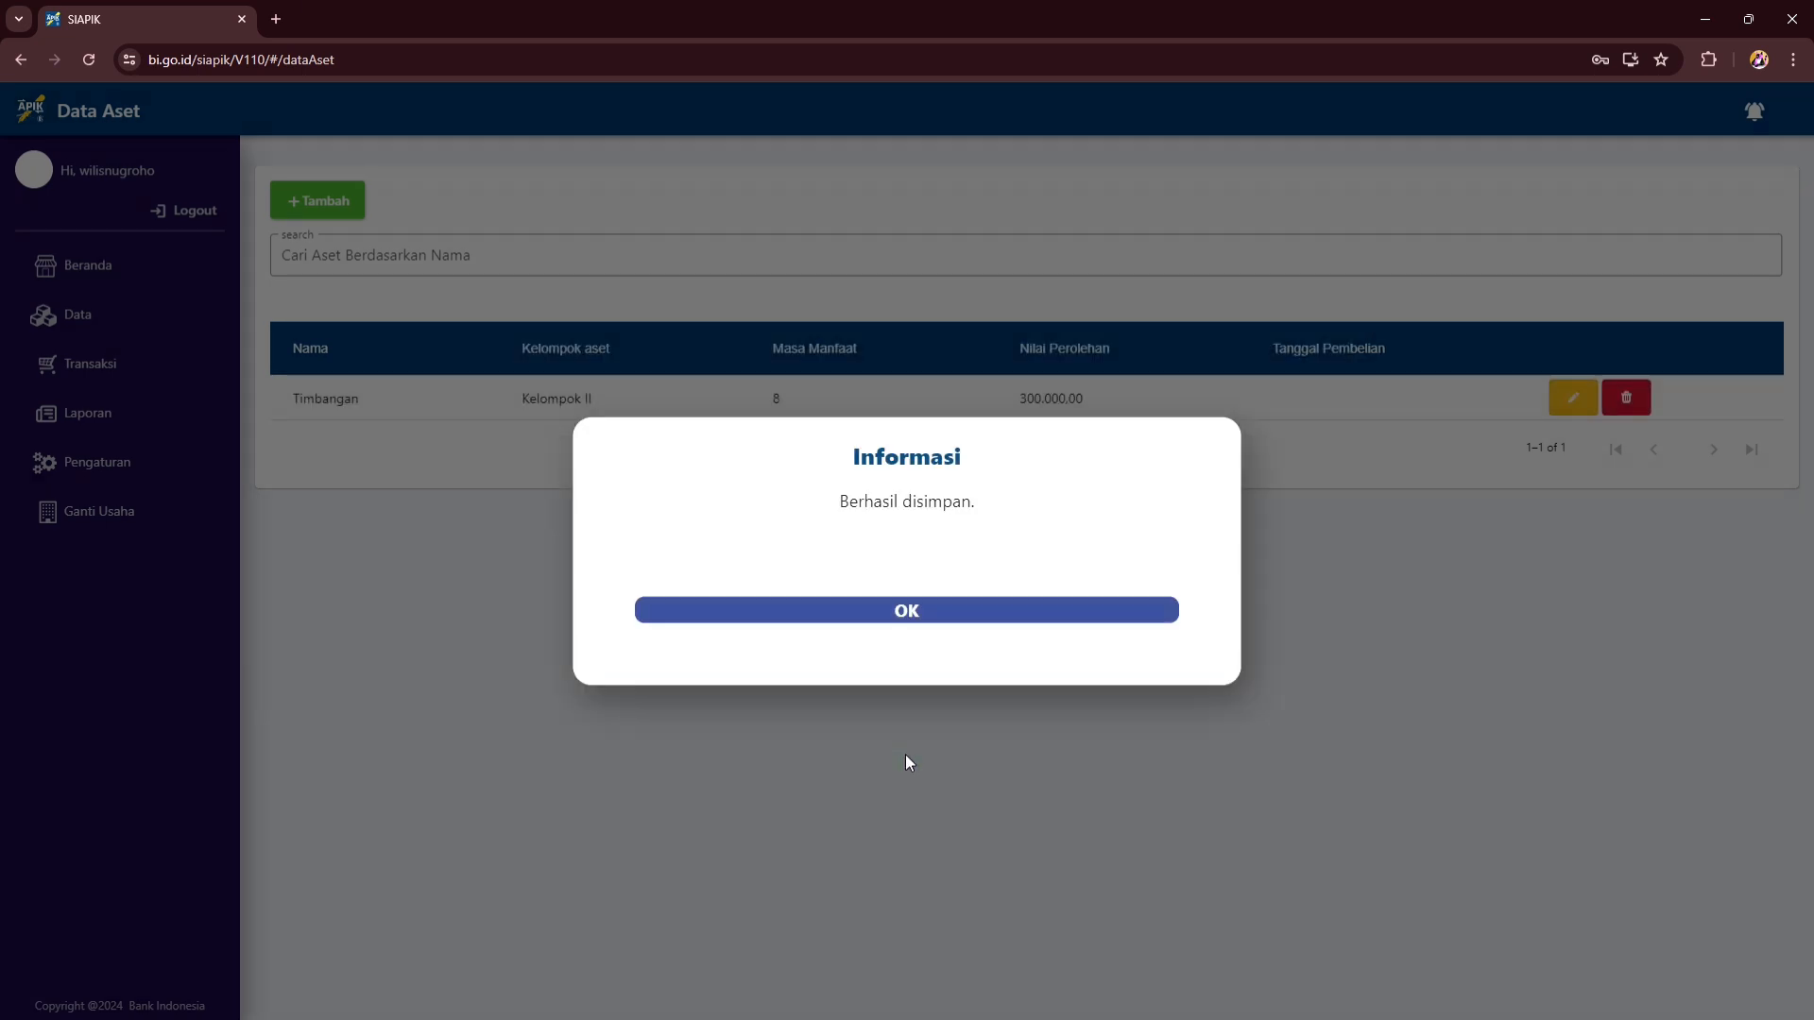
click(907, 610)
- Add the asset Benner with group and sub-group Lainnya, 1-year life, value 70.000
click(300, 200)
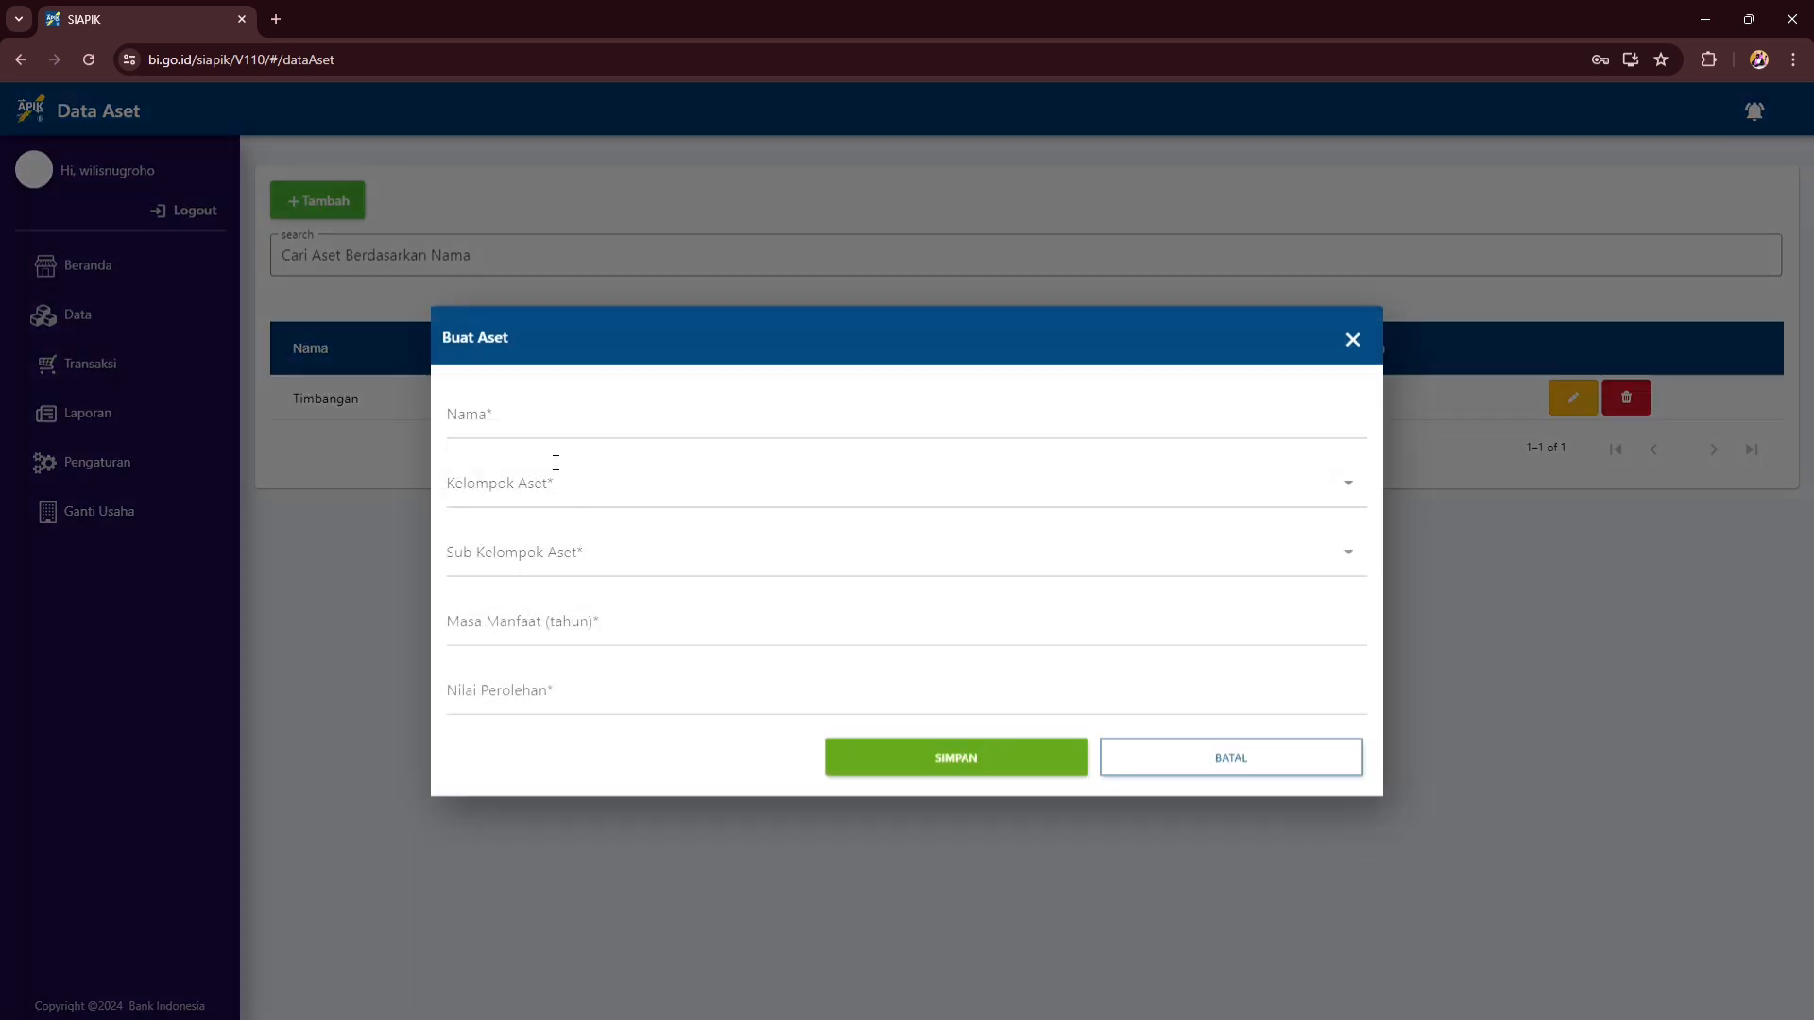
click(602, 428)
text(Benner)
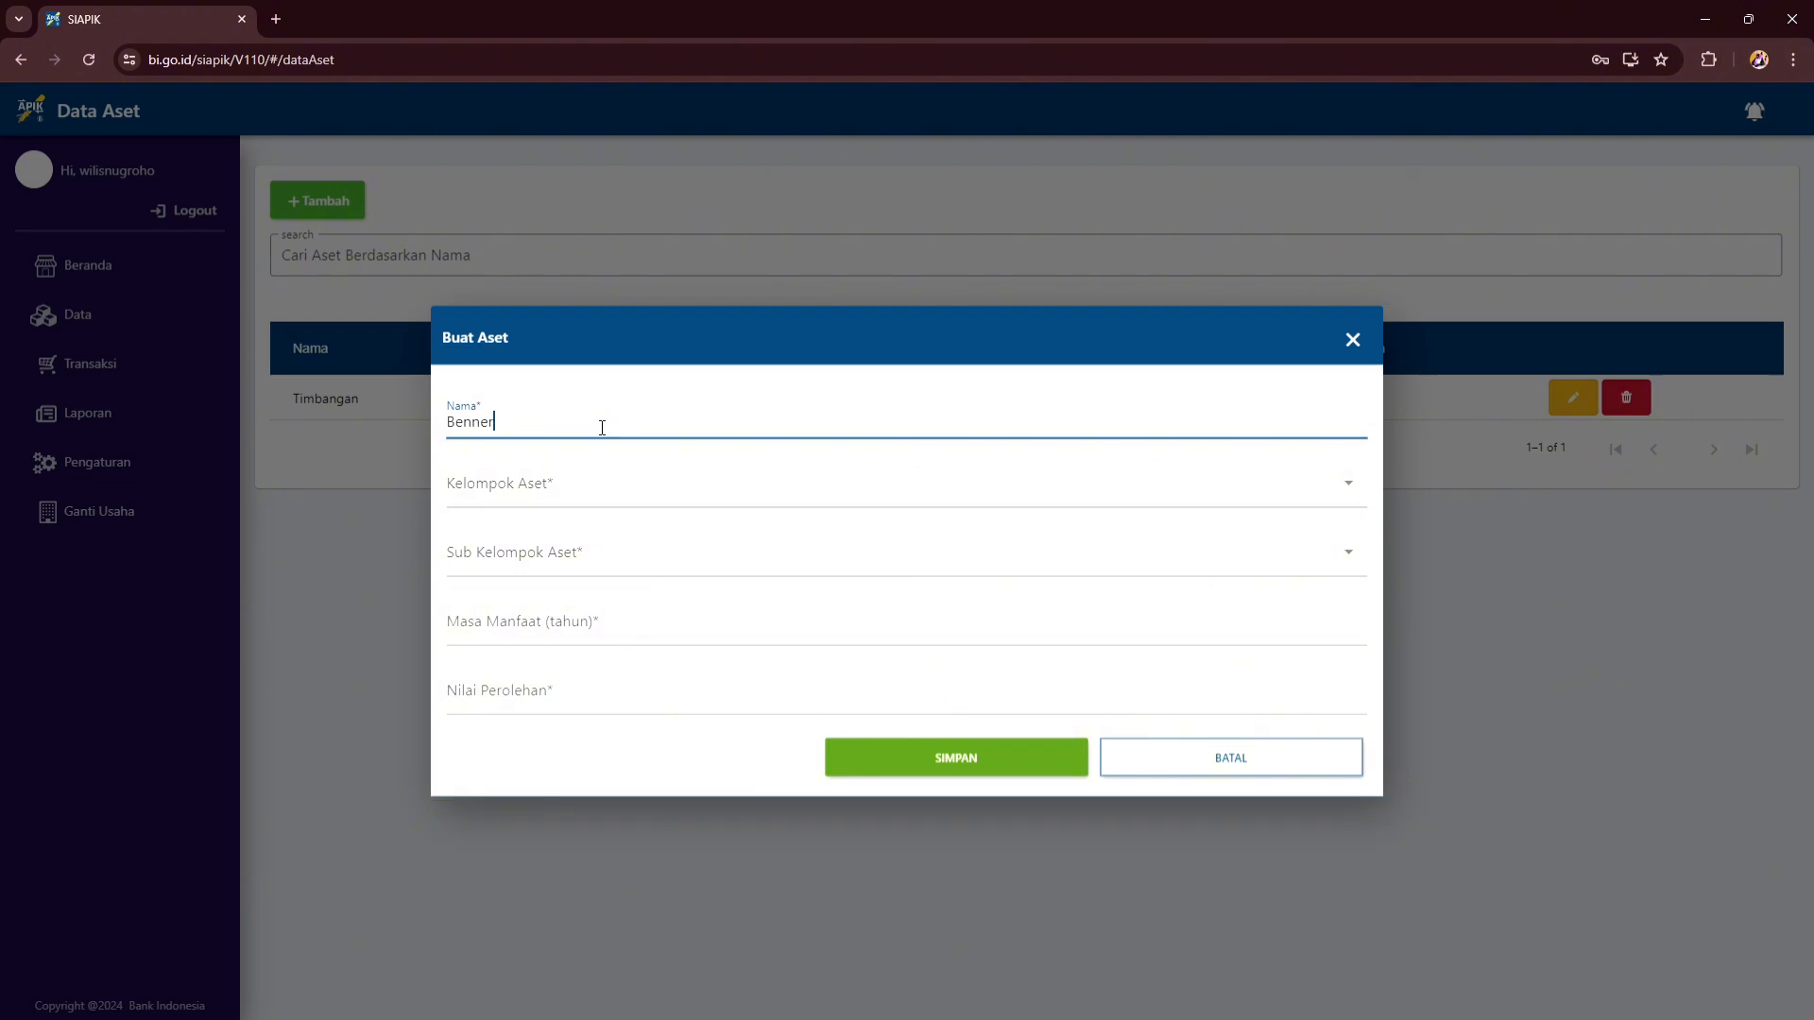
click(628, 482)
click(1338, 479)
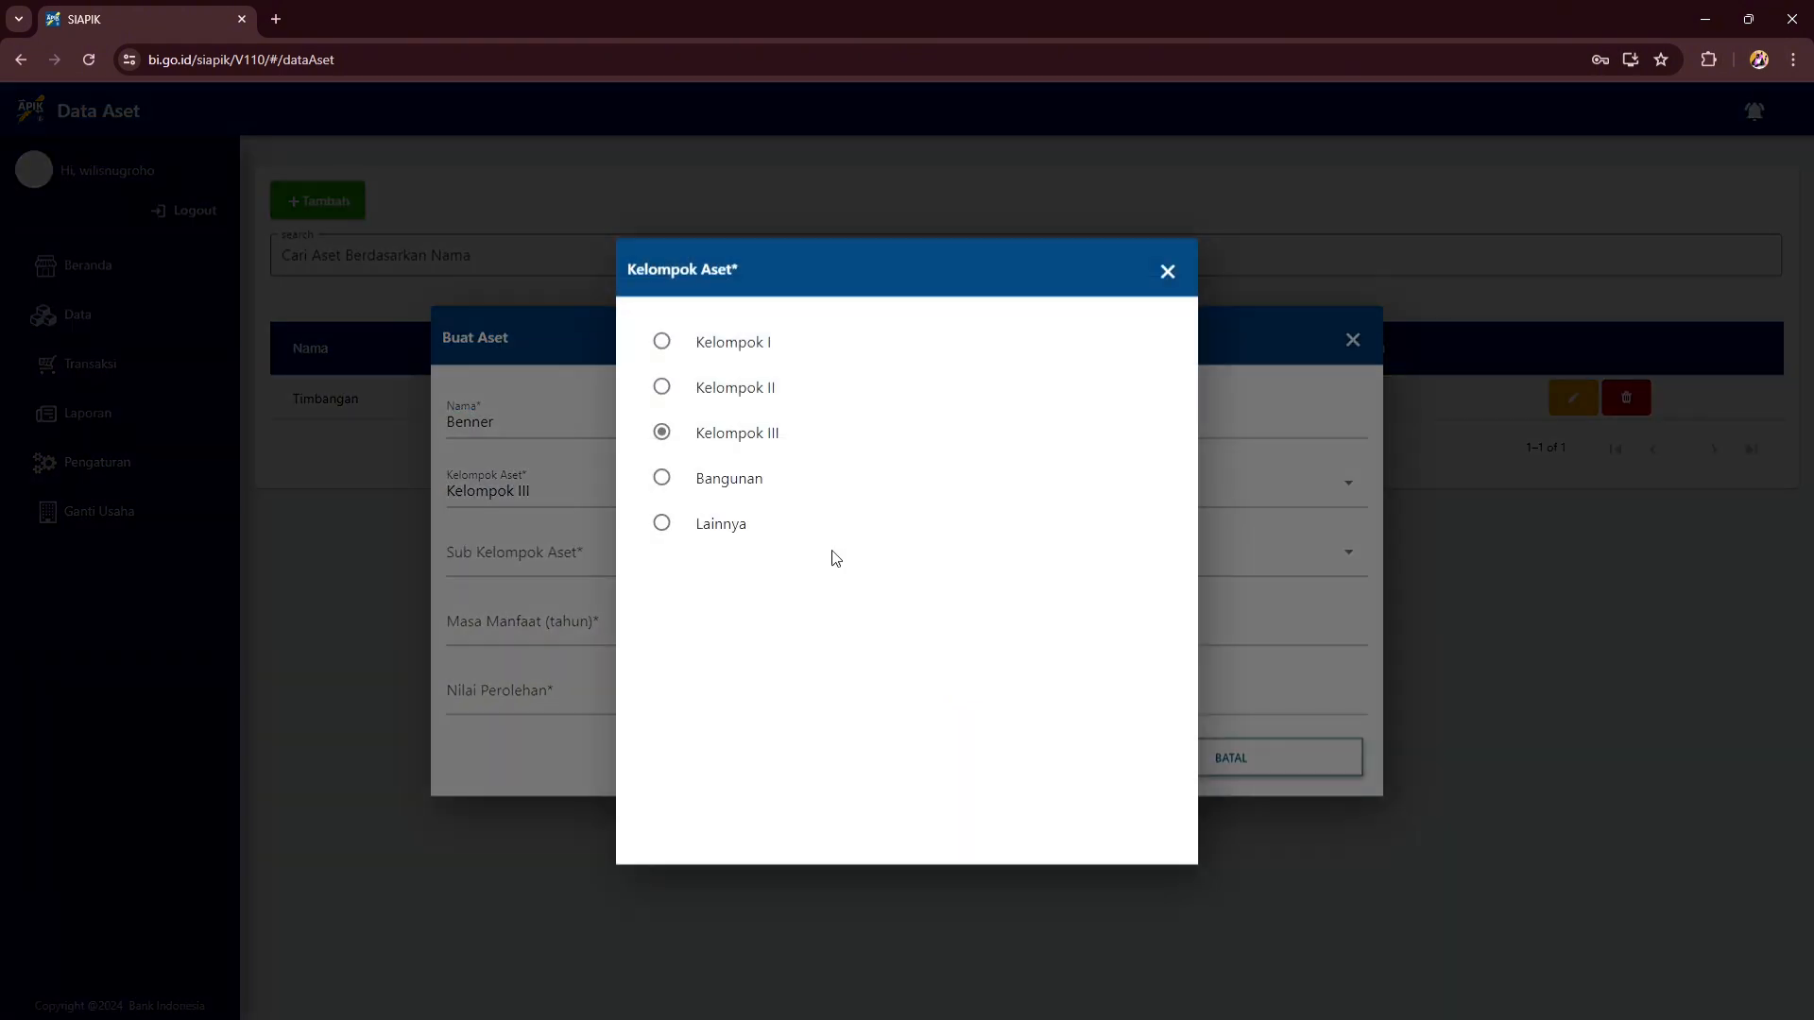
click(721, 524)
click(756, 556)
click(820, 572)
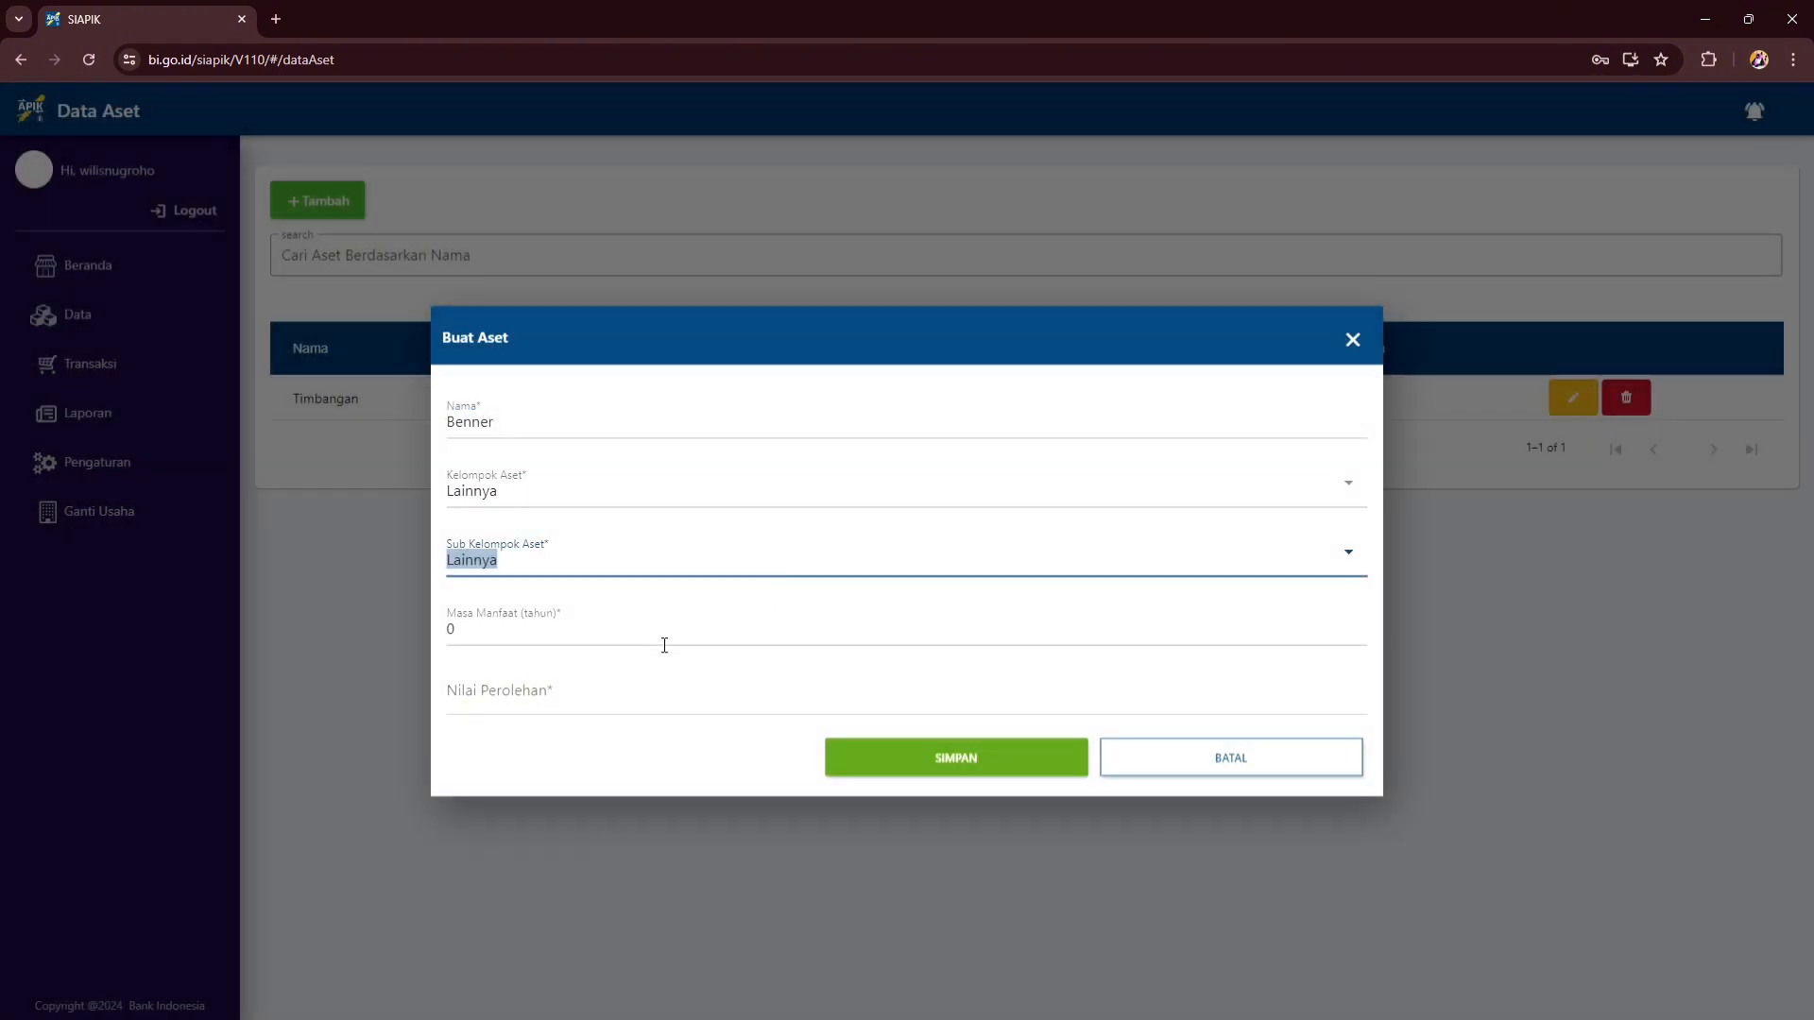
click(664, 643)
text(1)
click(574, 711)
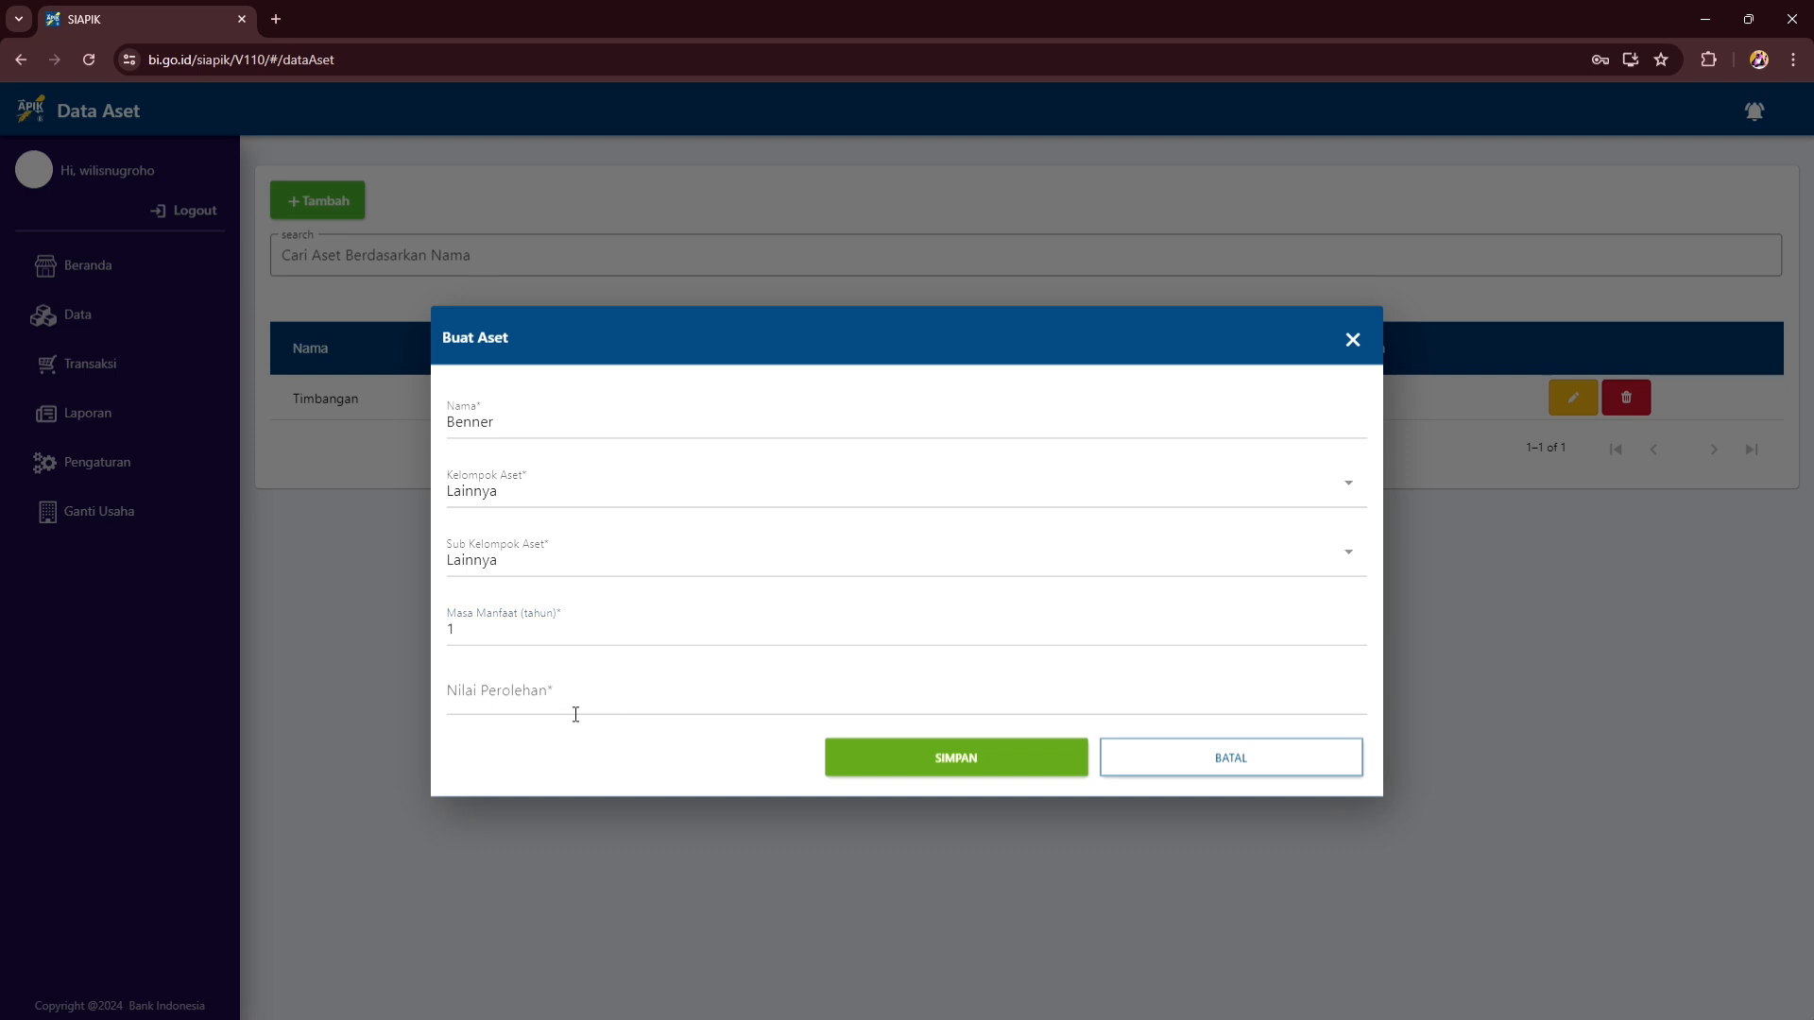
text(75000)
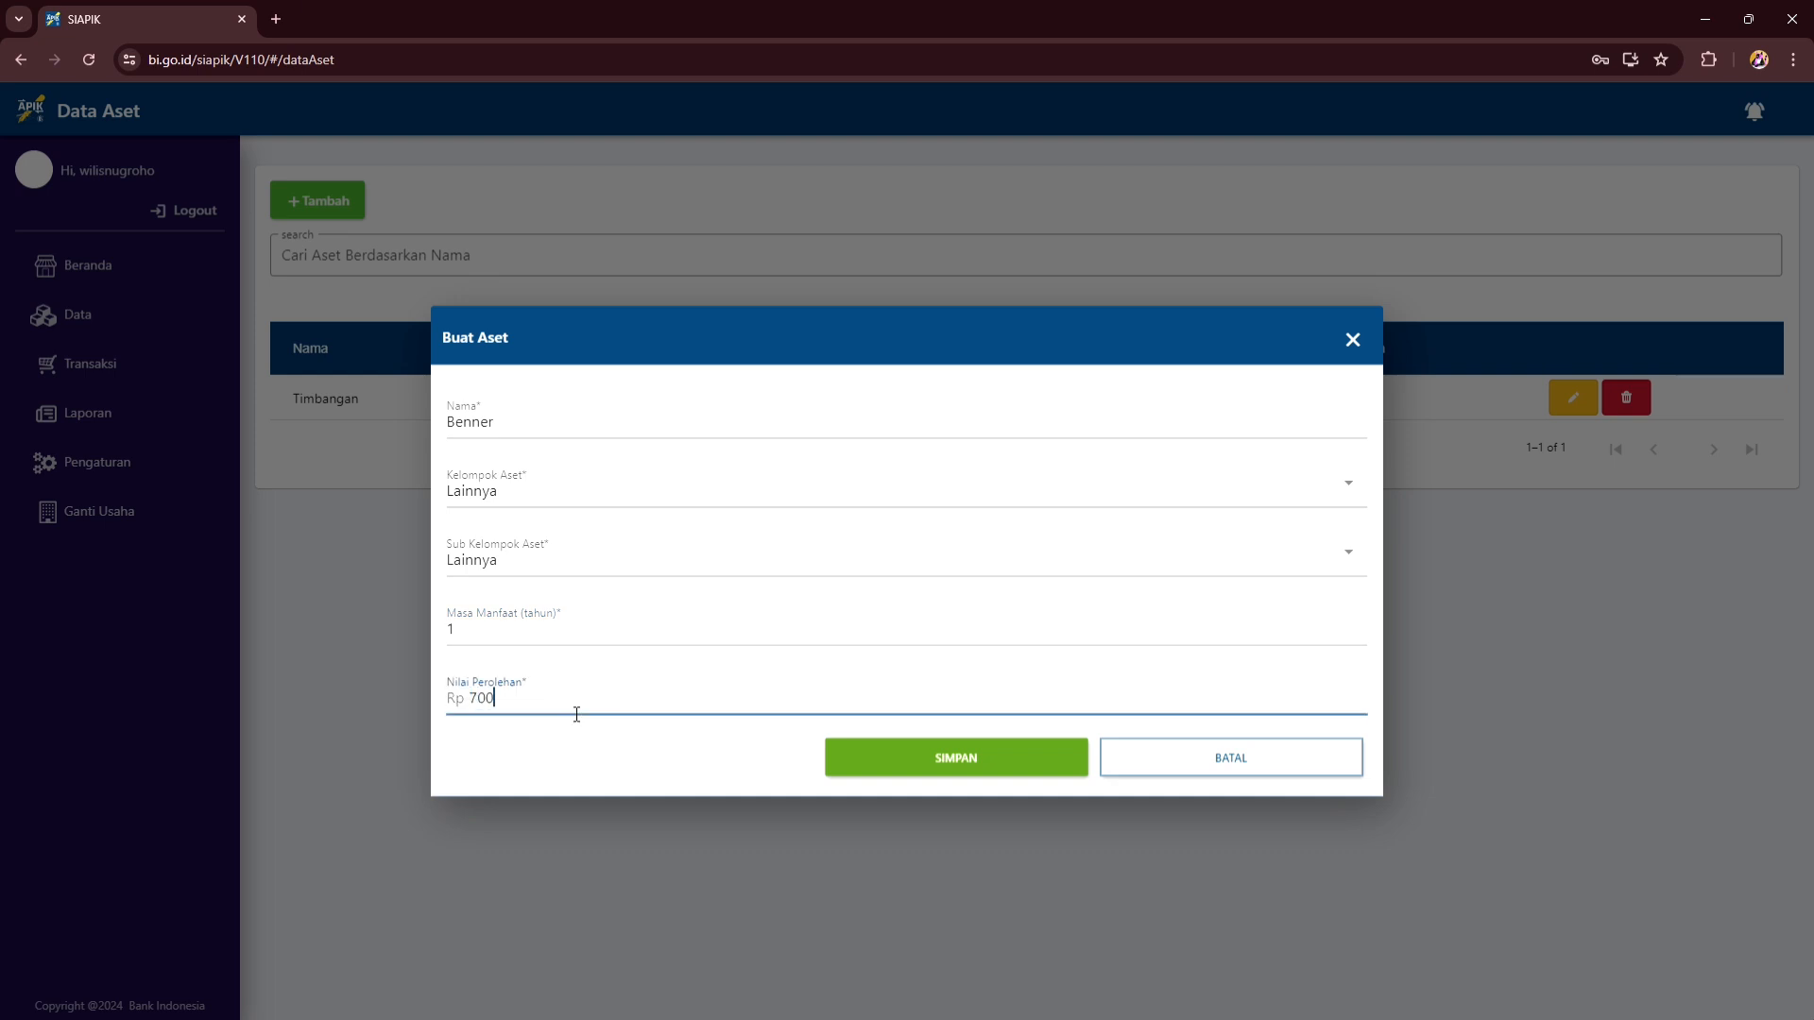
click(880, 770)
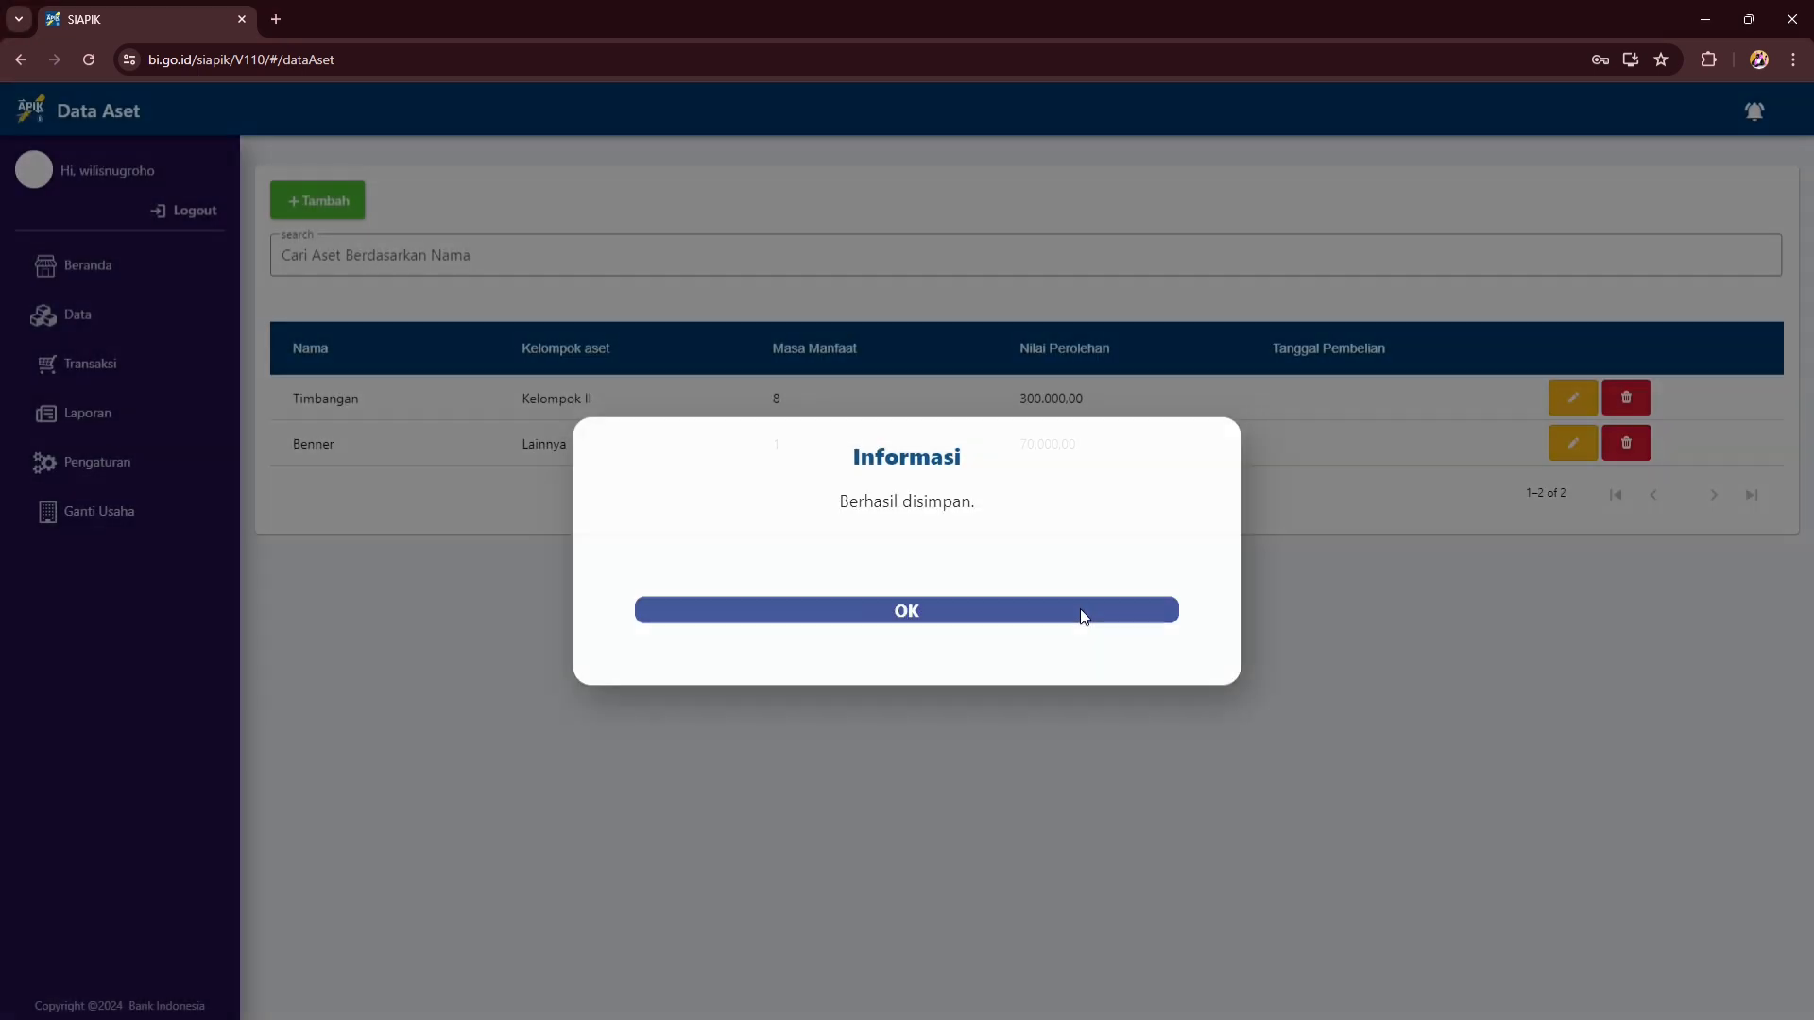
click(1083, 611)
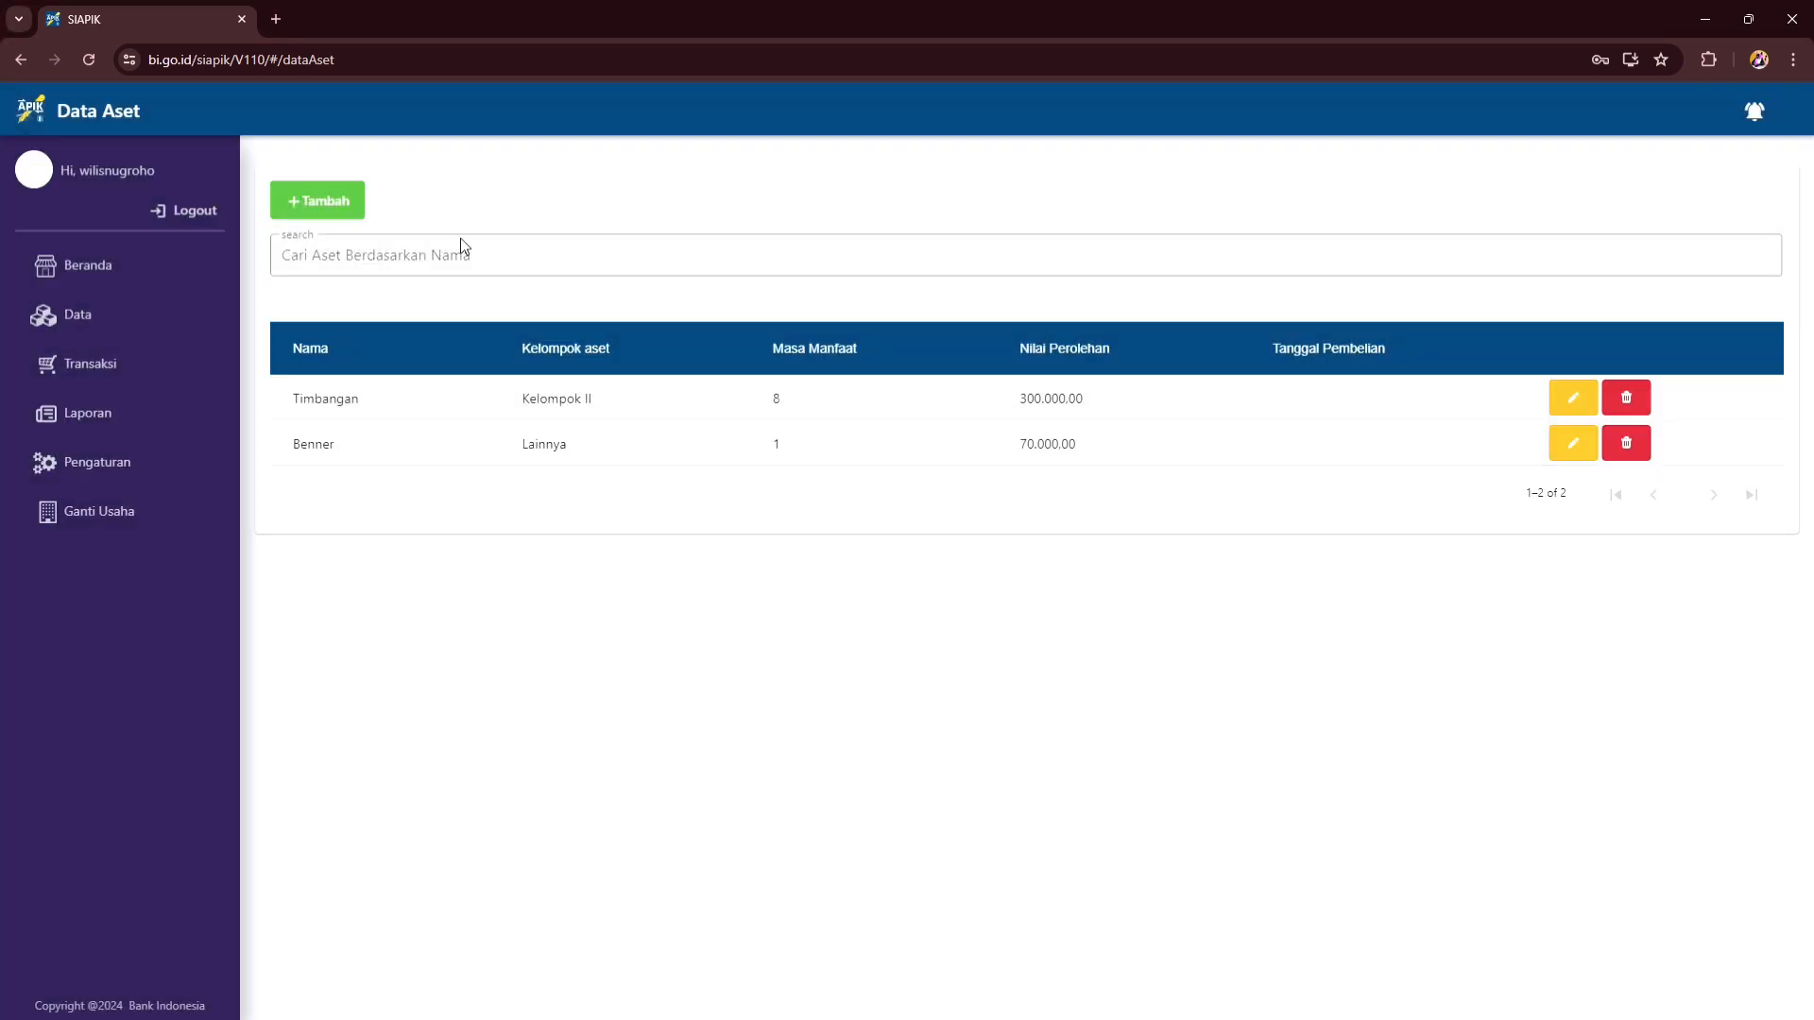
- Add the asset Meja under Mebel kayu atau rotan, worth Rp 100.000
click(321, 201)
text(Meja)
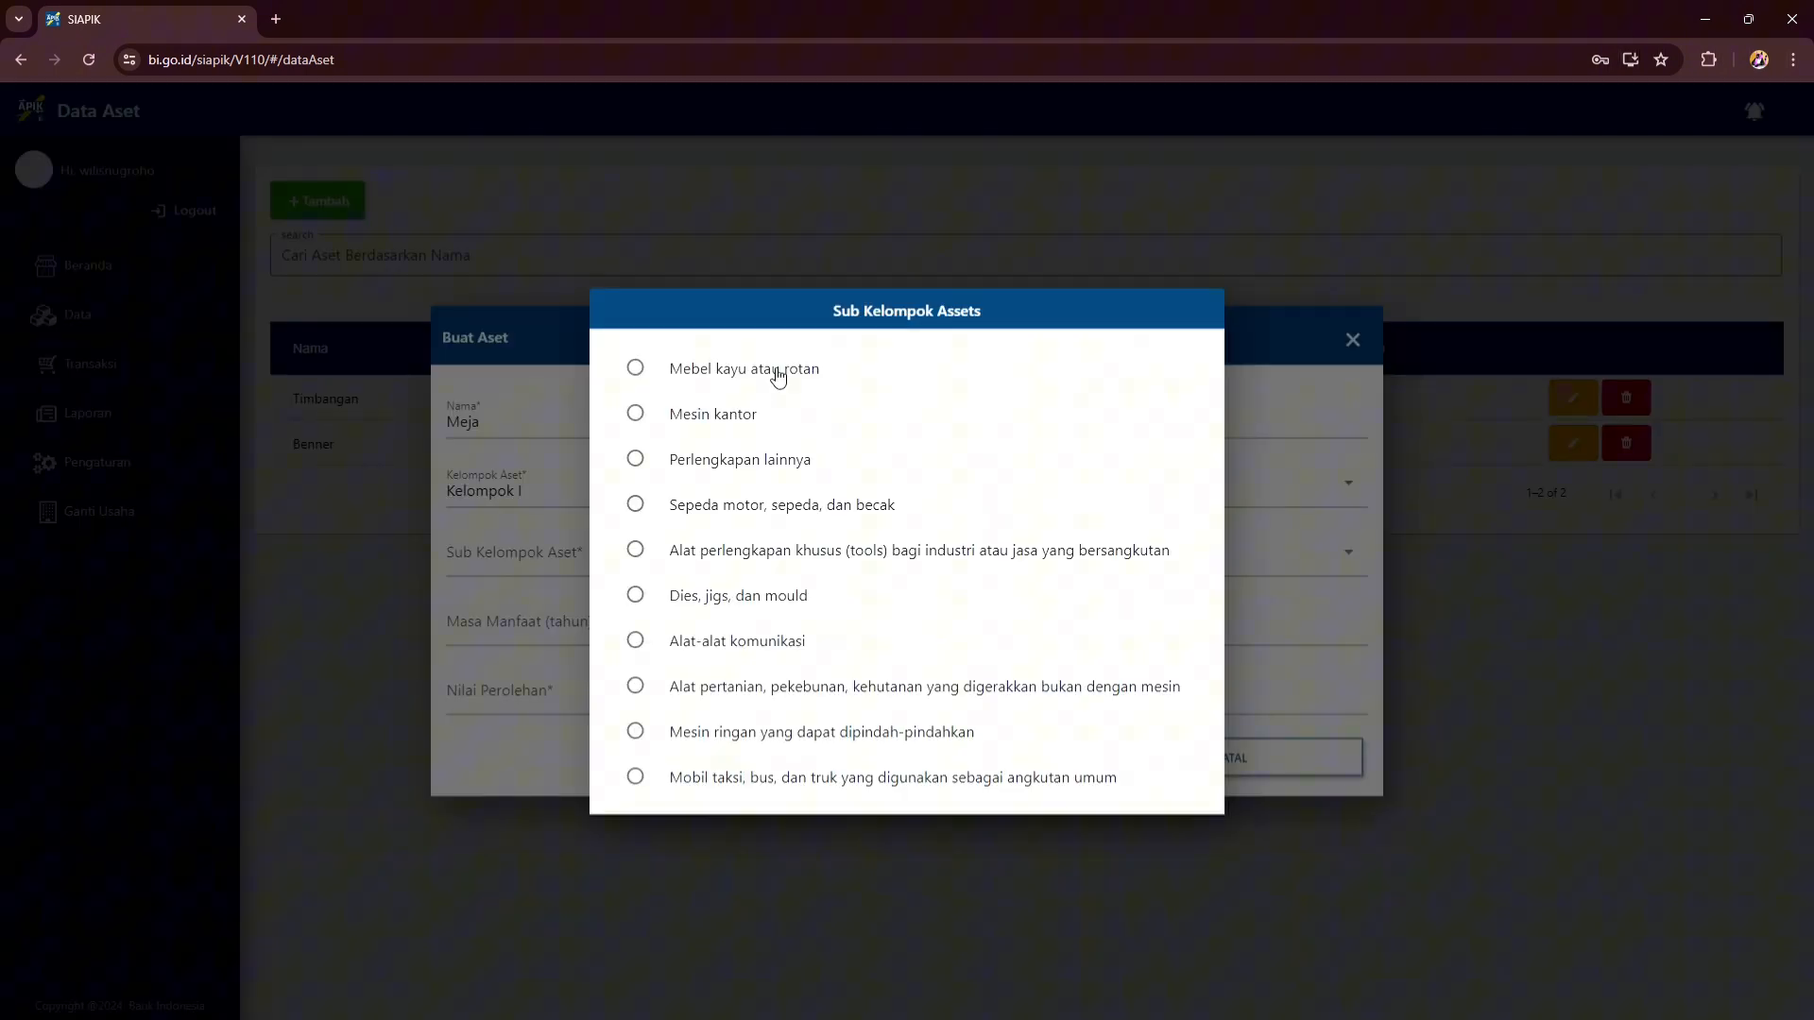
click(778, 377)
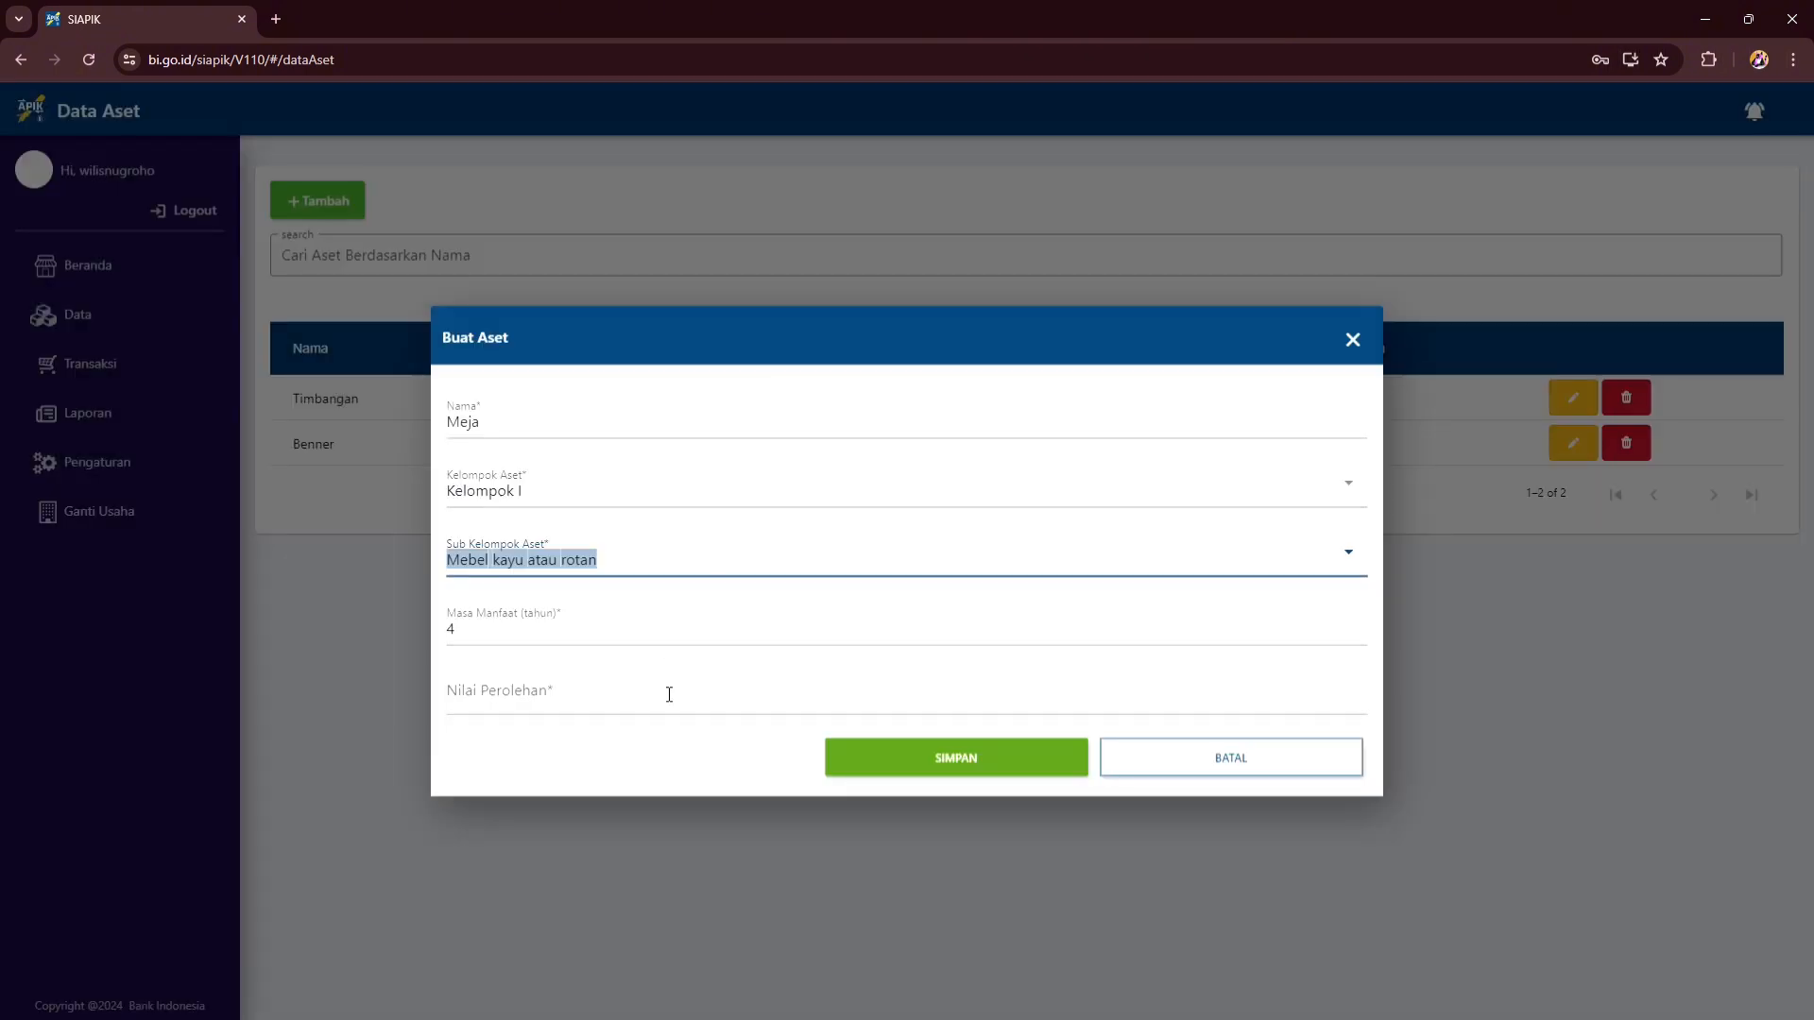
click(666, 695)
text(1)
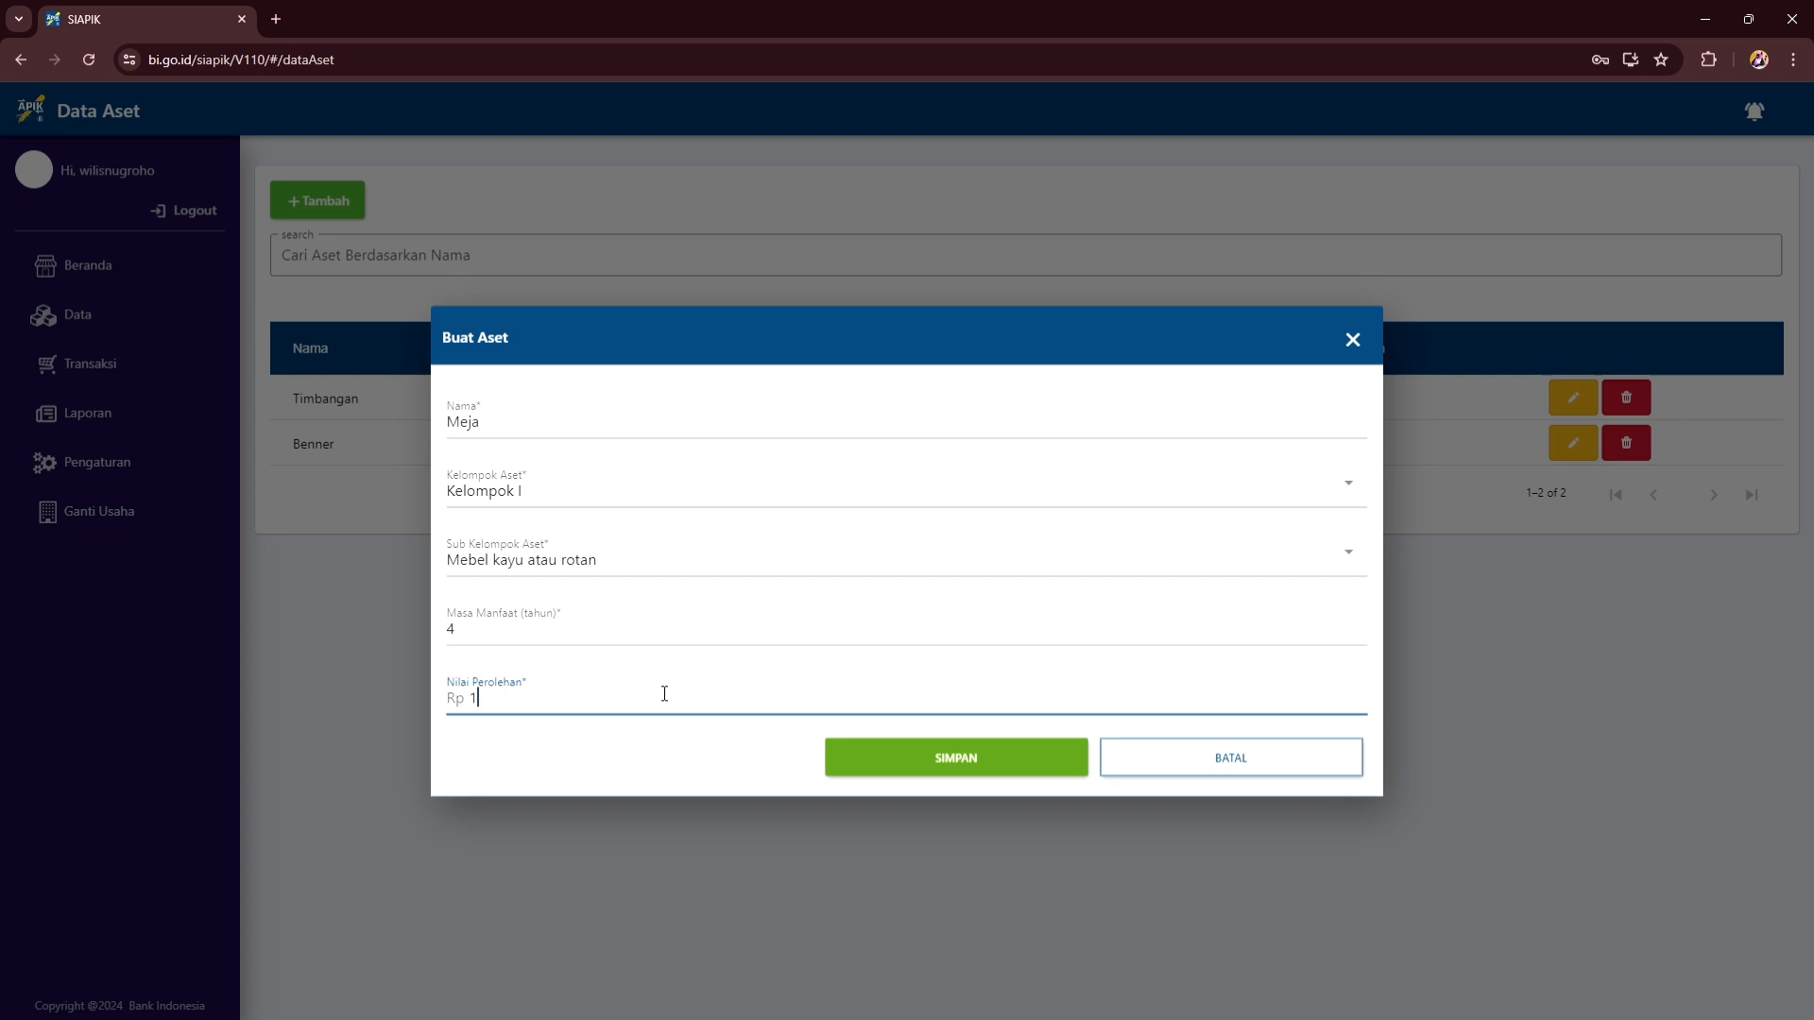
text(00.000)
click(958, 758)
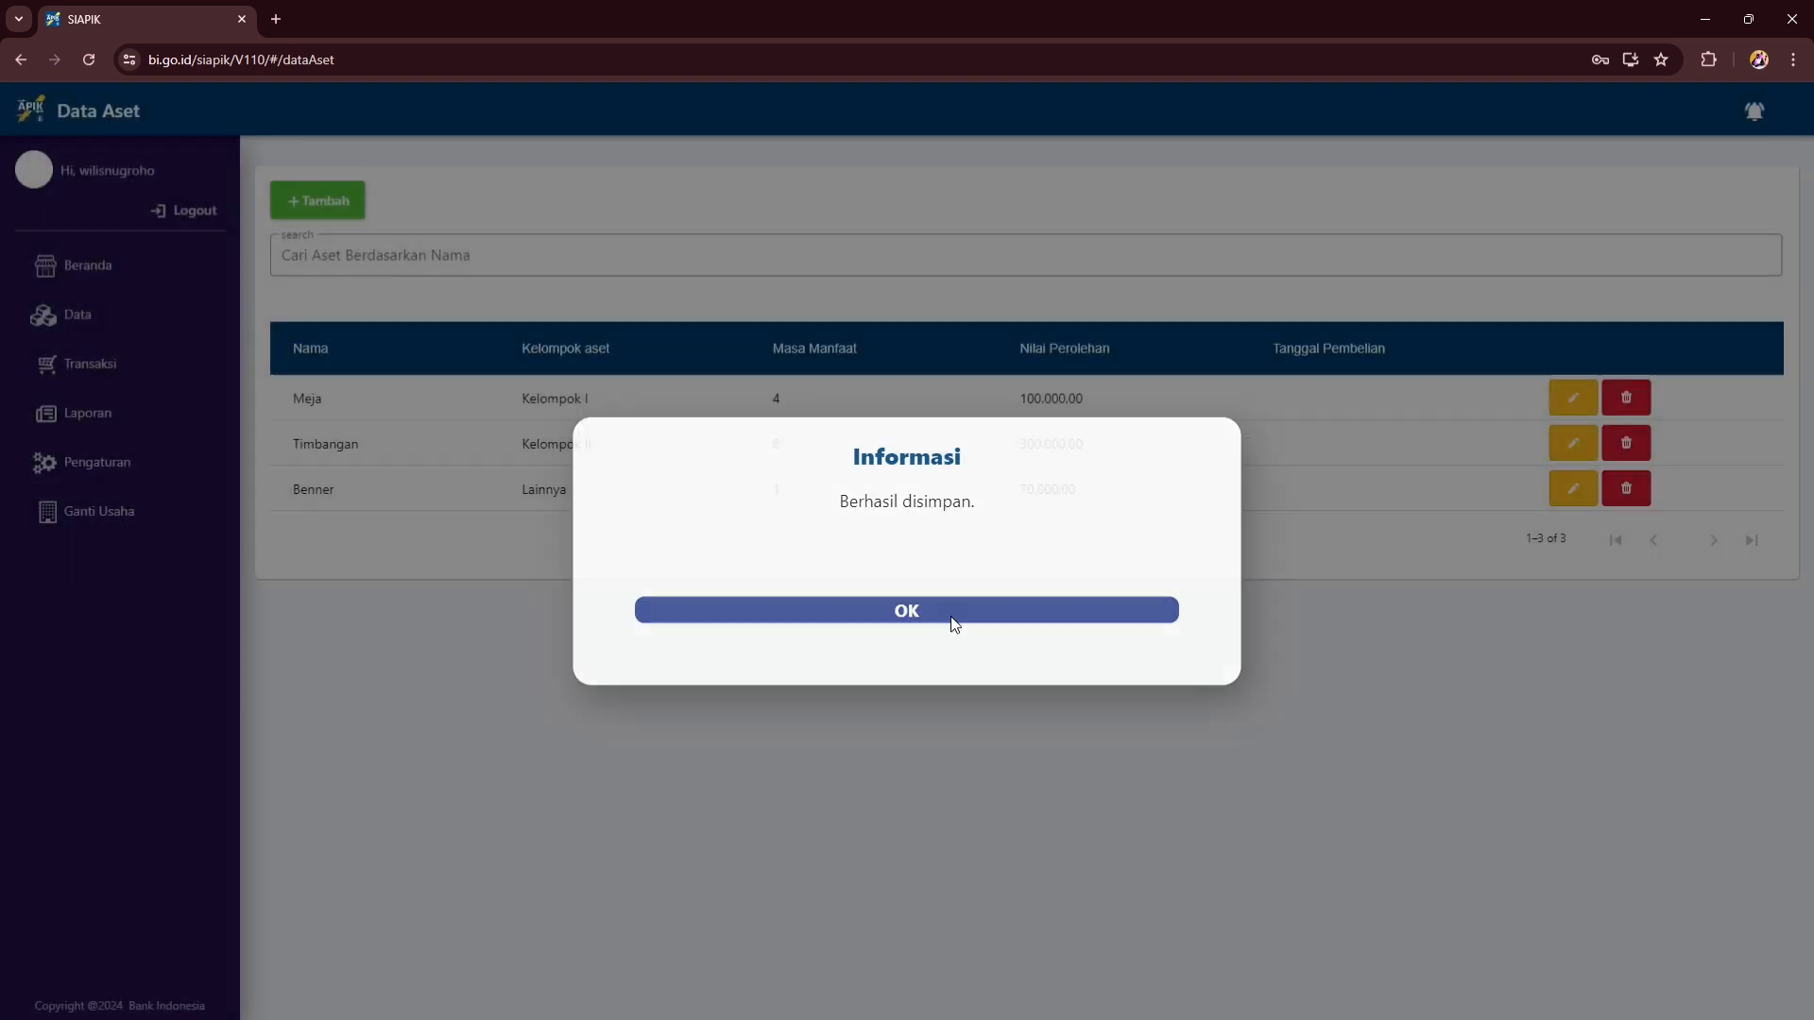
click(951, 616)
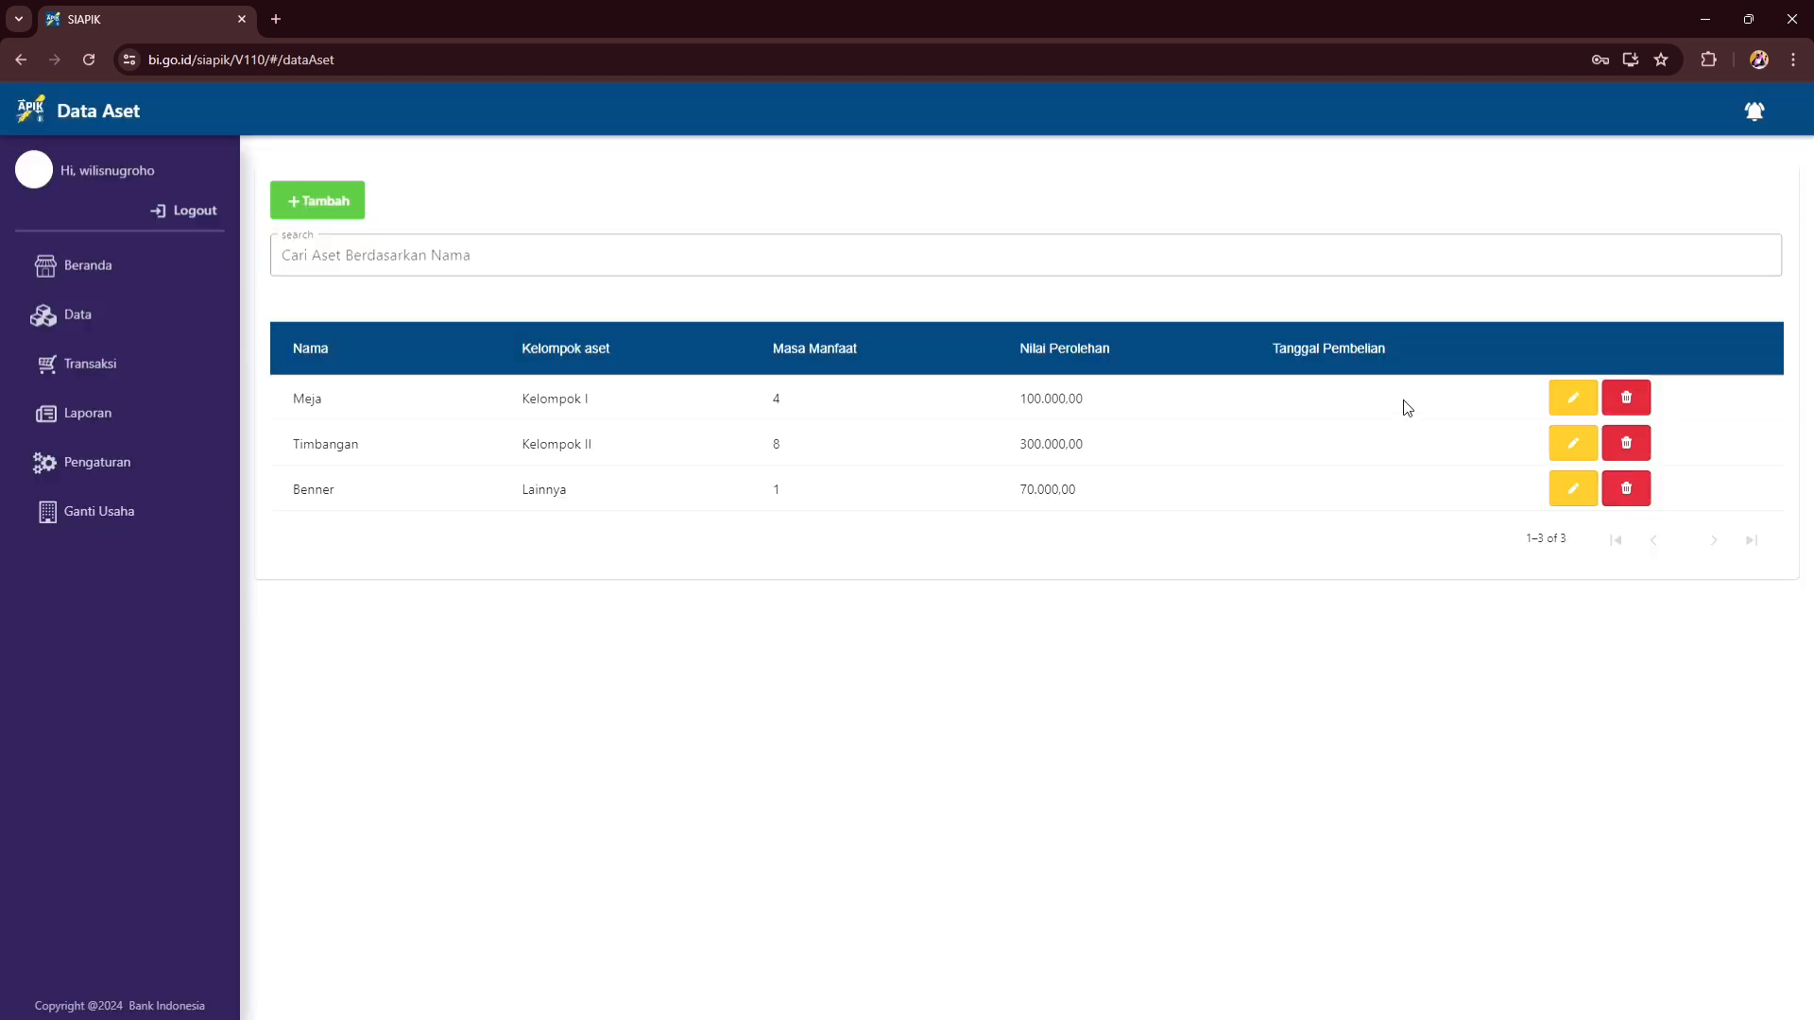
- Move Timbangan to Kelompok I, sub-group Mesin ringan yang dapat dipindah-pindahkan, then return to Data
click(1573, 443)
click(715, 503)
click(710, 341)
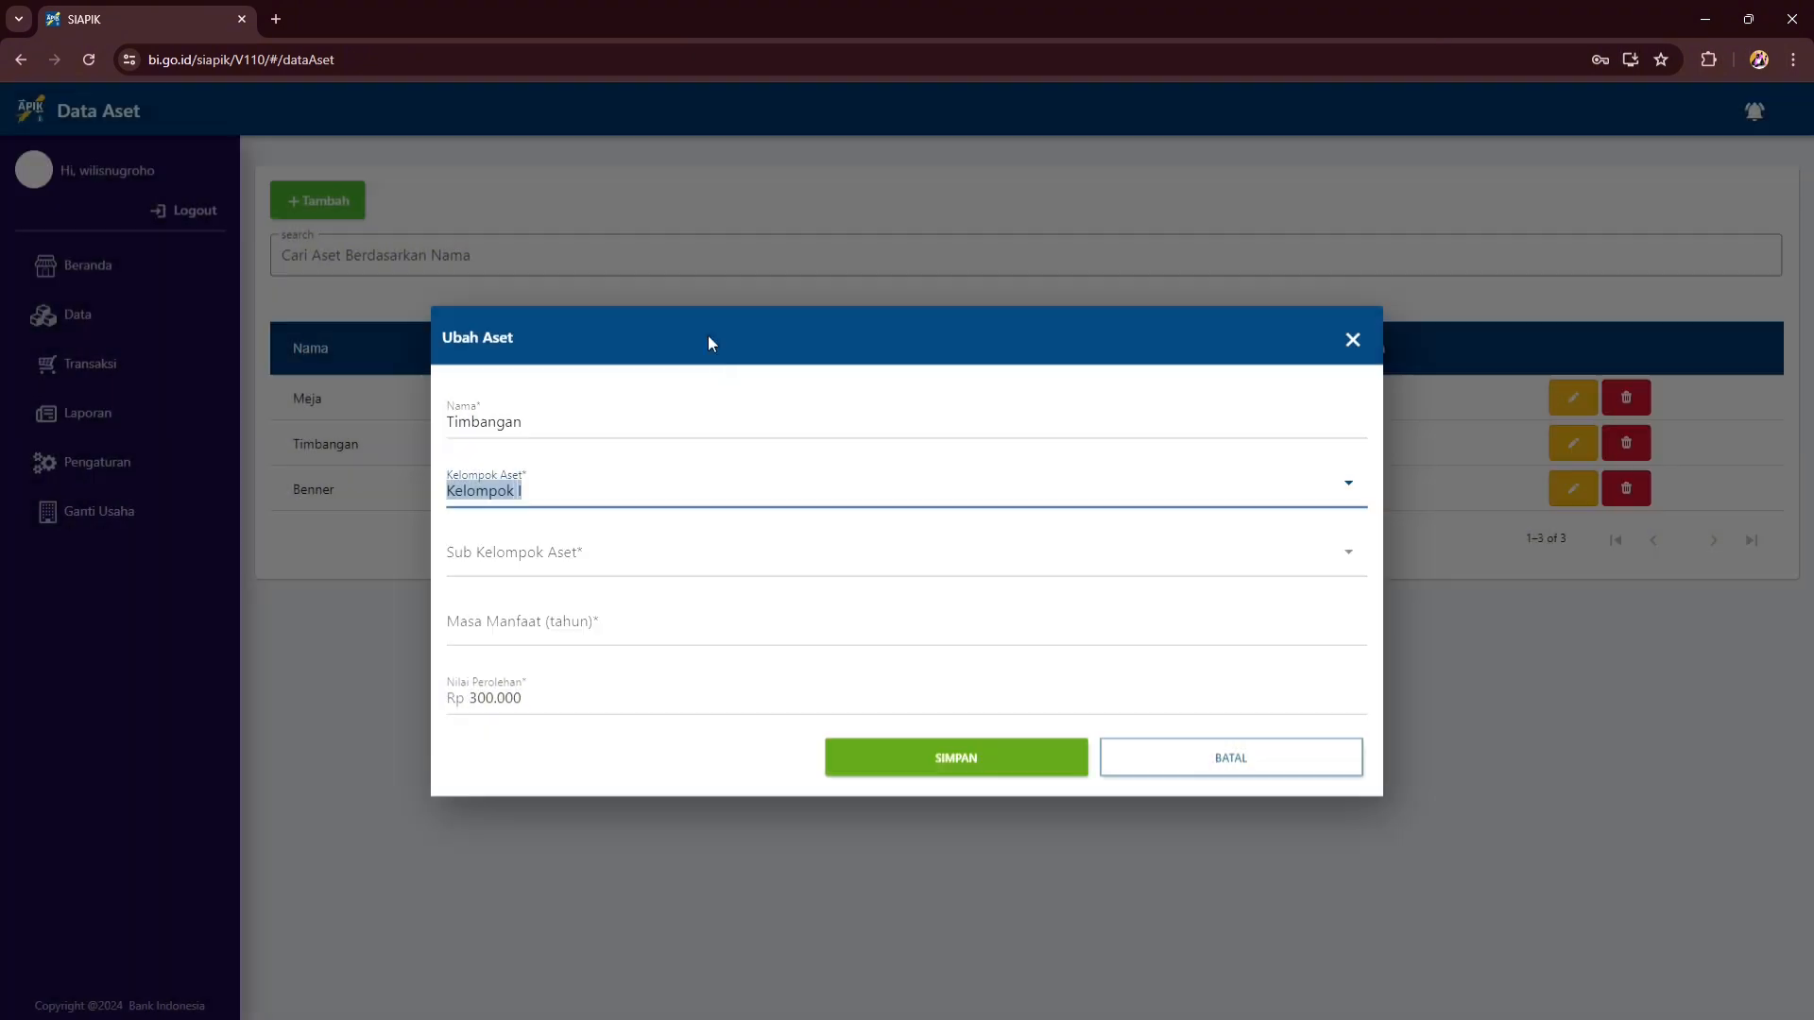
click(780, 567)
click(791, 733)
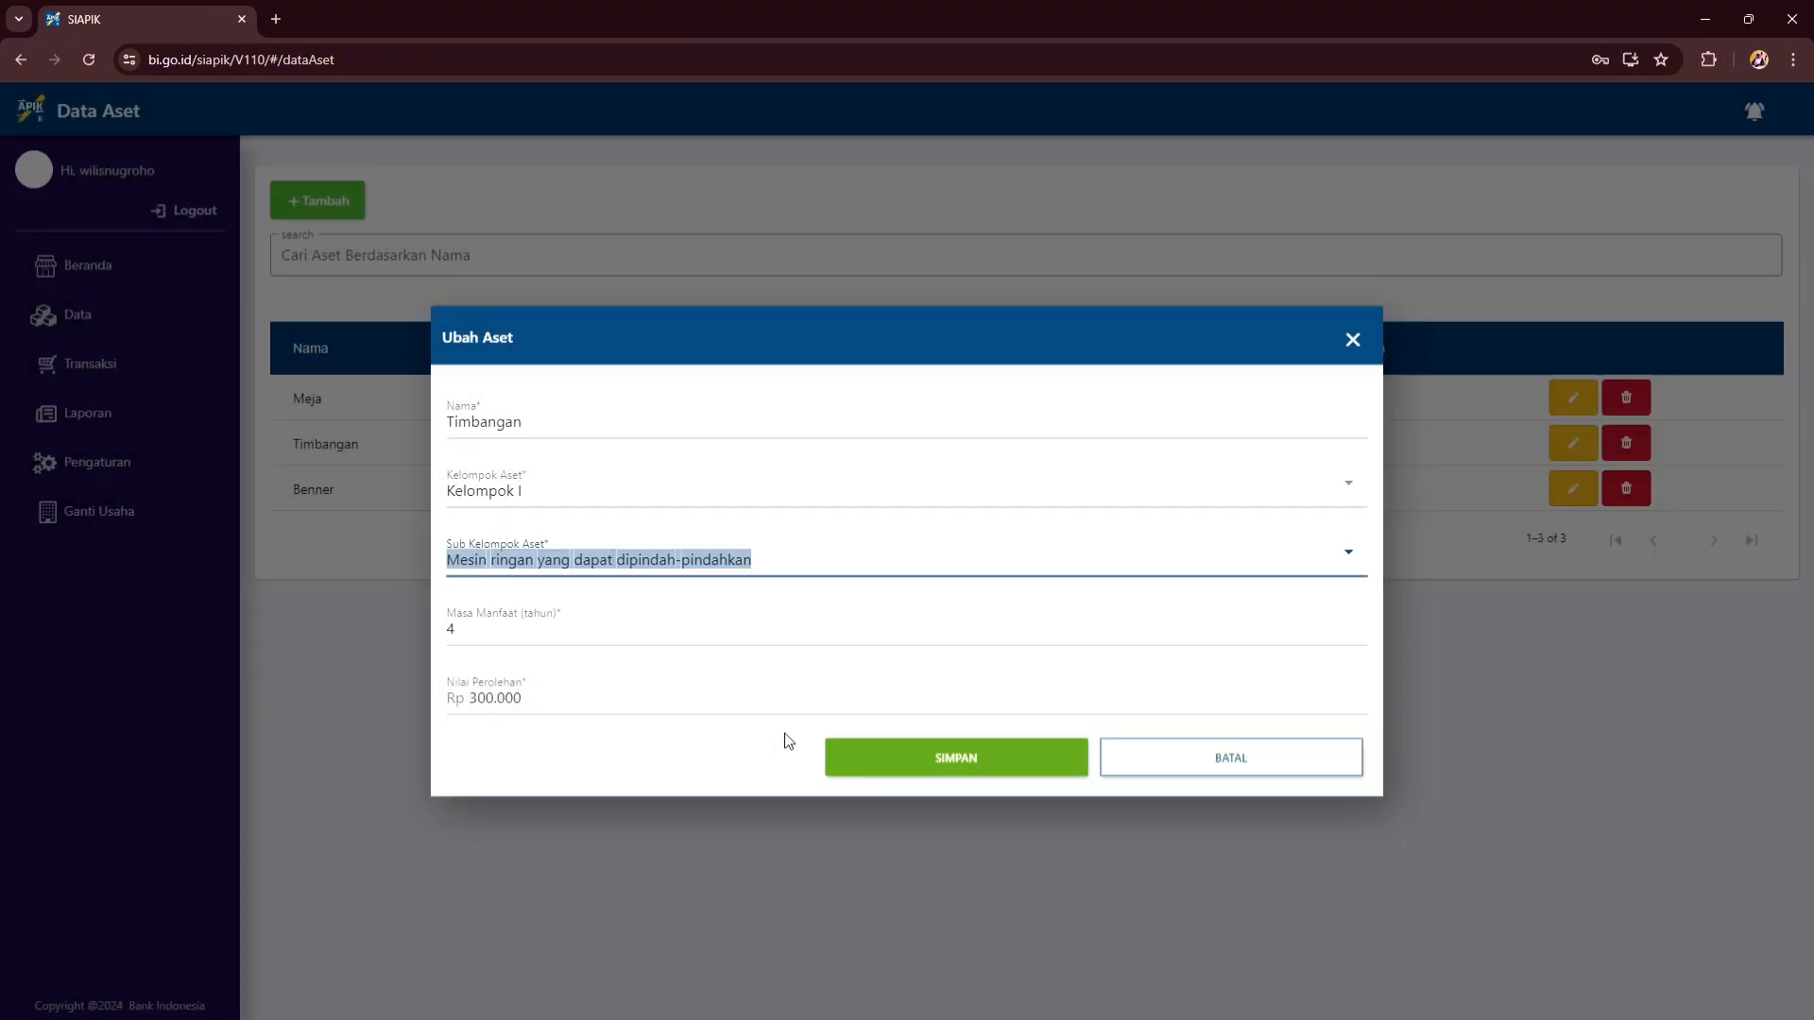
click(896, 756)
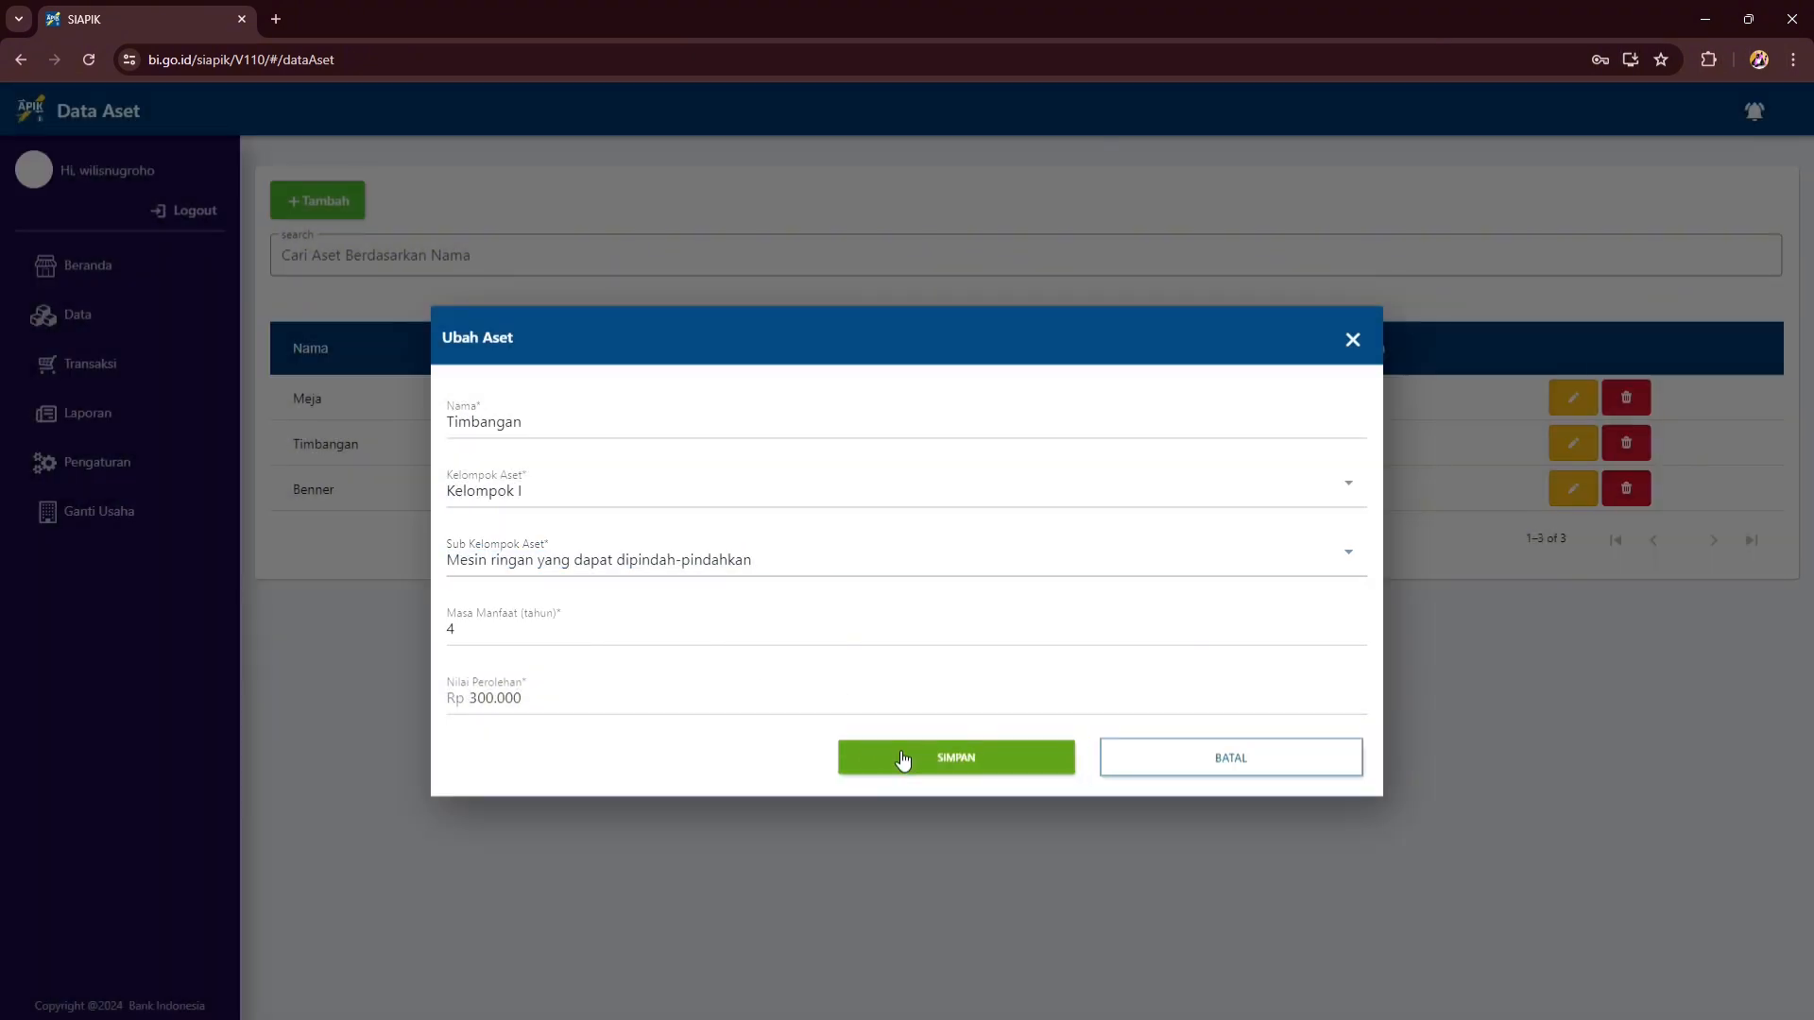
click(901, 614)
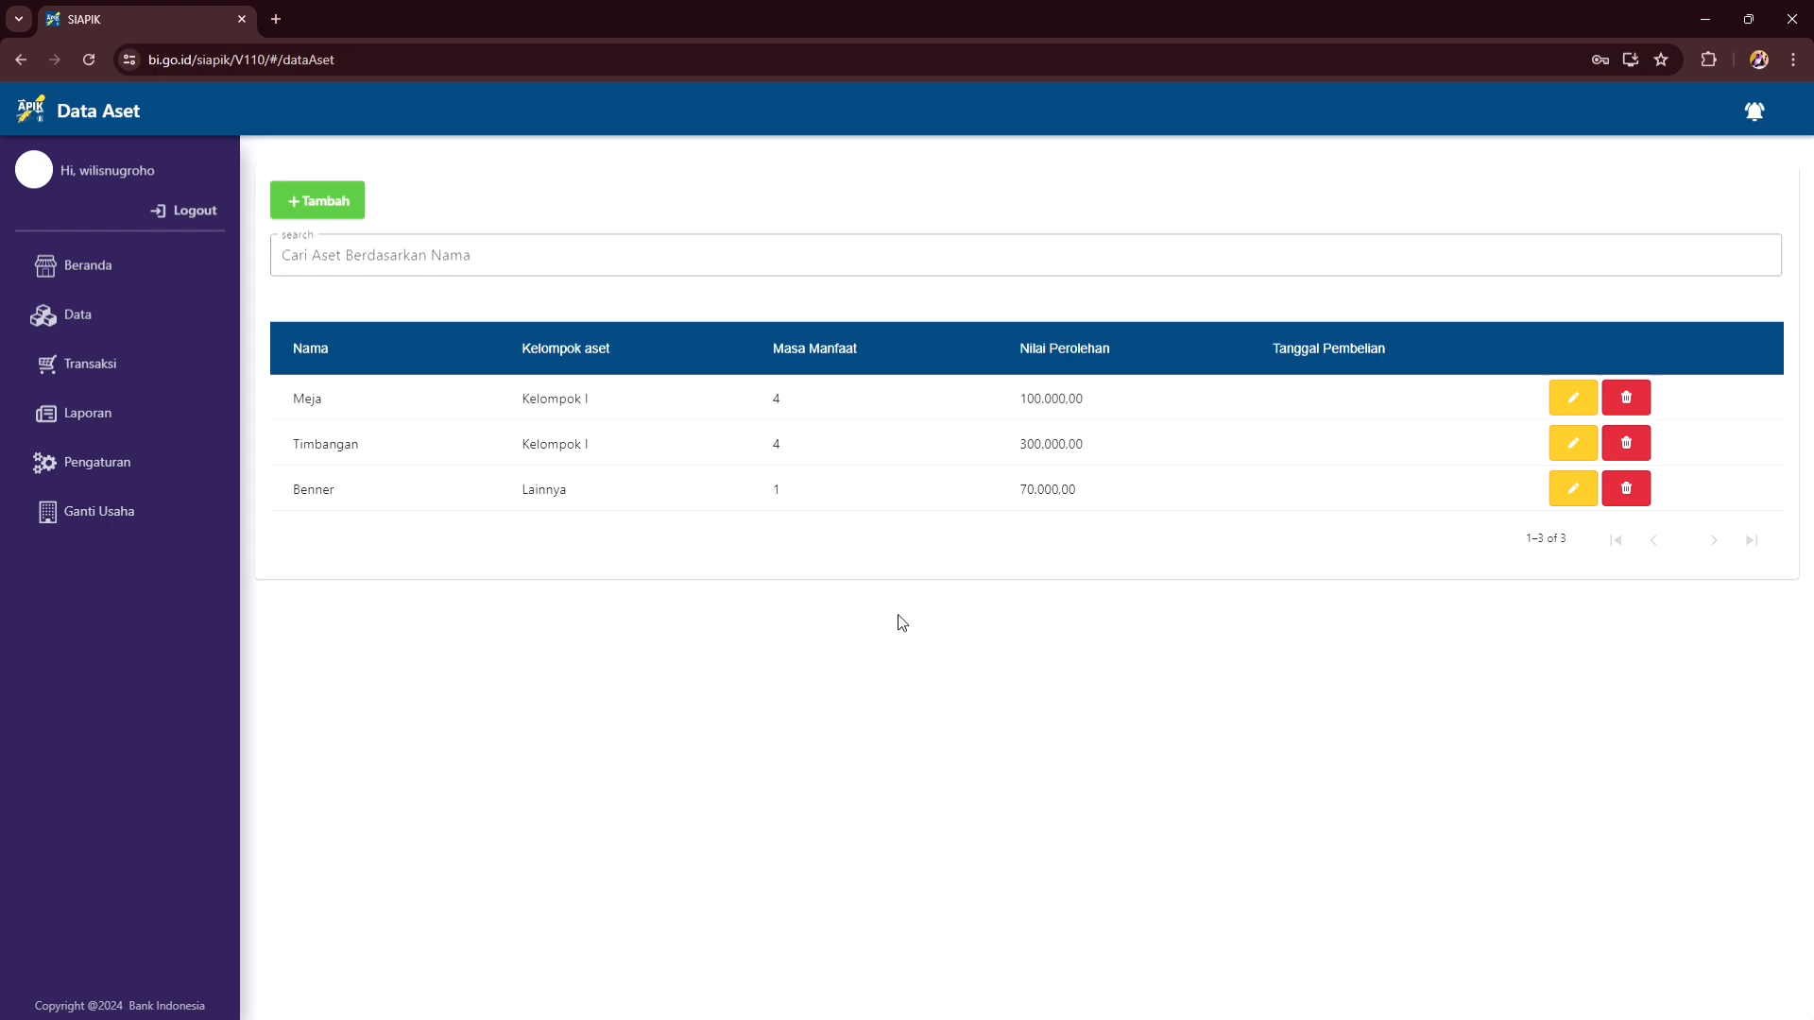
click(141, 338)
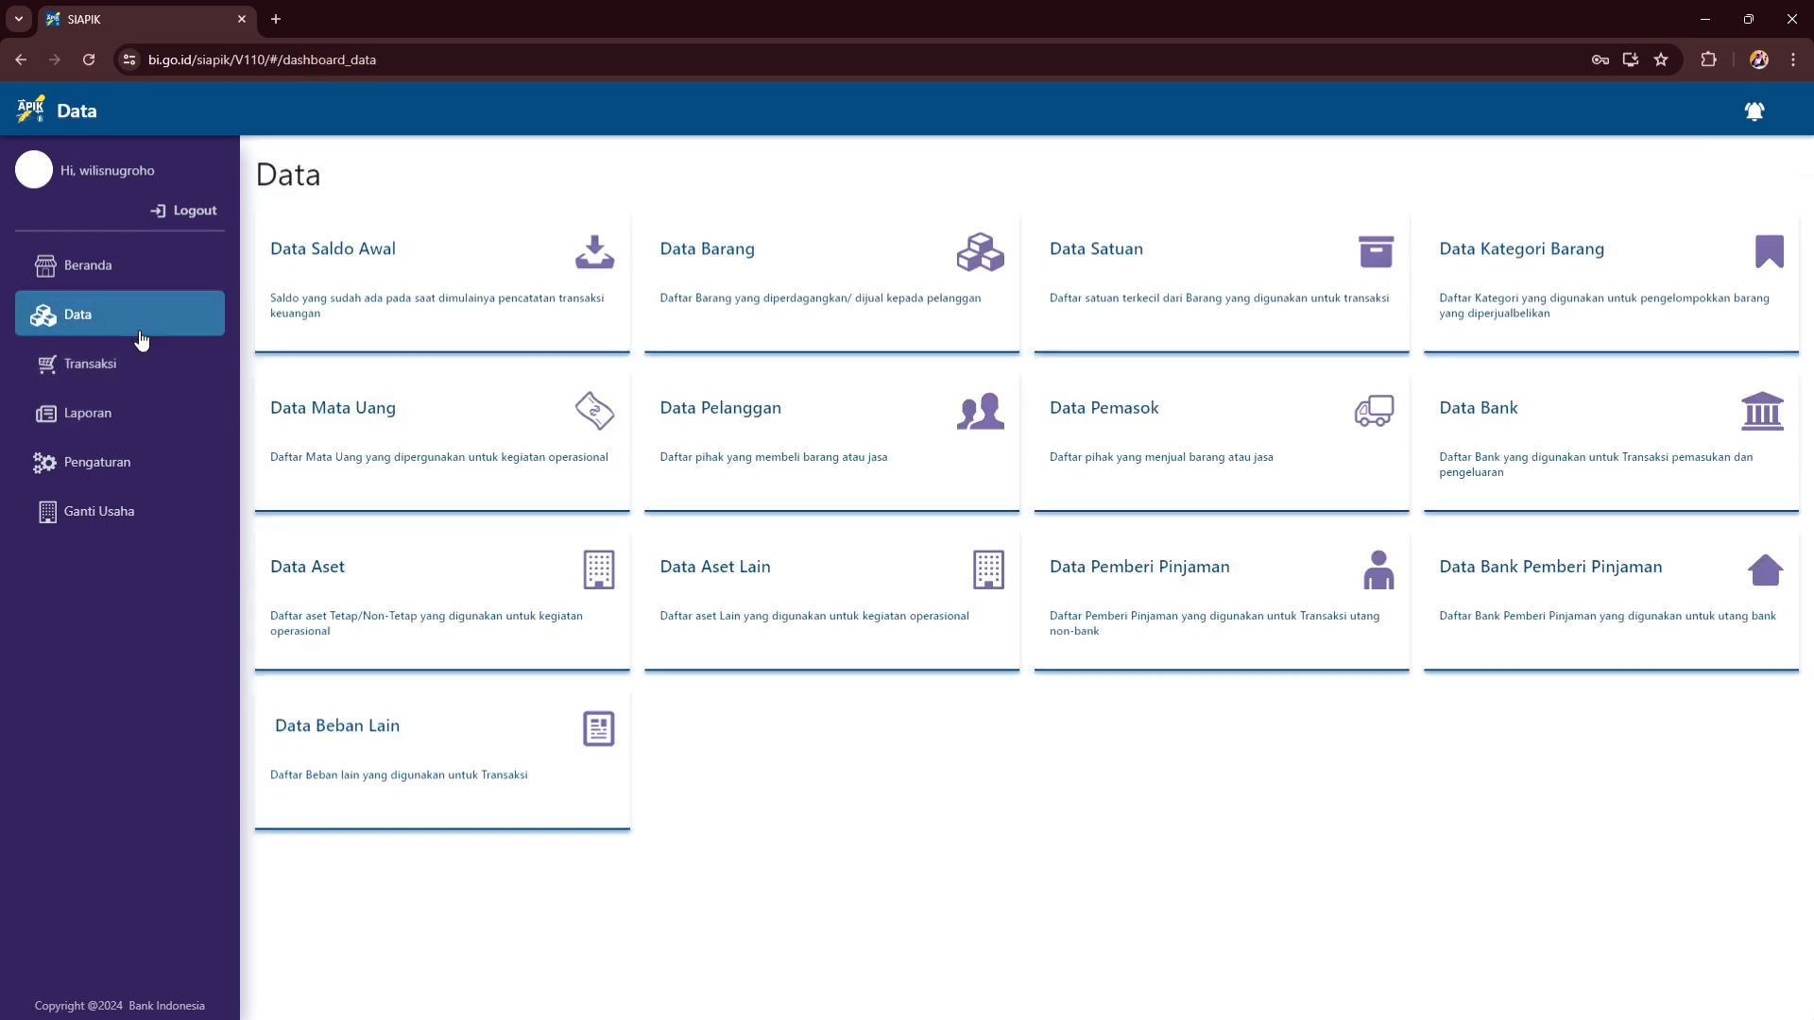
- Add the other asset Keranjang sayur valued at Rp200.000
click(707, 601)
click(319, 202)
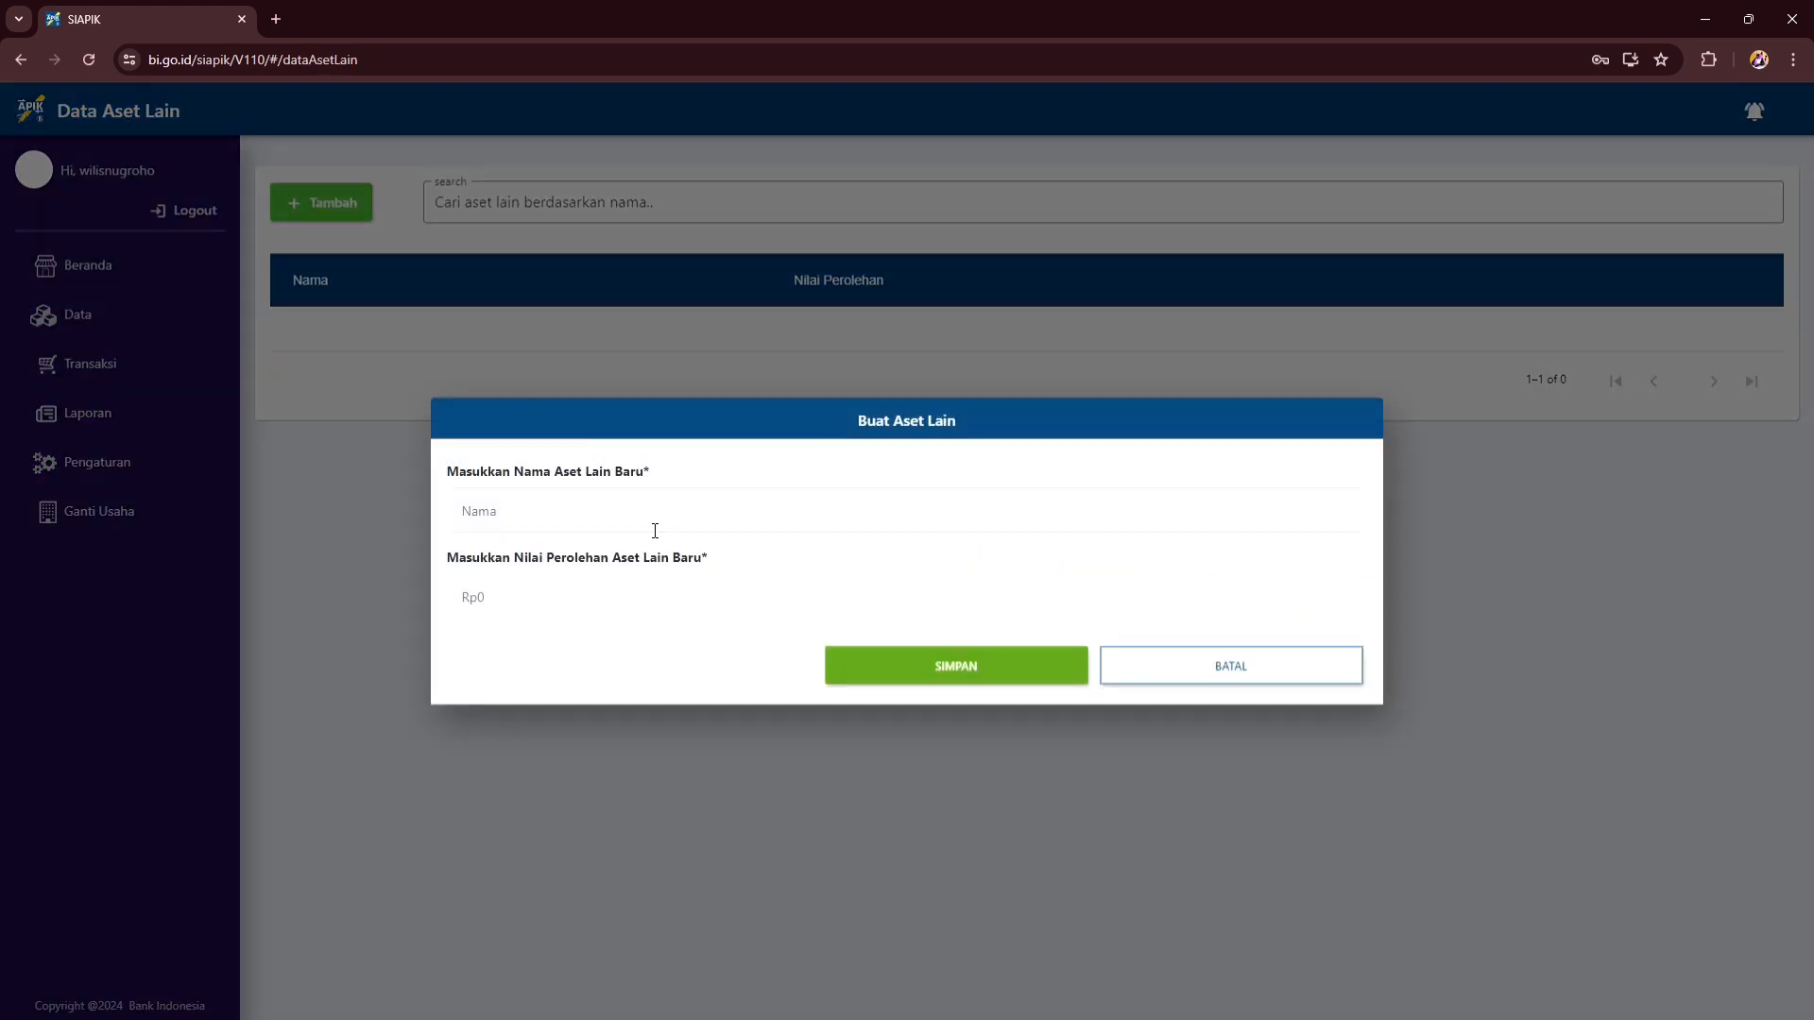
text(Keranjangb)
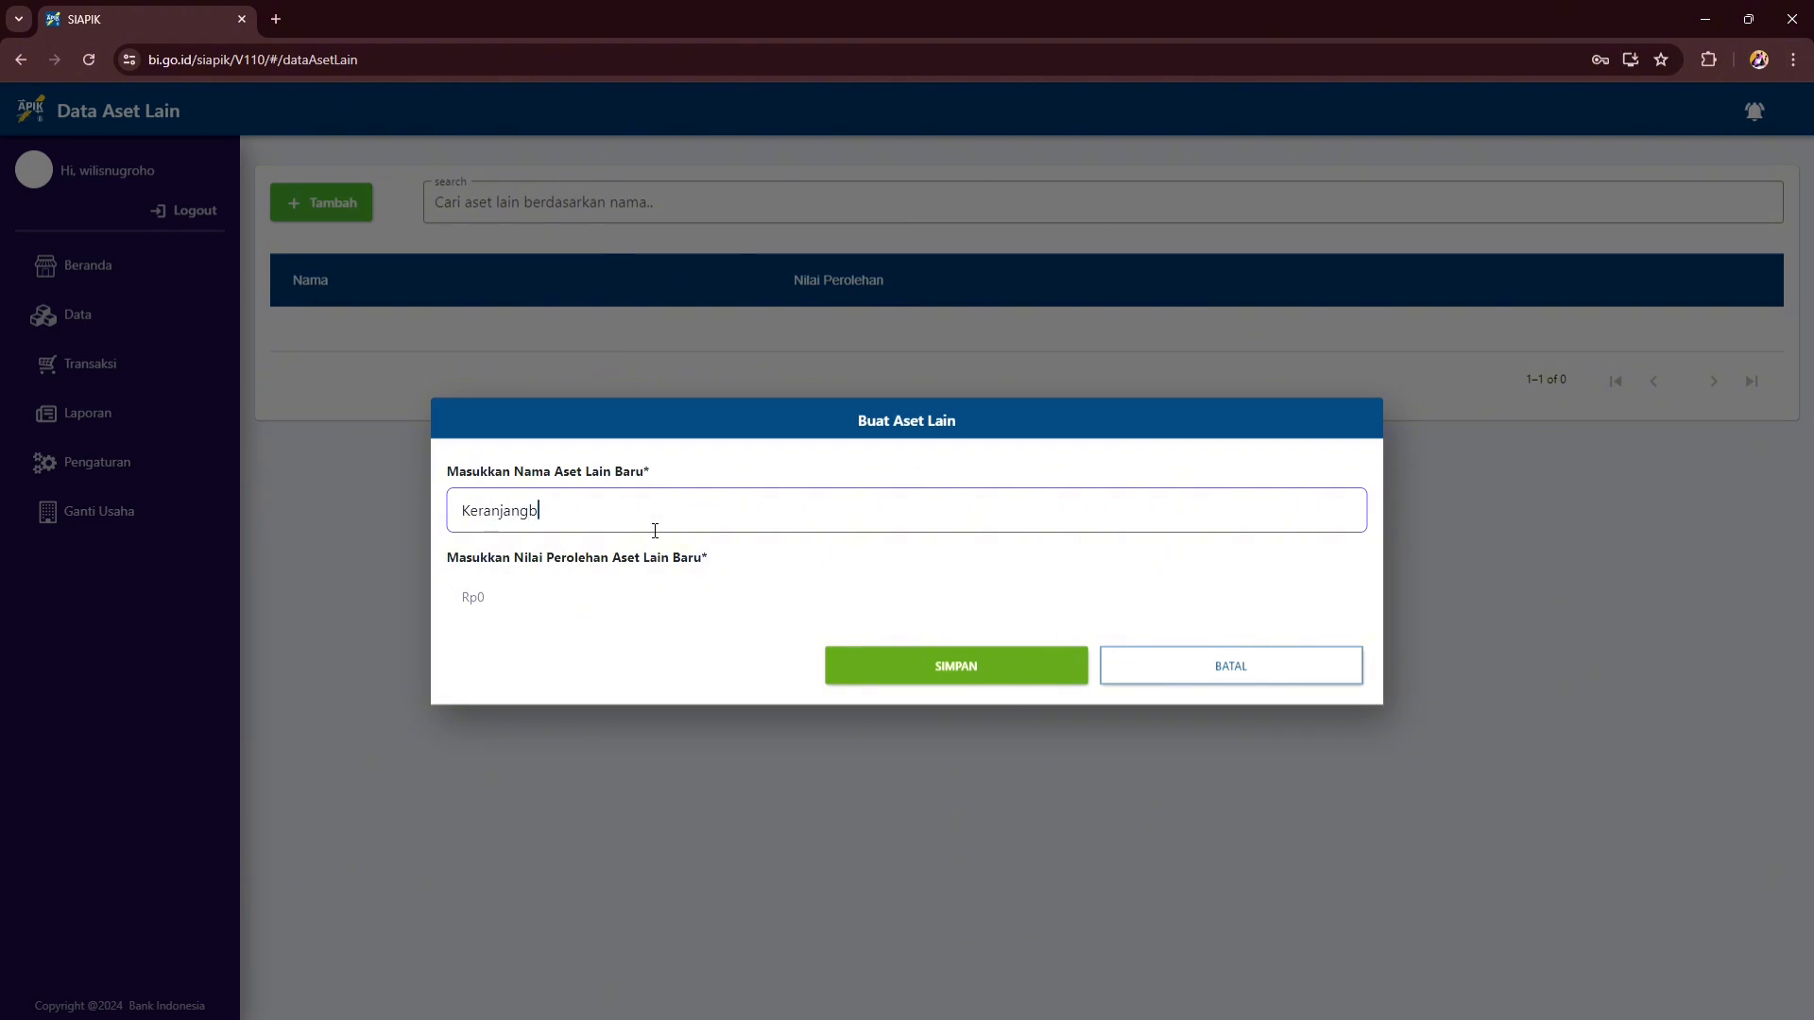
key(BackSpace)
click(670, 609)
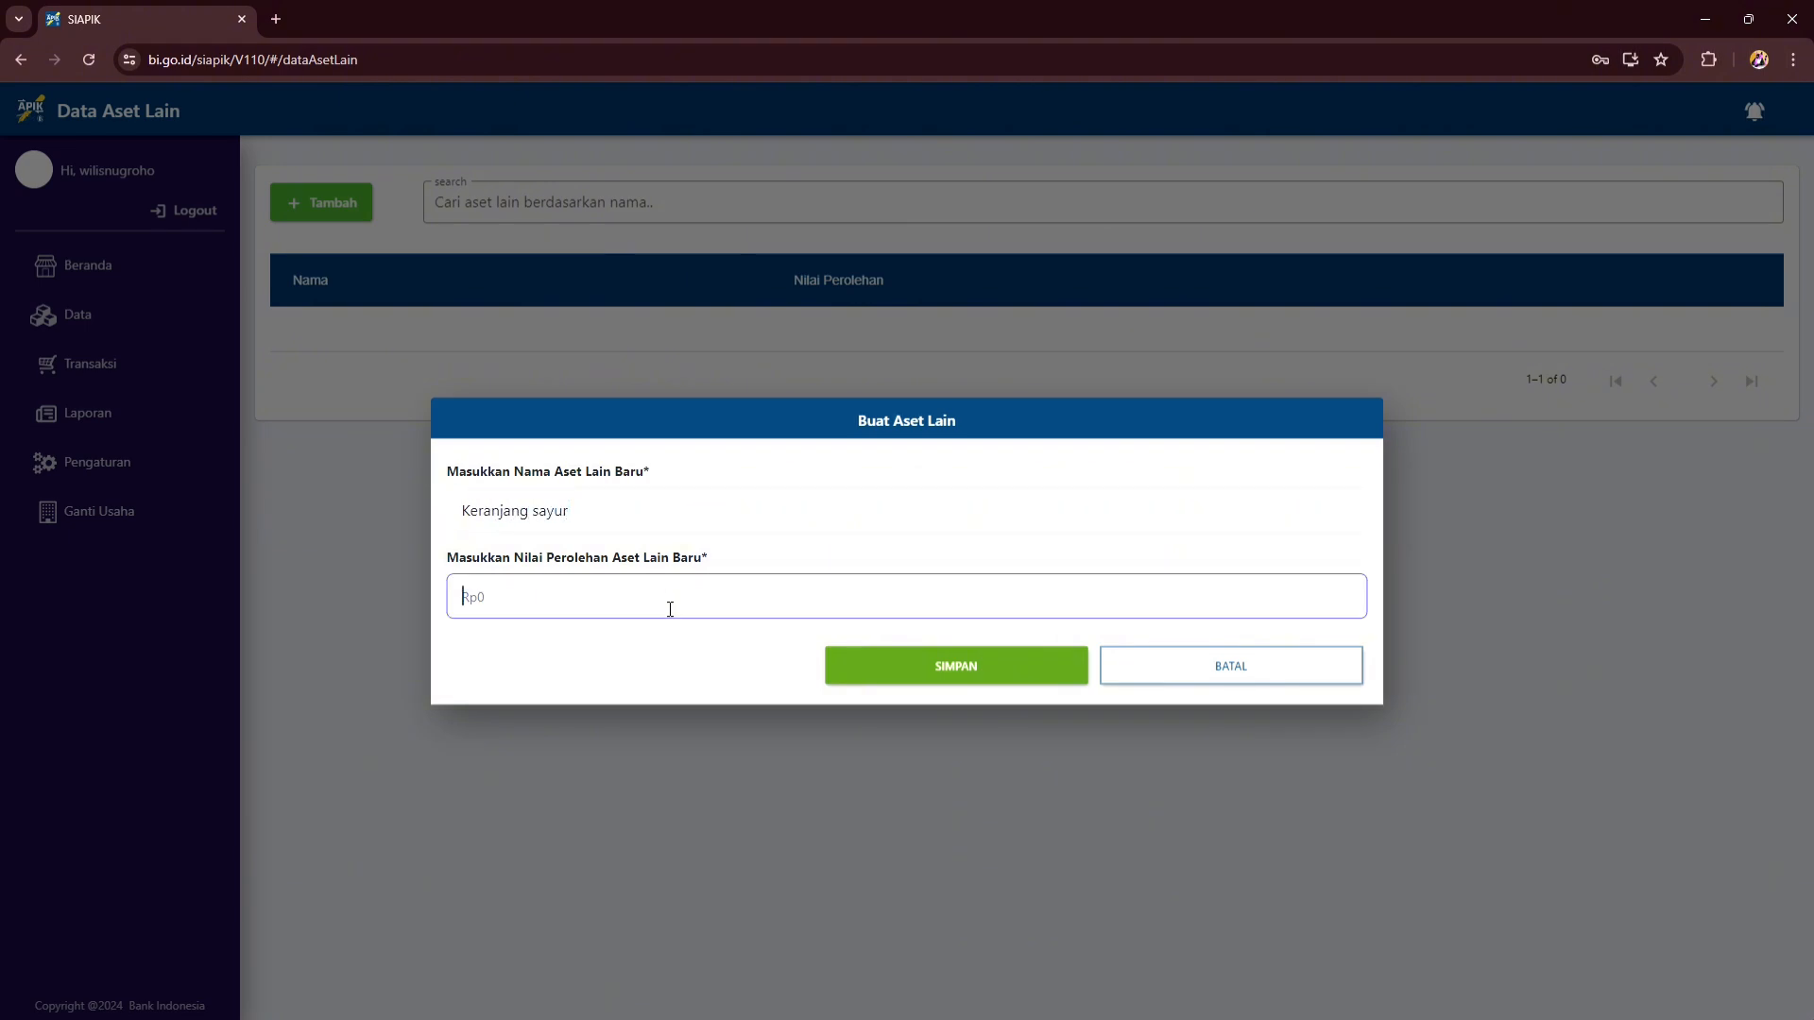
text(2000000)
click(869, 667)
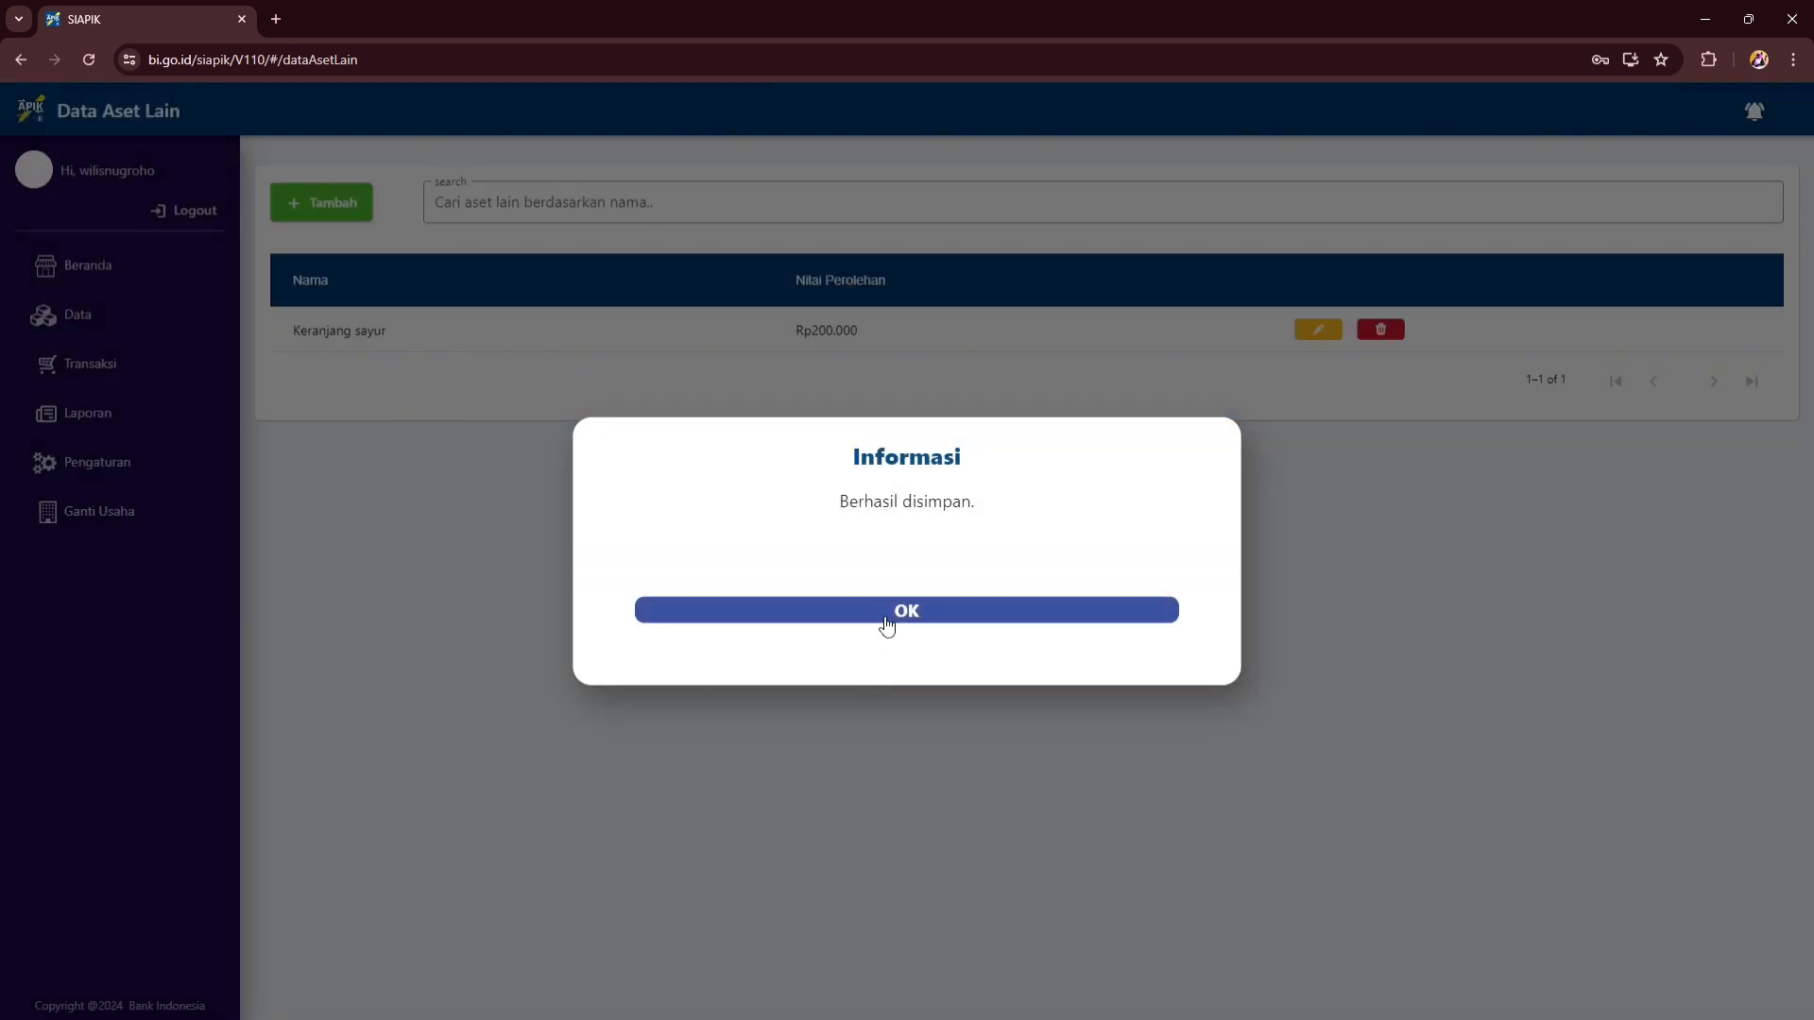
click(881, 621)
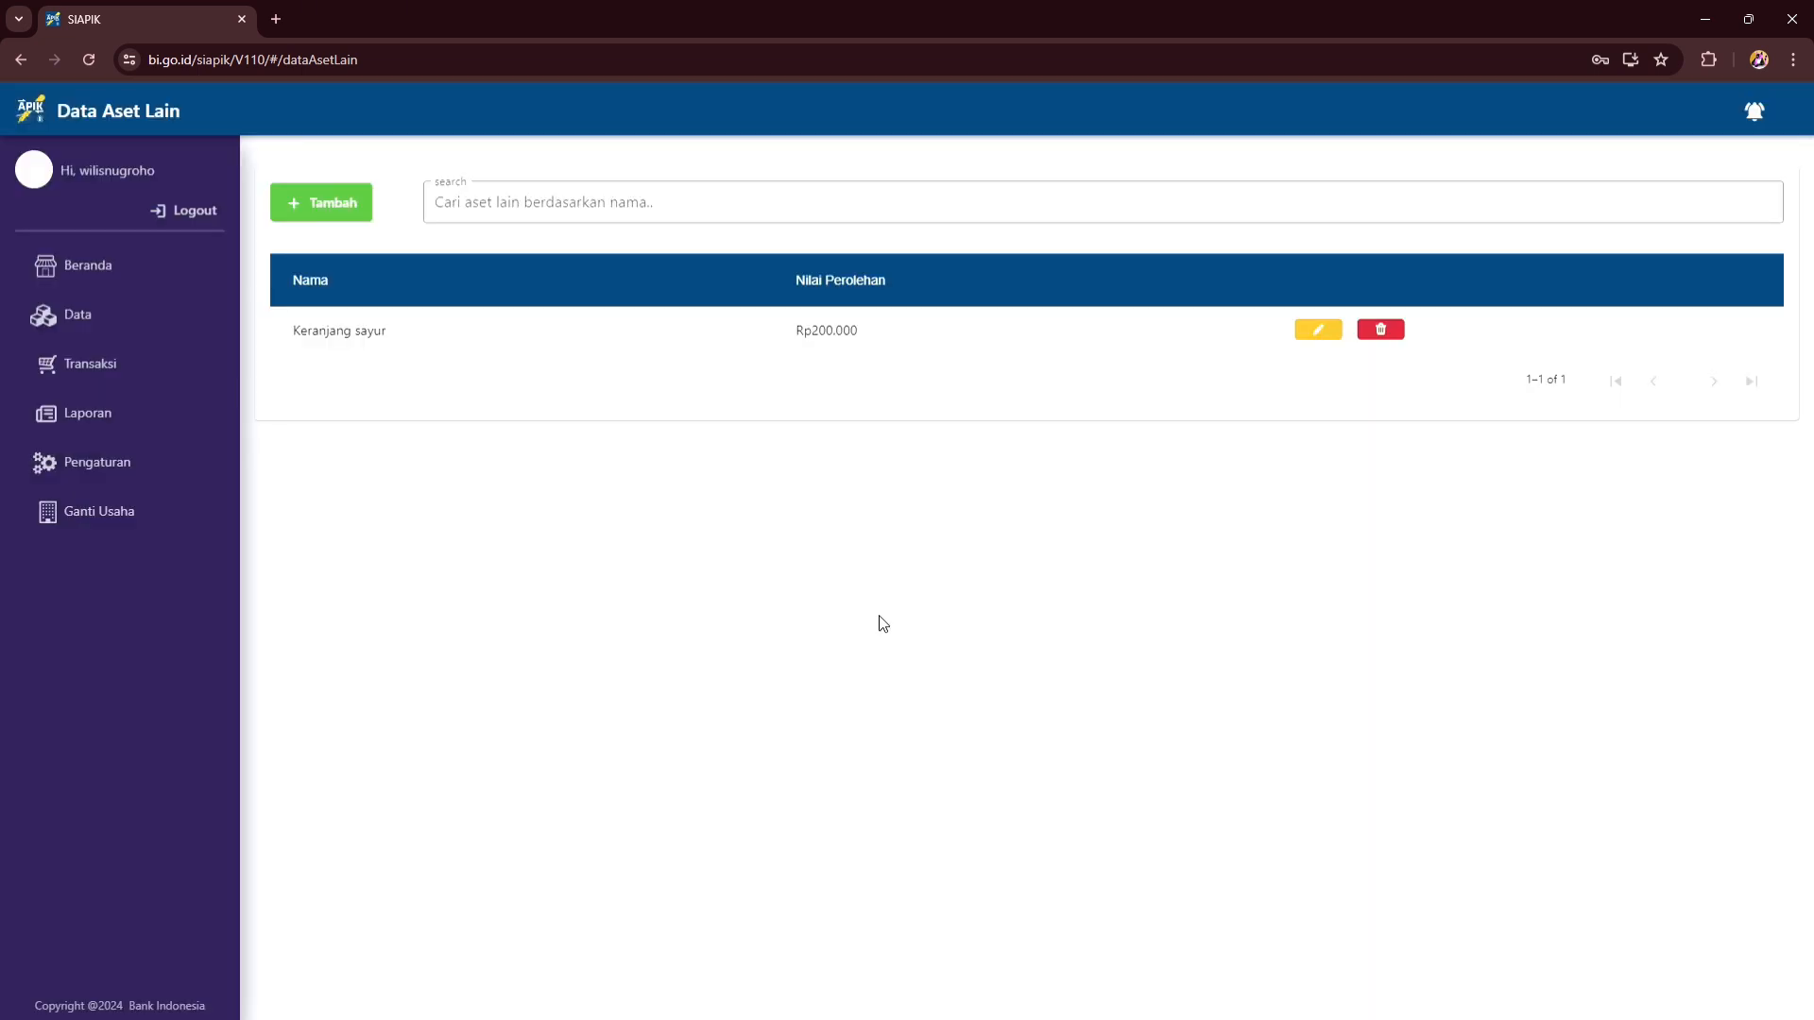
- Add the other asset Plastik packing valued at Rp30.000
click(344, 193)
click(540, 522)
text(Pl)
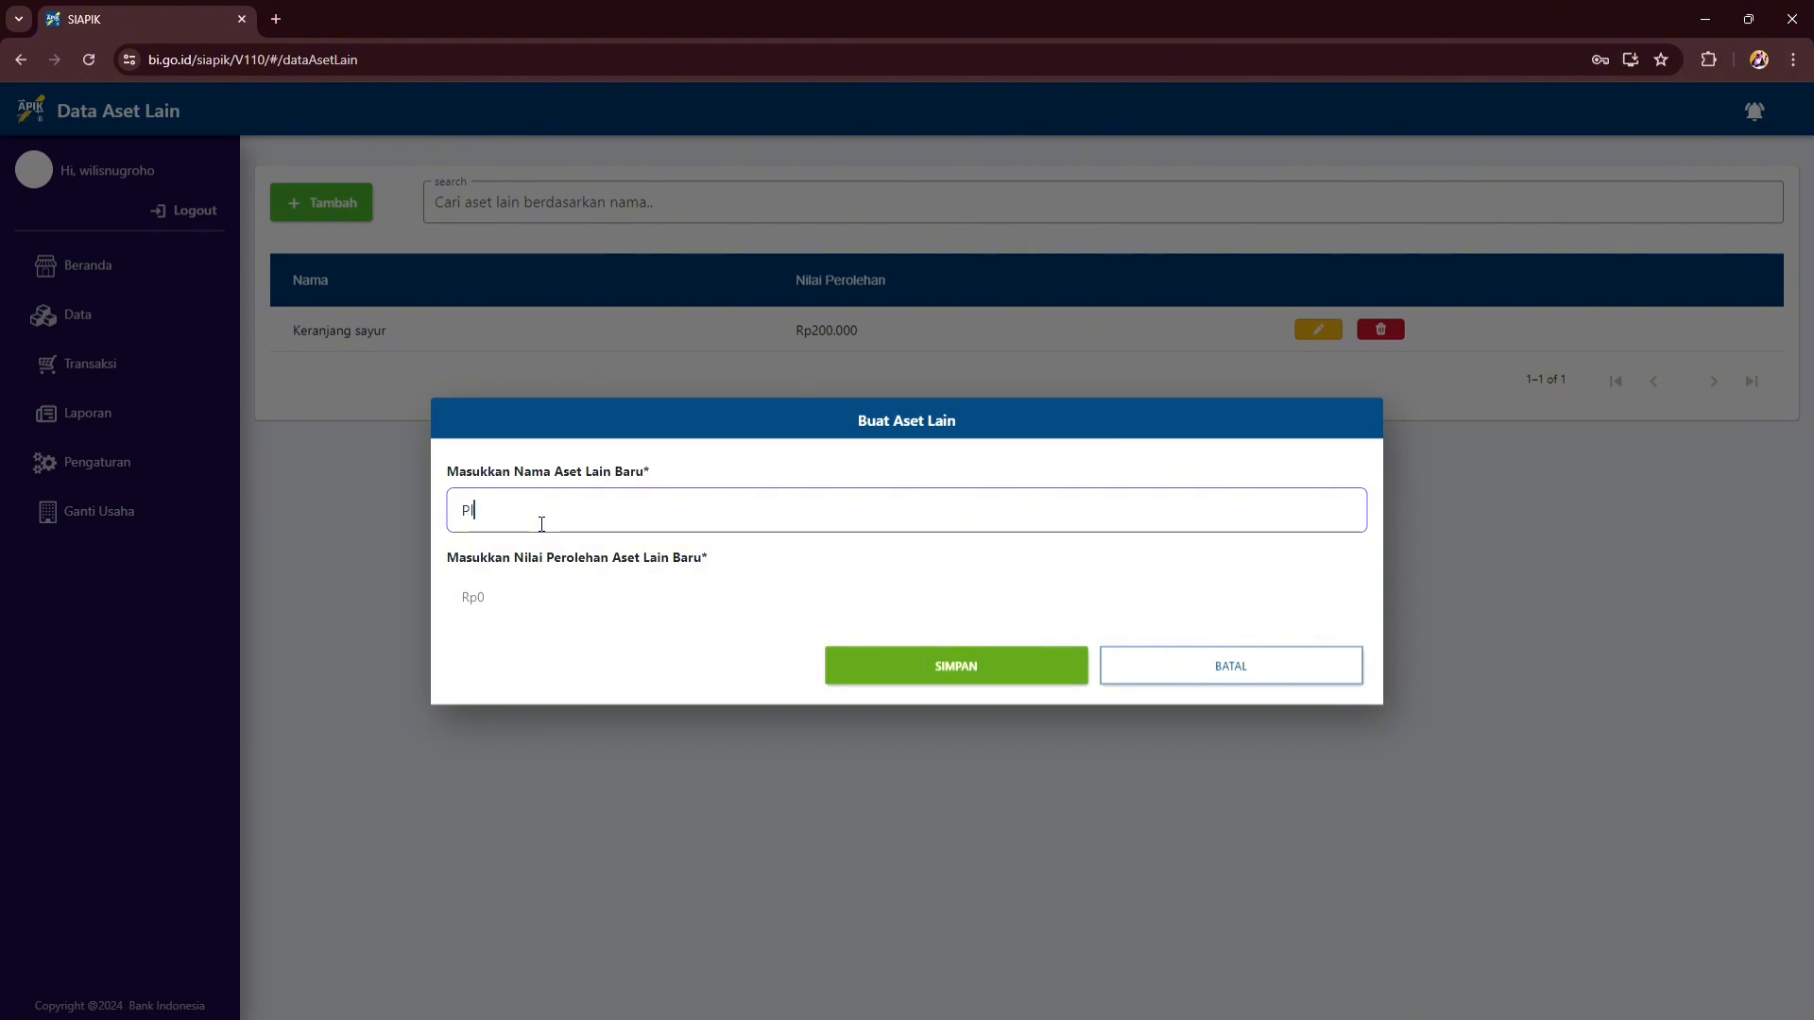
text(astik packing)
click(570, 603)
text(3)
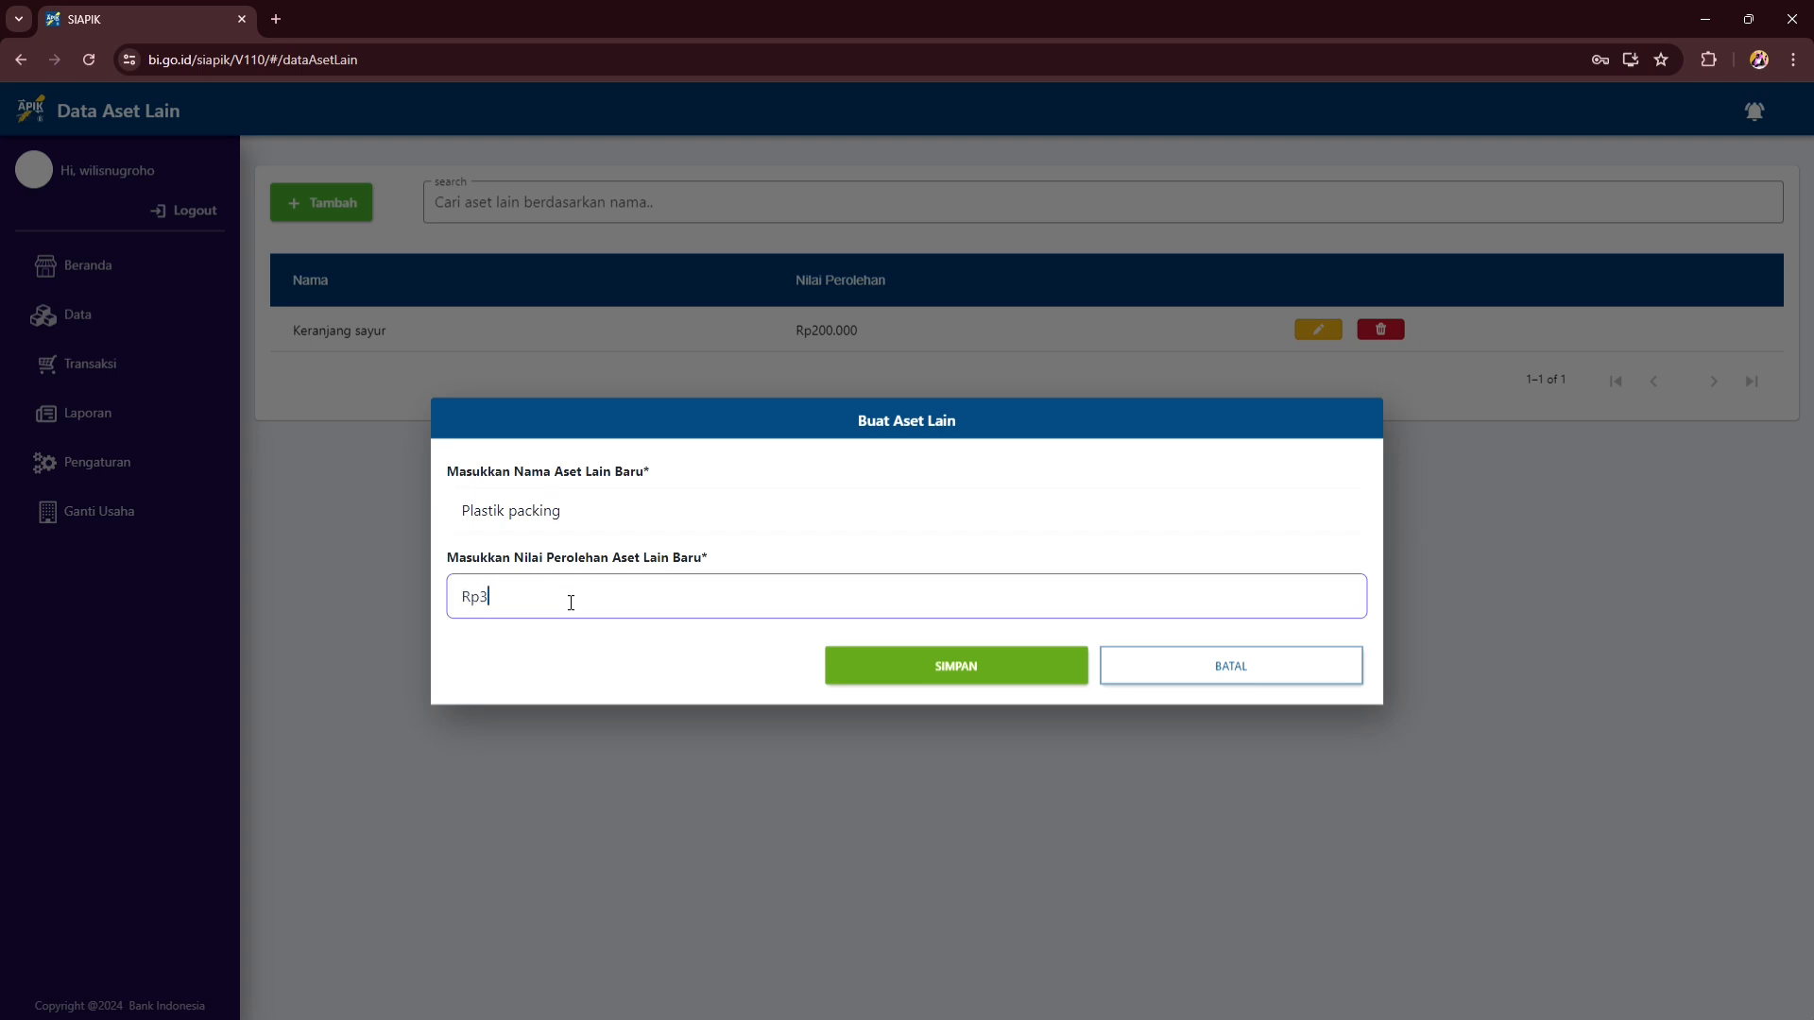
text(0.000)
click(874, 673)
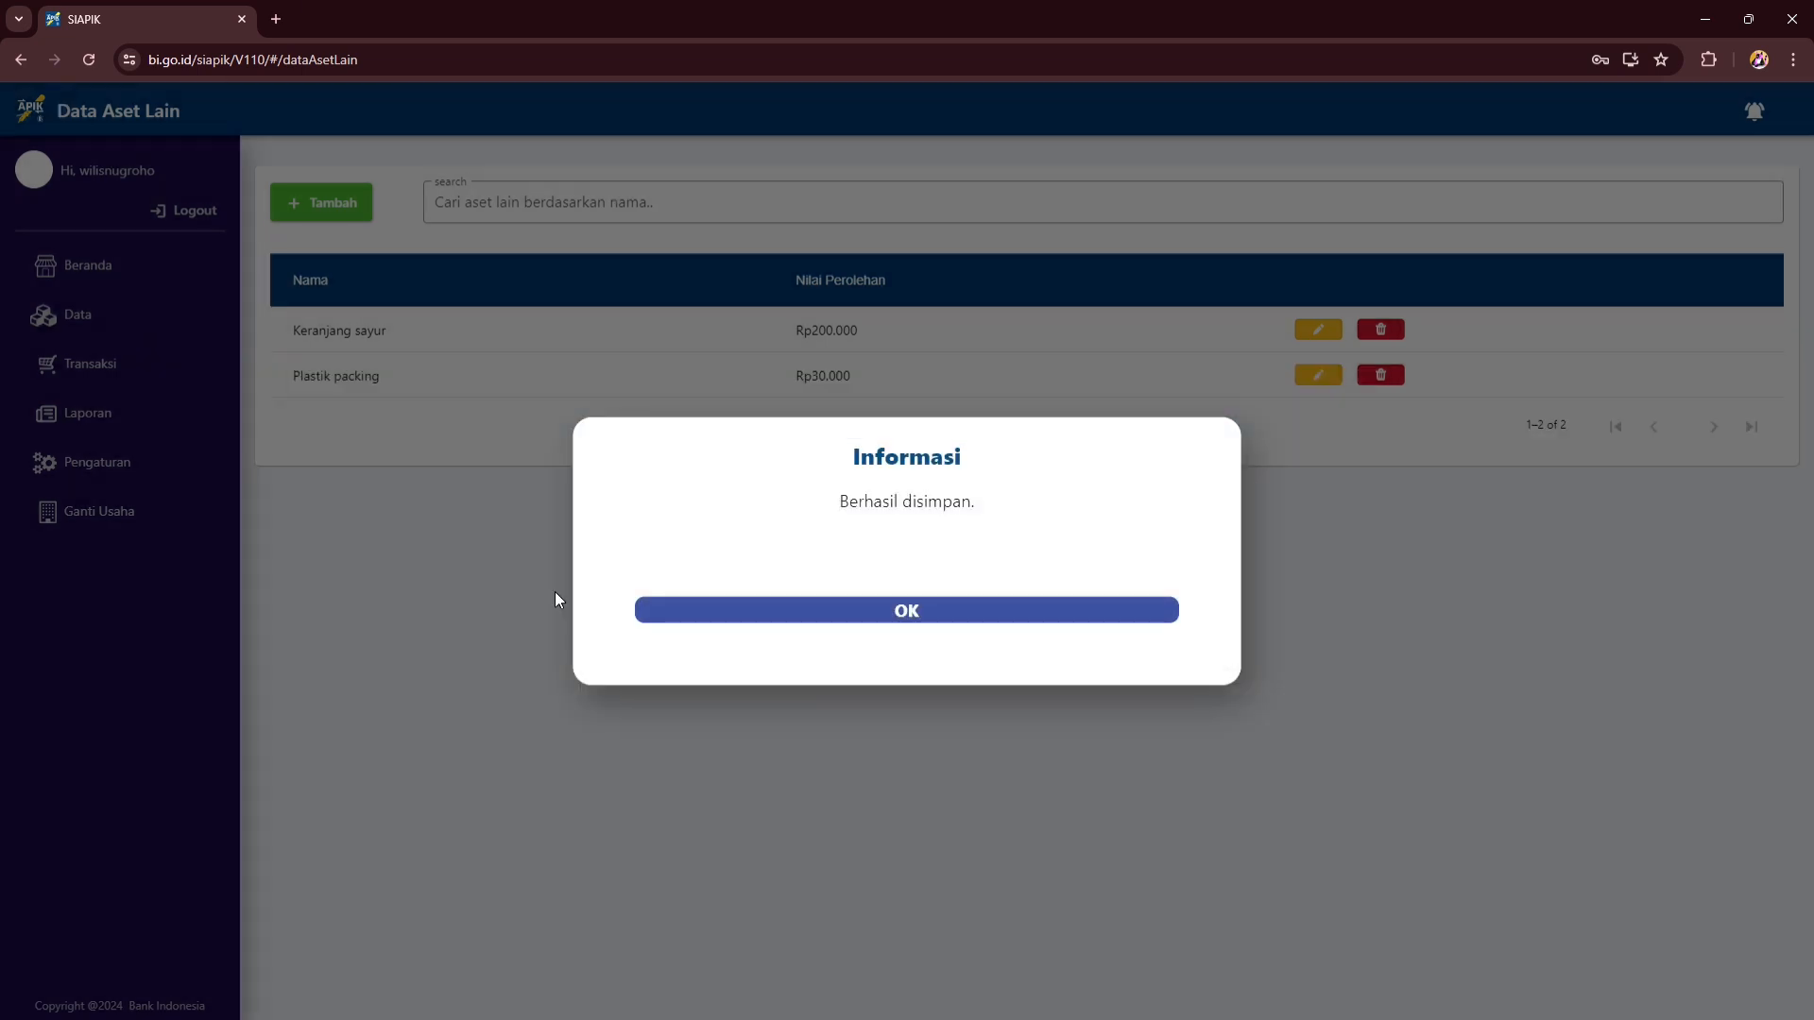
click(711, 609)
- Start a goods sale and add 100 Bayam Hidroponik as the item row
click(123, 366)
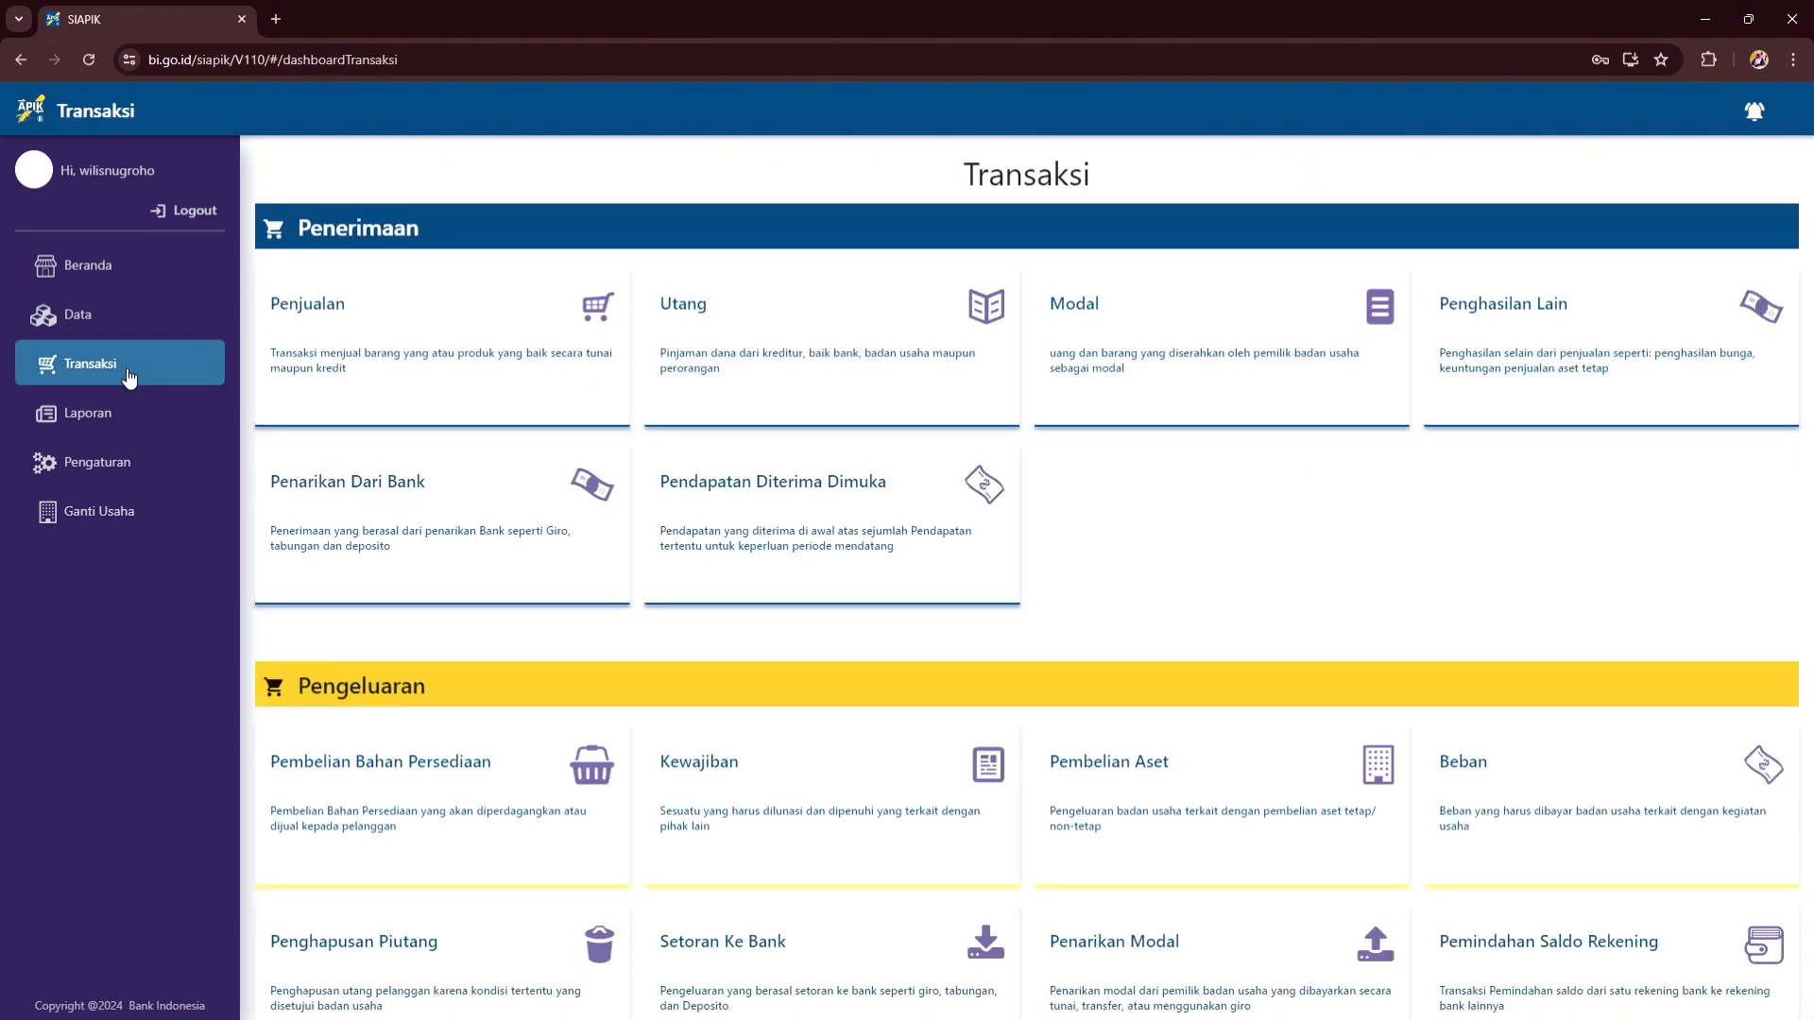
scroll(564, 386, down, 4)
scroll(564, 386, up, 4)
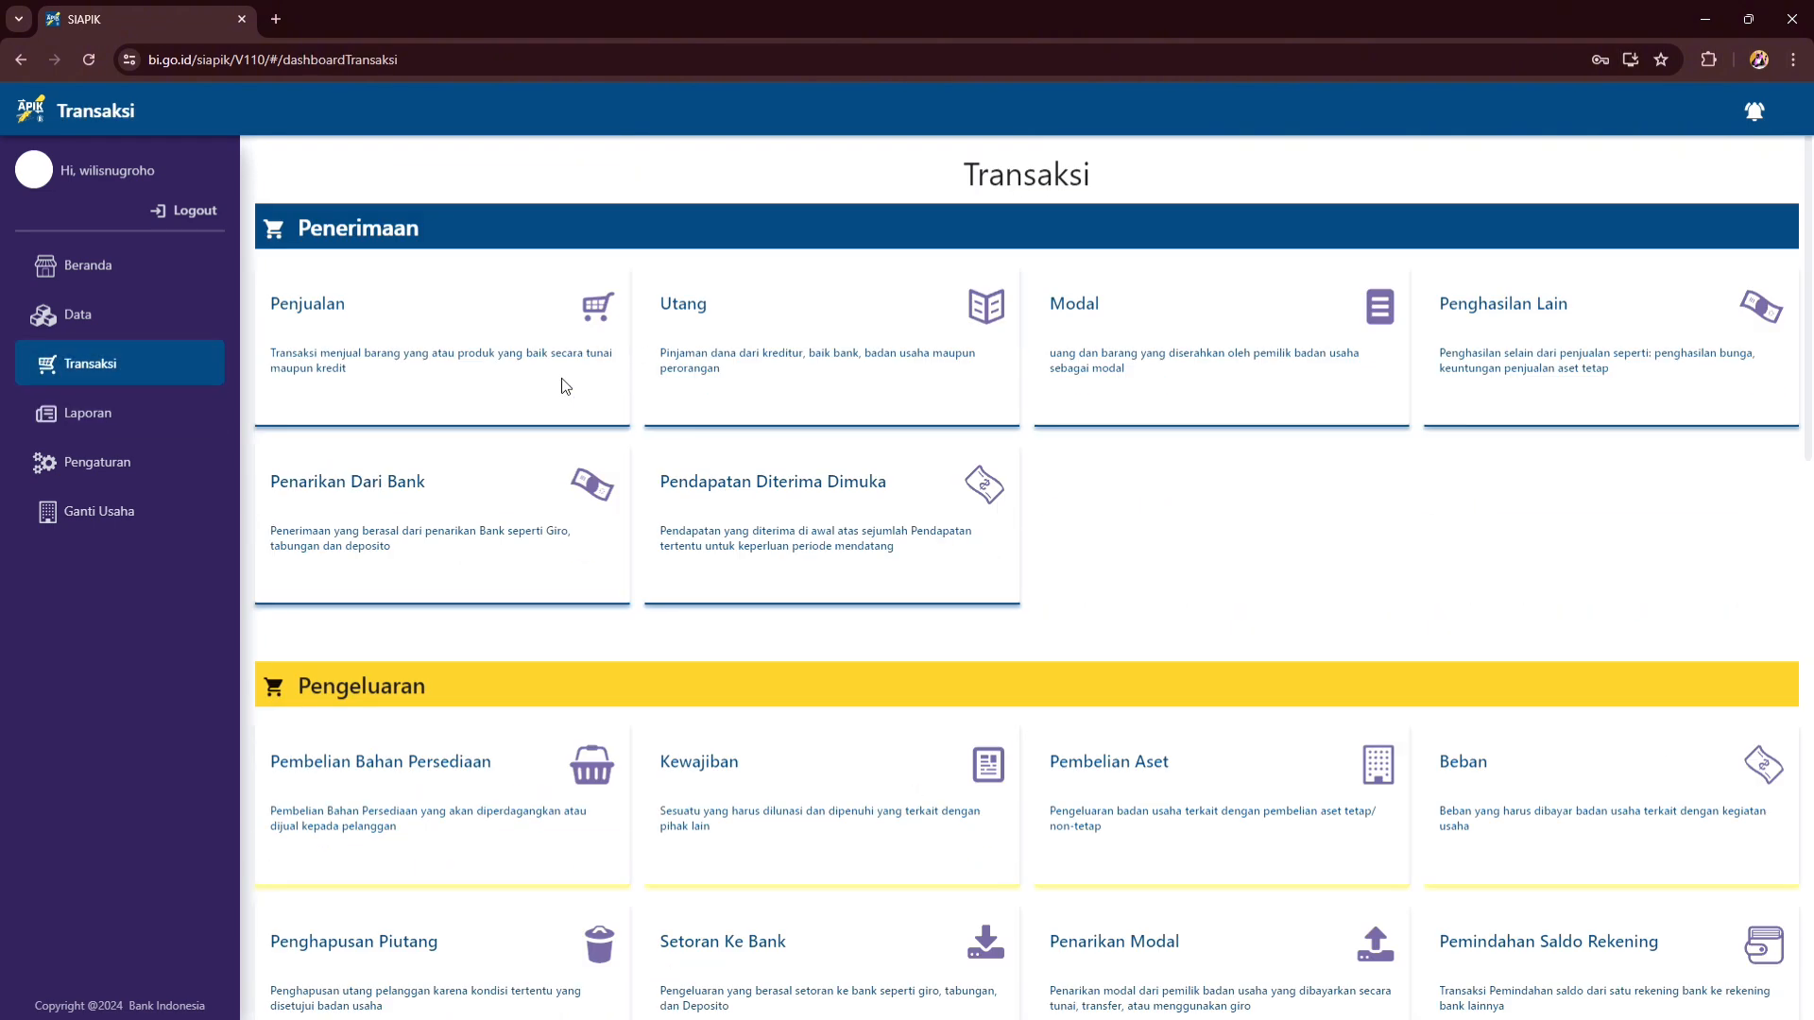
click(435, 312)
click(288, 270)
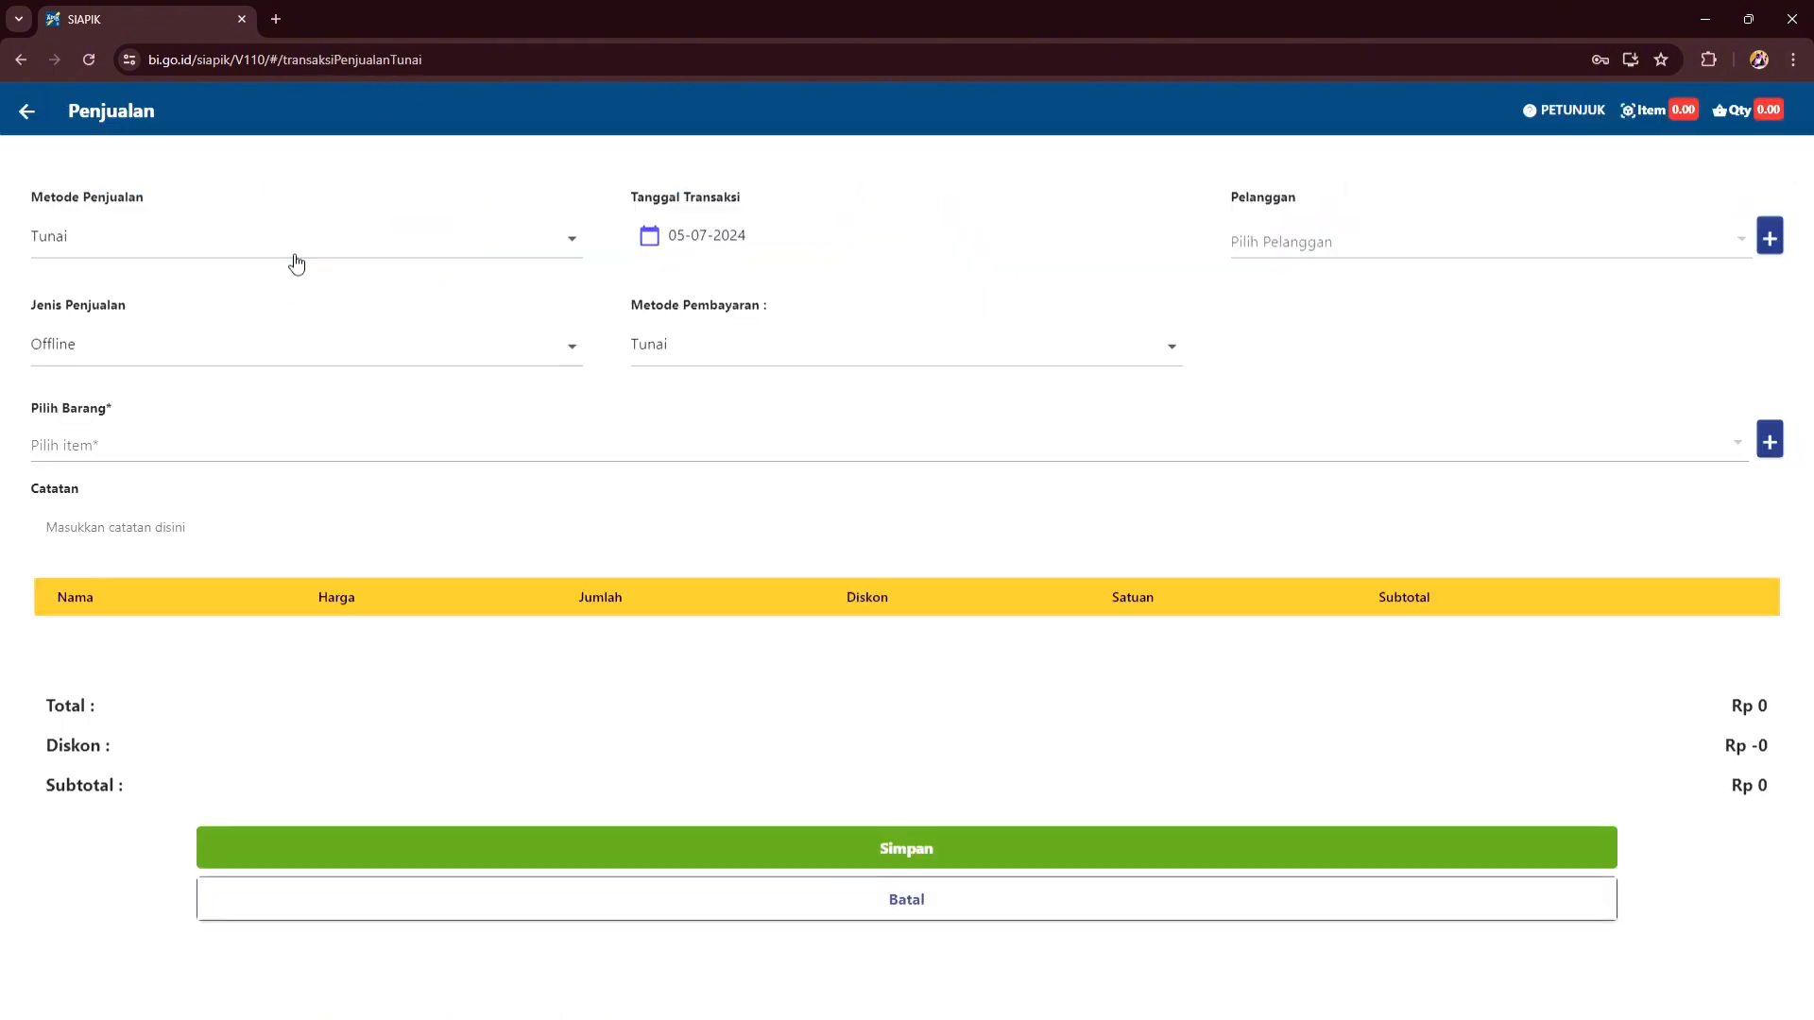
click(394, 437)
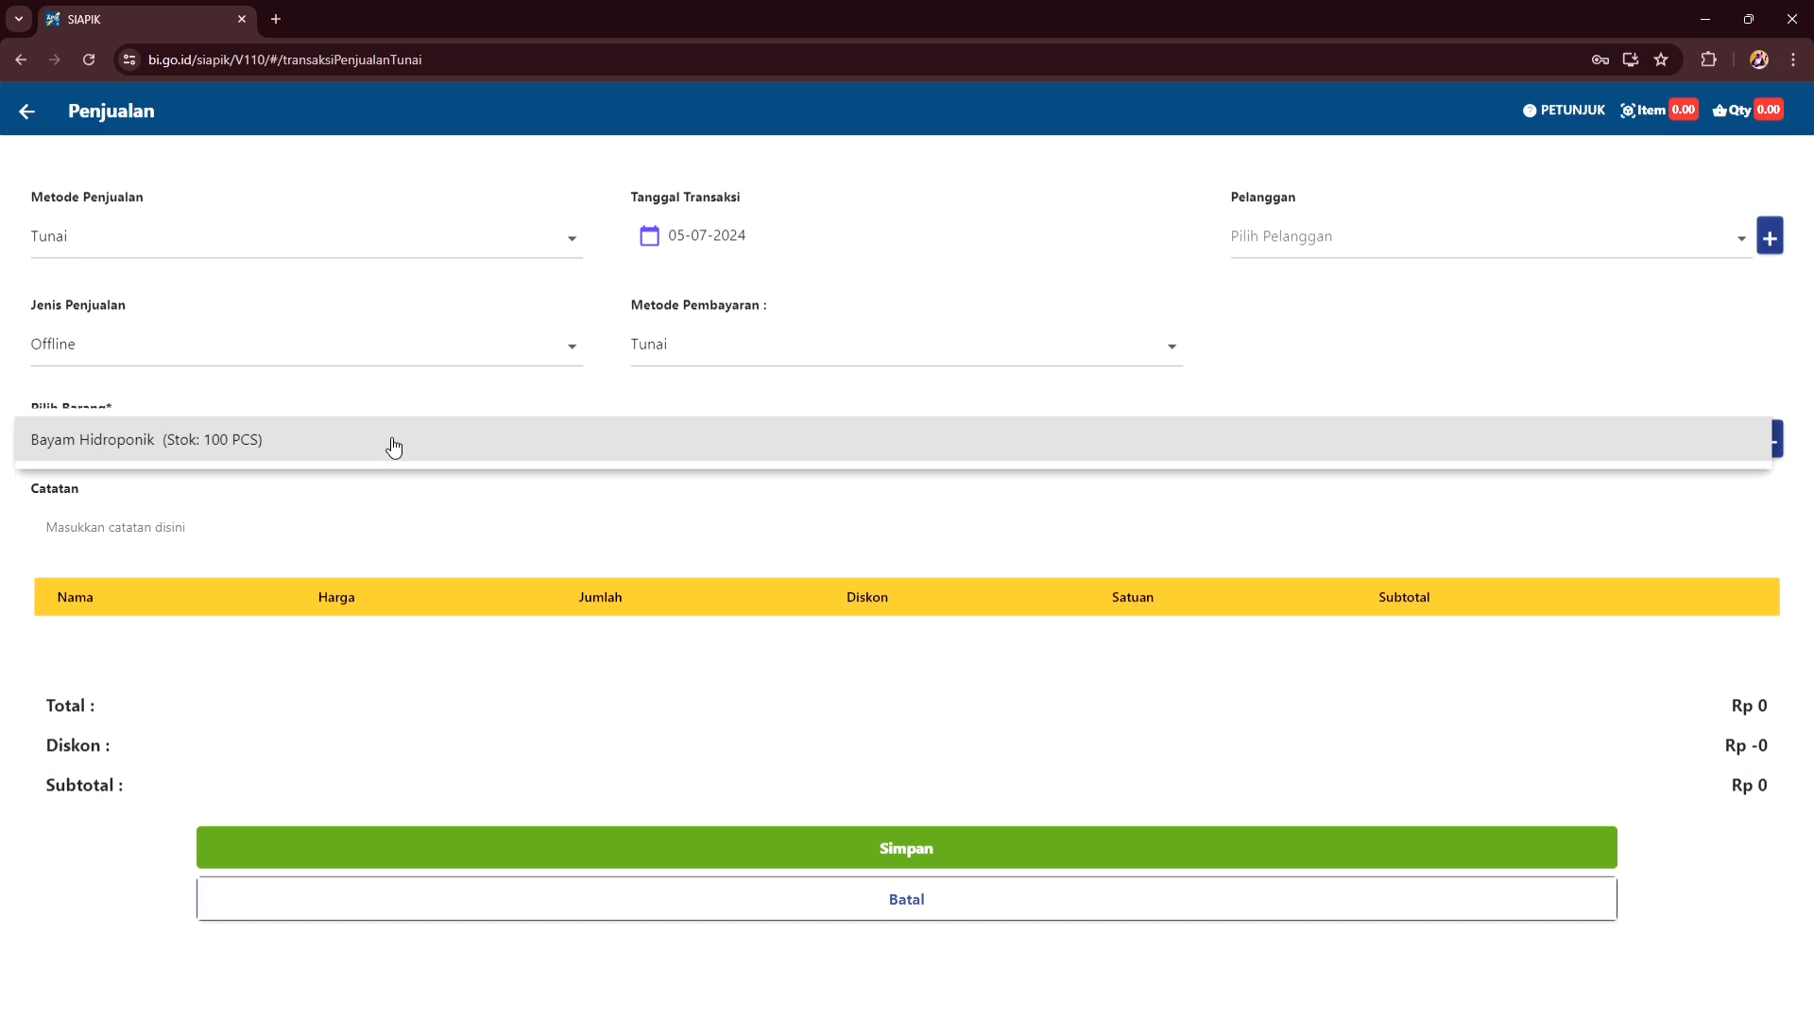
click(393, 441)
click(861, 559)
text(1)
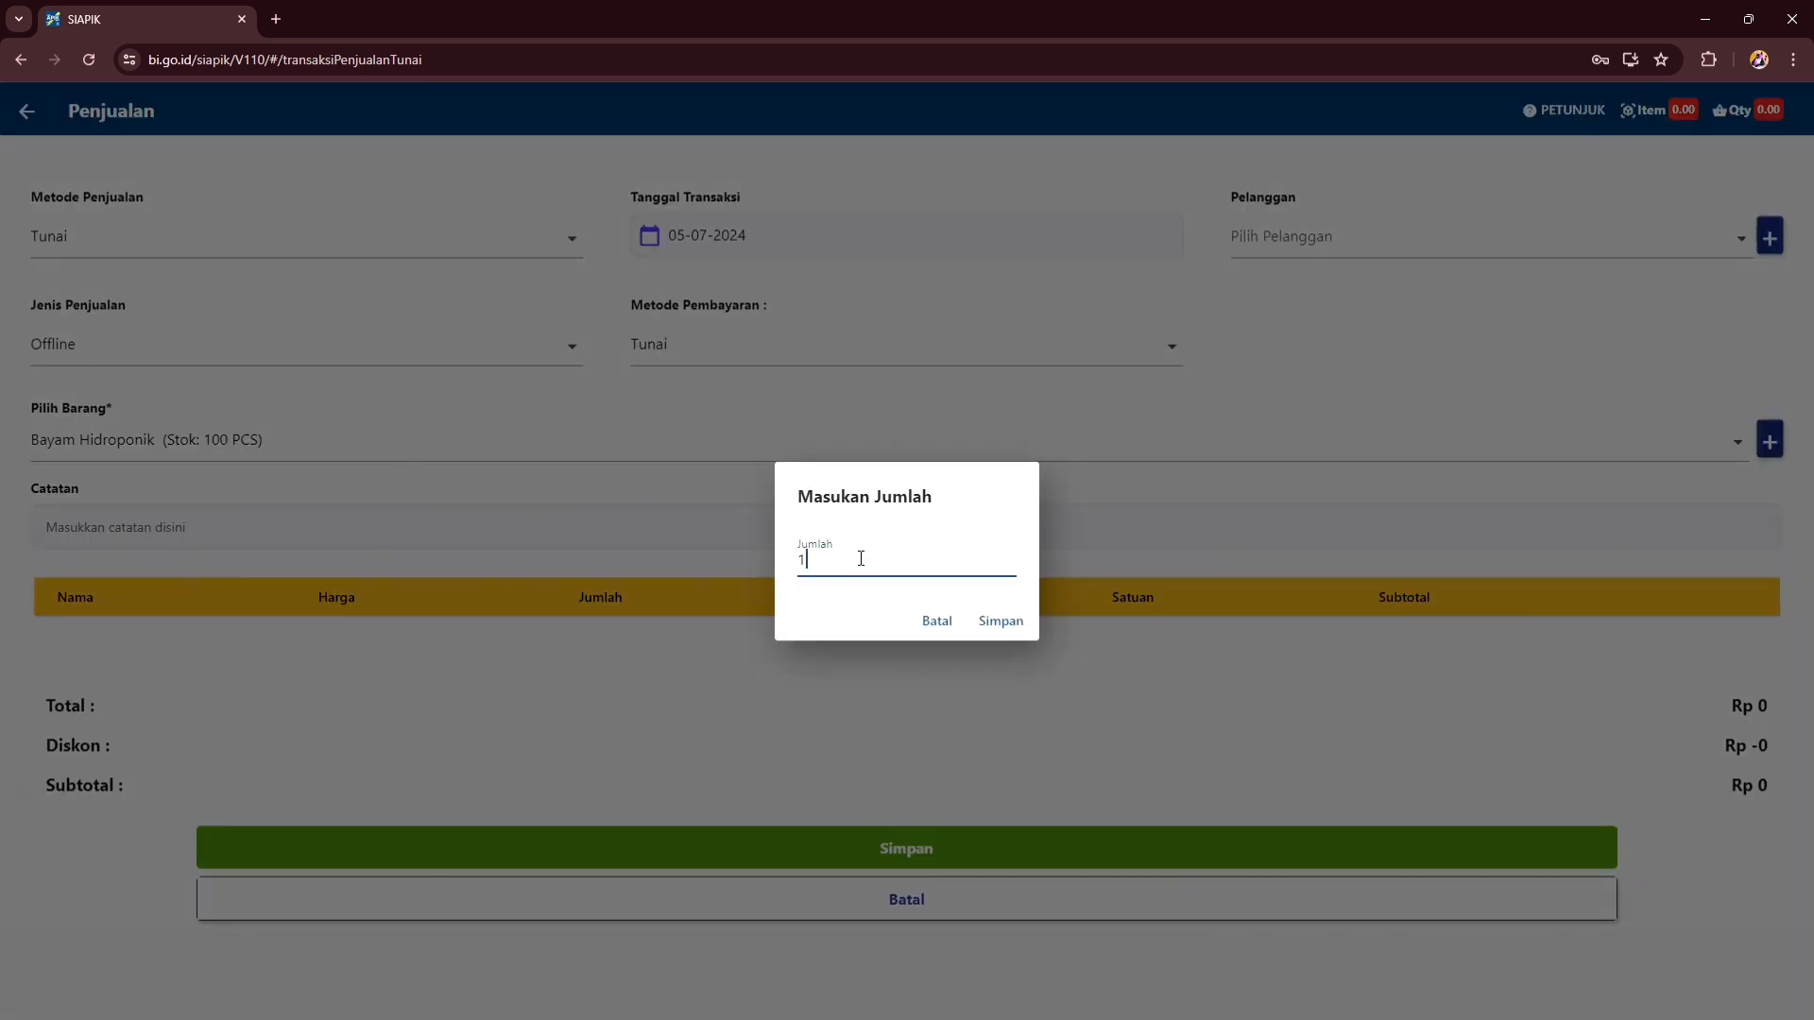
text(00)
click(1001, 623)
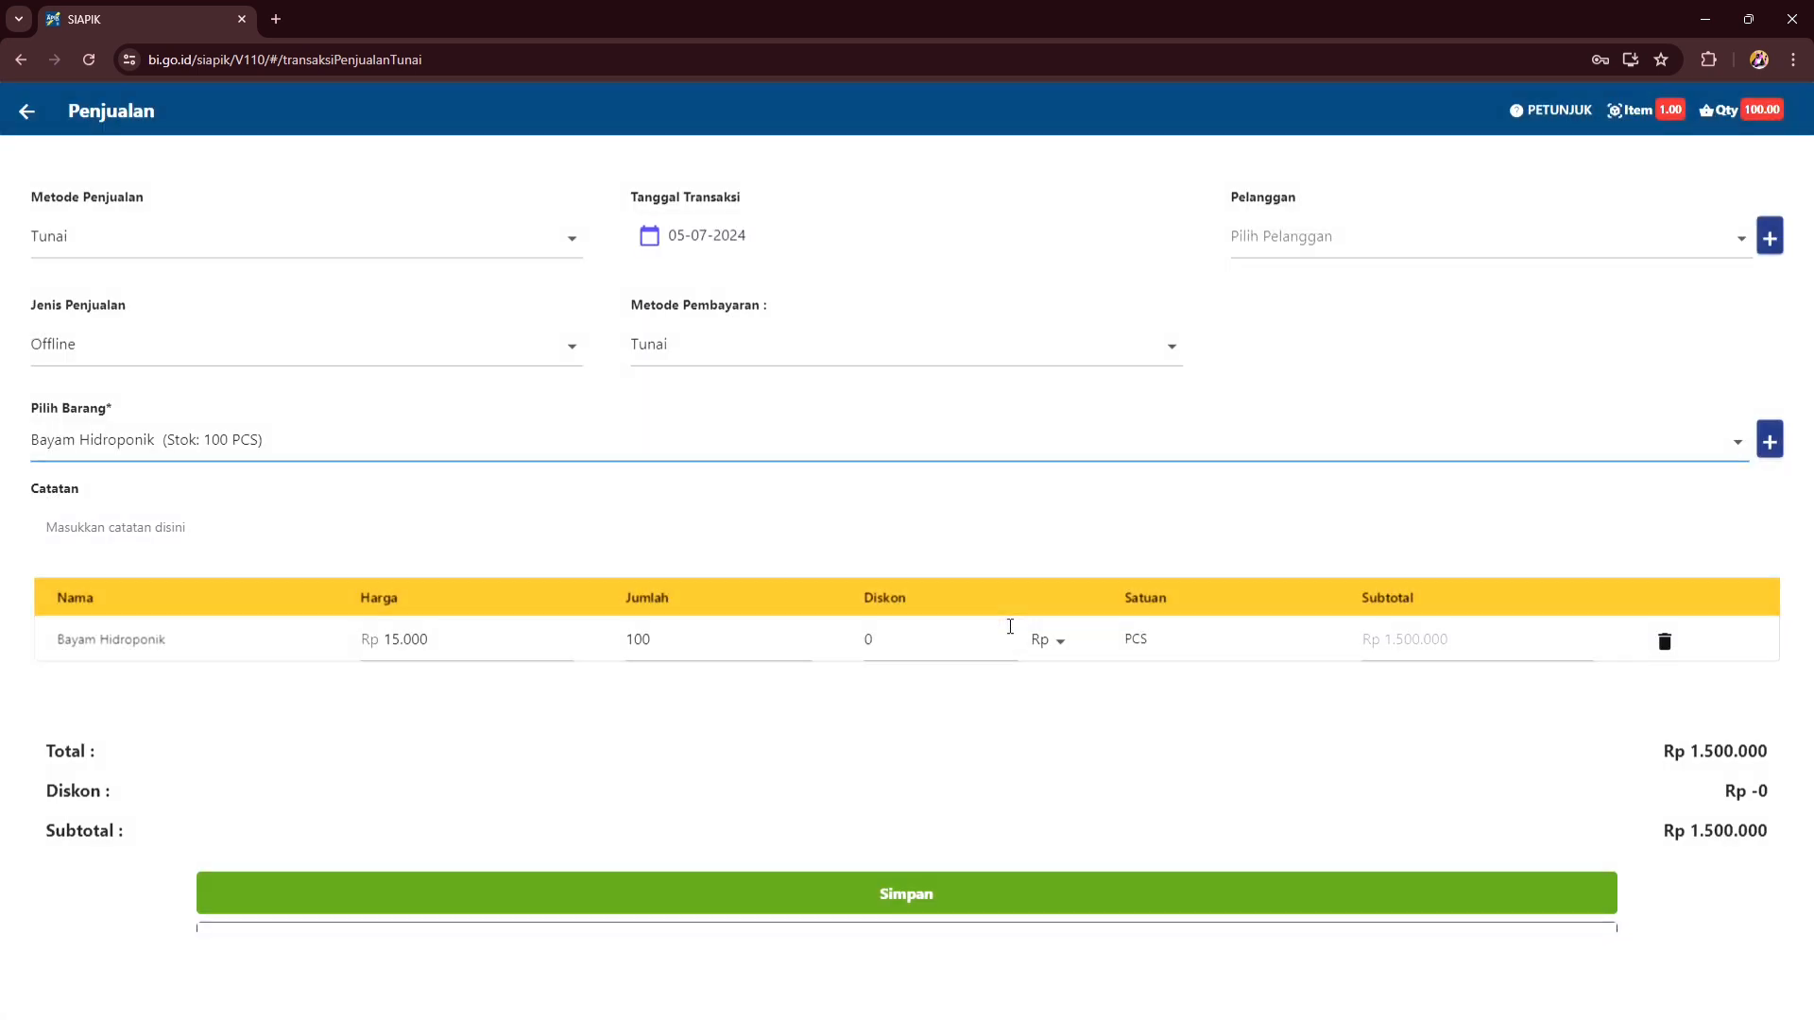
- Date the sale 02-07-2024, choose the customer, and save the Rp 1.500.000 sale
click(1019, 256)
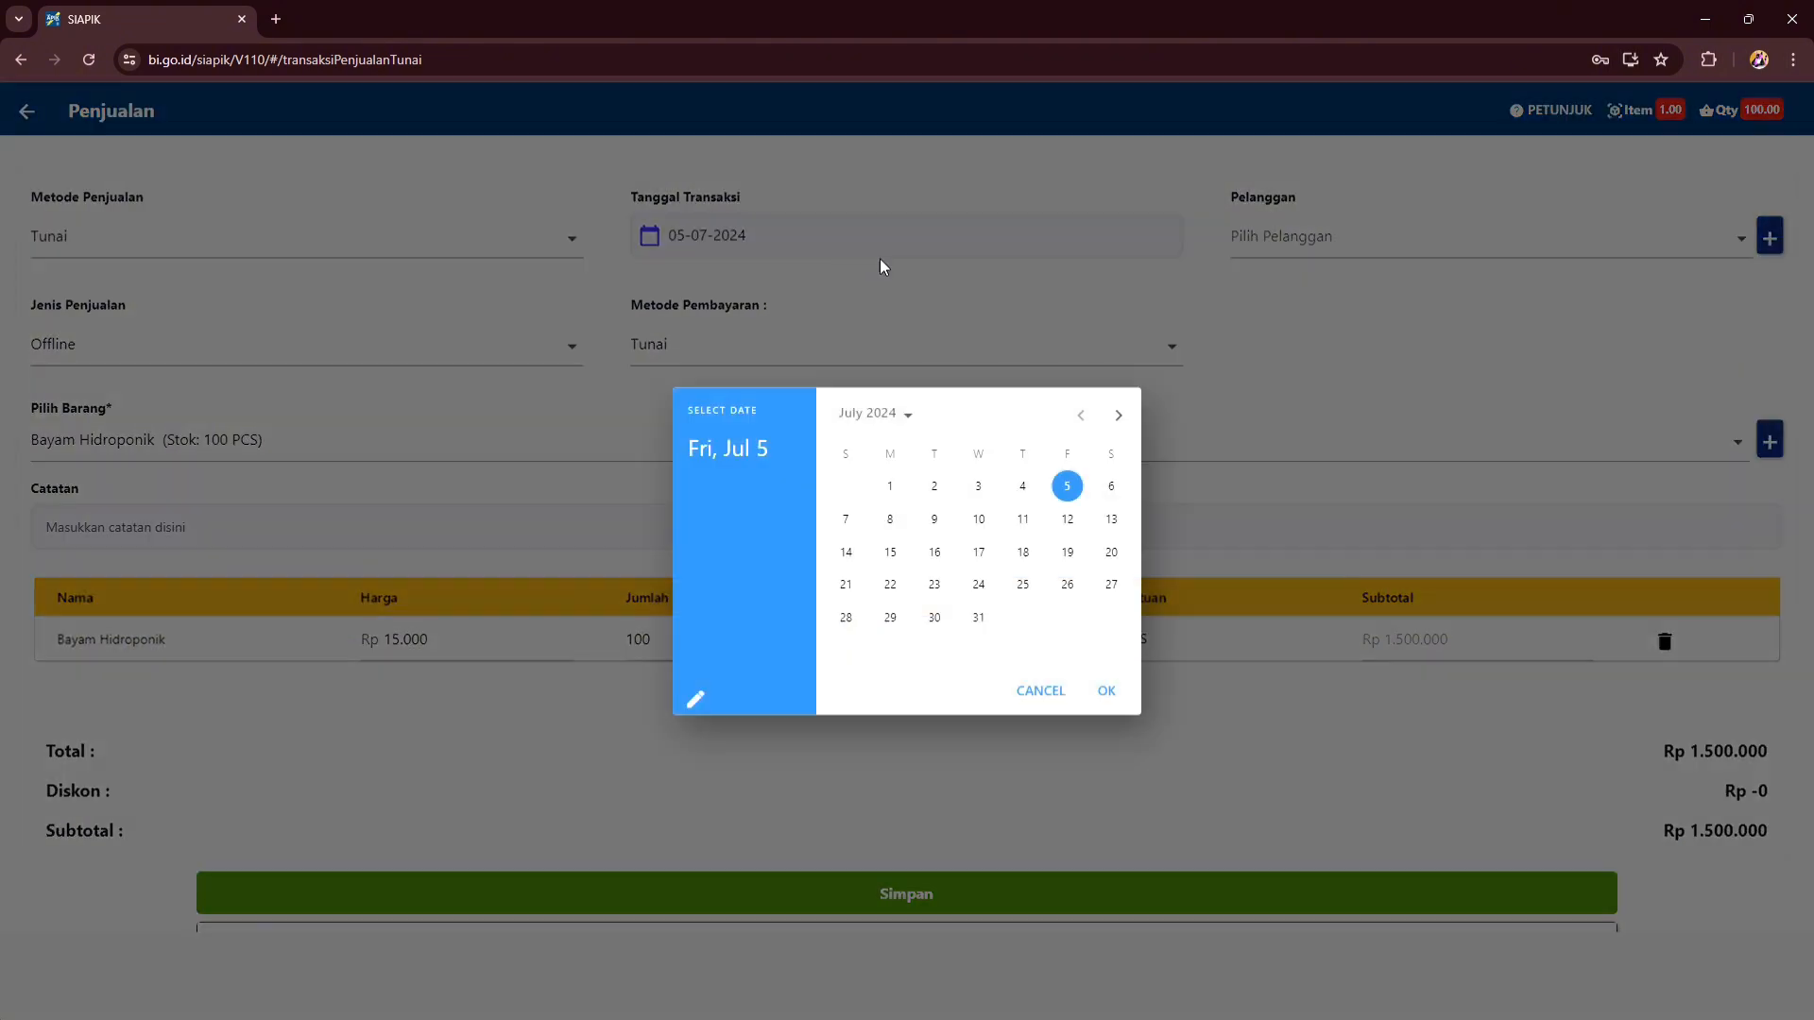
click(935, 486)
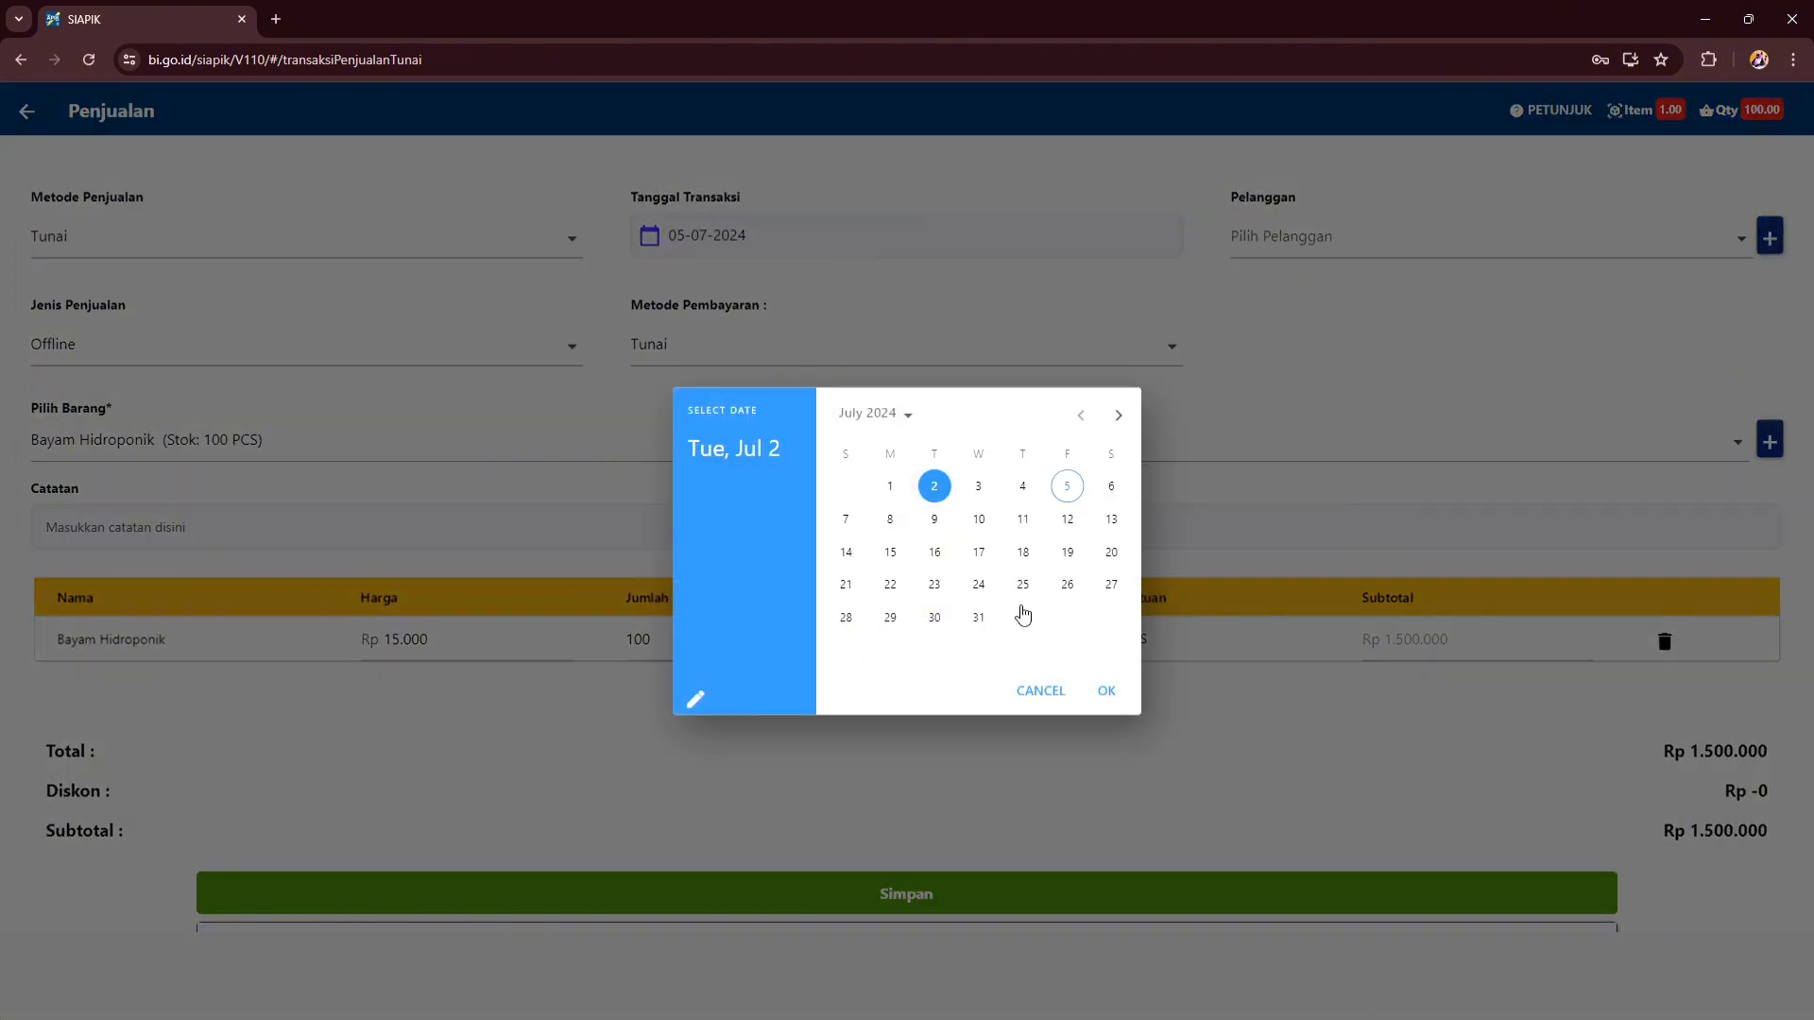
click(1108, 691)
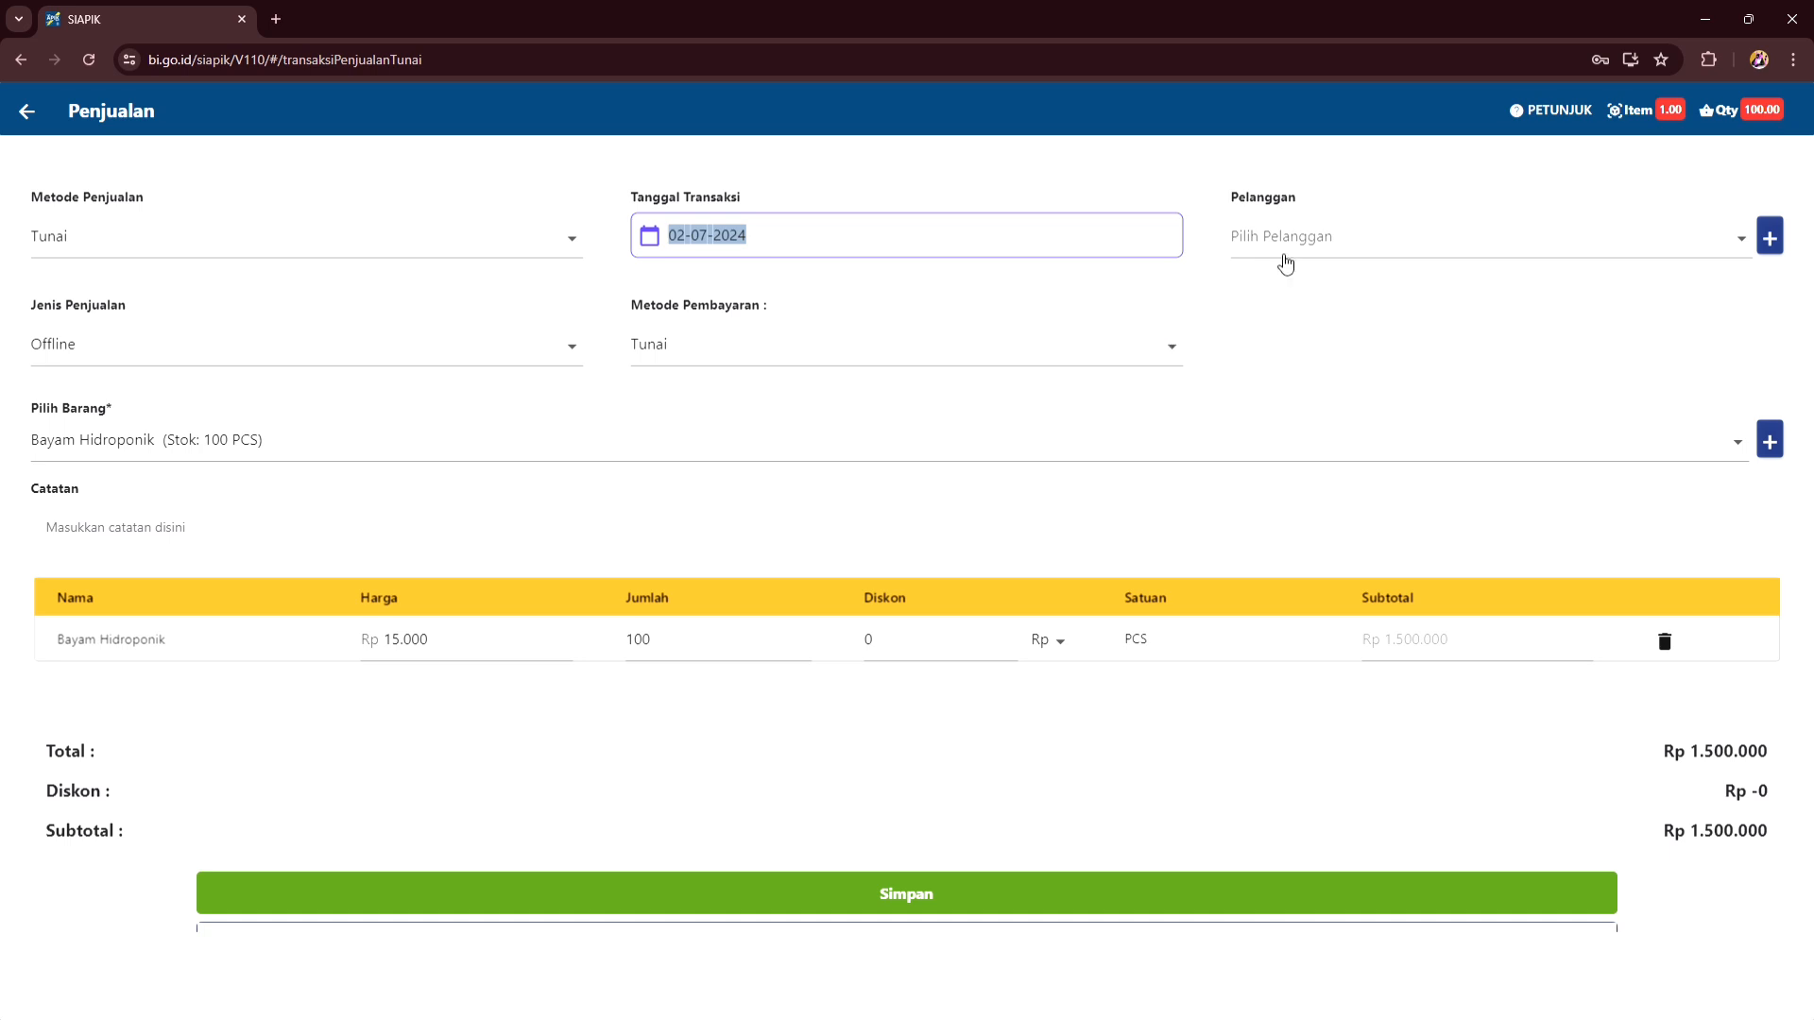
click(1409, 239)
click(1412, 243)
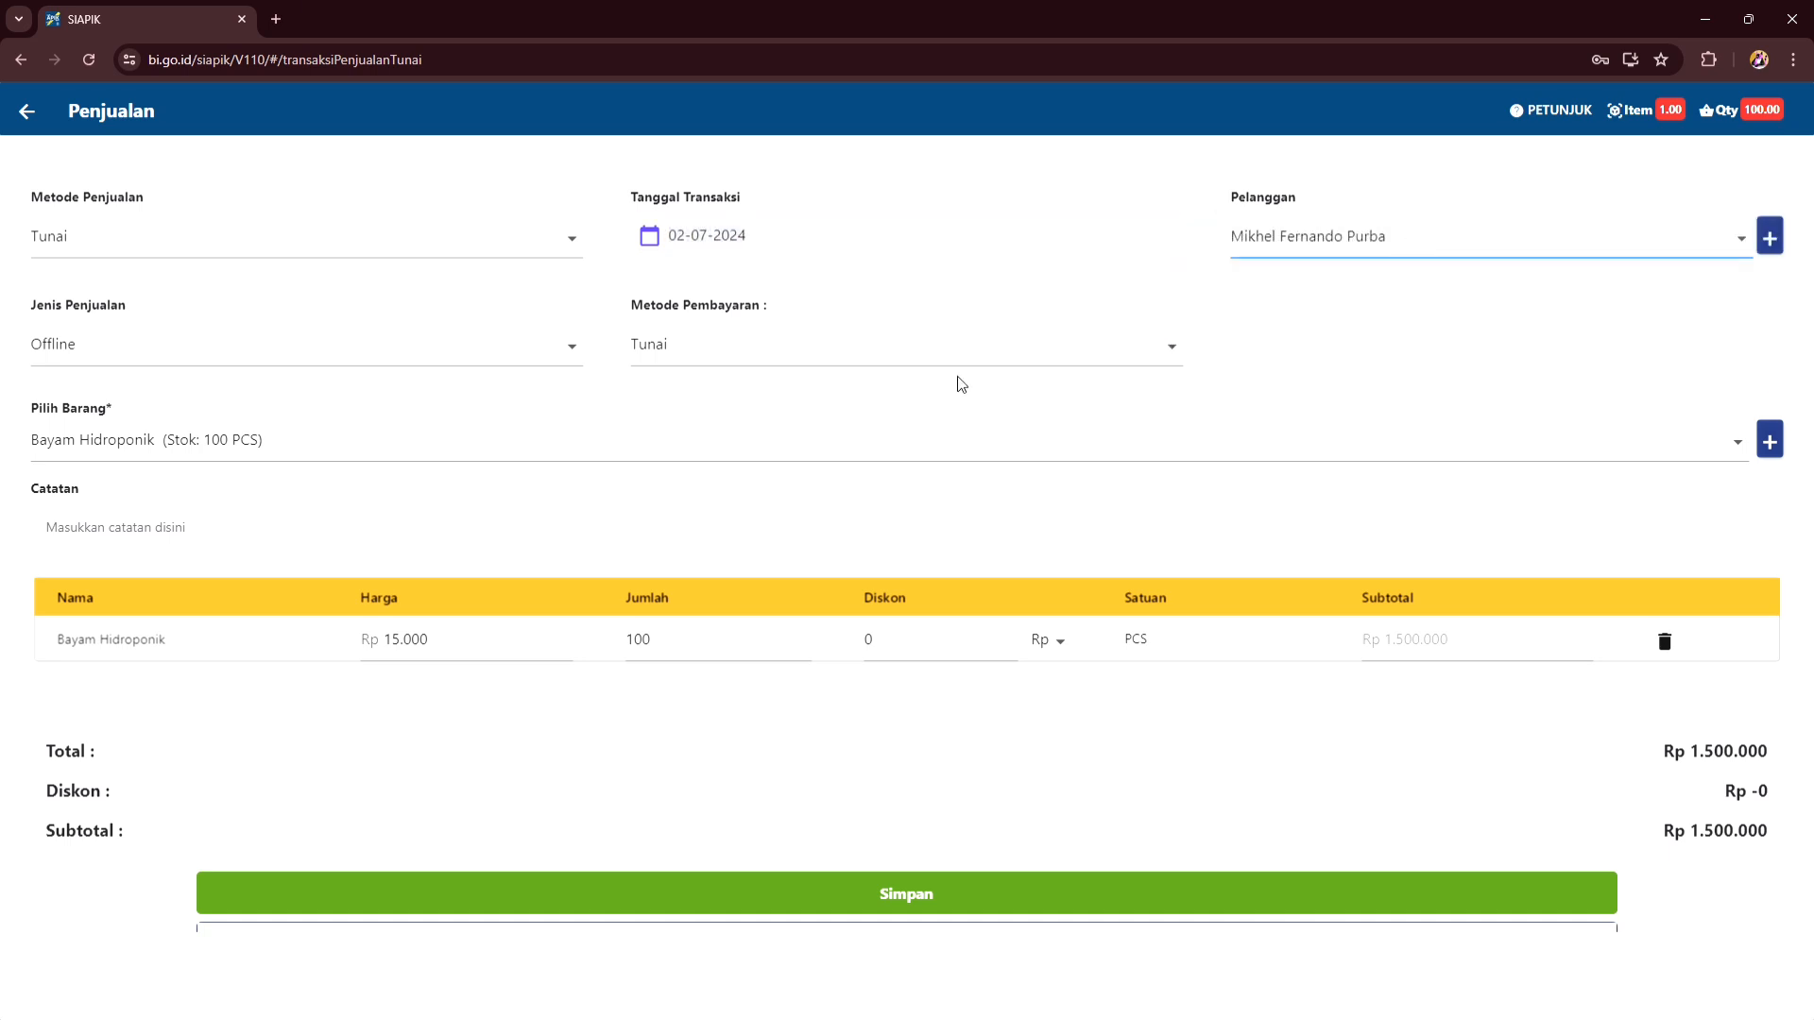
click(816, 893)
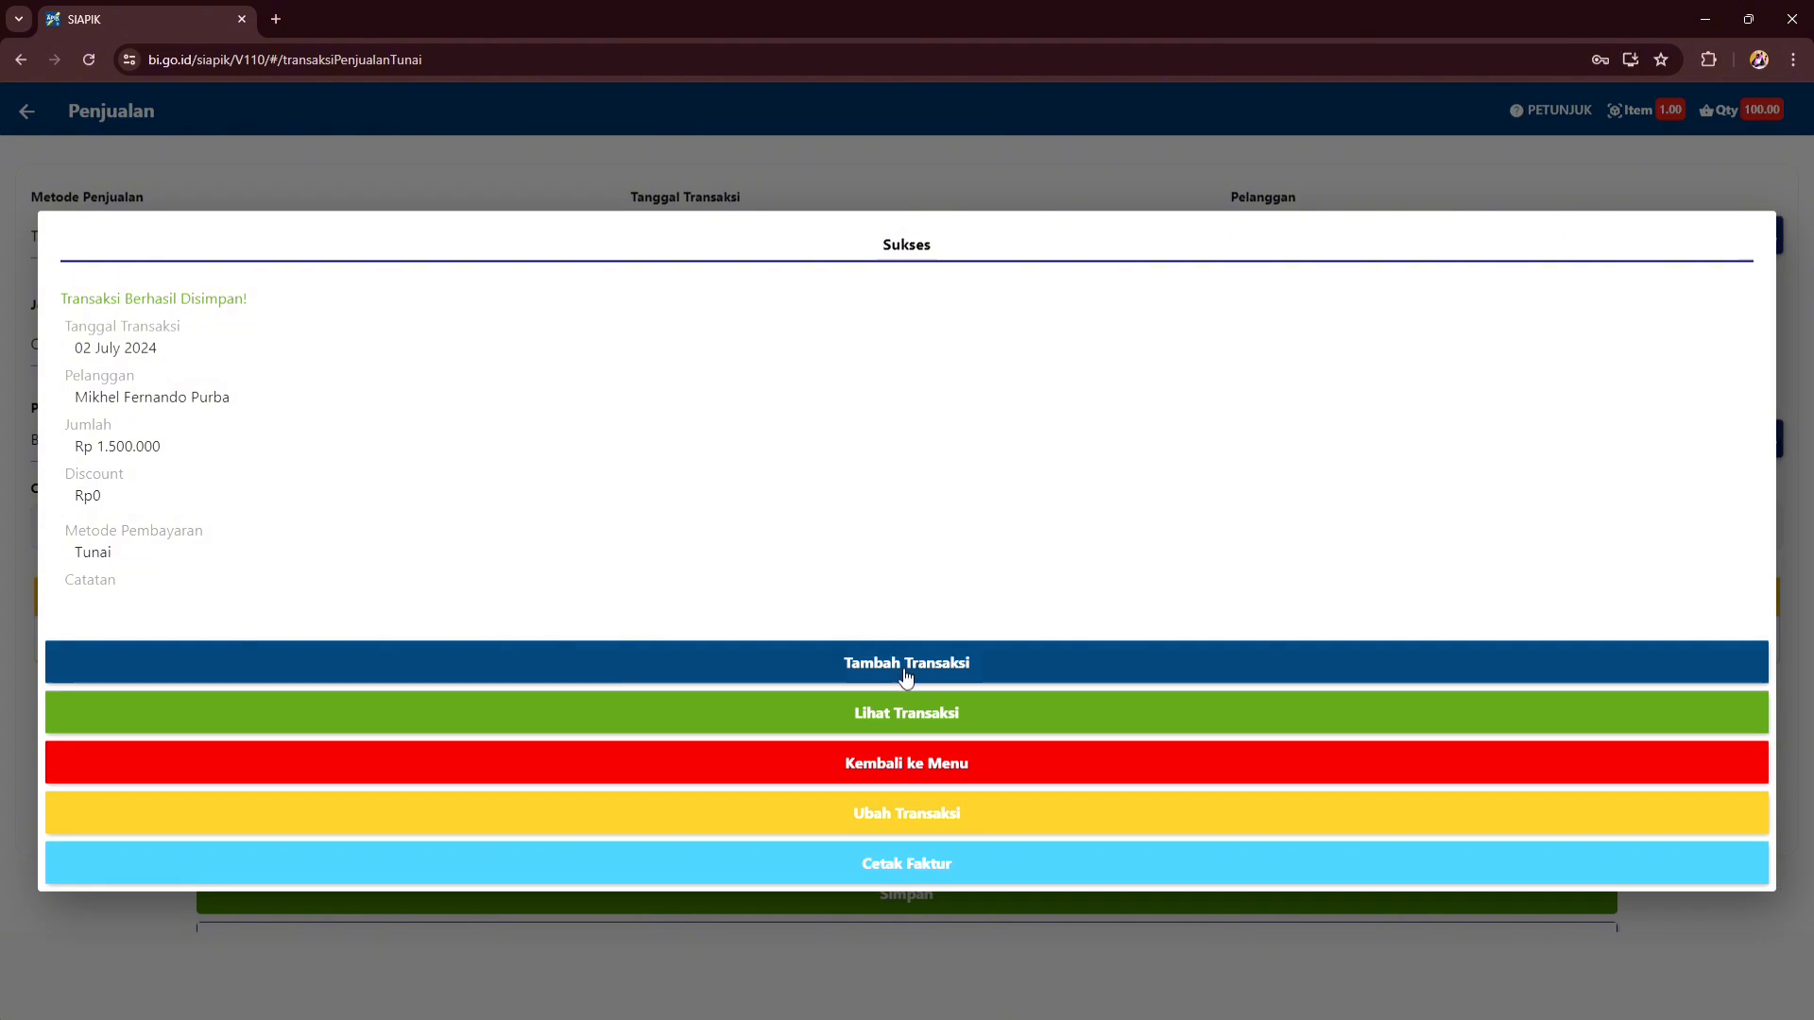
click(939, 762)
scroll(565, 393, down, 4)
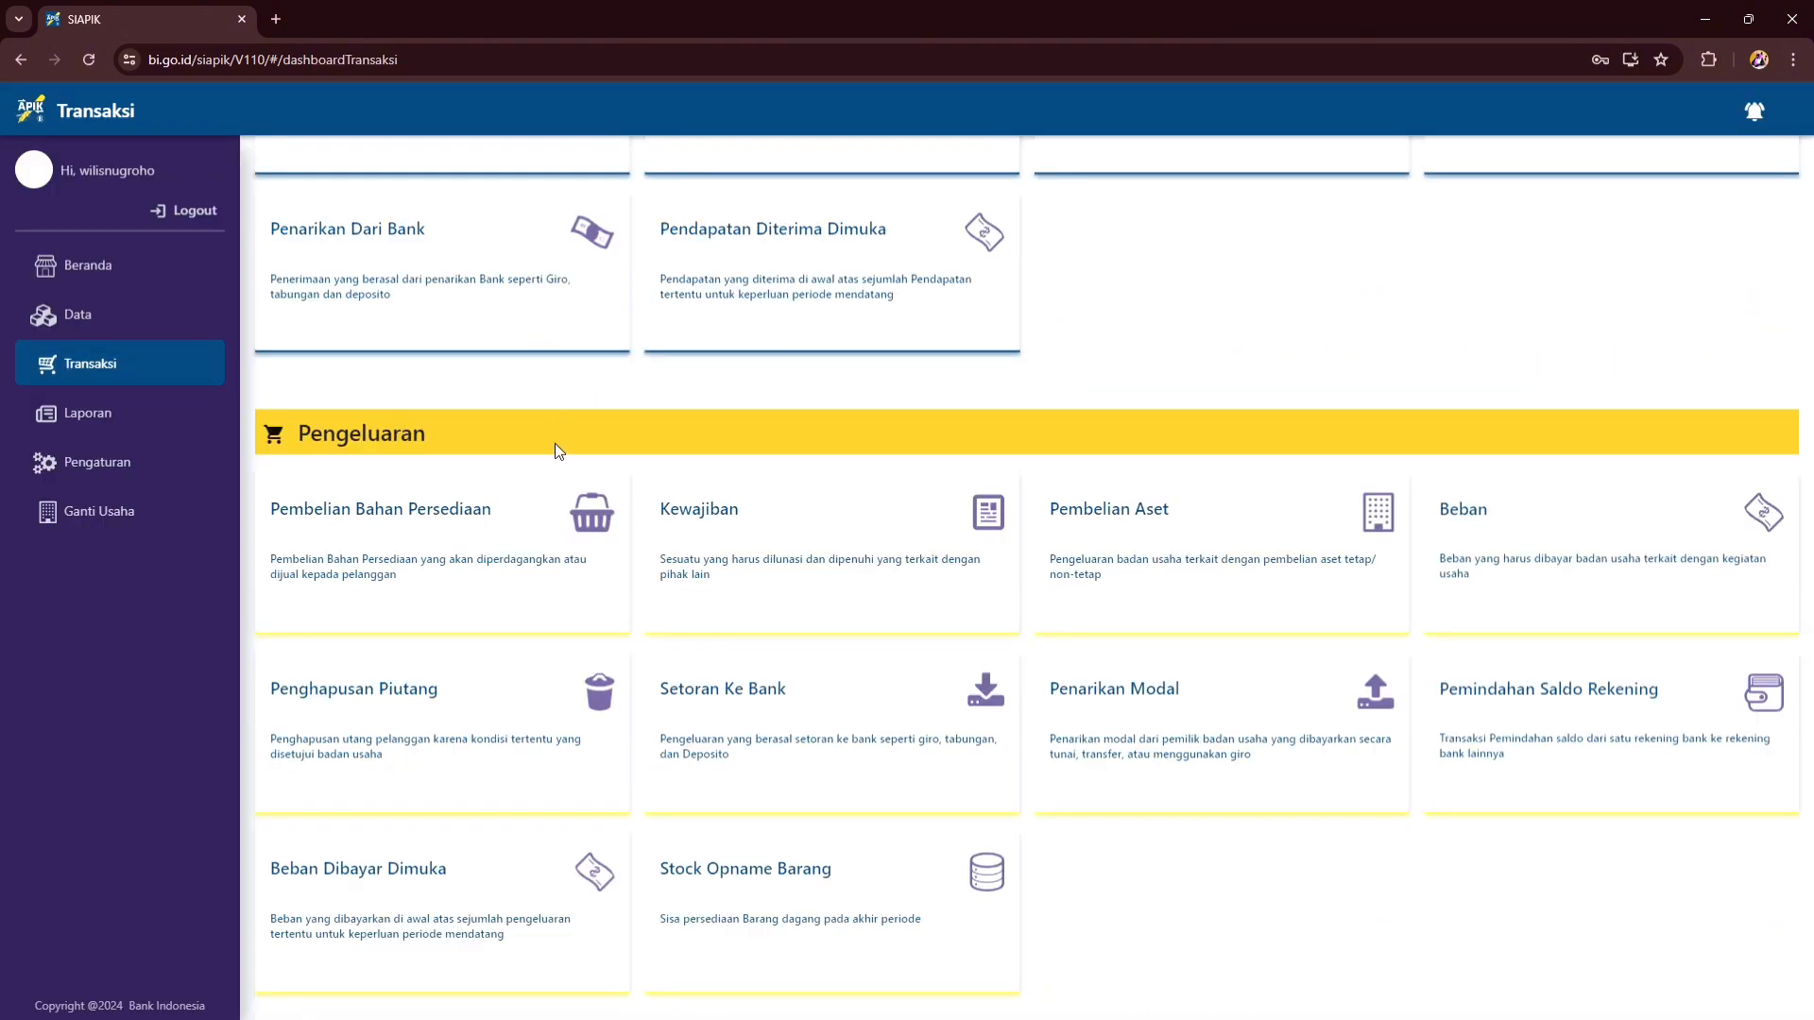
click(553, 501)
- Save a cash purchase of 100 Bayam Hidroponik dated 01-07-2024, totalling Rp1.000.000
click(284, 284)
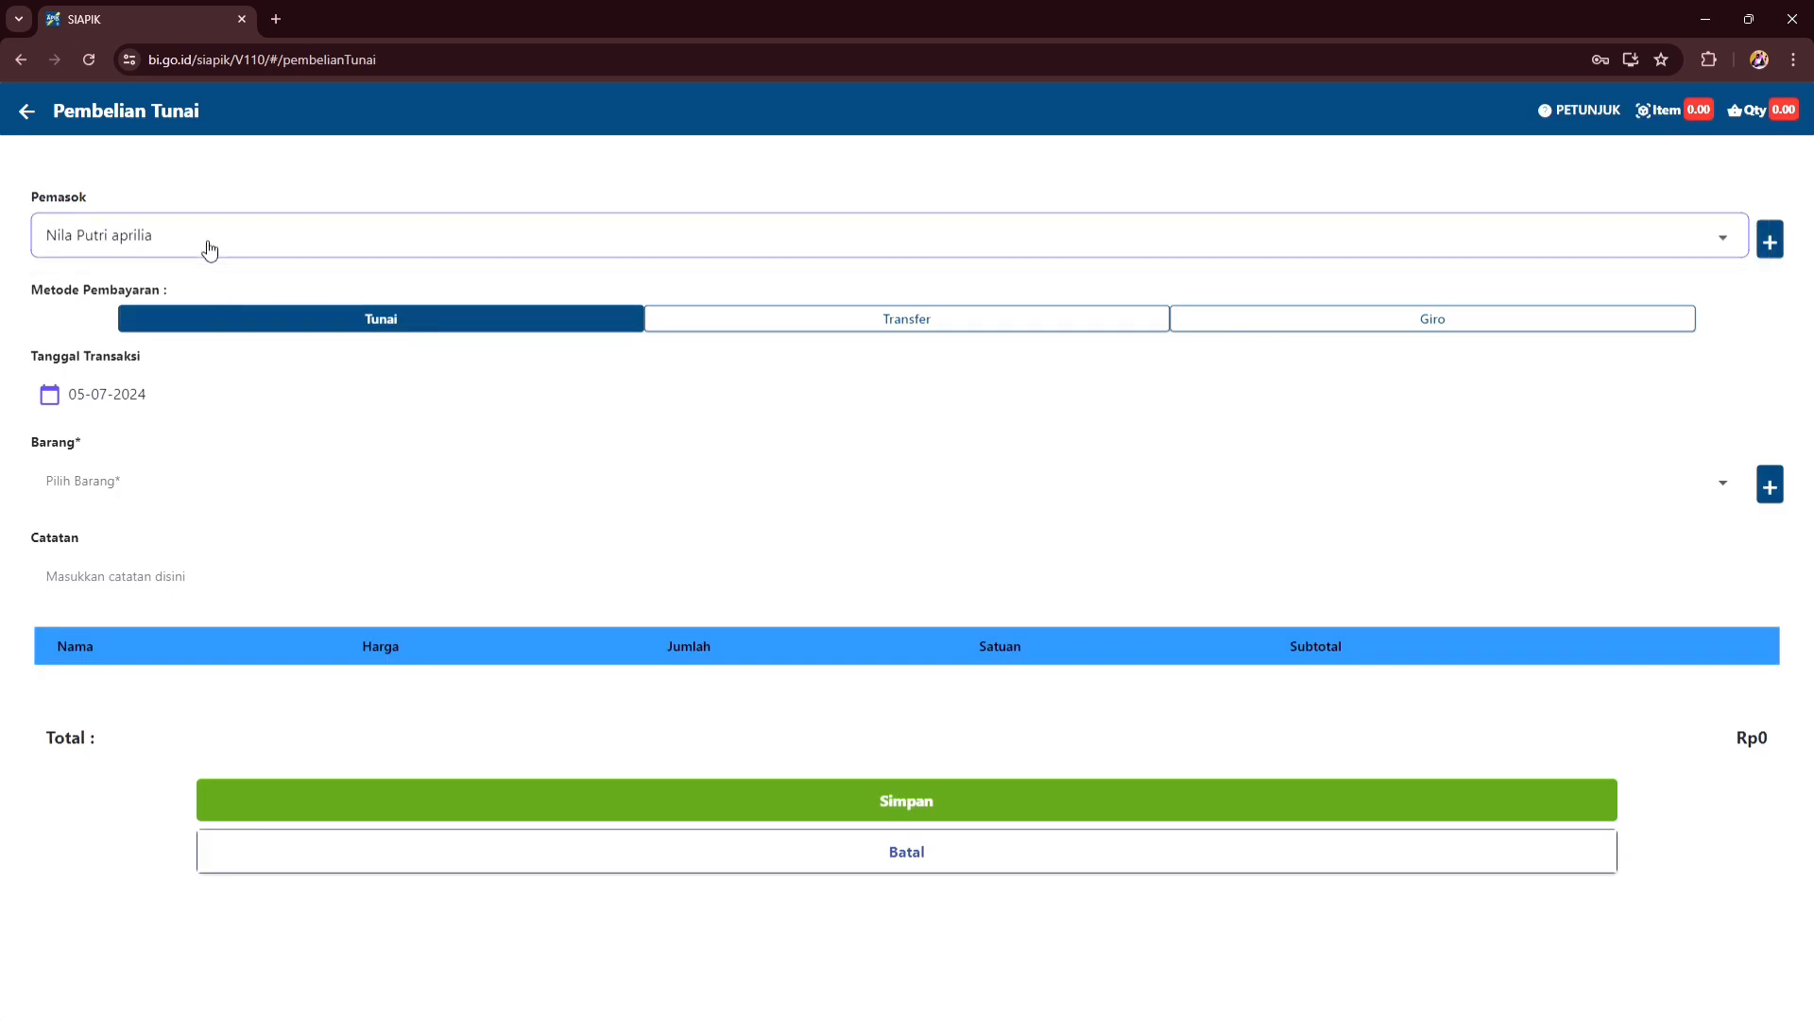
click(643, 415)
click(893, 489)
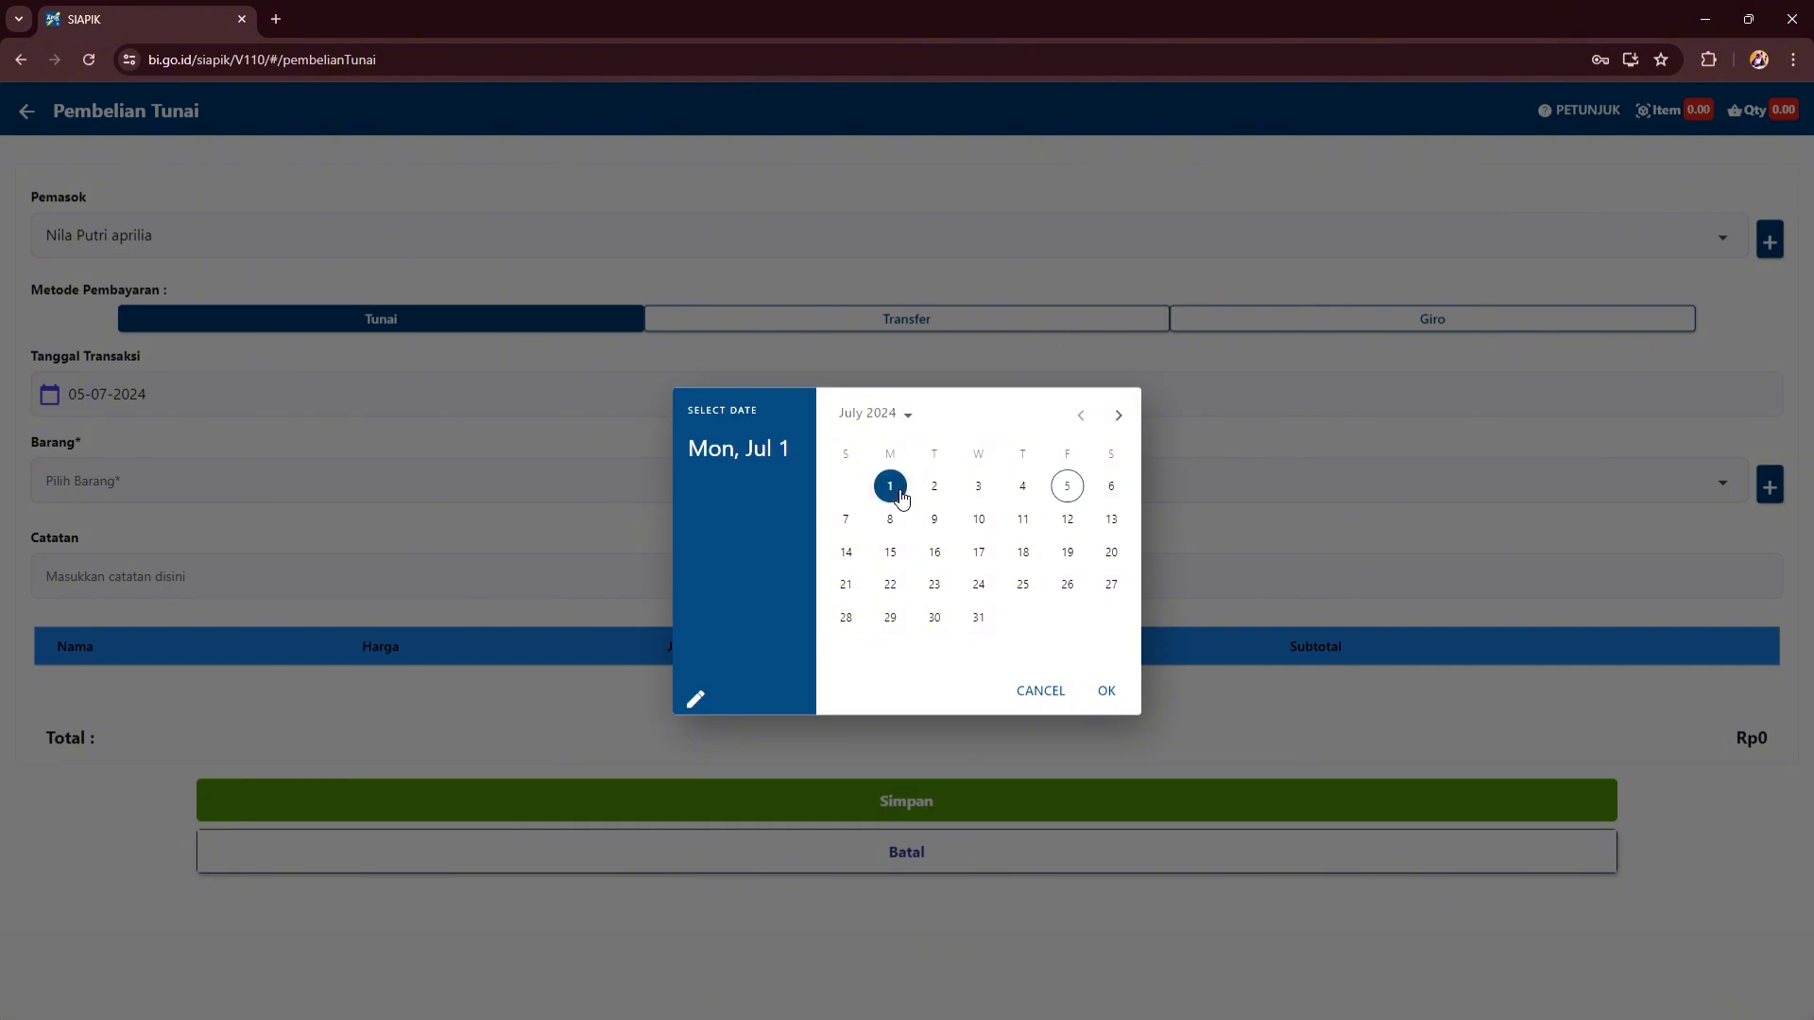
click(1108, 692)
click(299, 488)
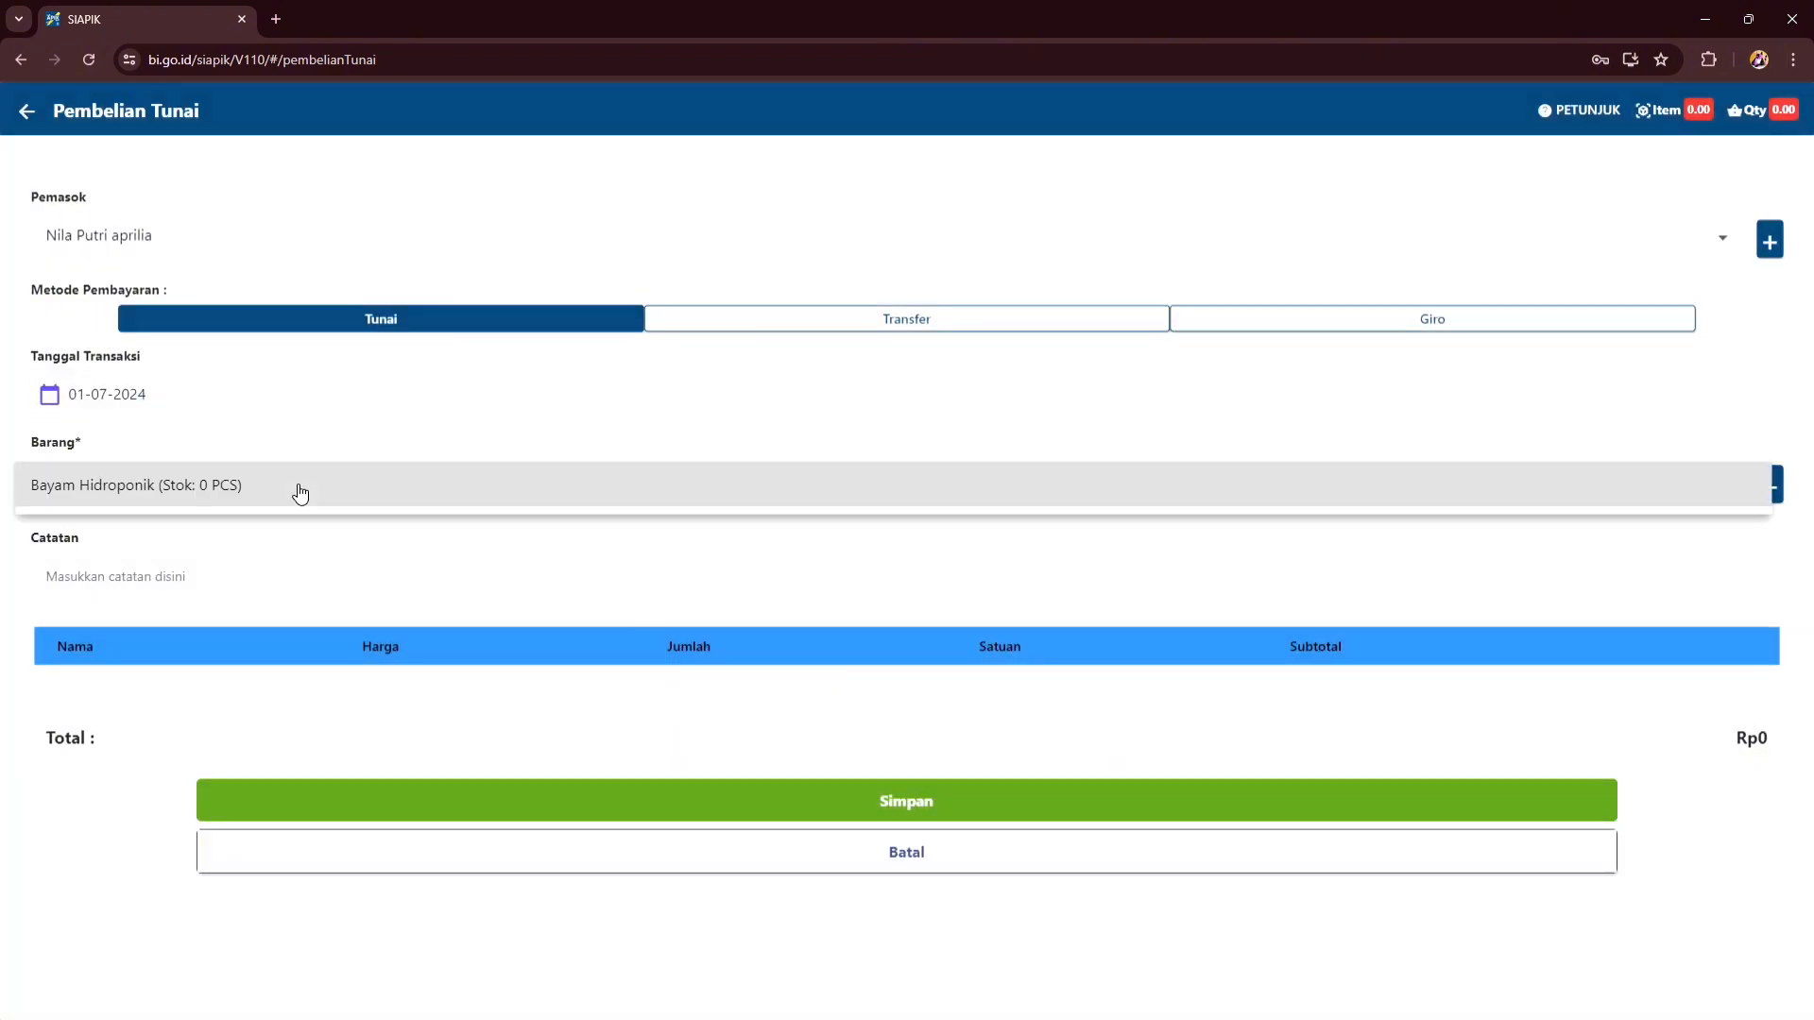
click(300, 490)
click(902, 548)
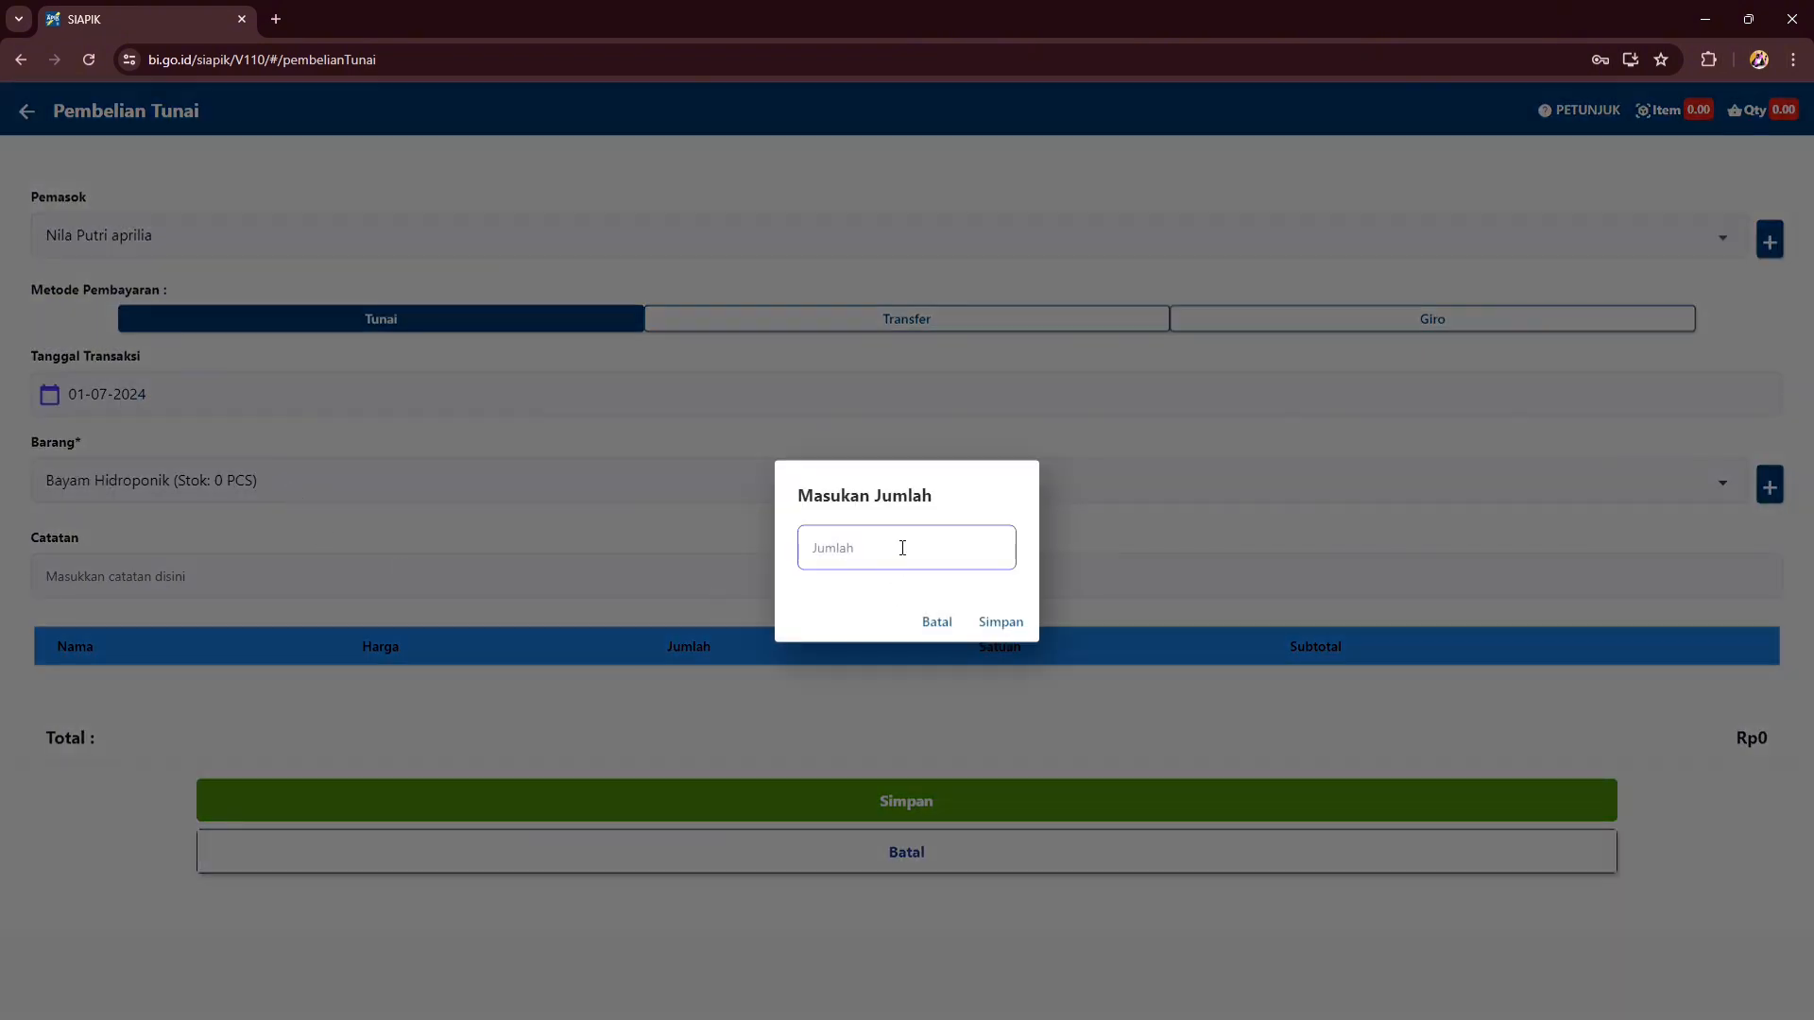
text(100)
click(999, 626)
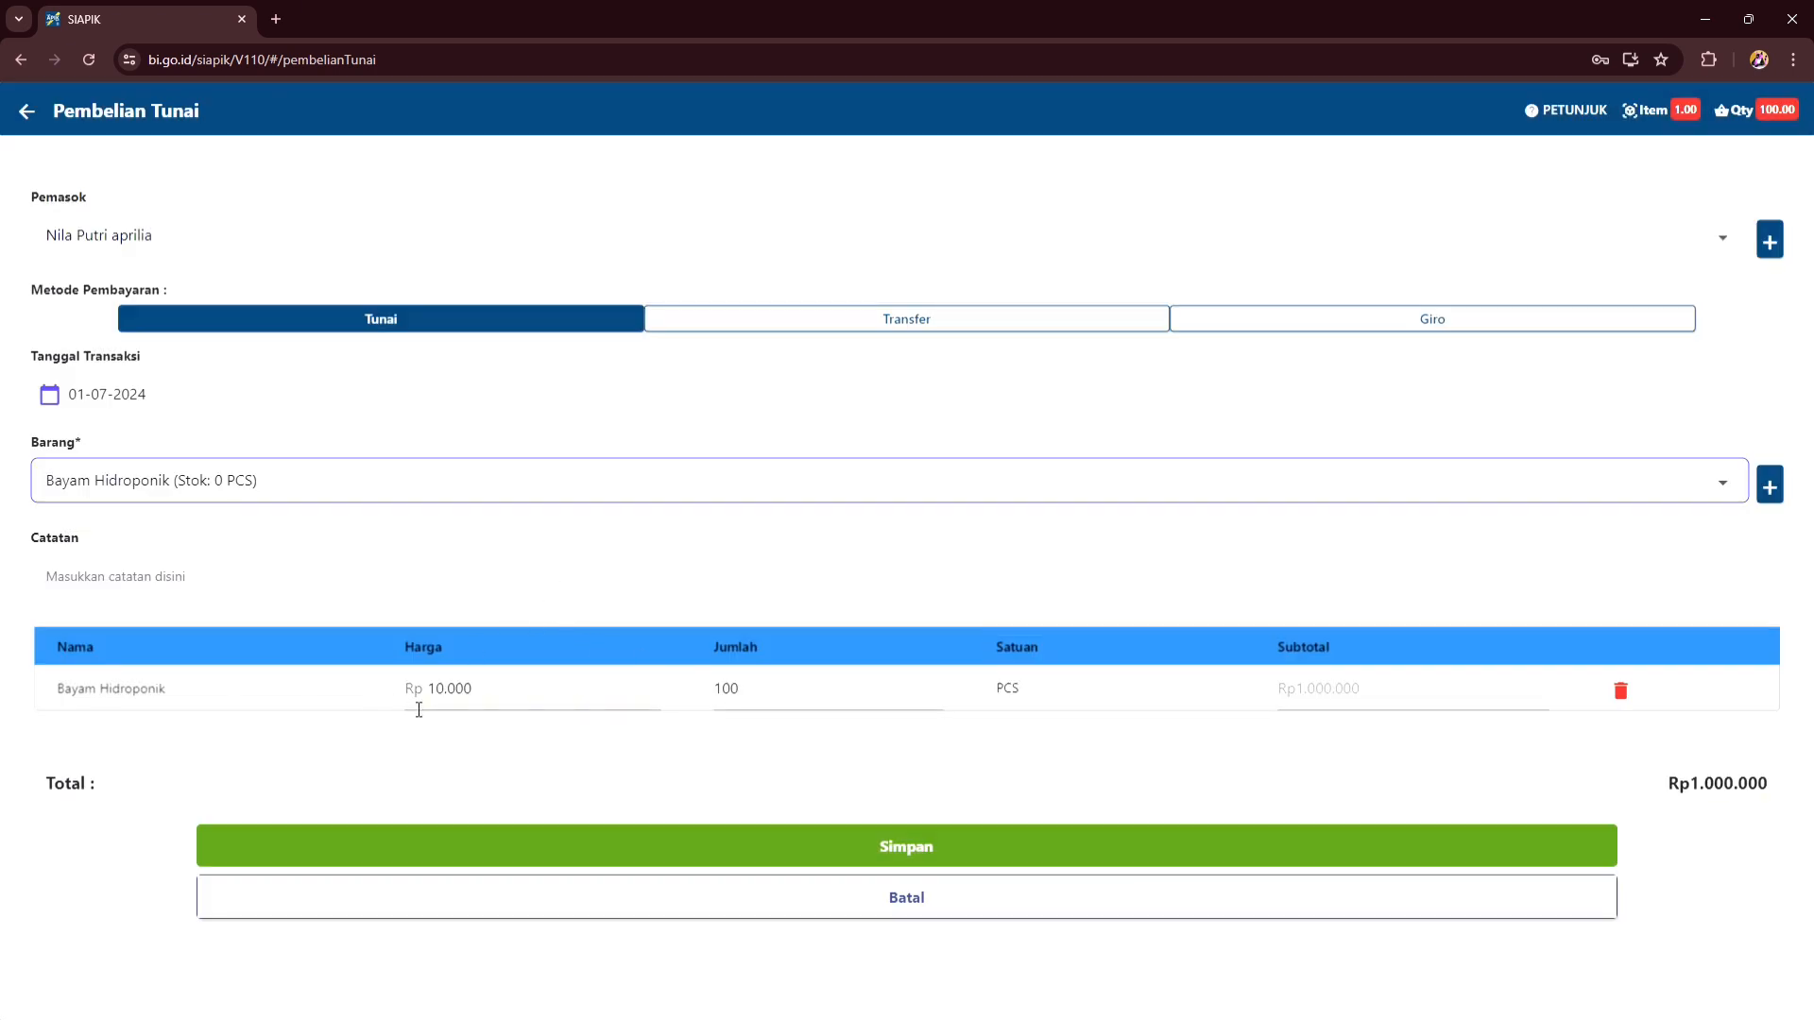
click(860, 848)
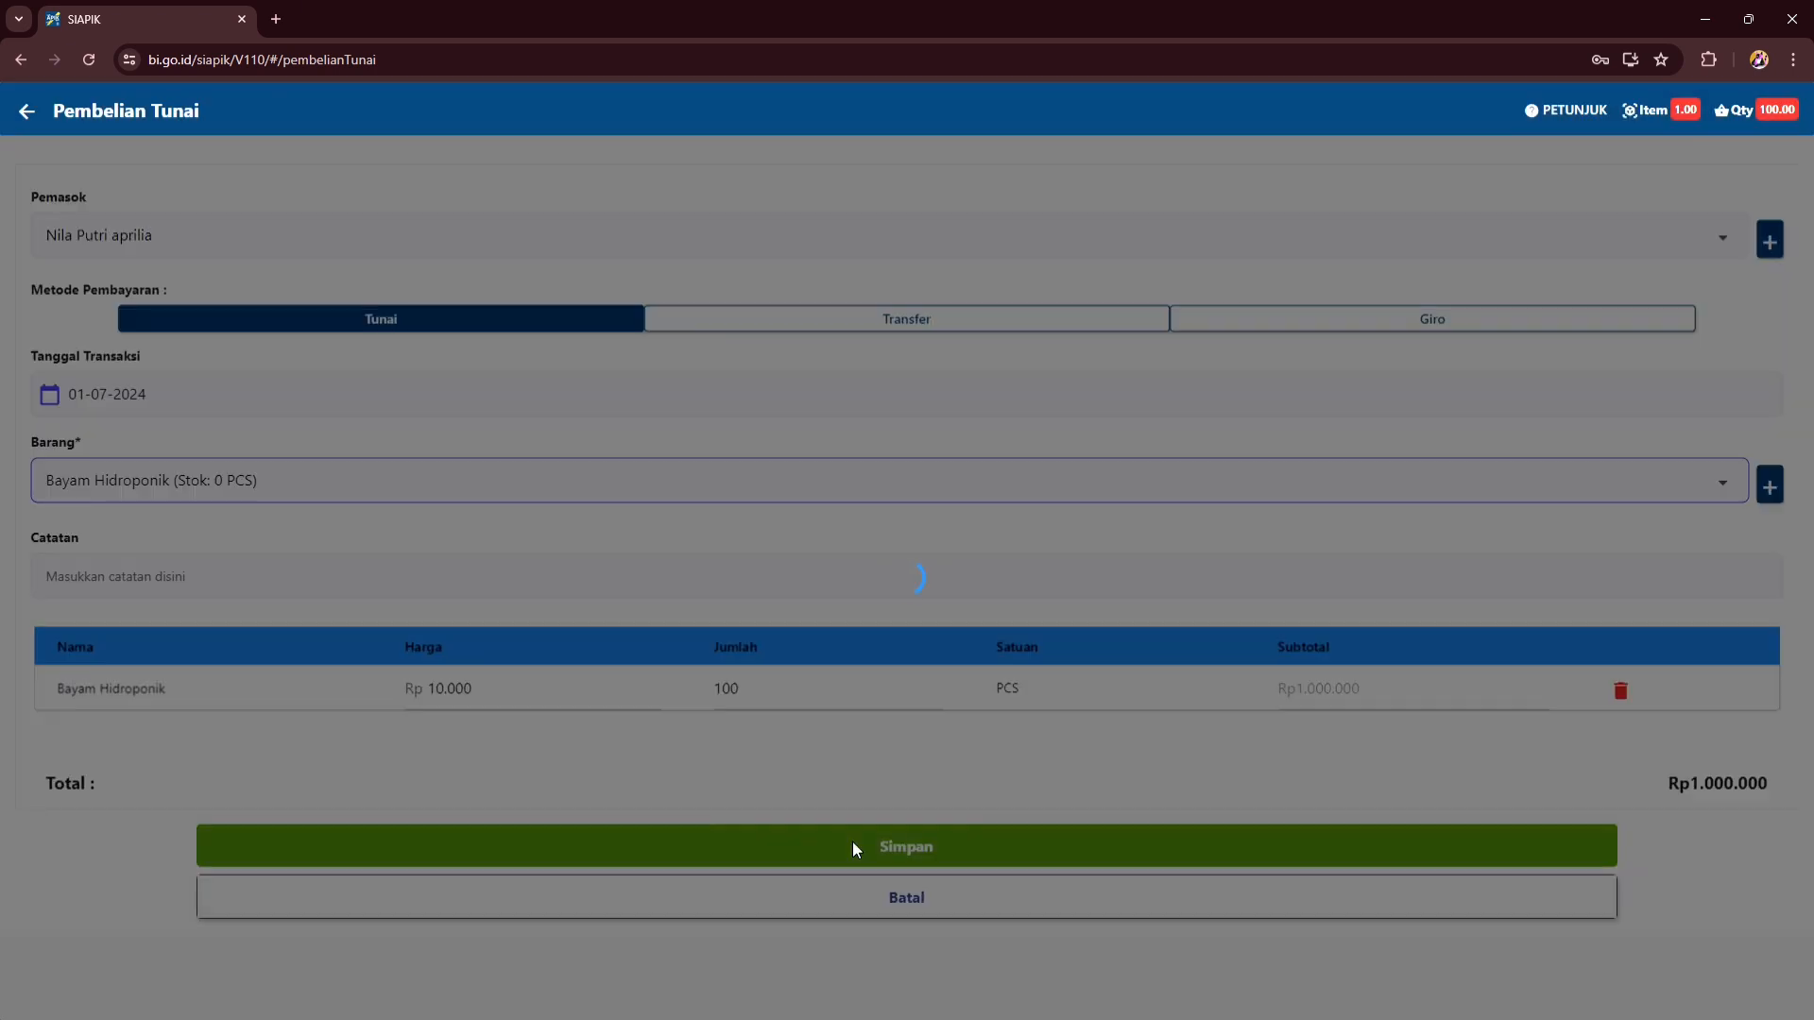
click(963, 739)
scroll(1397, 317, down, 5)
- Record a Rp 200.000 labour expense dated 03-07-2024
click(1533, 265)
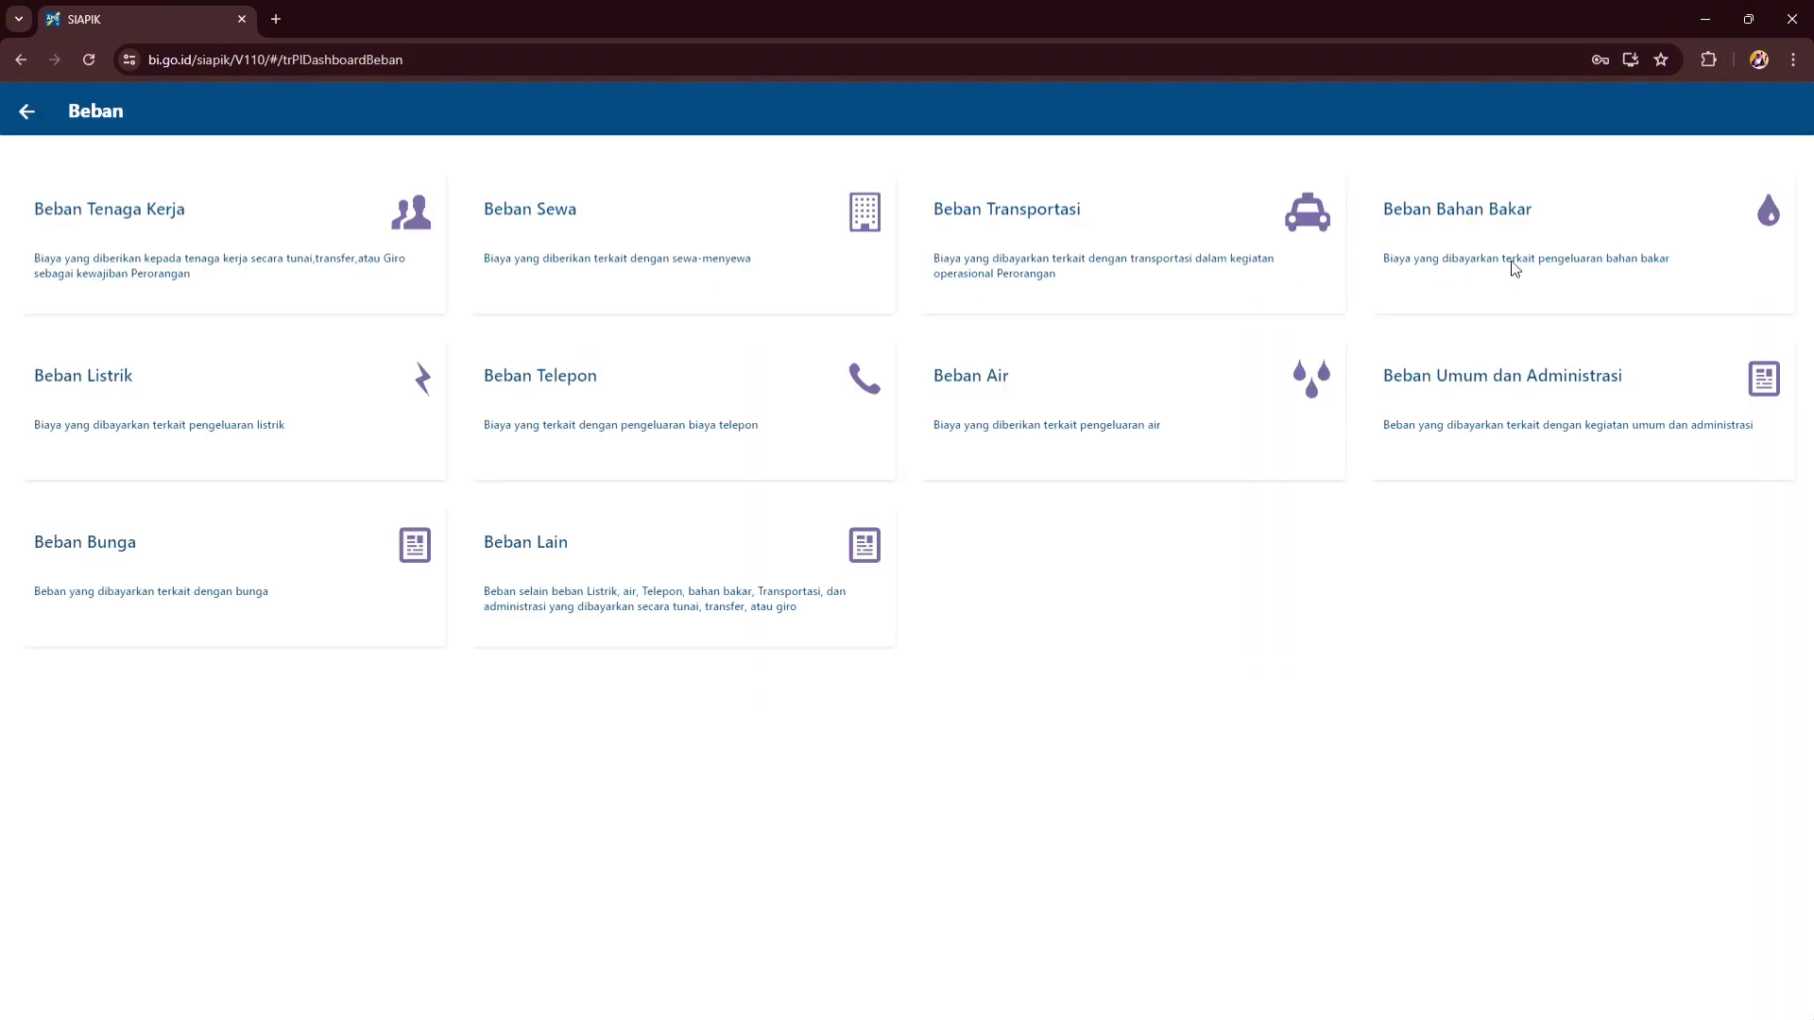
click(241, 277)
text(2)
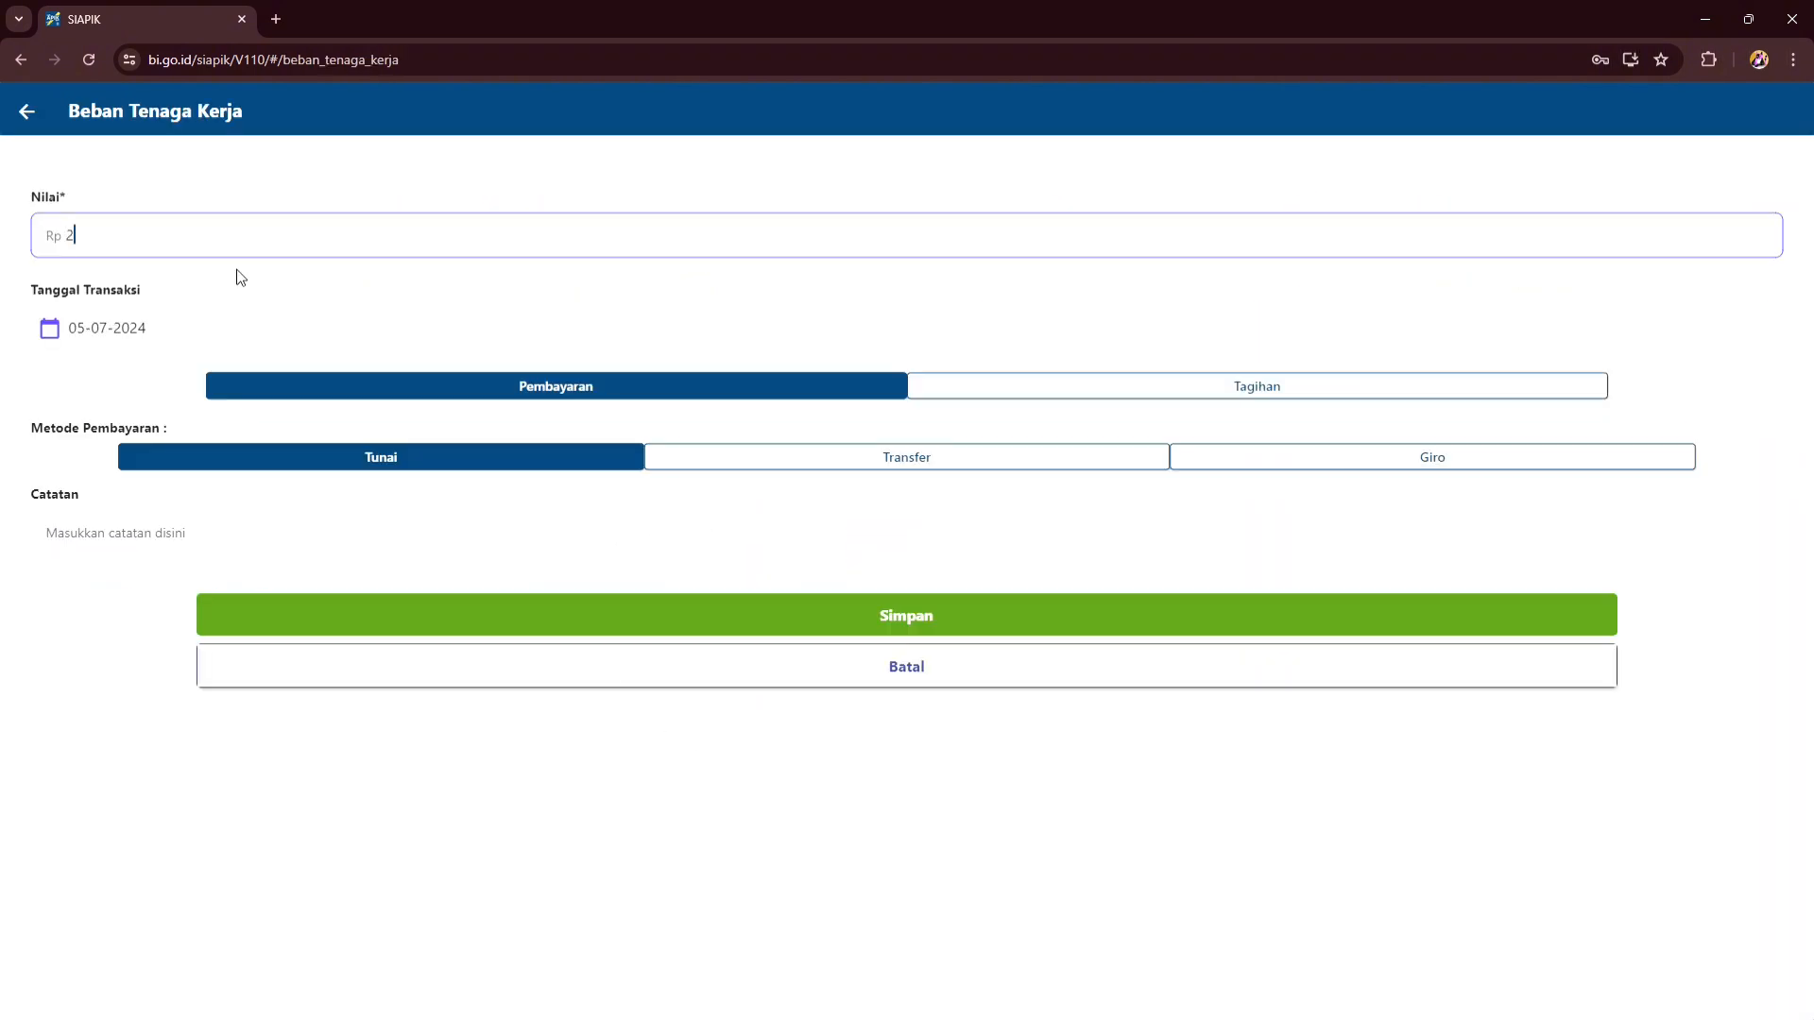
text(00.000)
click(91, 335)
click(979, 487)
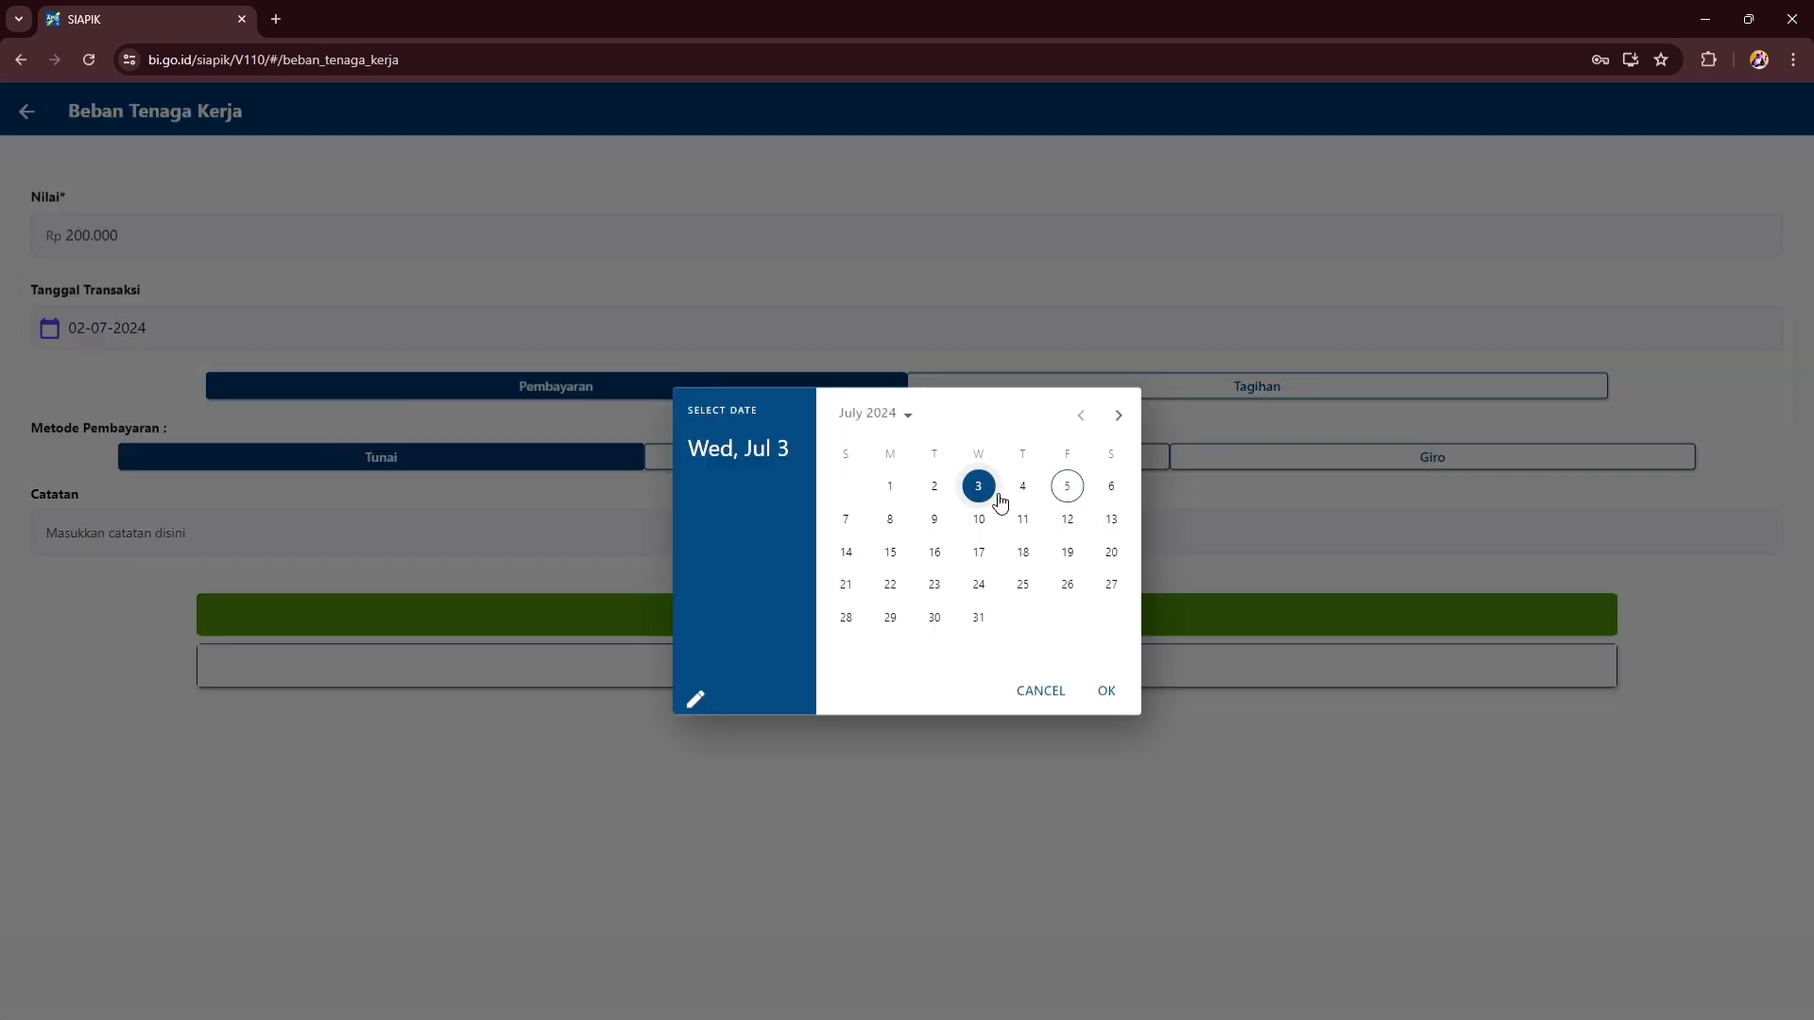
click(1107, 693)
click(713, 622)
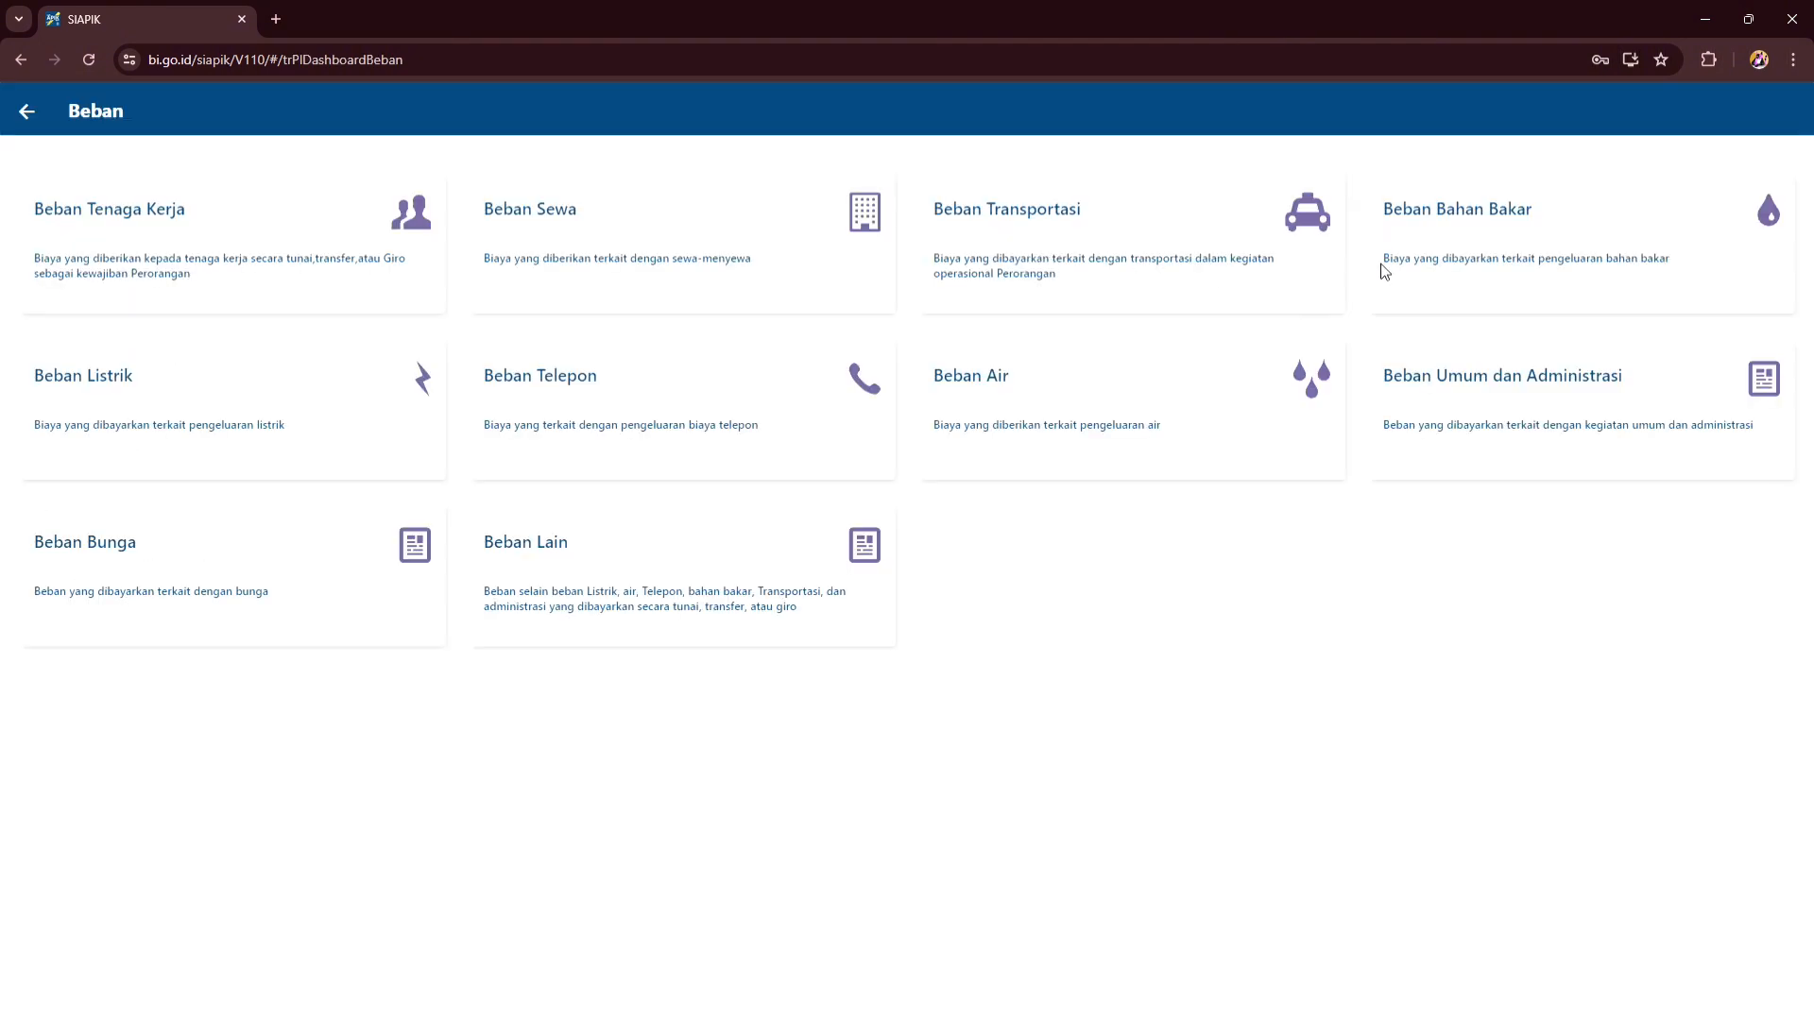
- Record a Rp 50.000 fuel expense dated 02-07-2024
click(1453, 244)
text(500000)
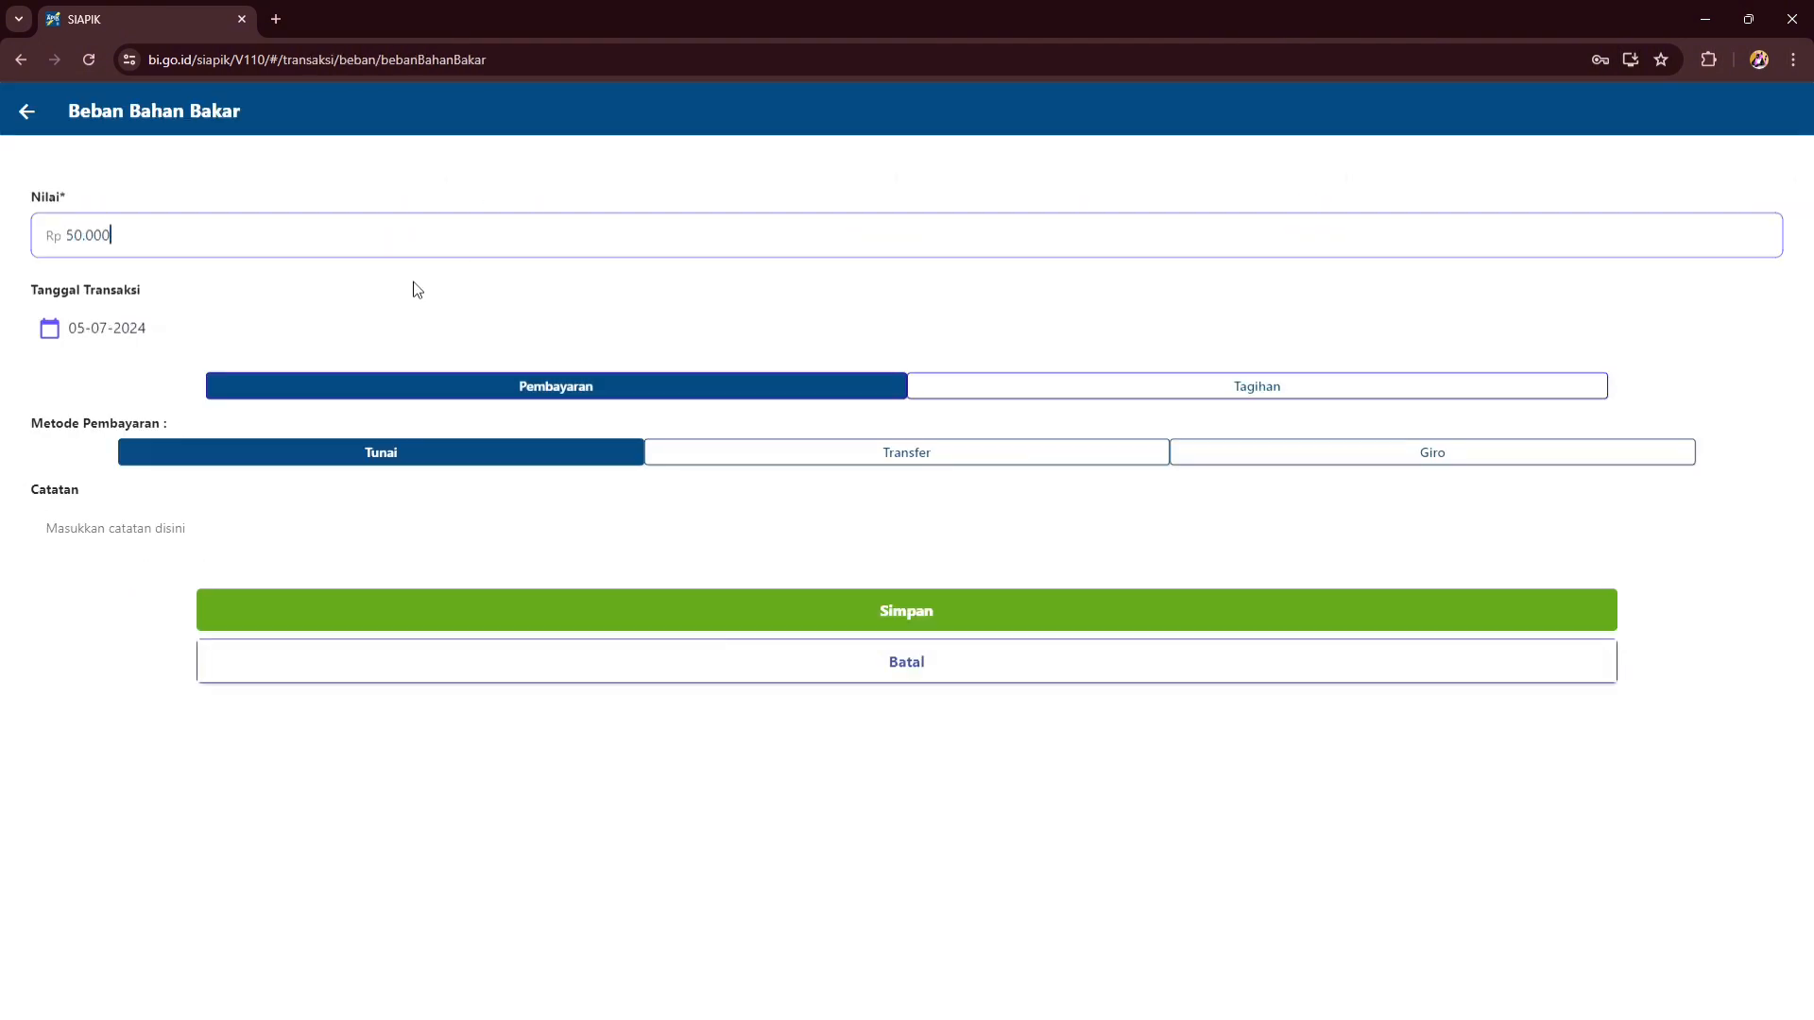
click(381, 328)
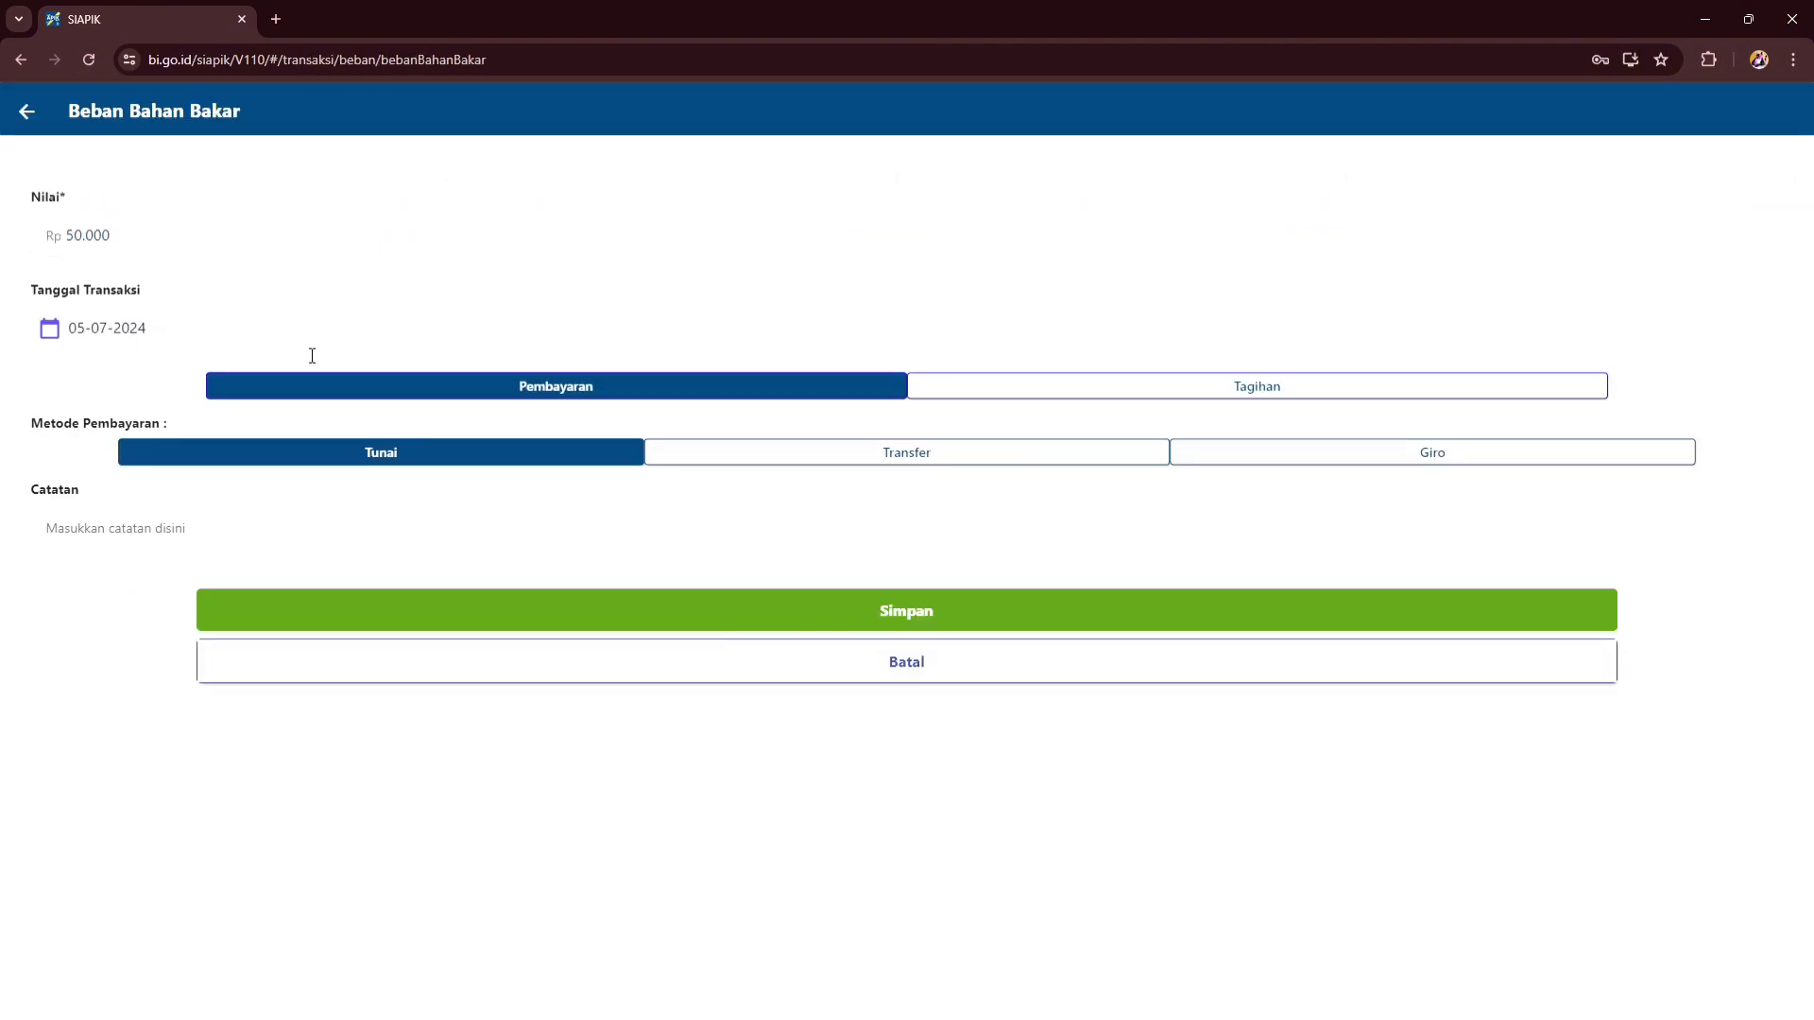
click(96, 338)
click(979, 486)
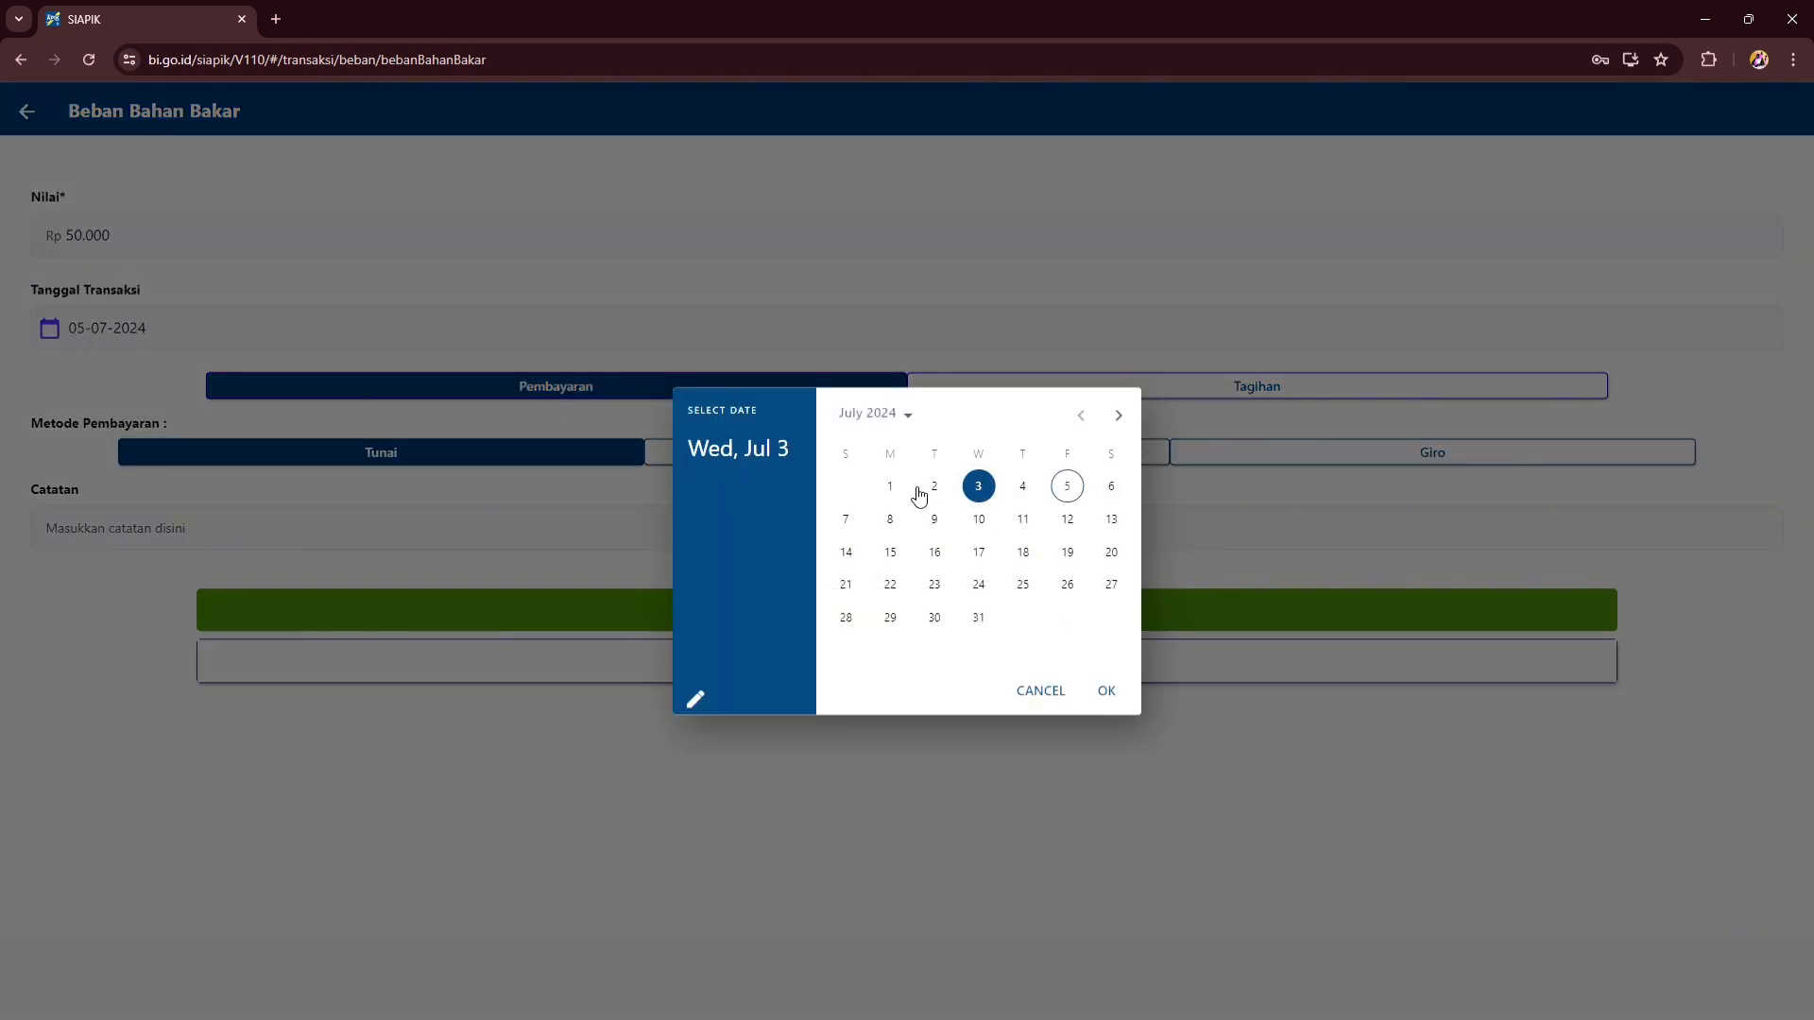
click(933, 486)
click(1119, 691)
click(925, 611)
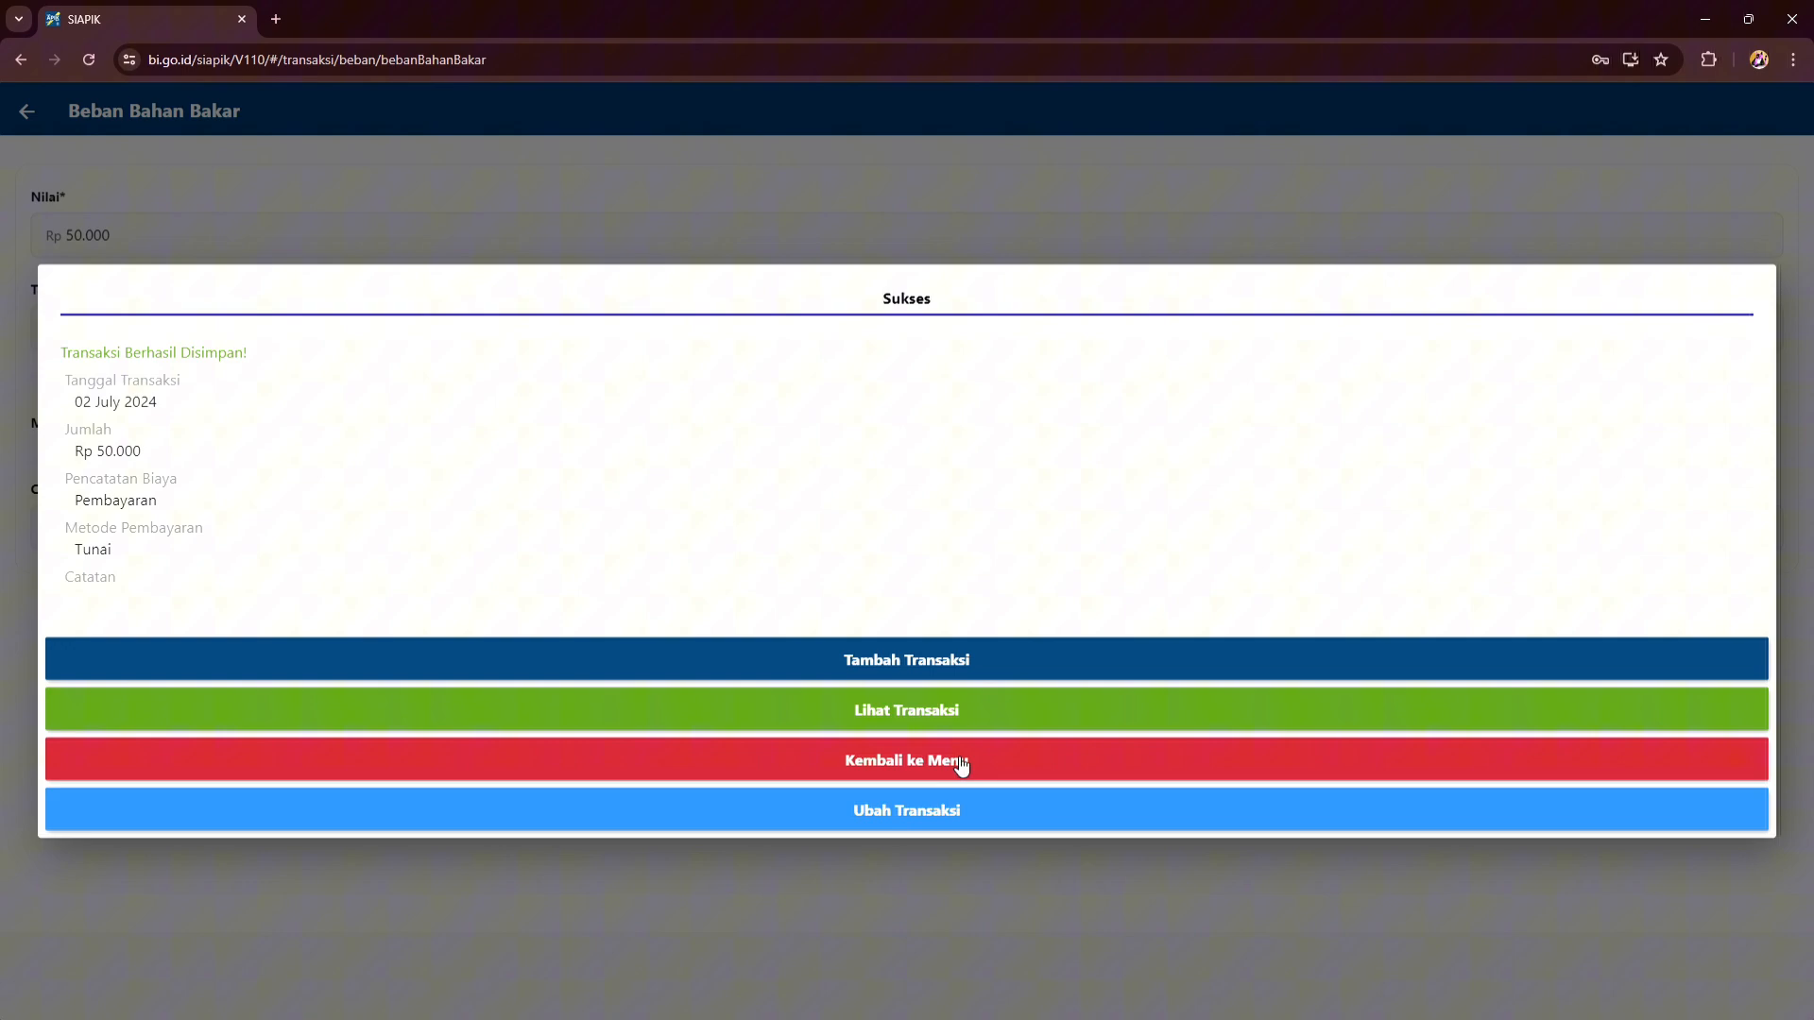
- Save a stock opname dated 04-07-2024 counting Bayam Hidroponik at 150 instead of 100
click(956, 756)
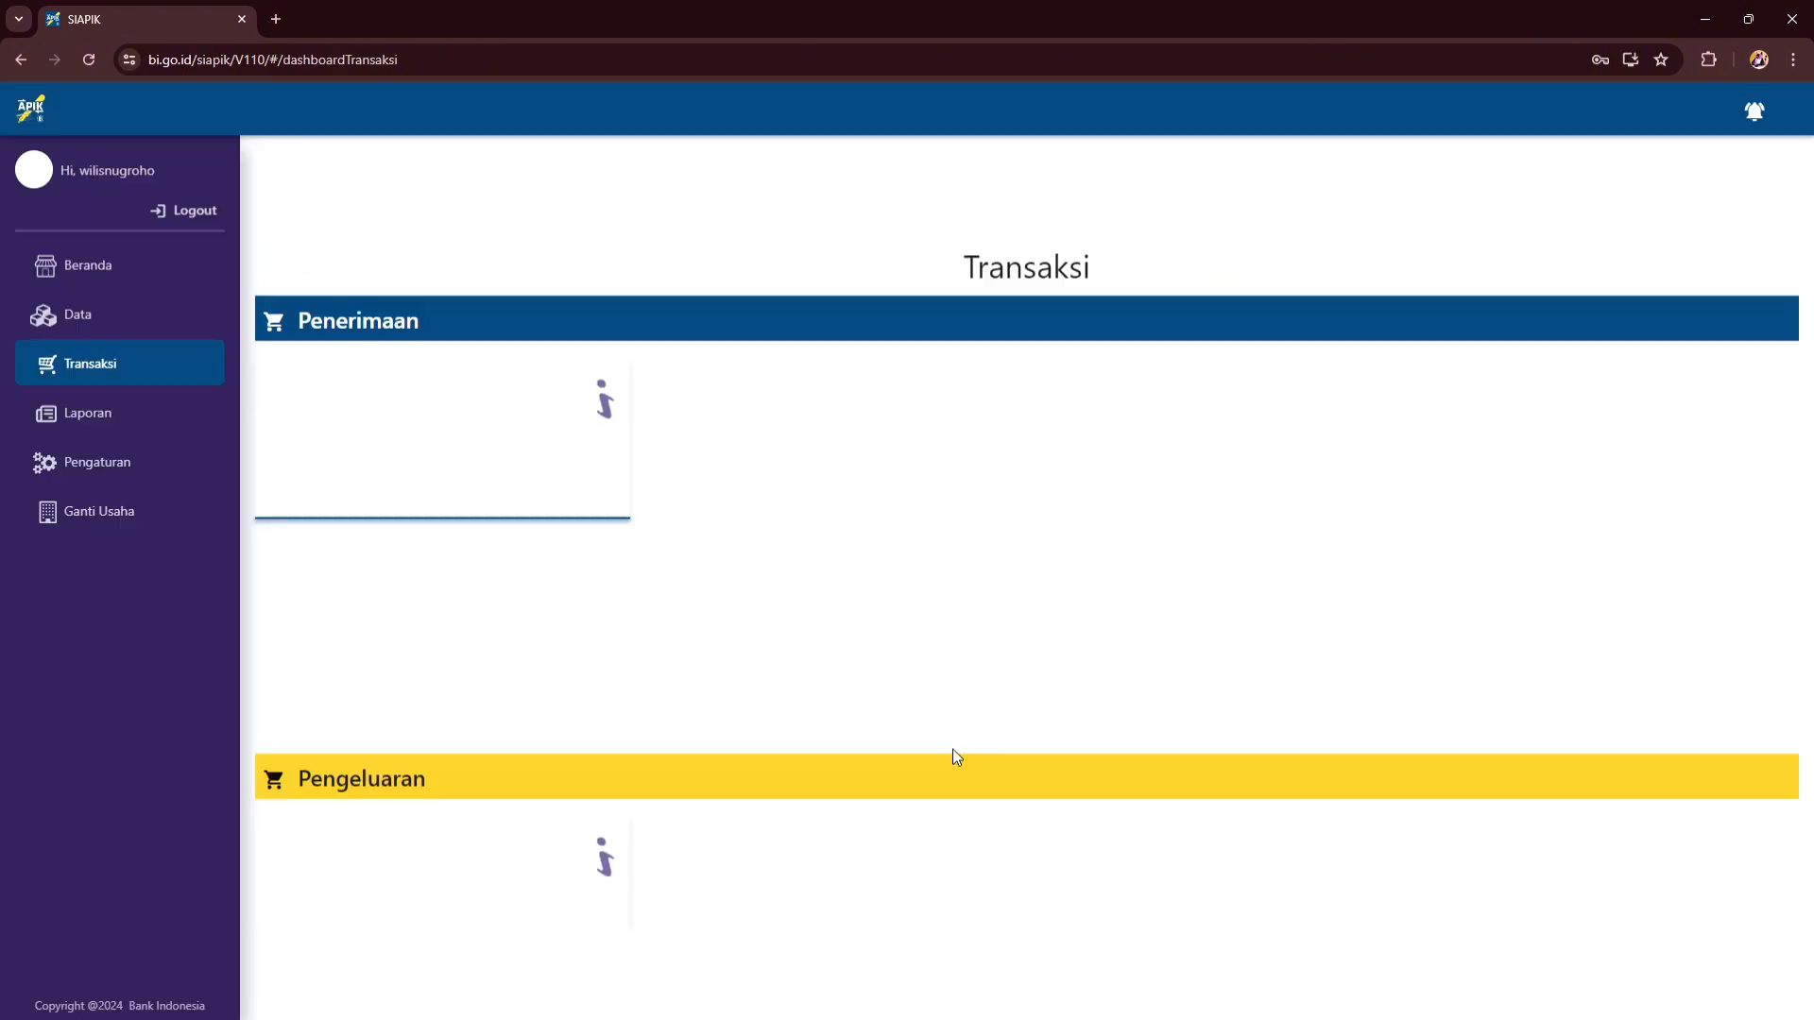
scroll(1008, 595, down, 7)
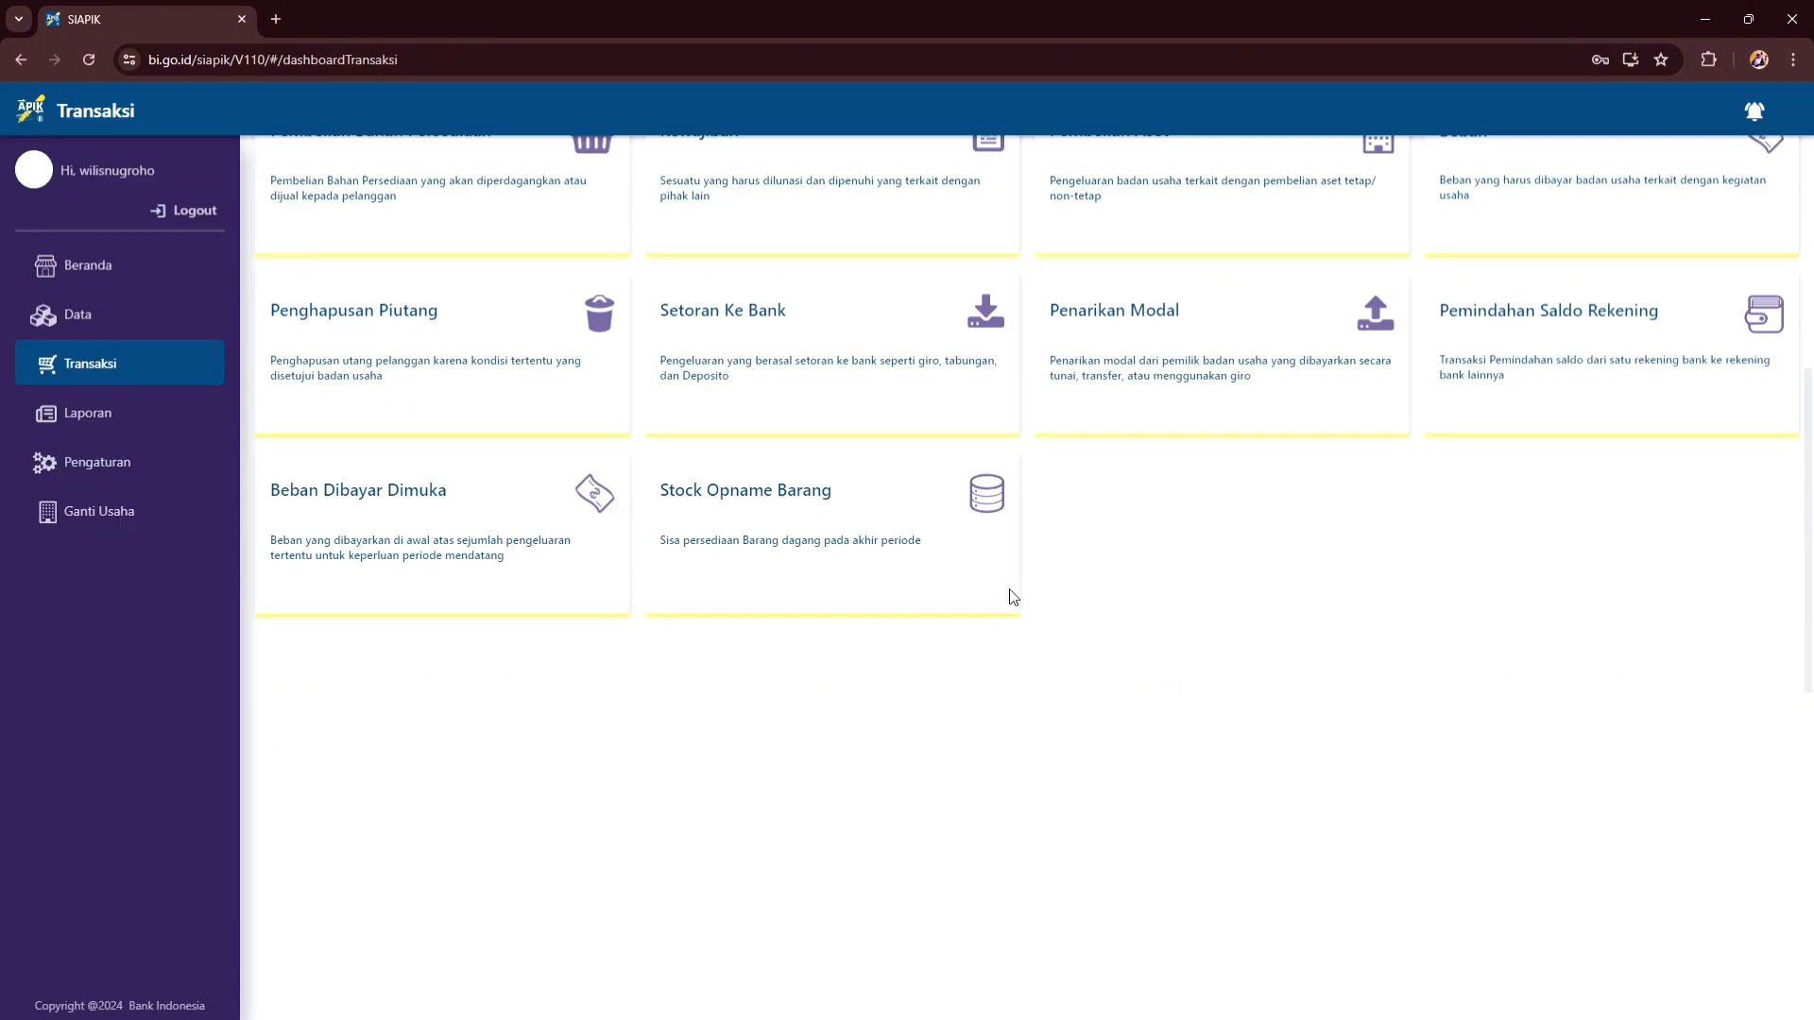
click(888, 506)
click(342, 232)
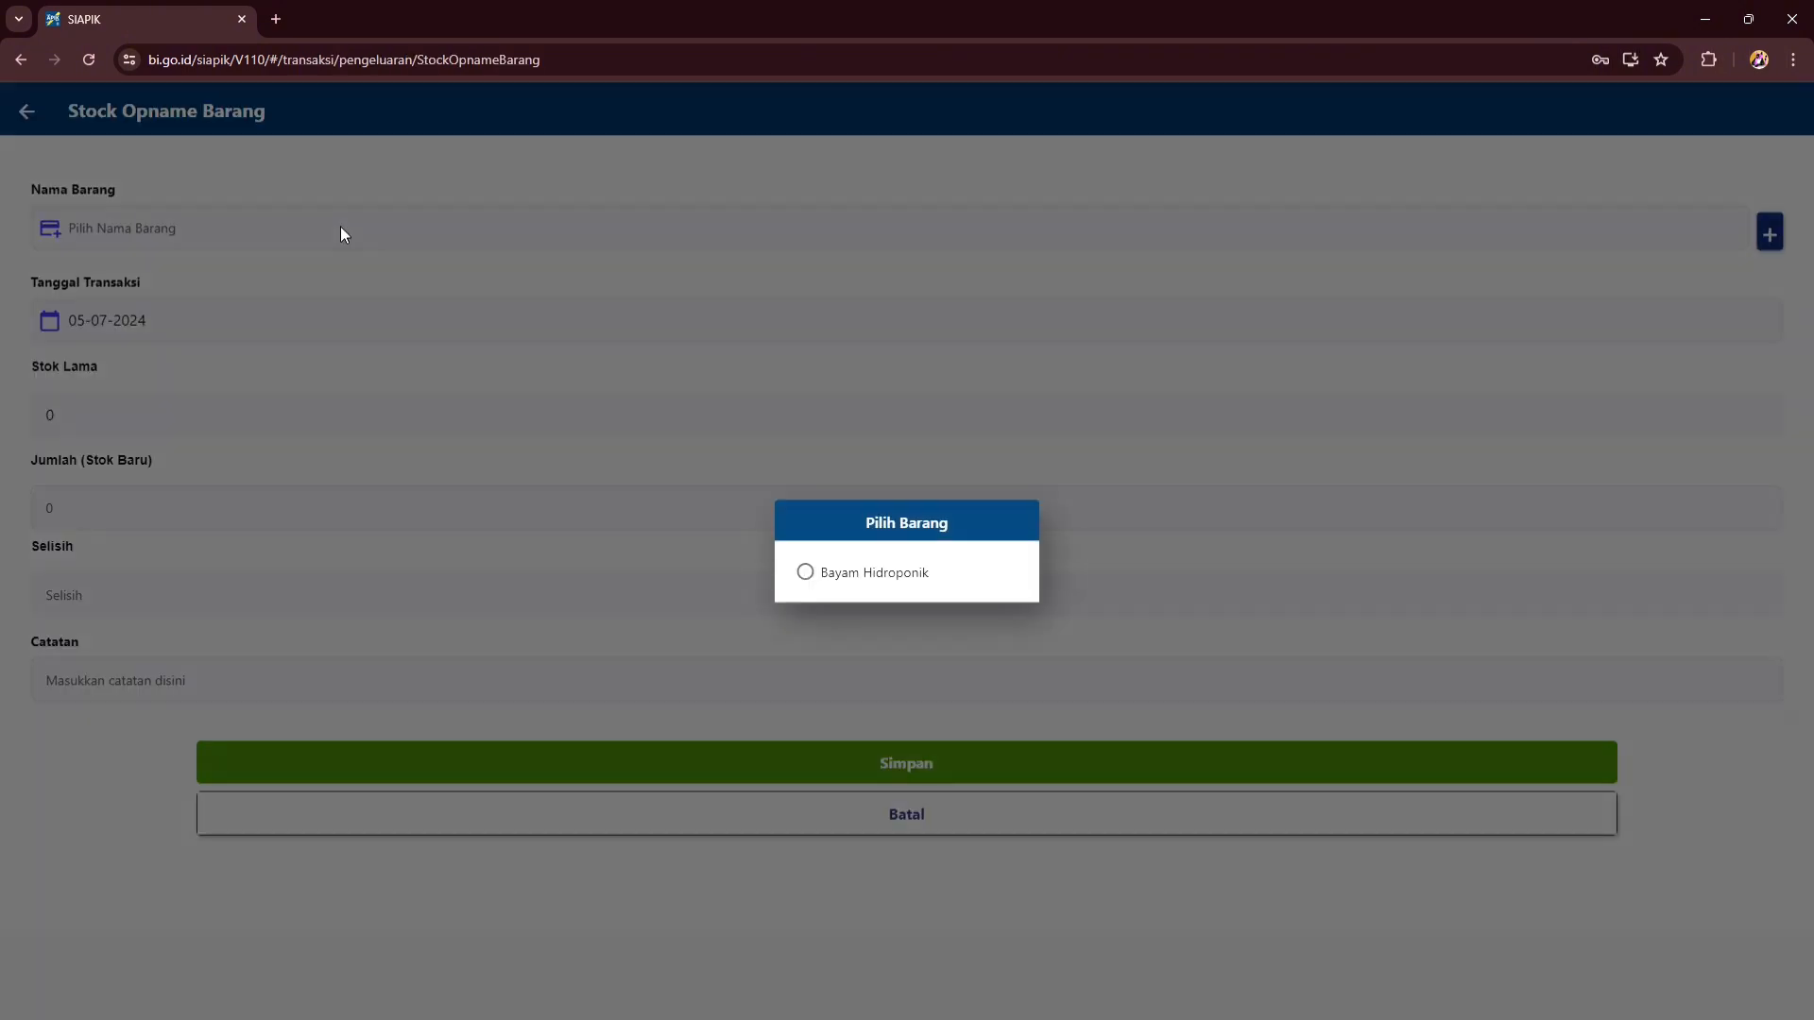
click(805, 573)
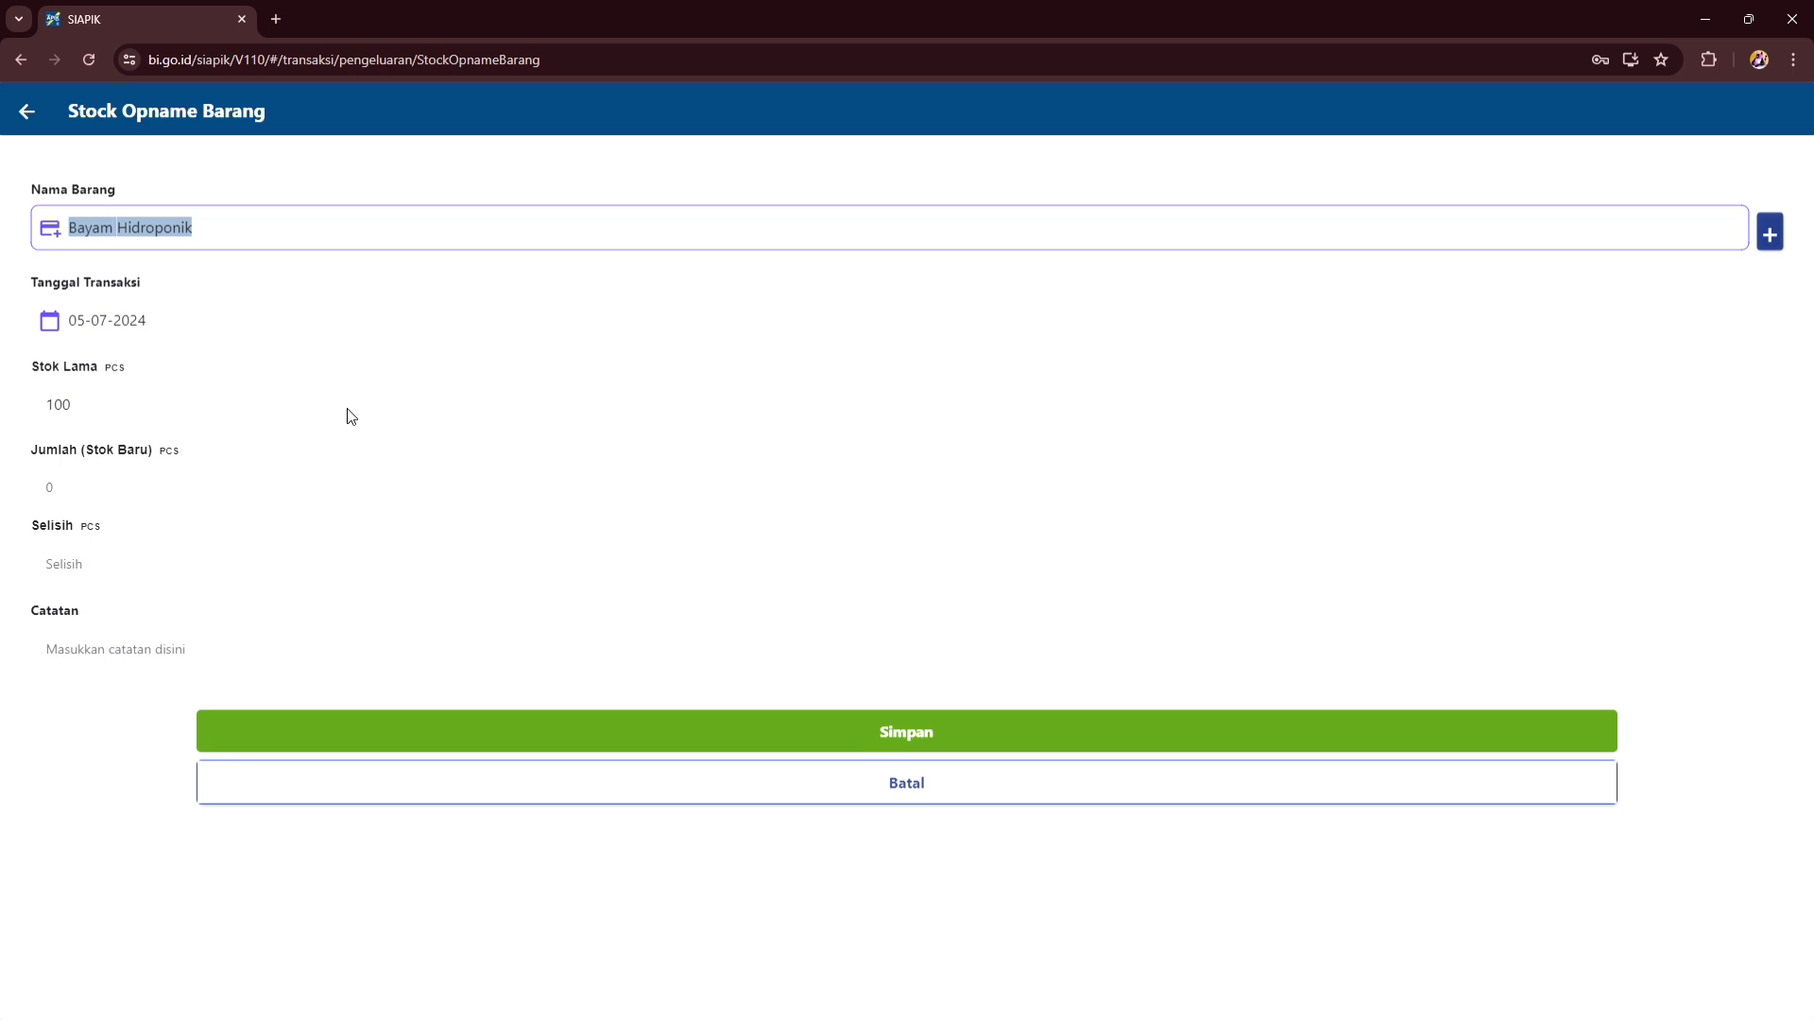
click(322, 484)
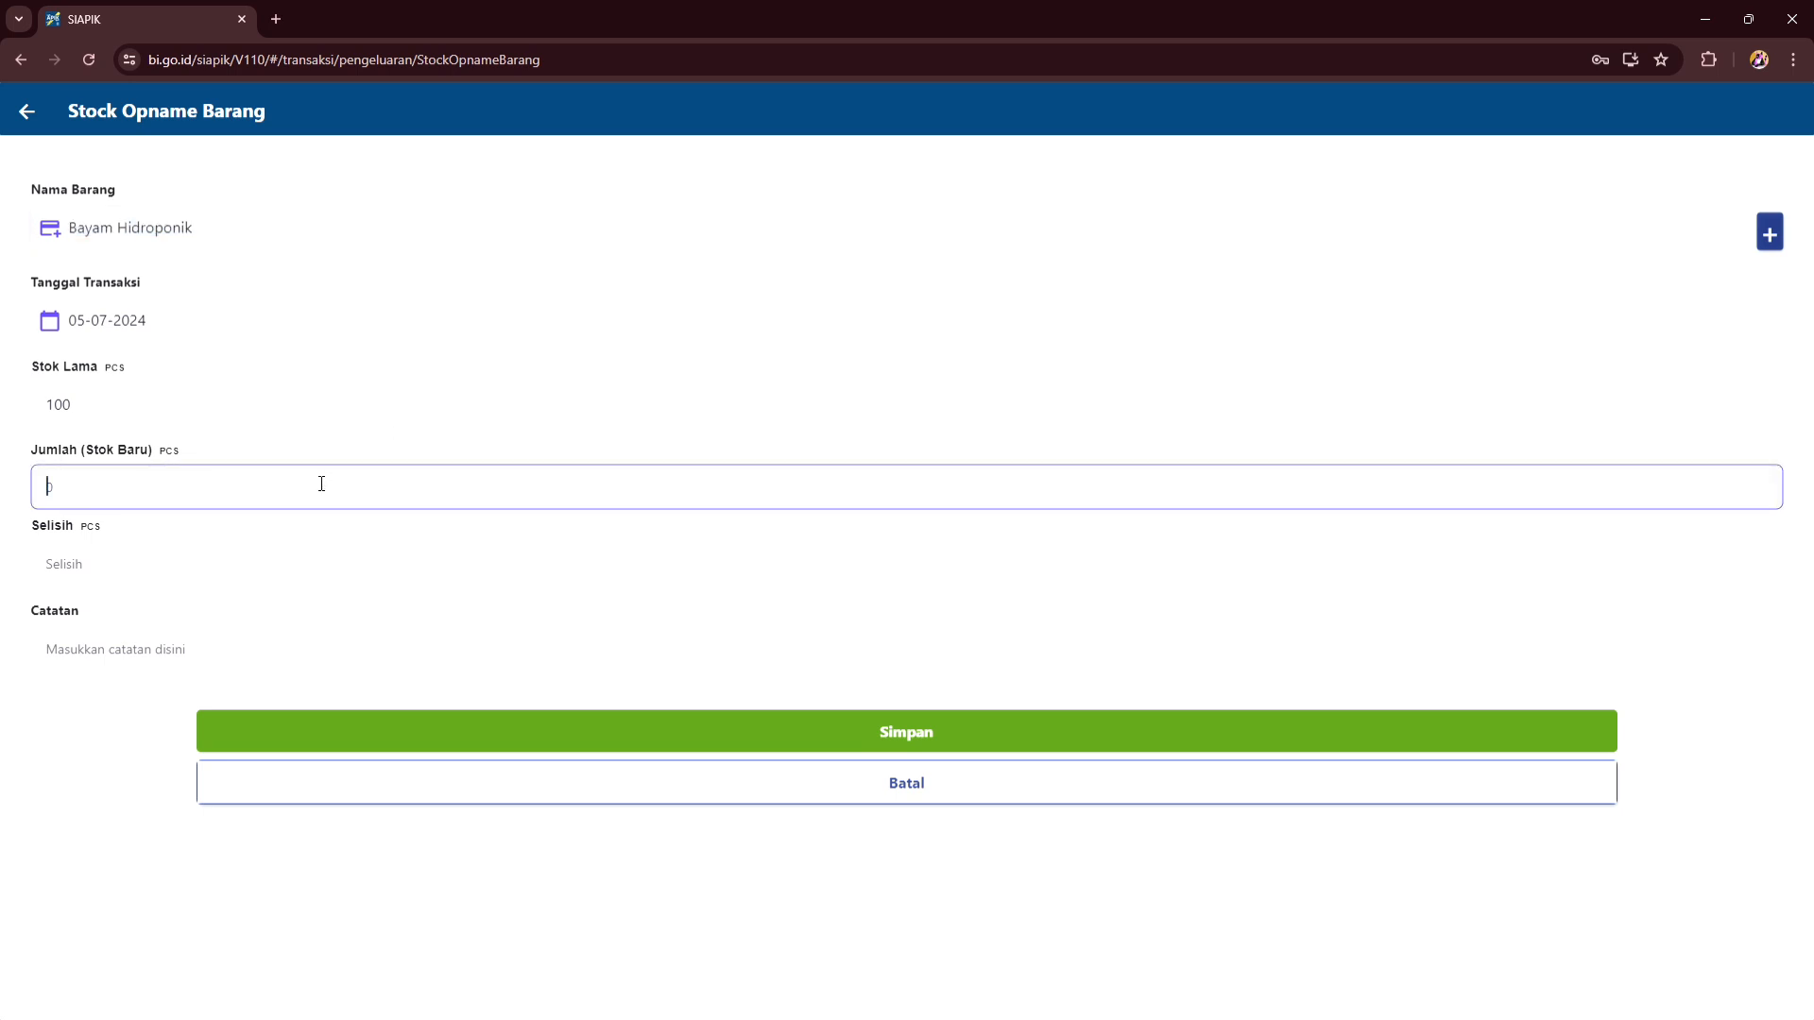
text(150)
click(95, 326)
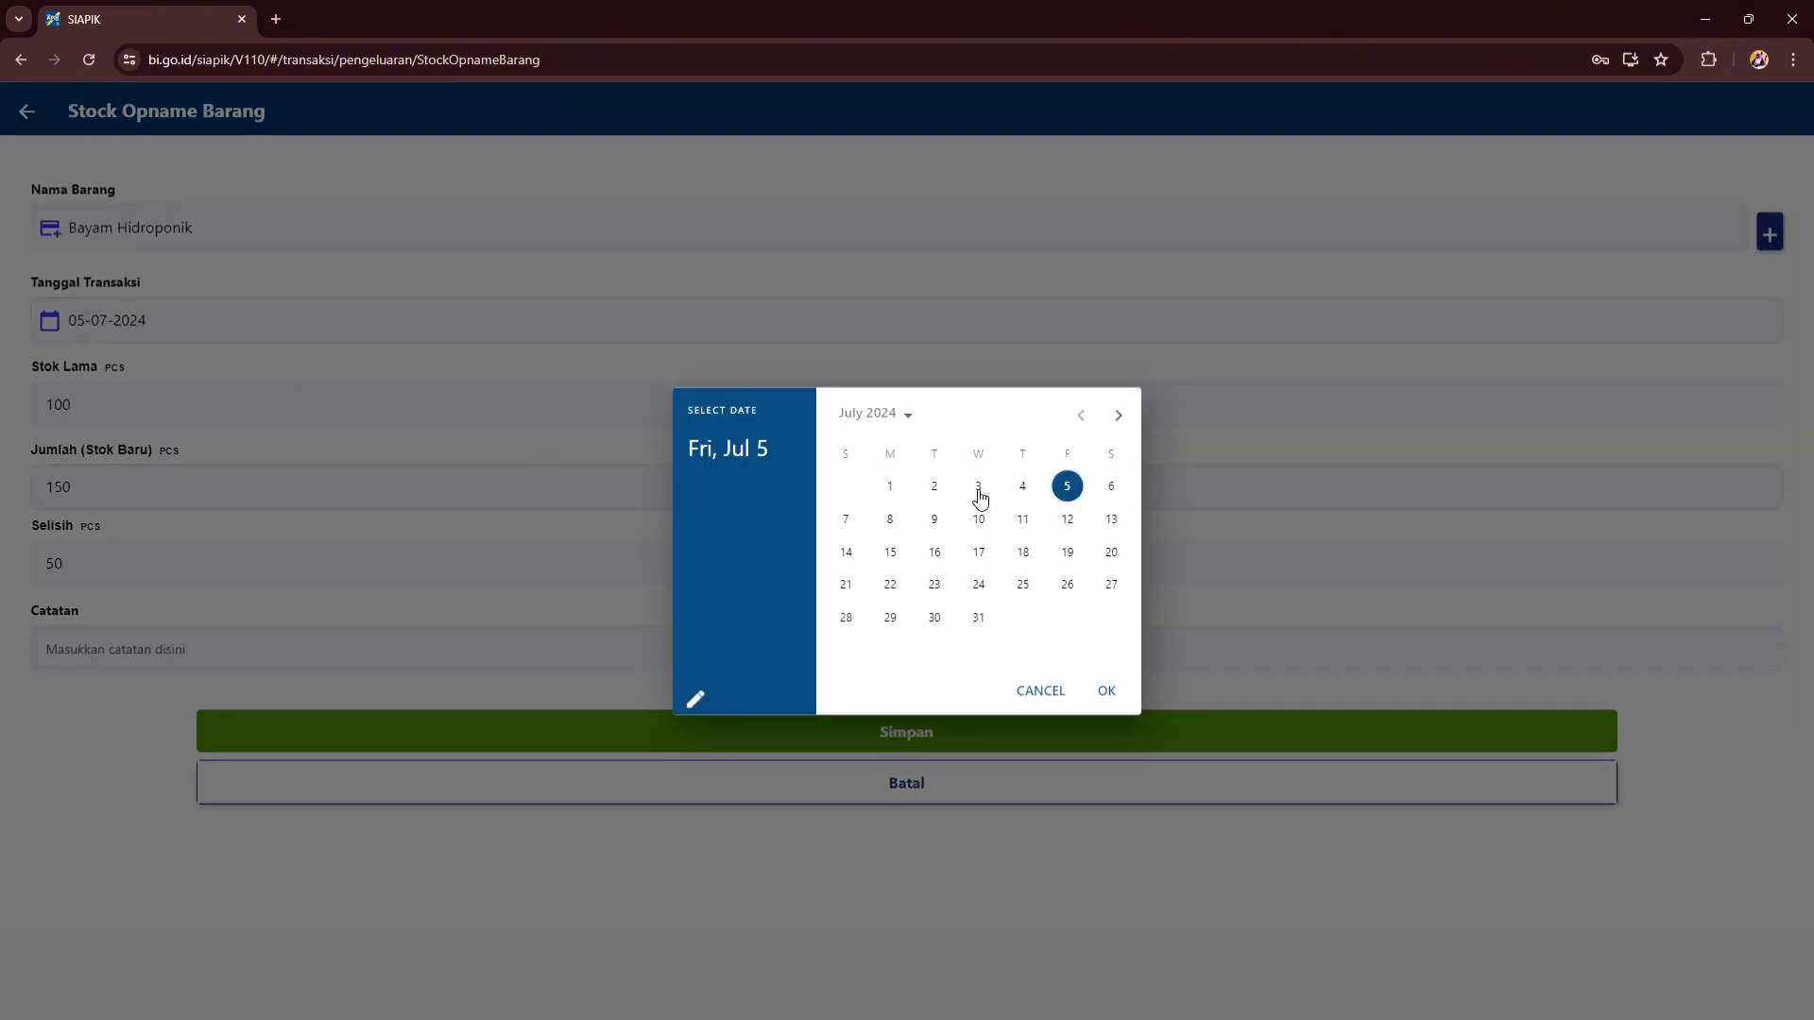
click(1021, 489)
click(1105, 690)
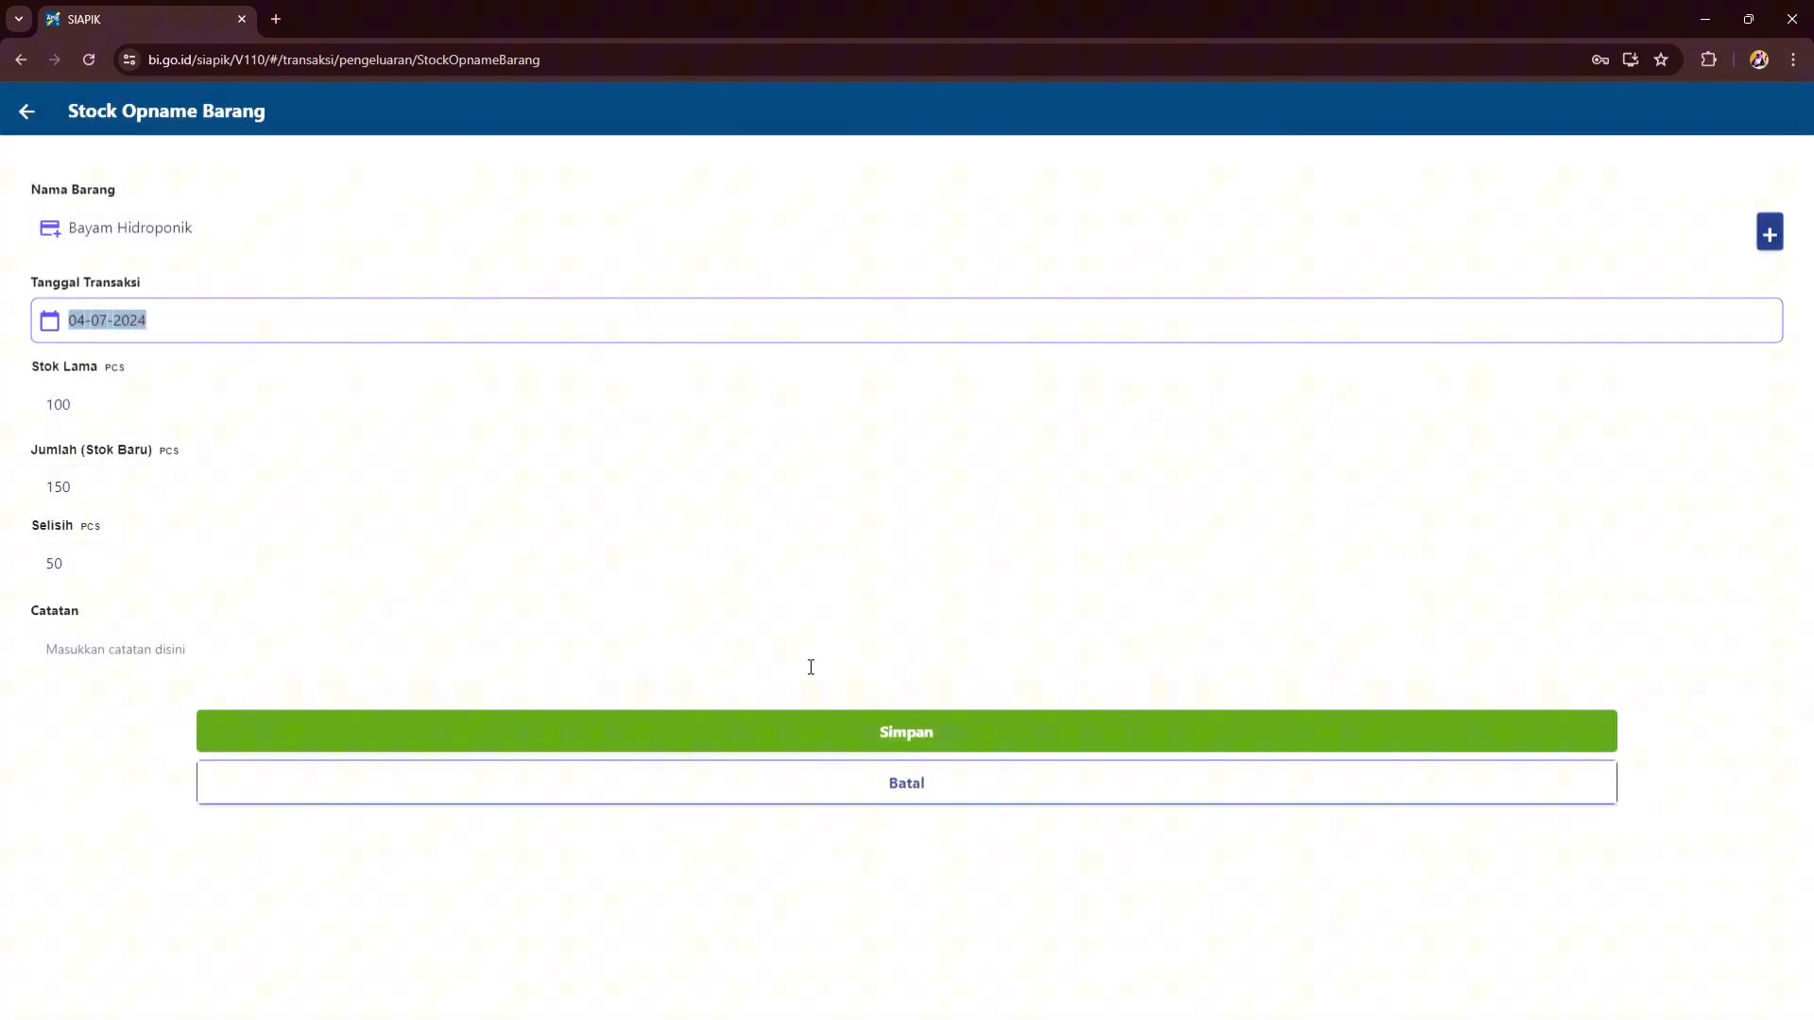
click(765, 734)
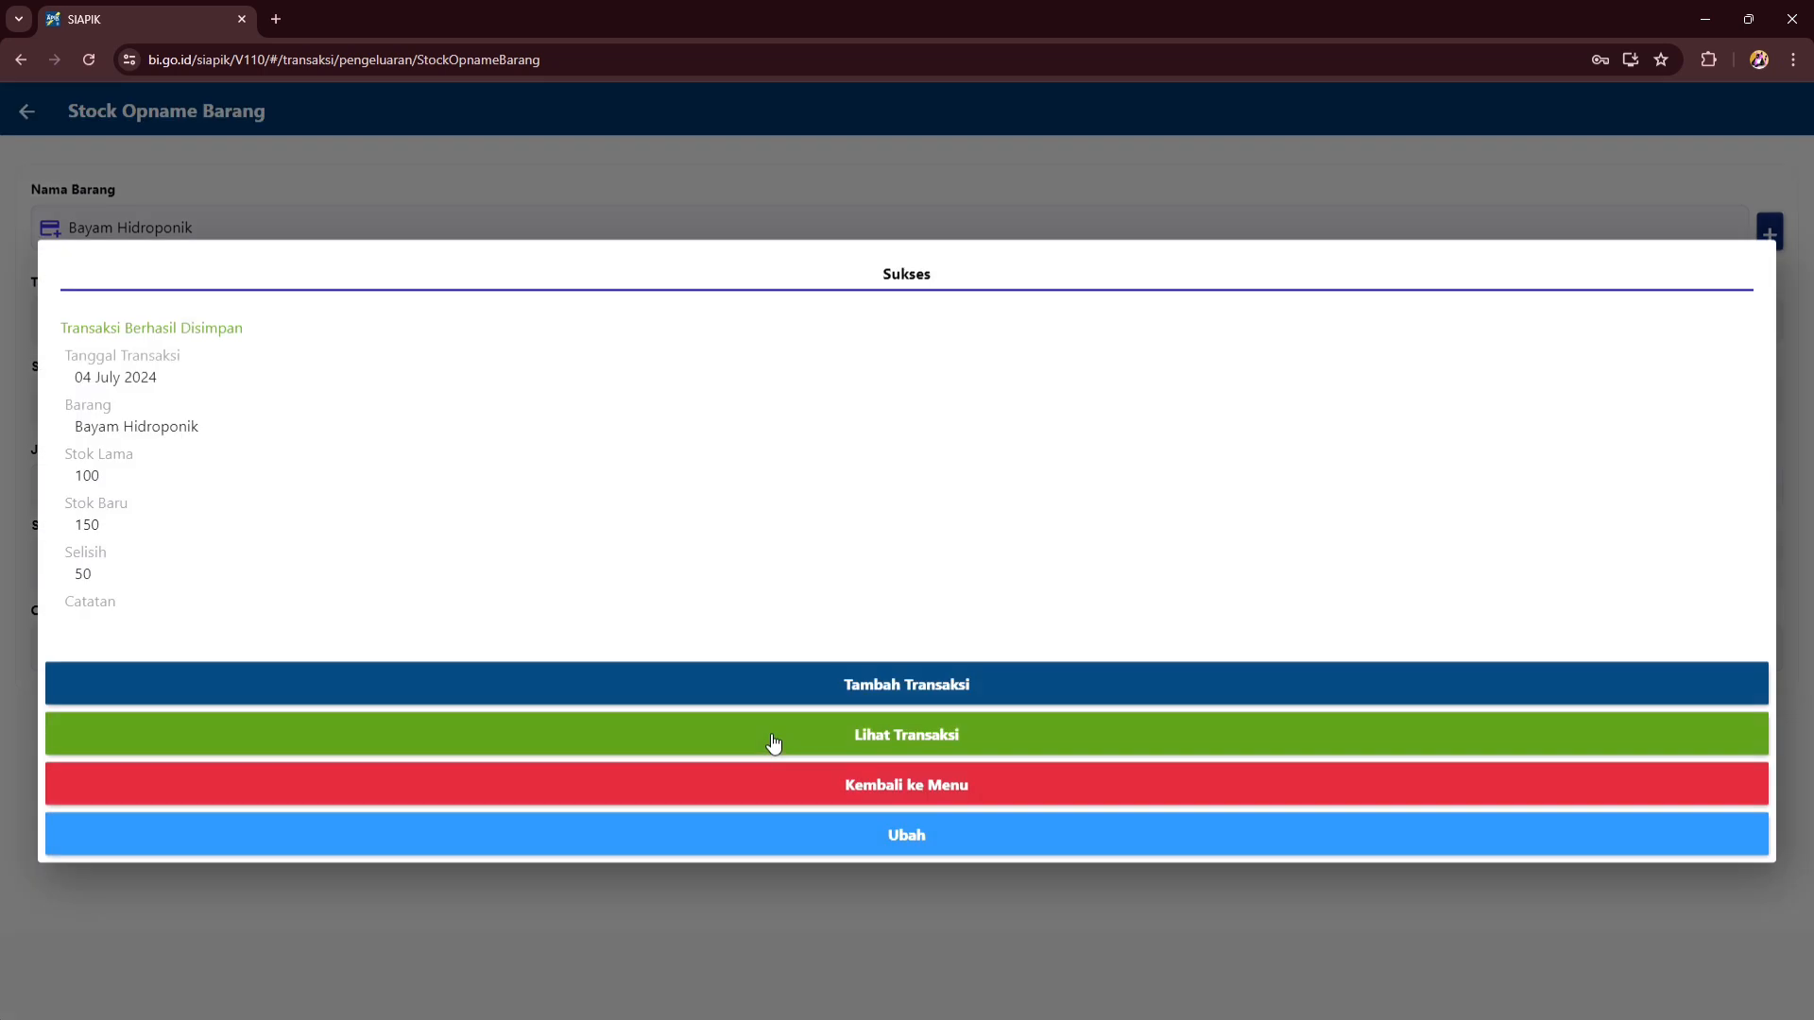
click(899, 788)
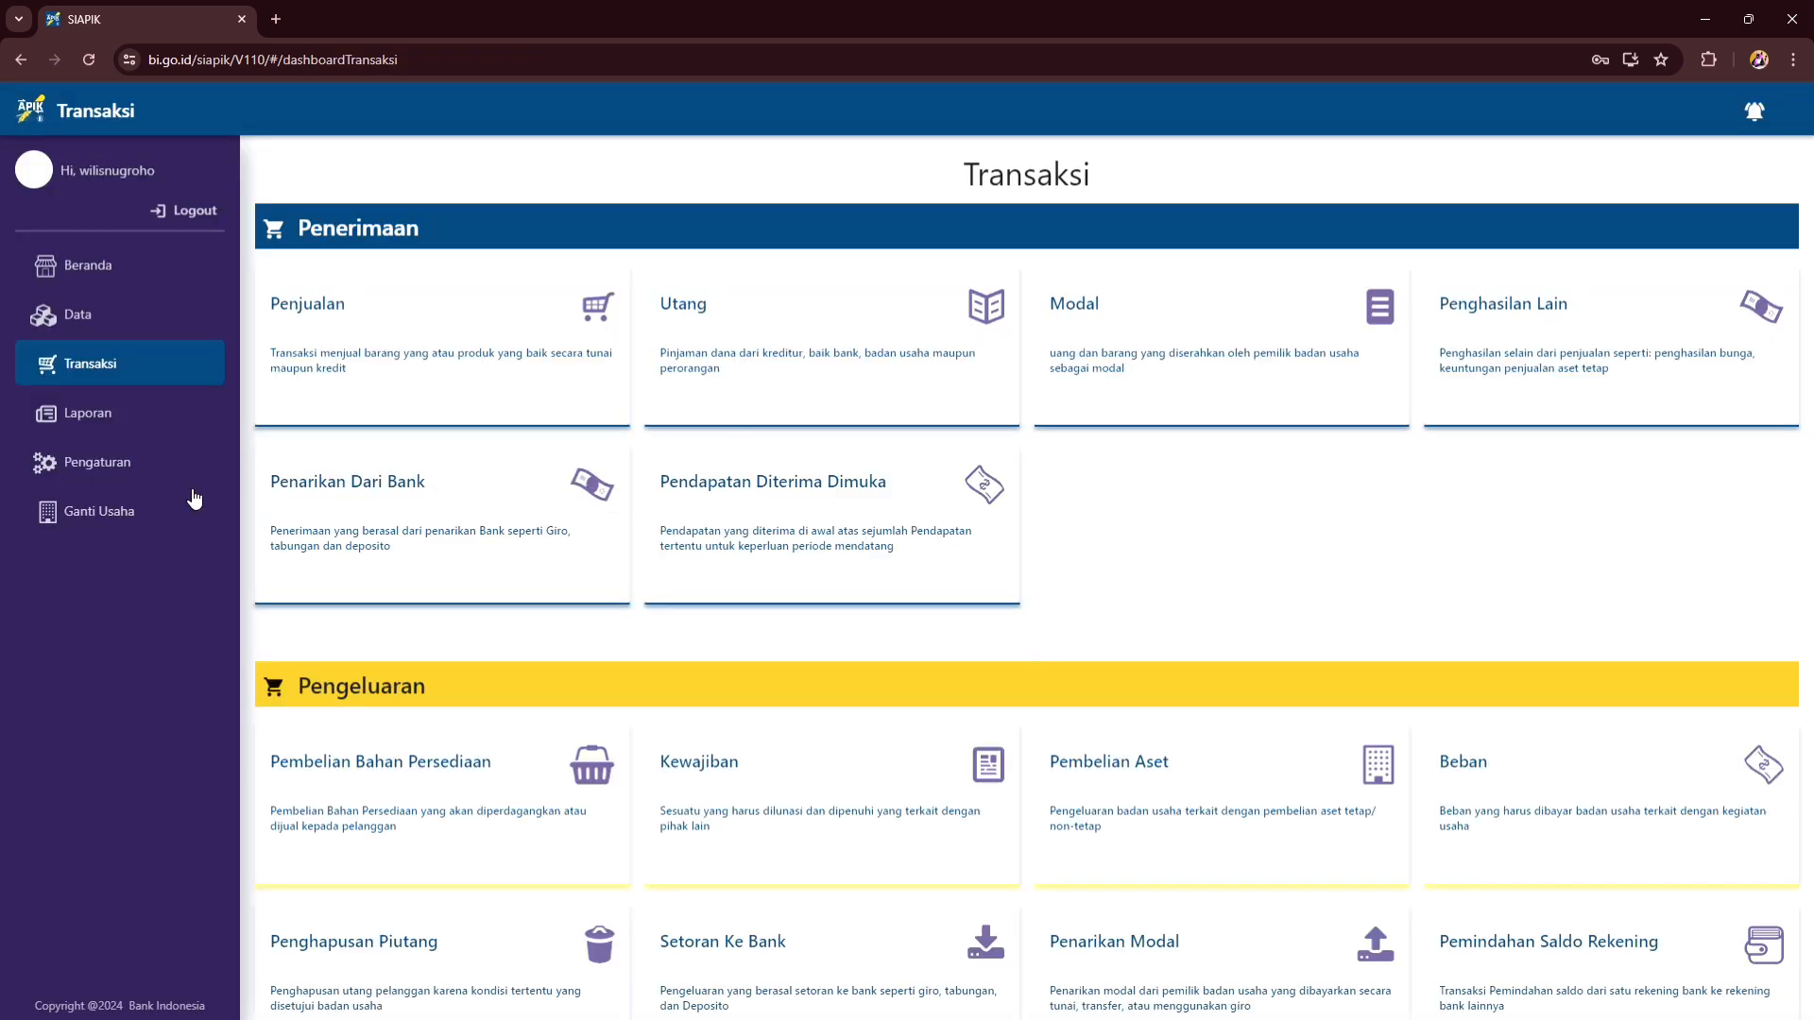
- Display the Neraca balance sheet for Juli 2024 and go back to the reports dashboard
click(146, 432)
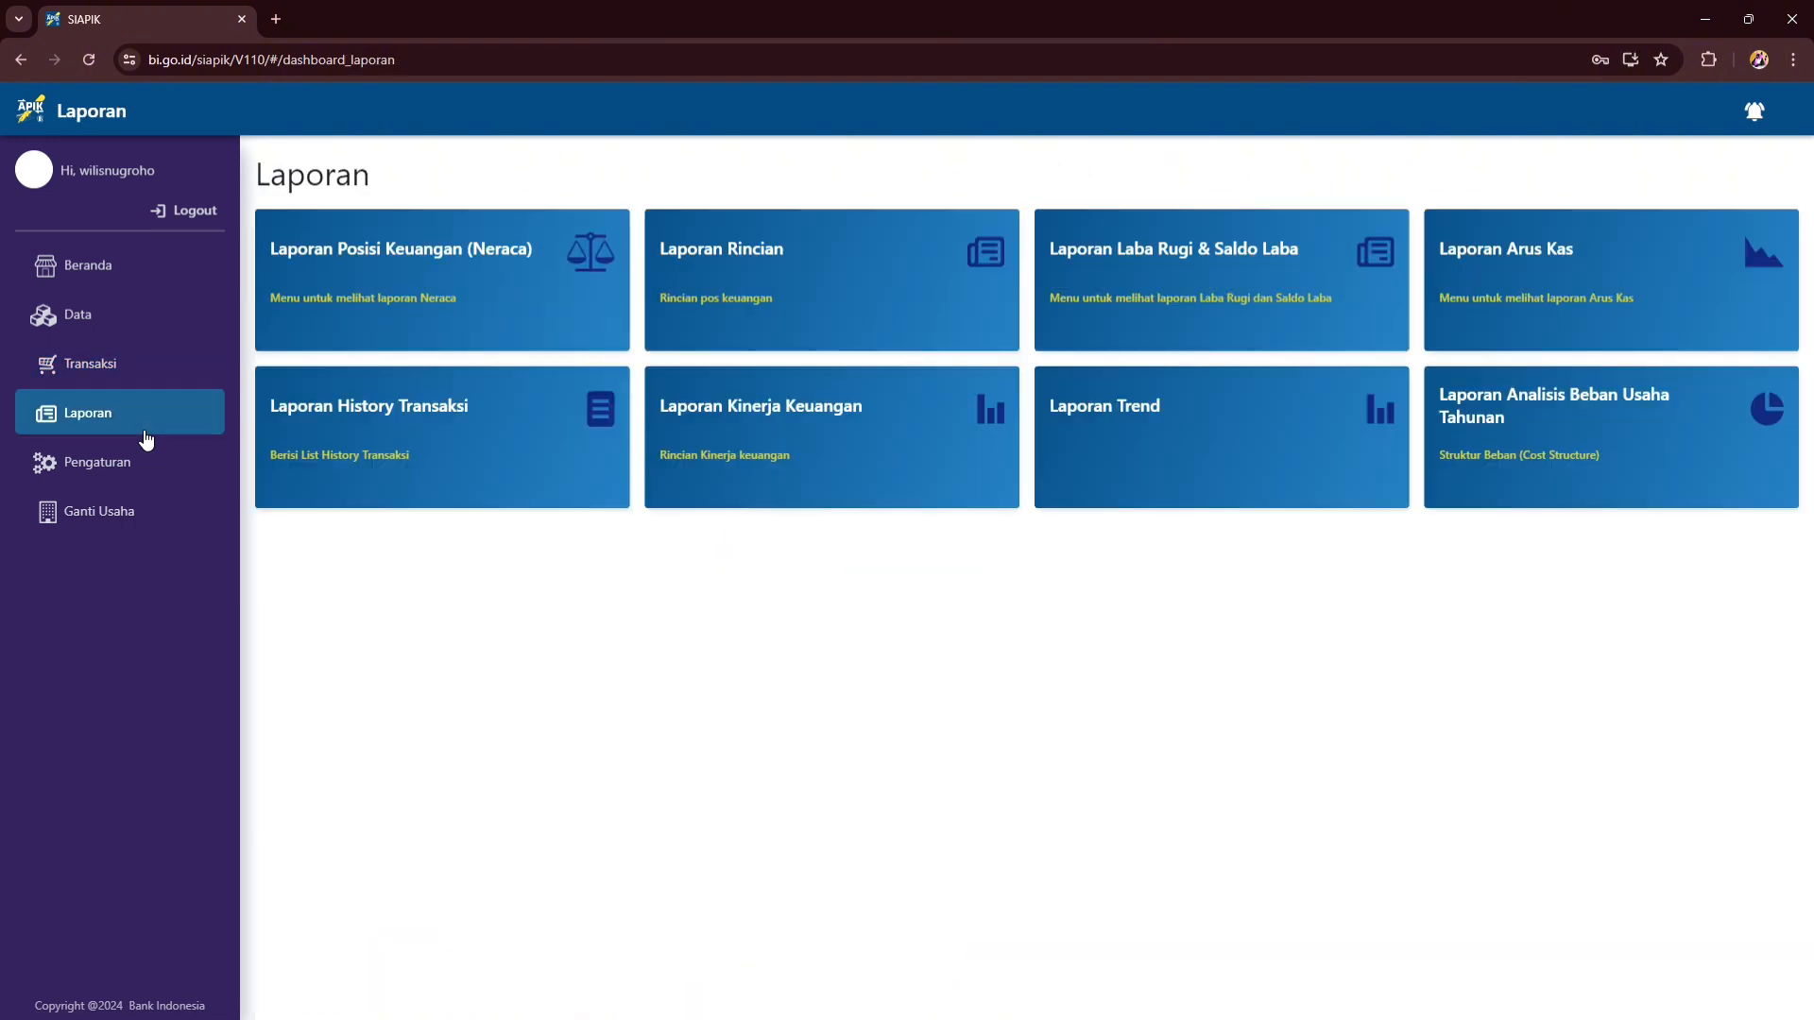
click(506, 298)
click(733, 313)
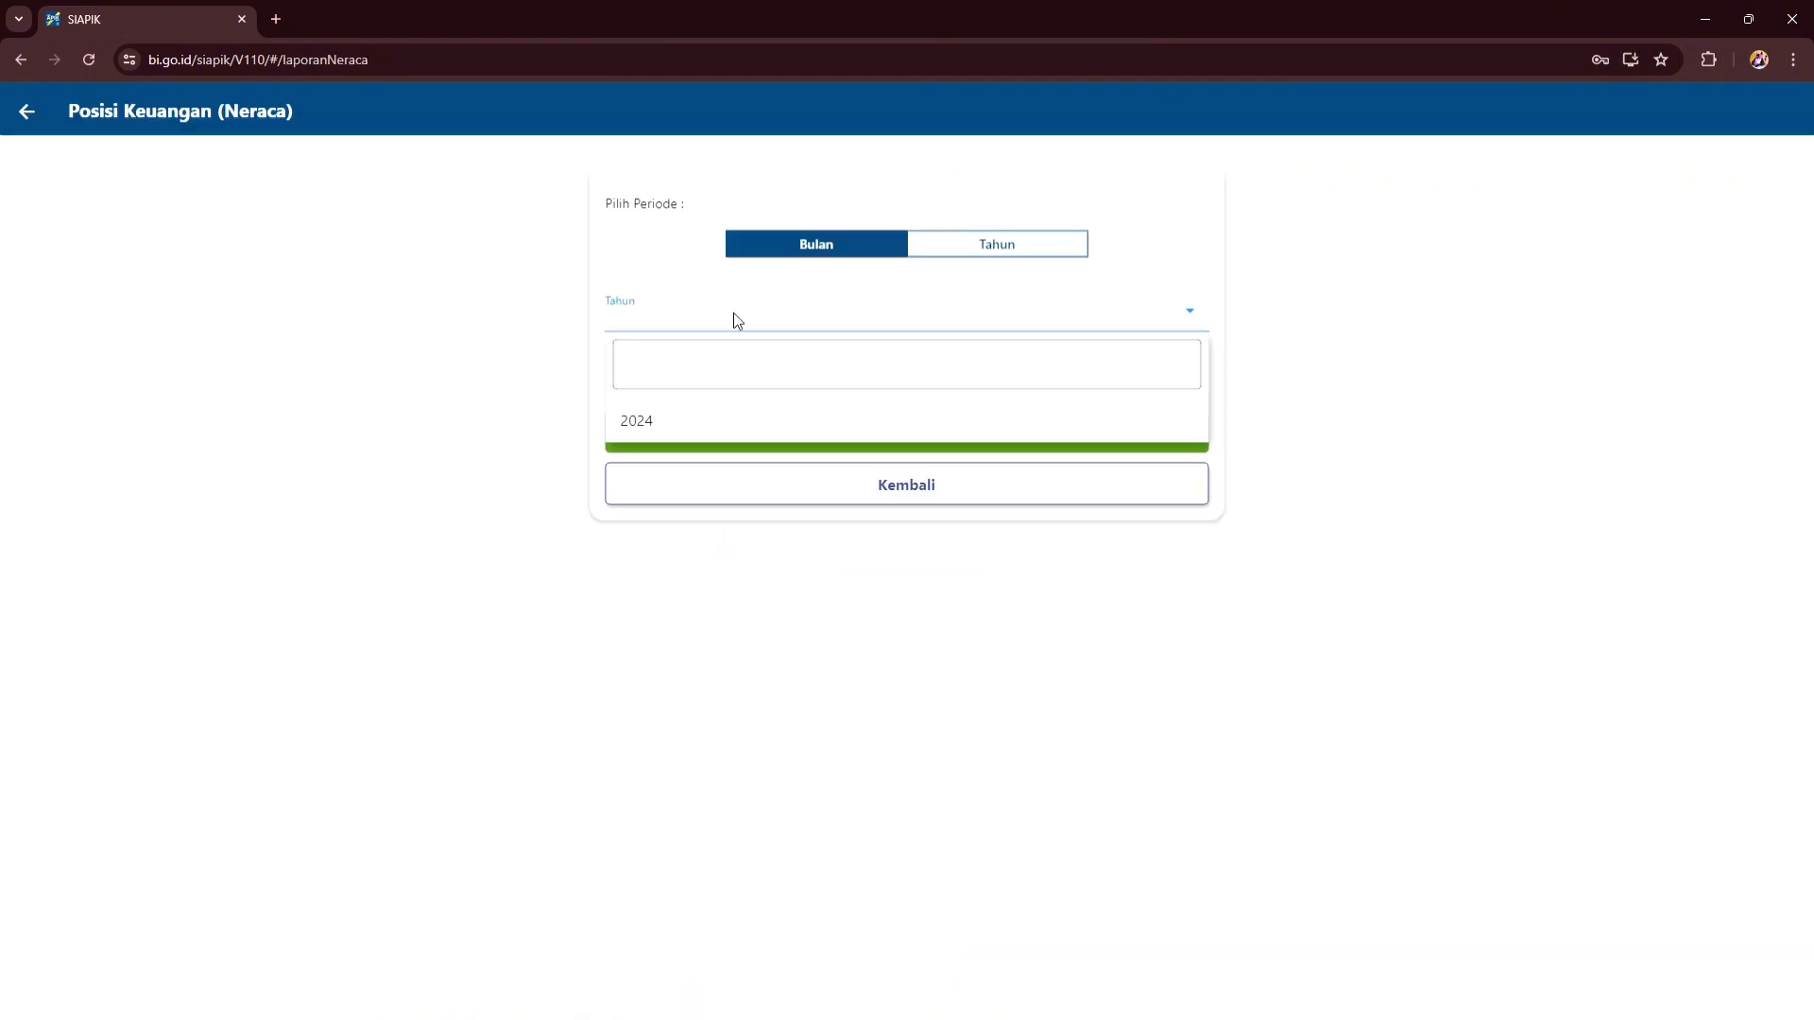
click(752, 423)
click(753, 382)
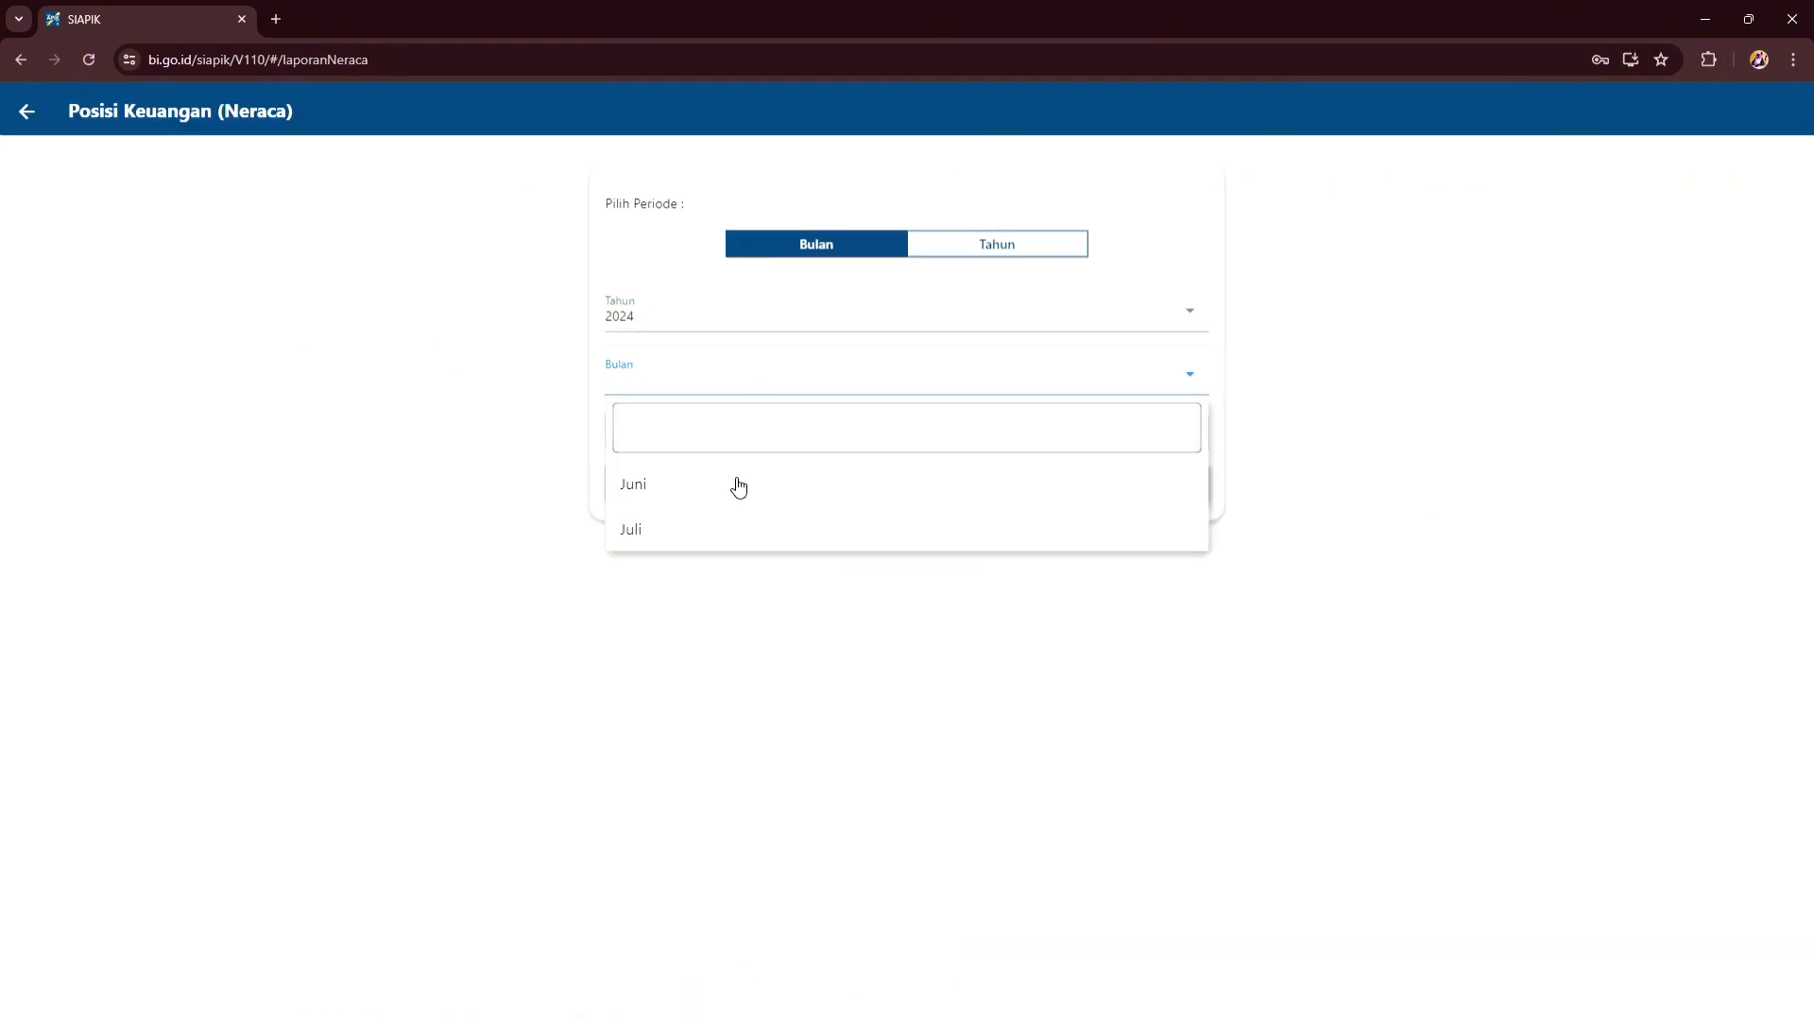
click(728, 531)
click(909, 418)
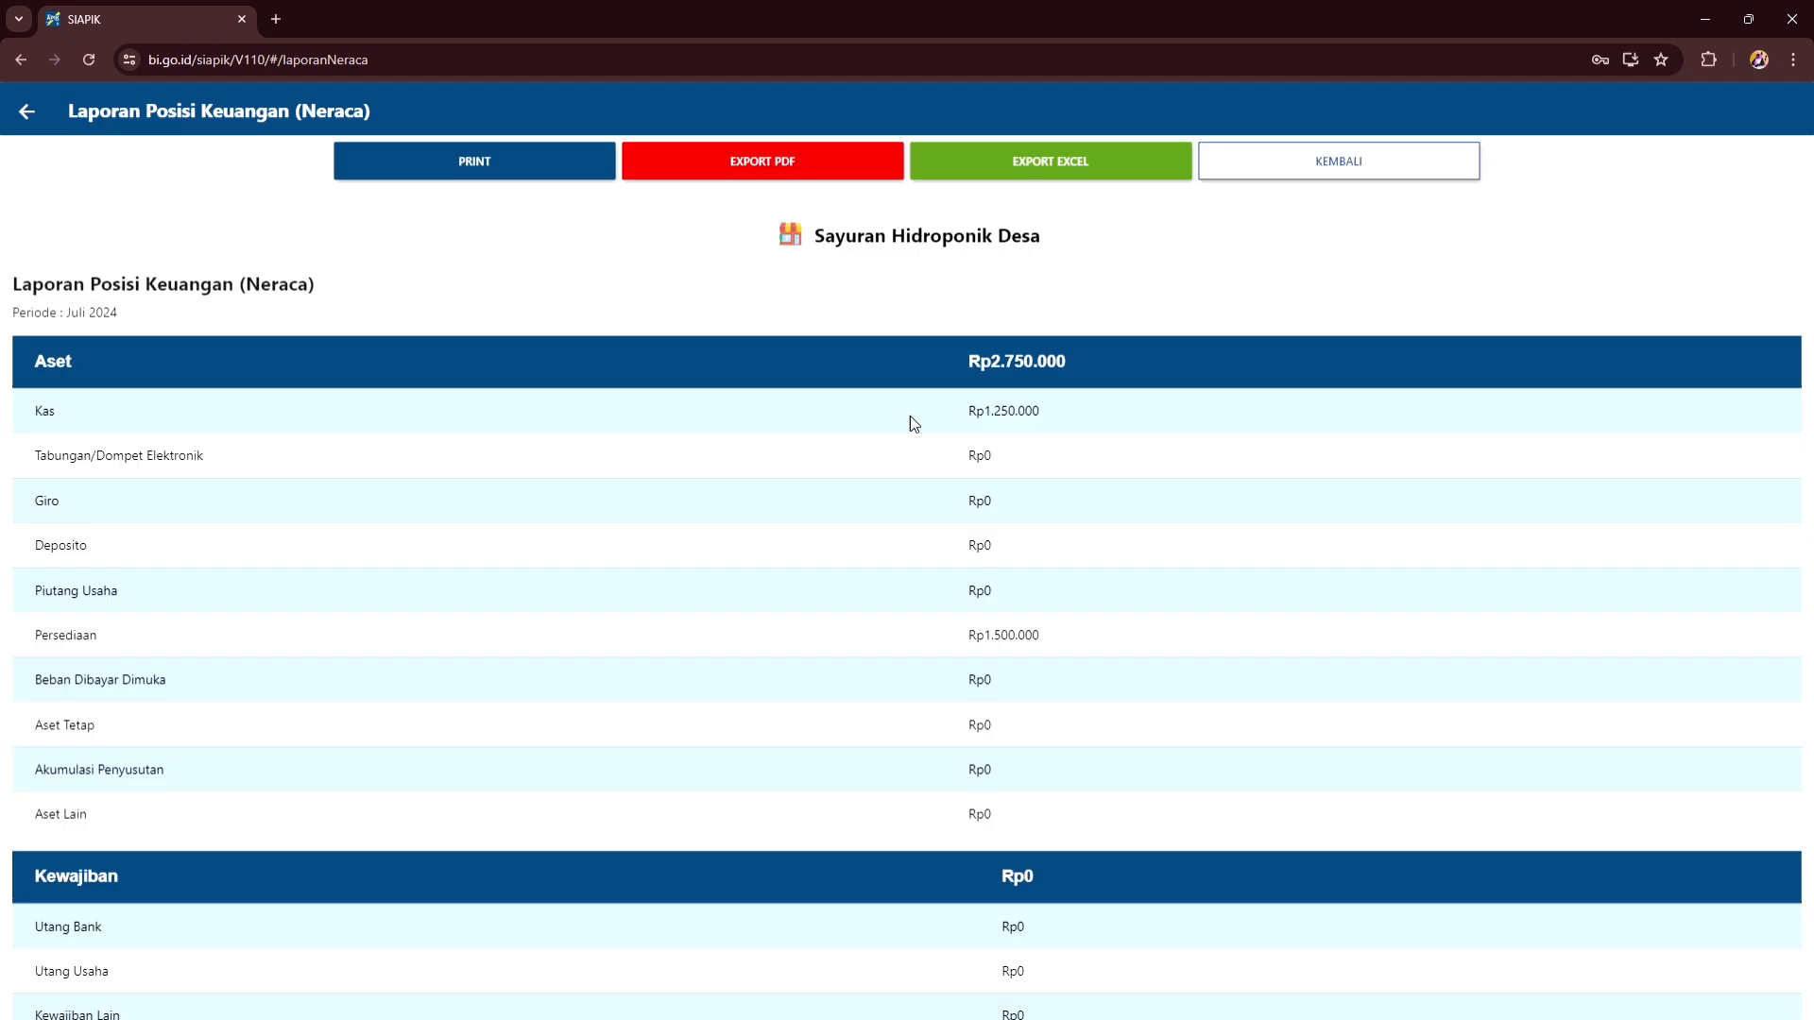
scroll(879, 463, down, 3)
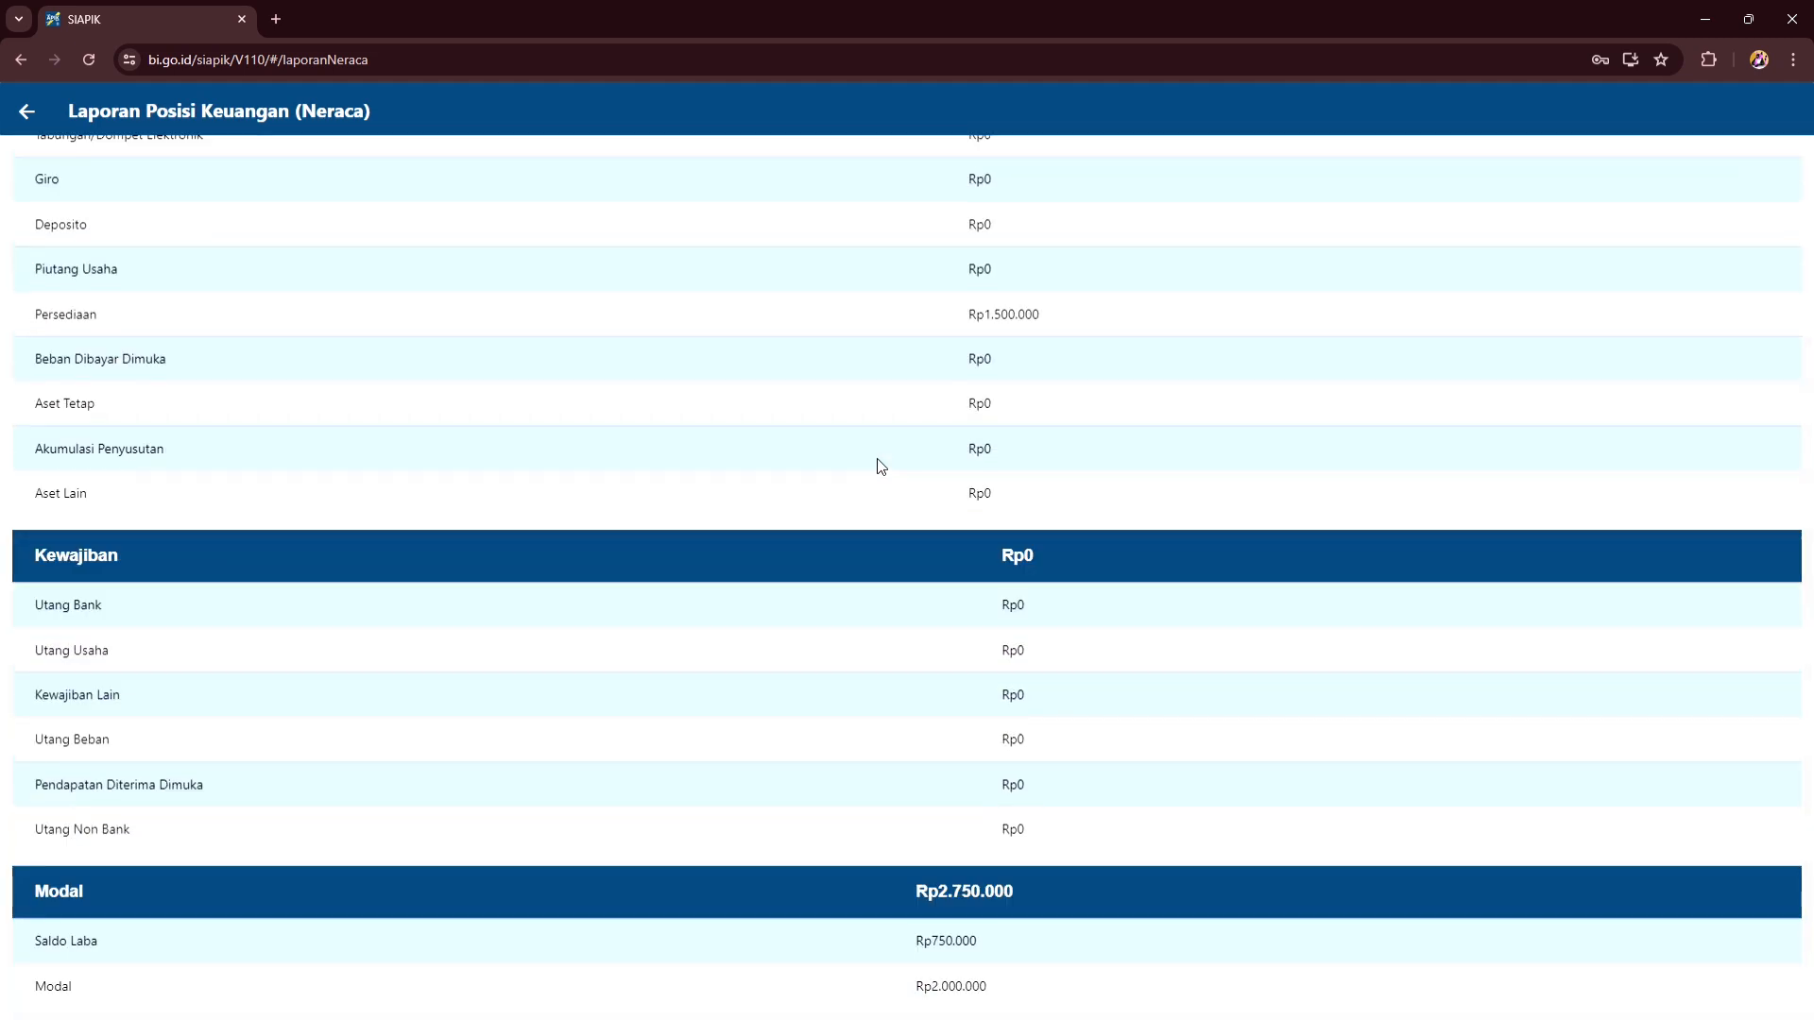
scroll(880, 466, up, 3)
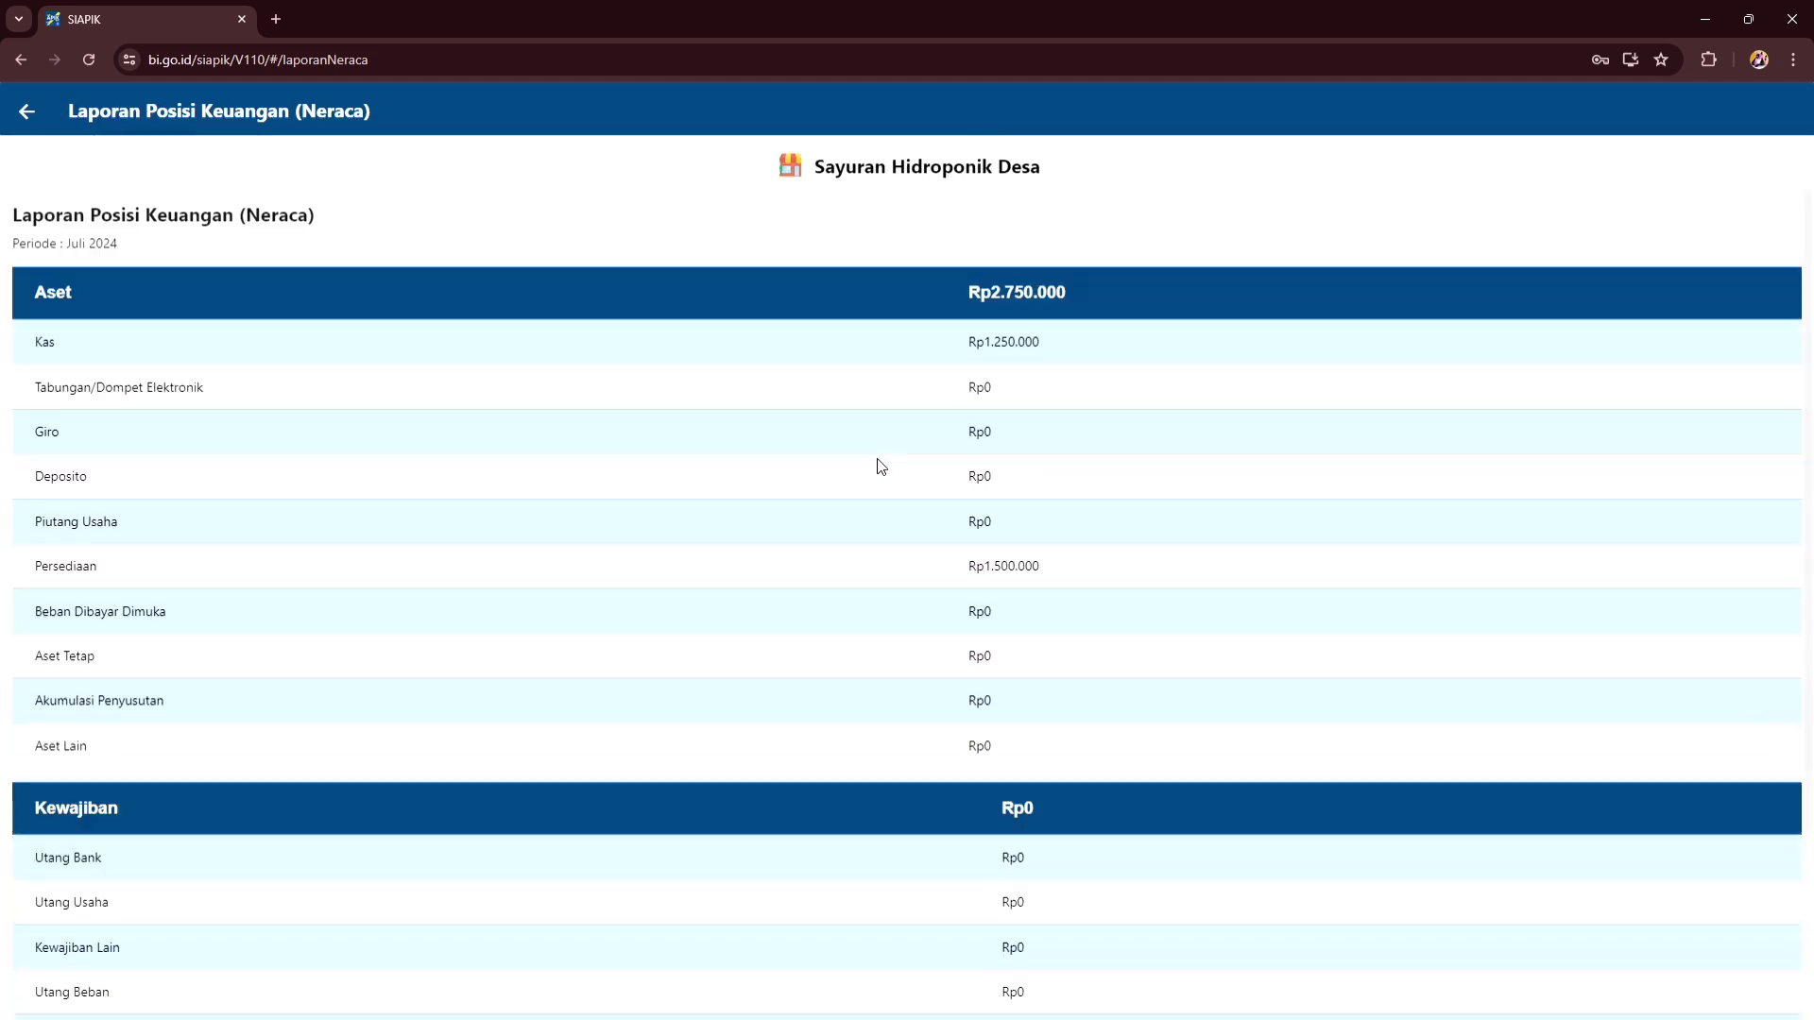
click(1285, 168)
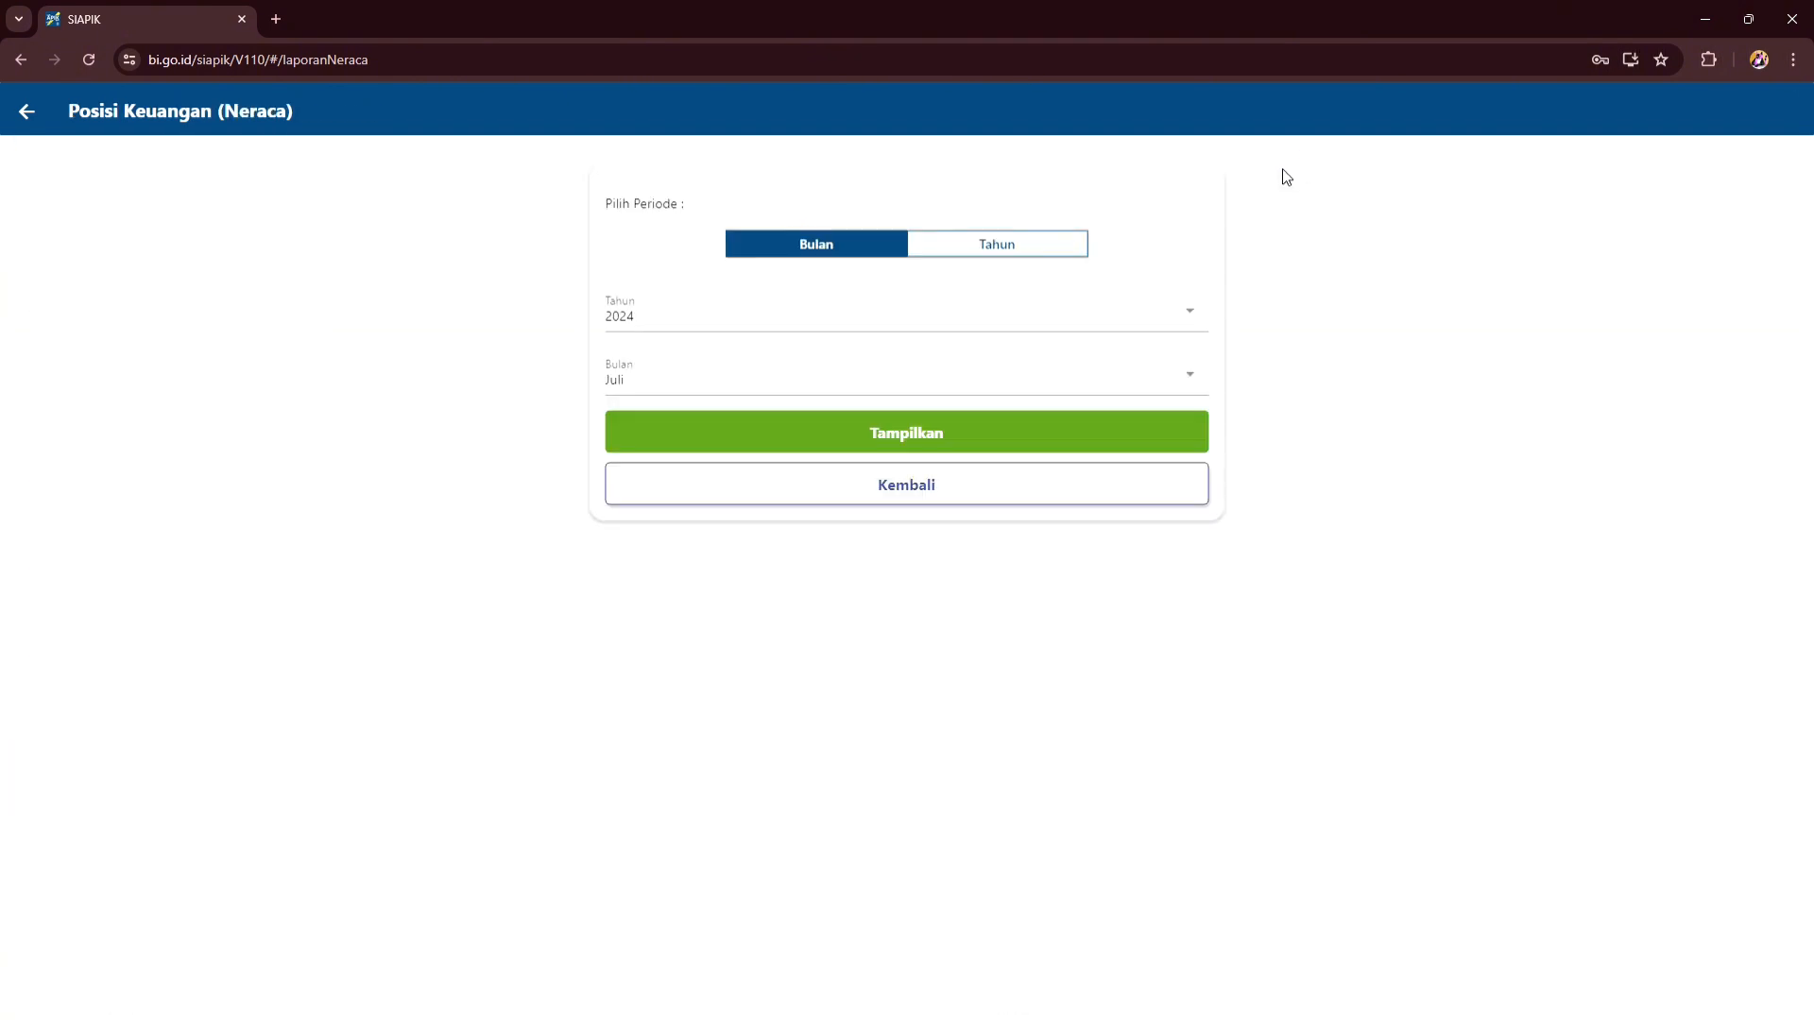
click(910, 477)
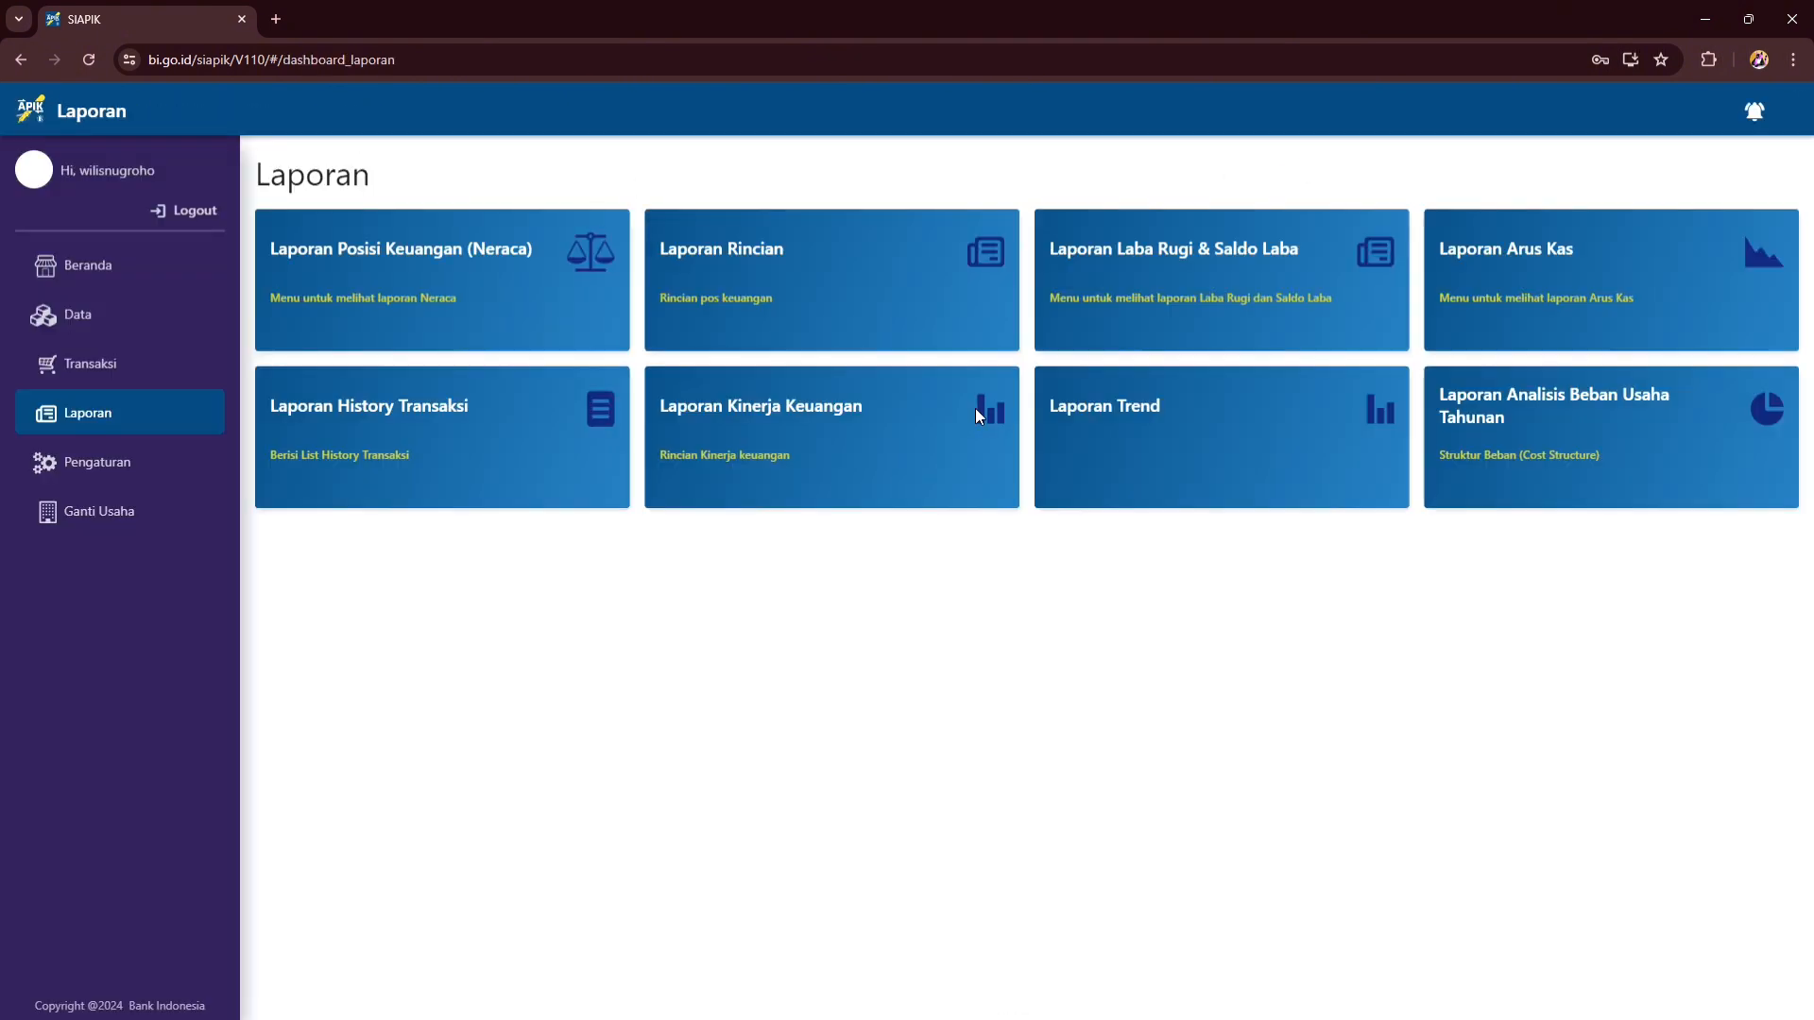
- Review the Laporan History Transaksi listing the five recorded transactions
click(428, 472)
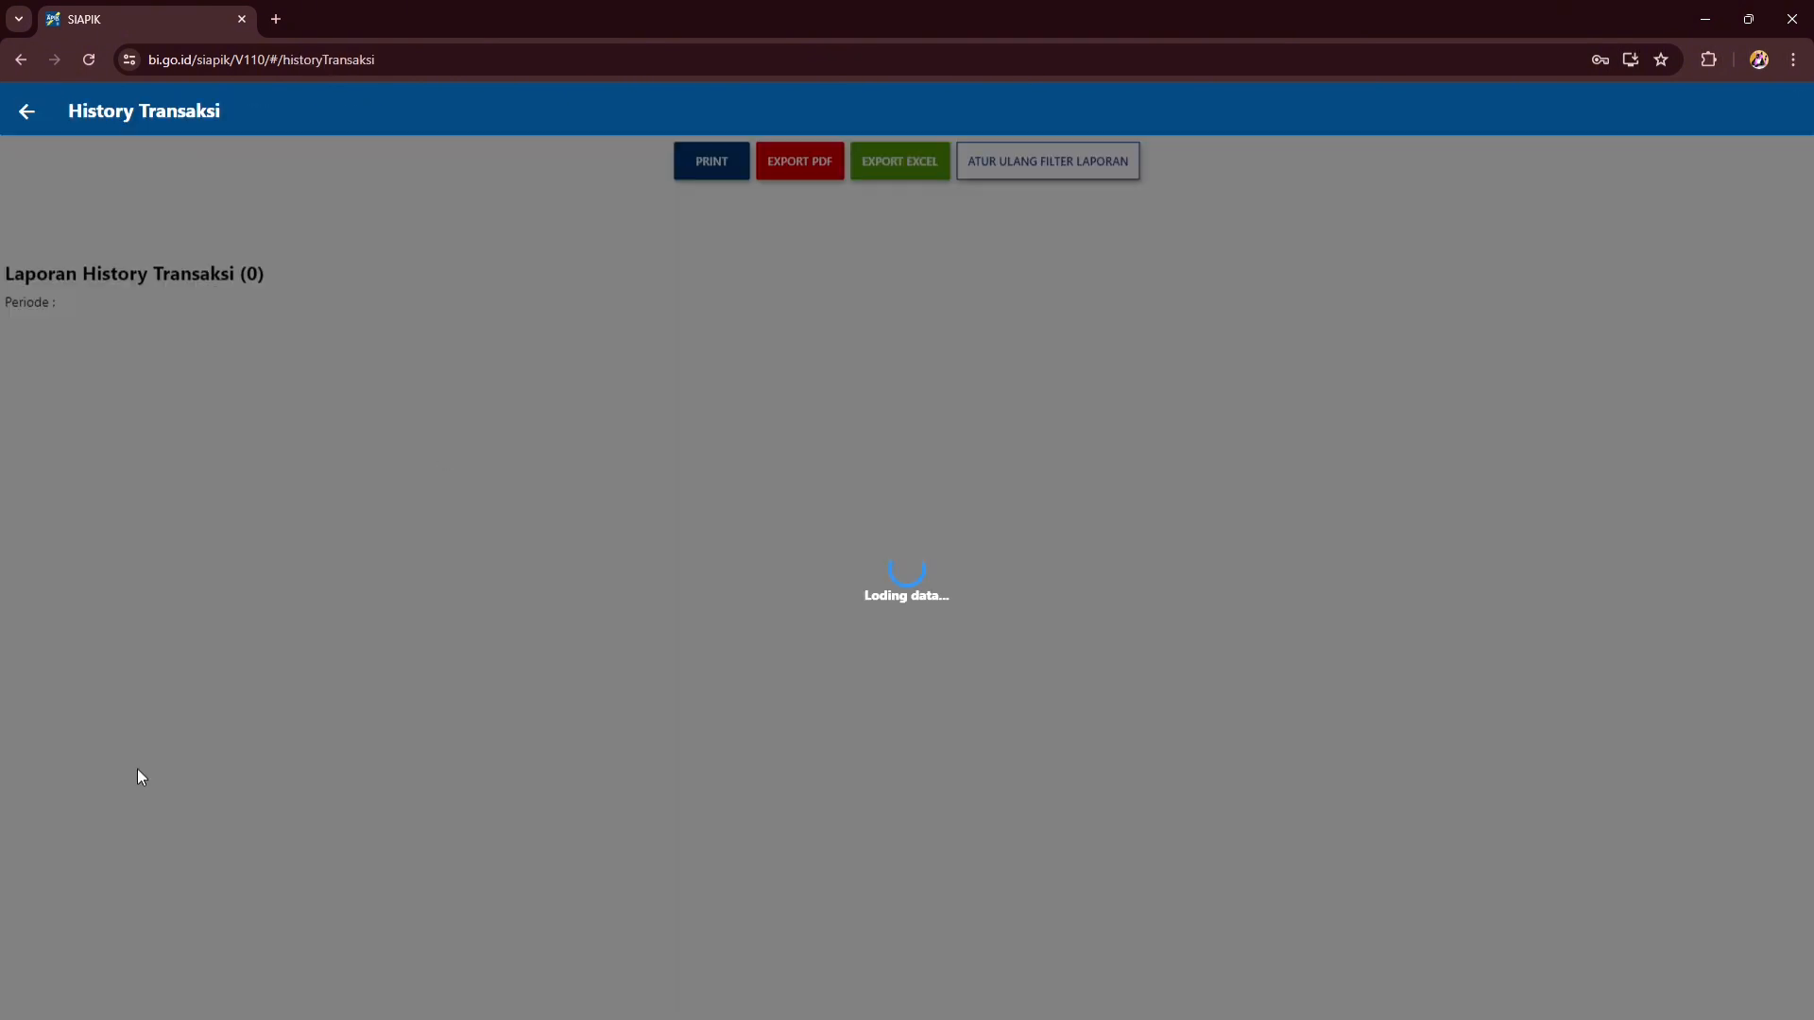
scroll(1065, 405, down, 5)
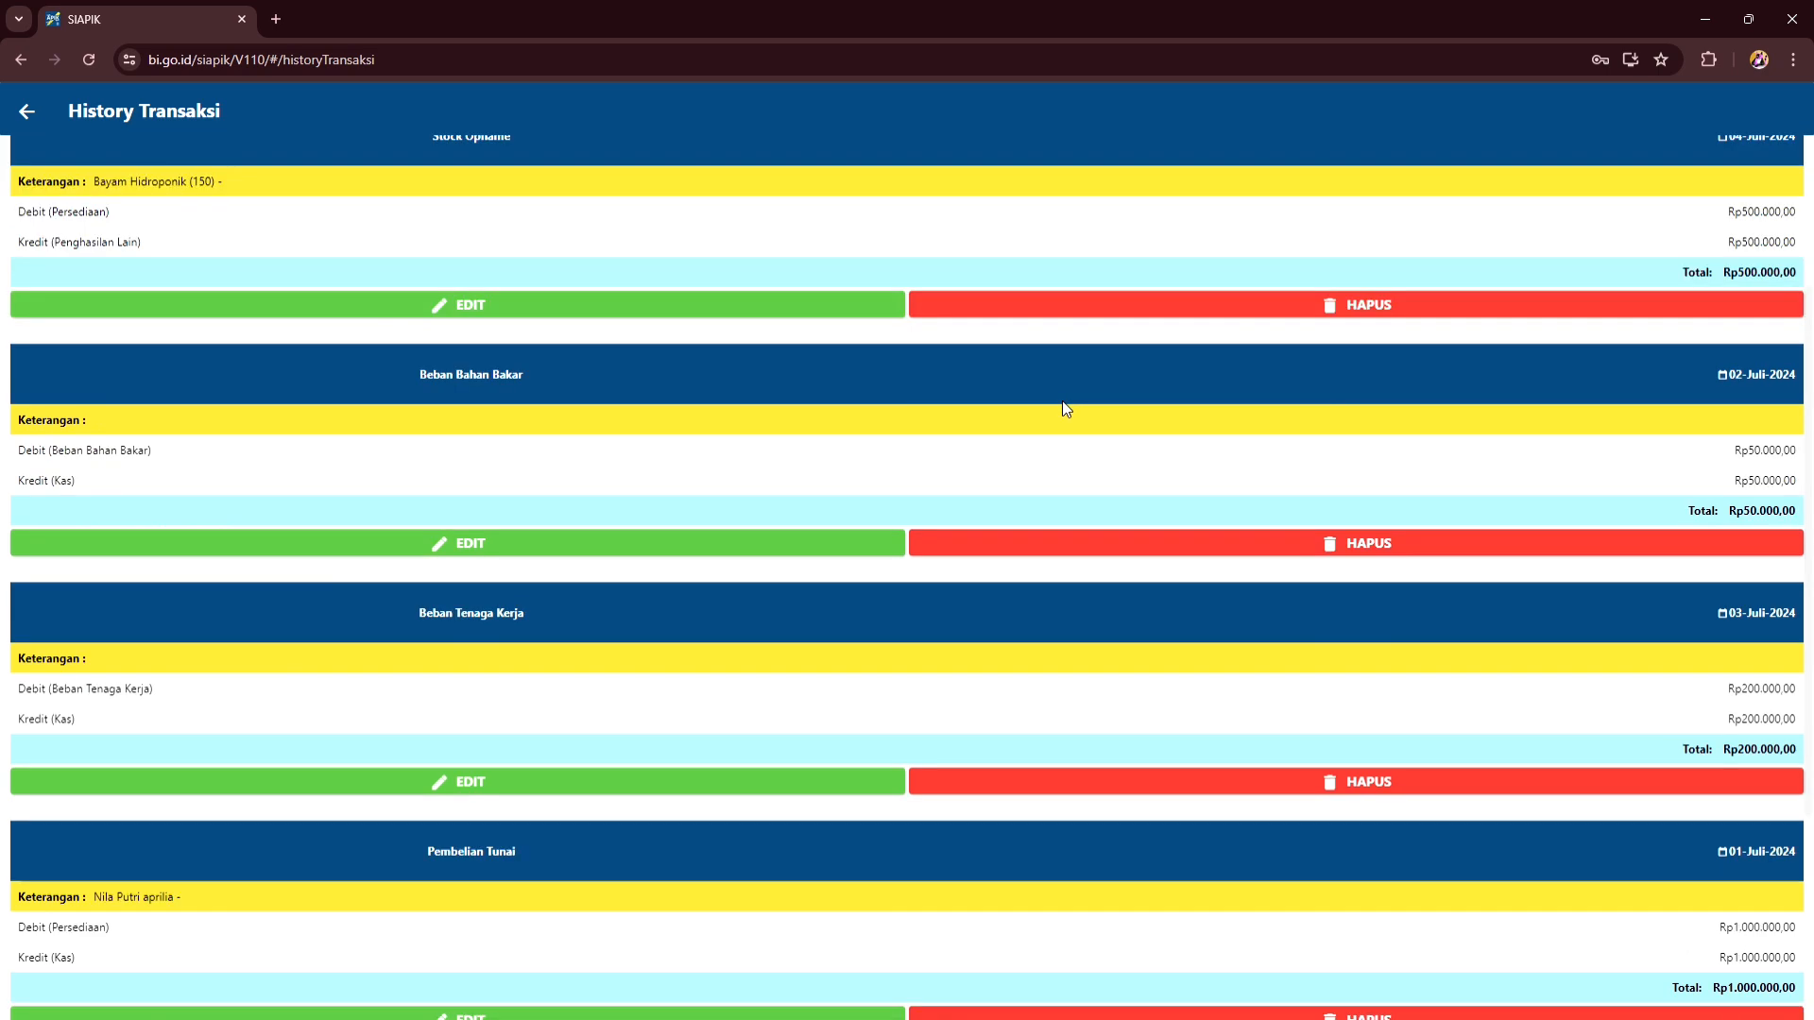
scroll(1067, 402, up, 5)
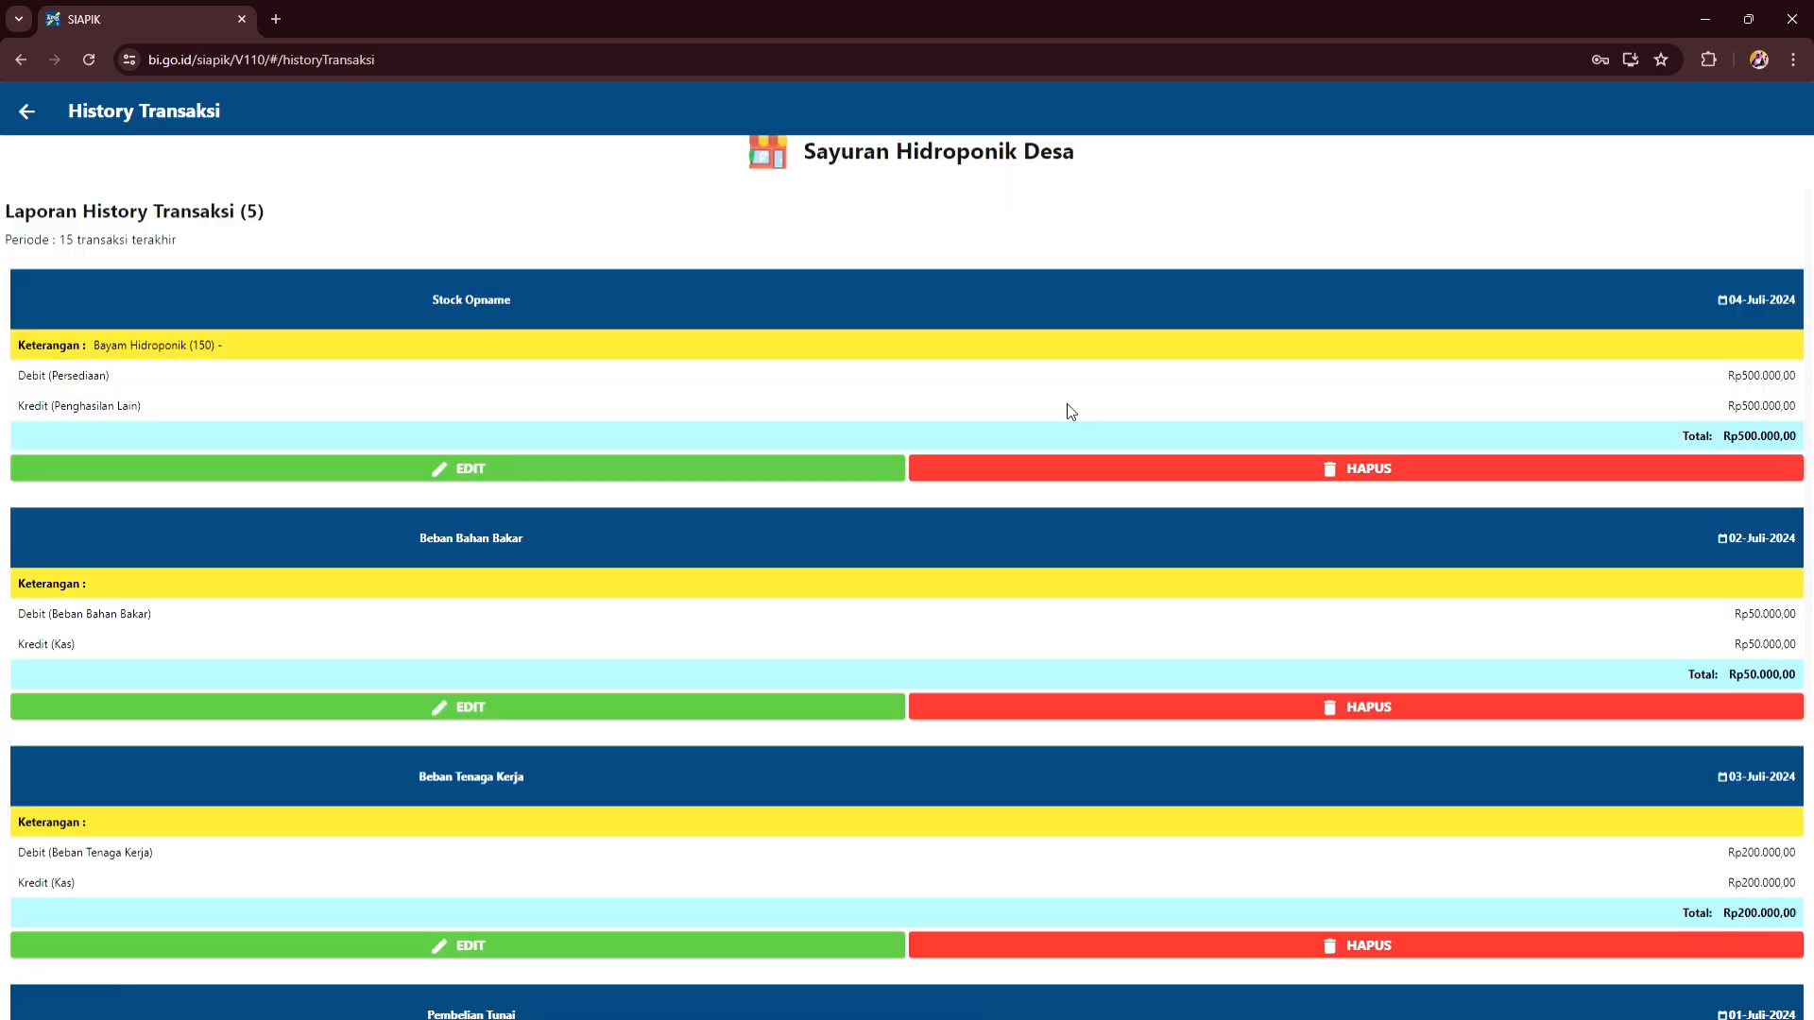
scroll(1067, 404, down, 5)
scroll(586, 493, up, 5)
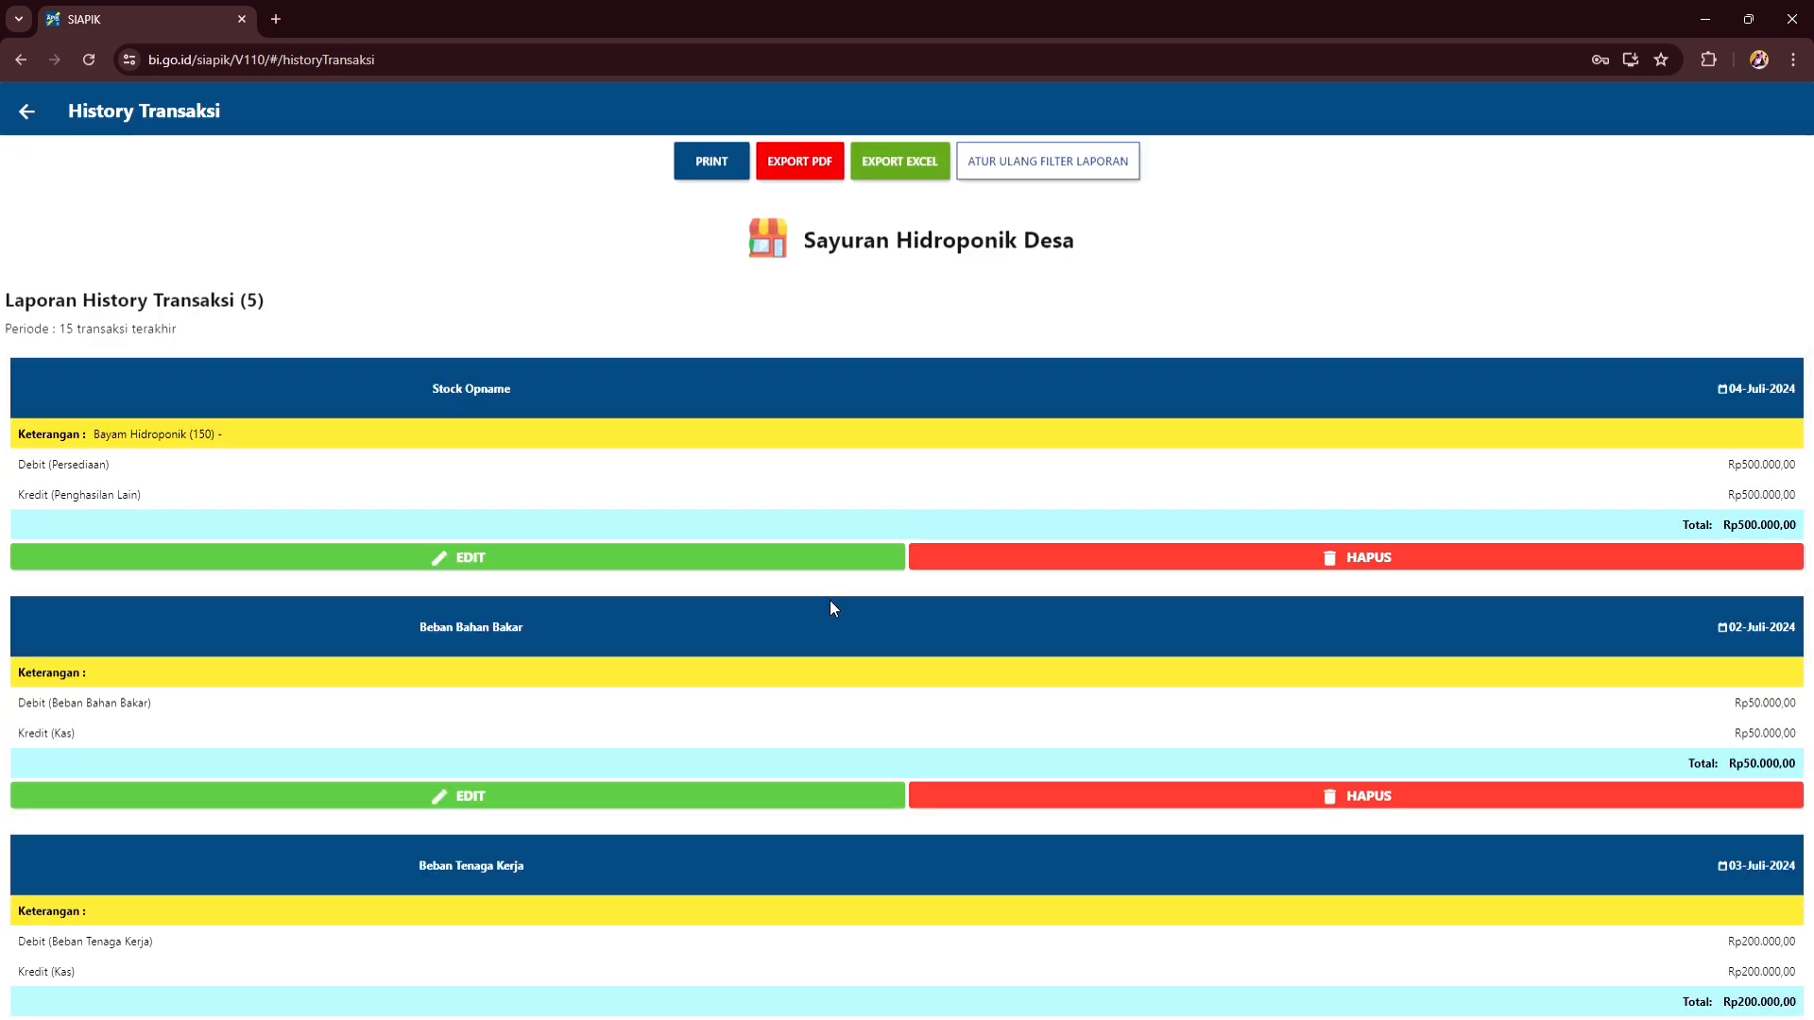
- Display the Juli 2024 Laba Rugi report (profit Rp750.000) and export it to Excel
click(26, 112)
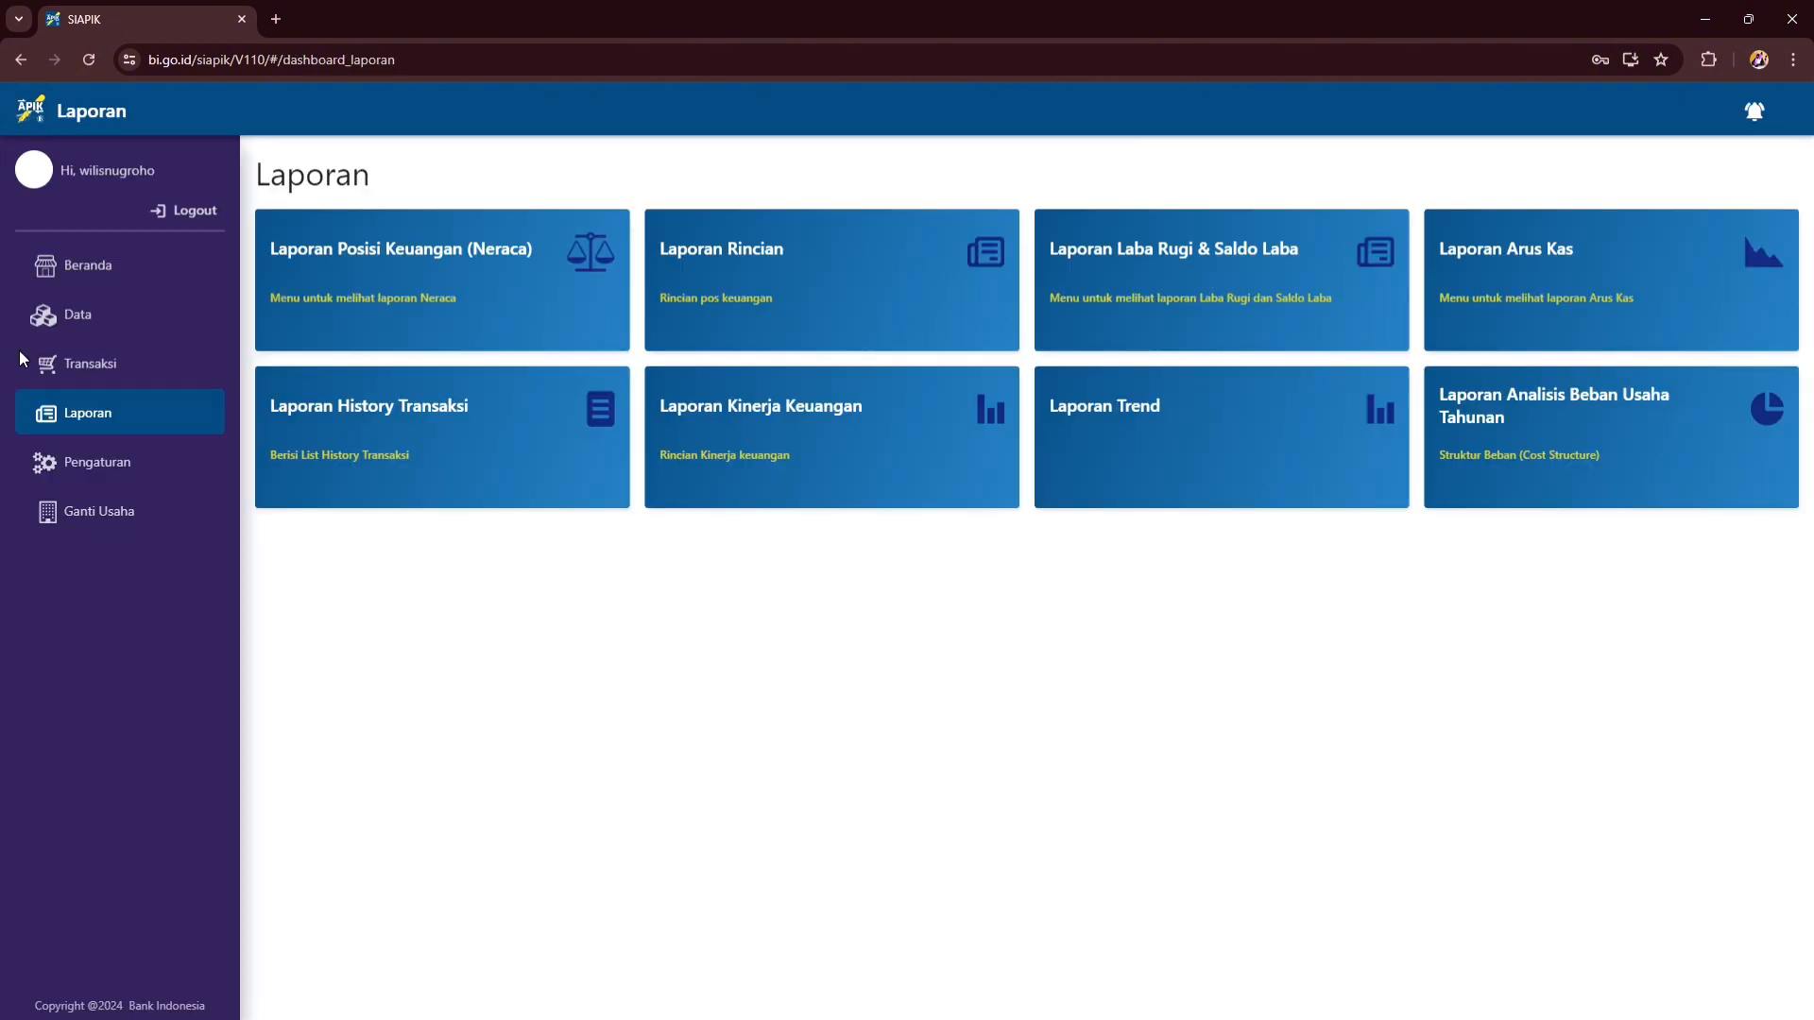
click(1186, 267)
click(1060, 321)
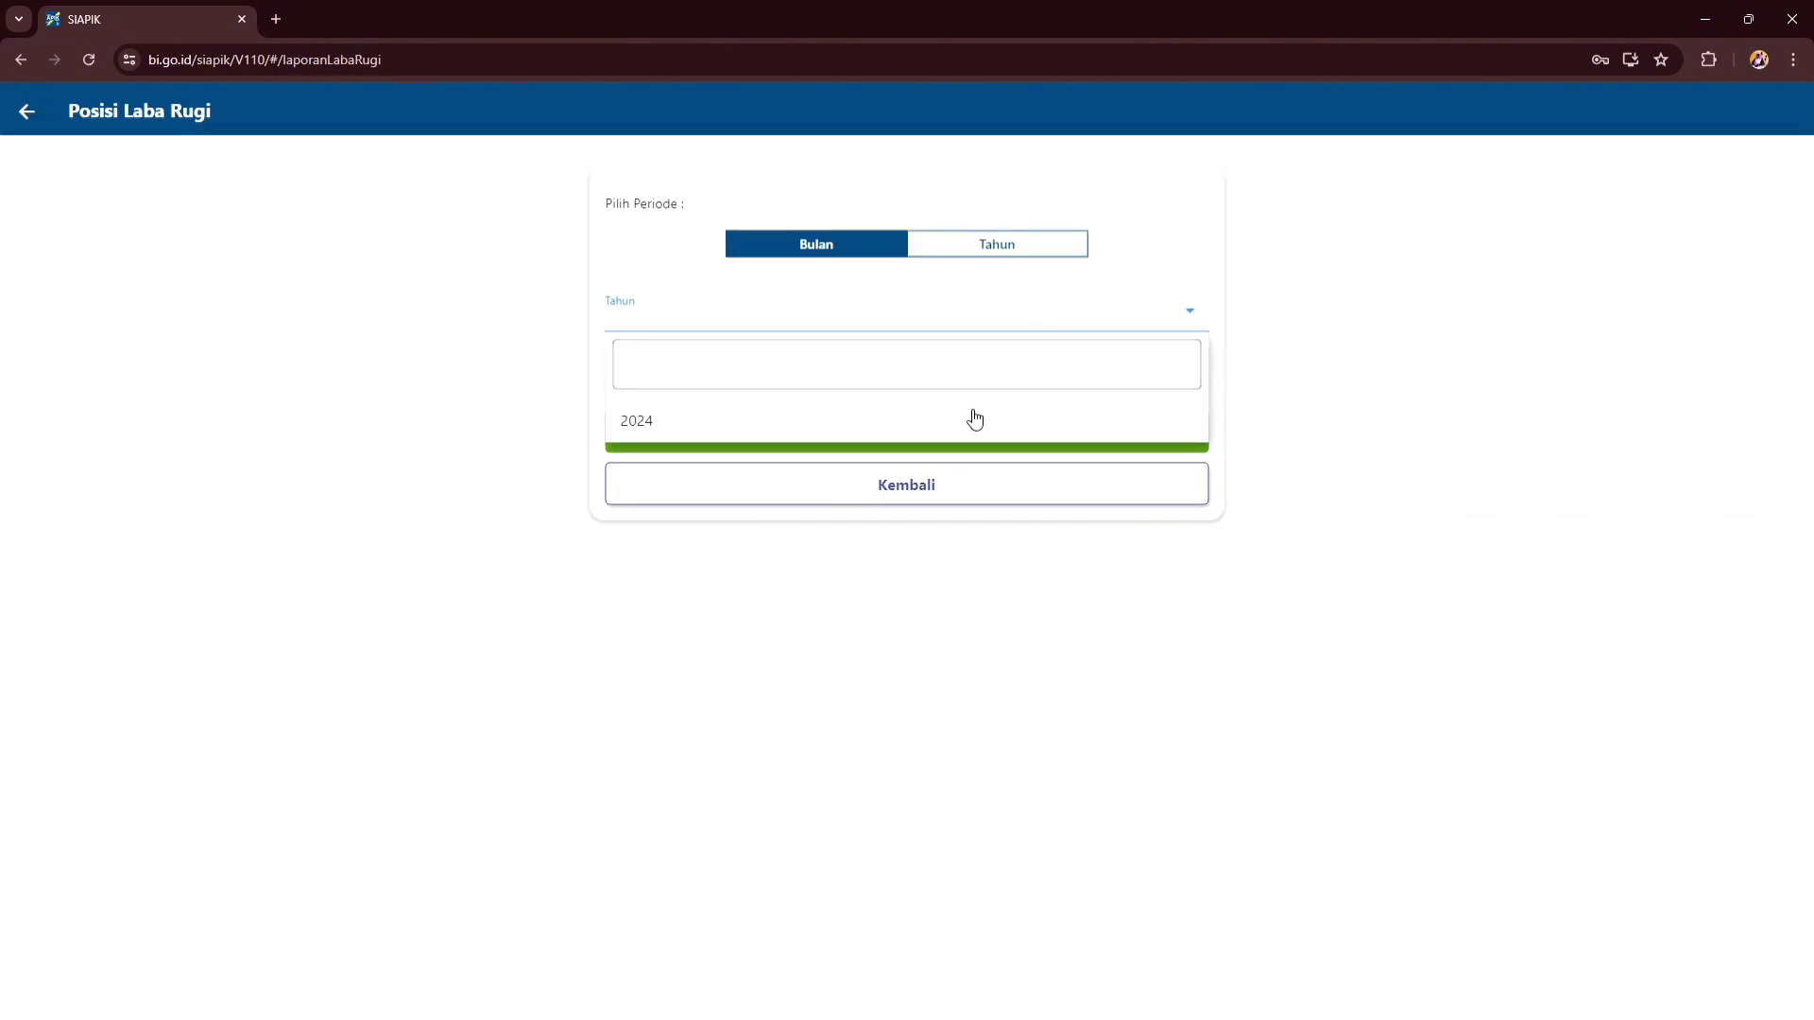
click(974, 420)
click(971, 389)
click(939, 530)
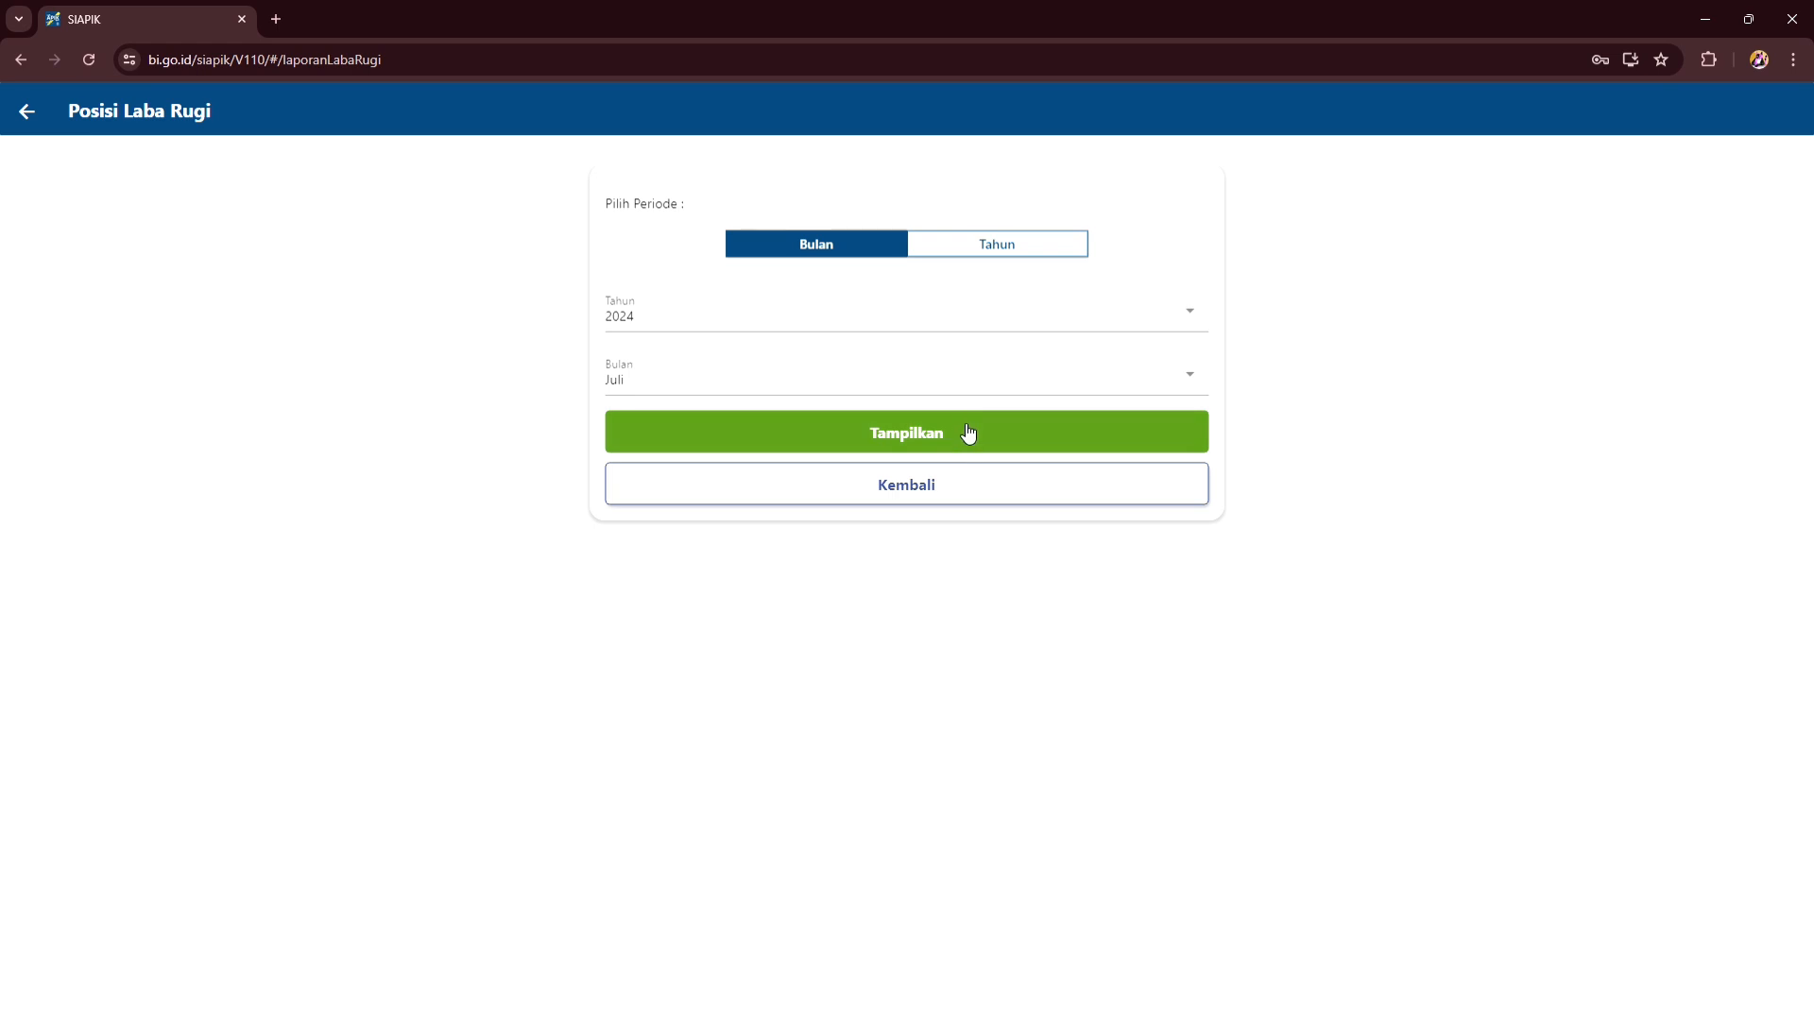
click(969, 433)
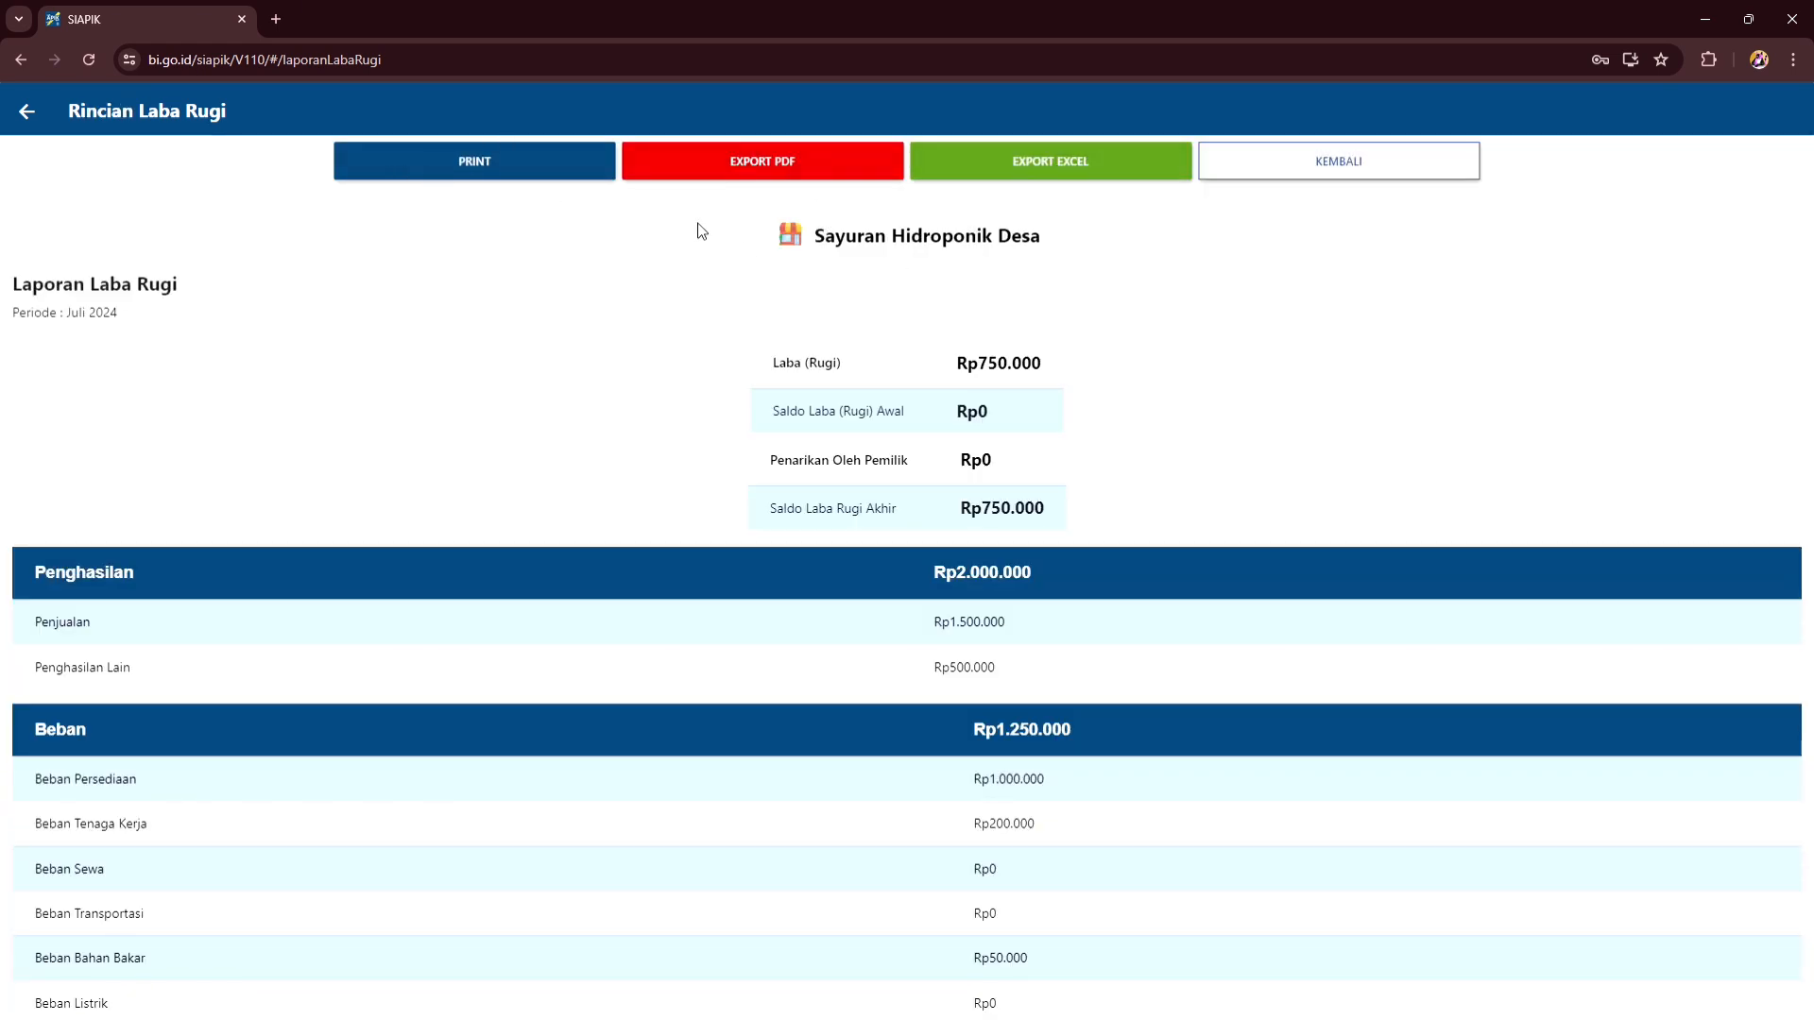
click(1064, 163)
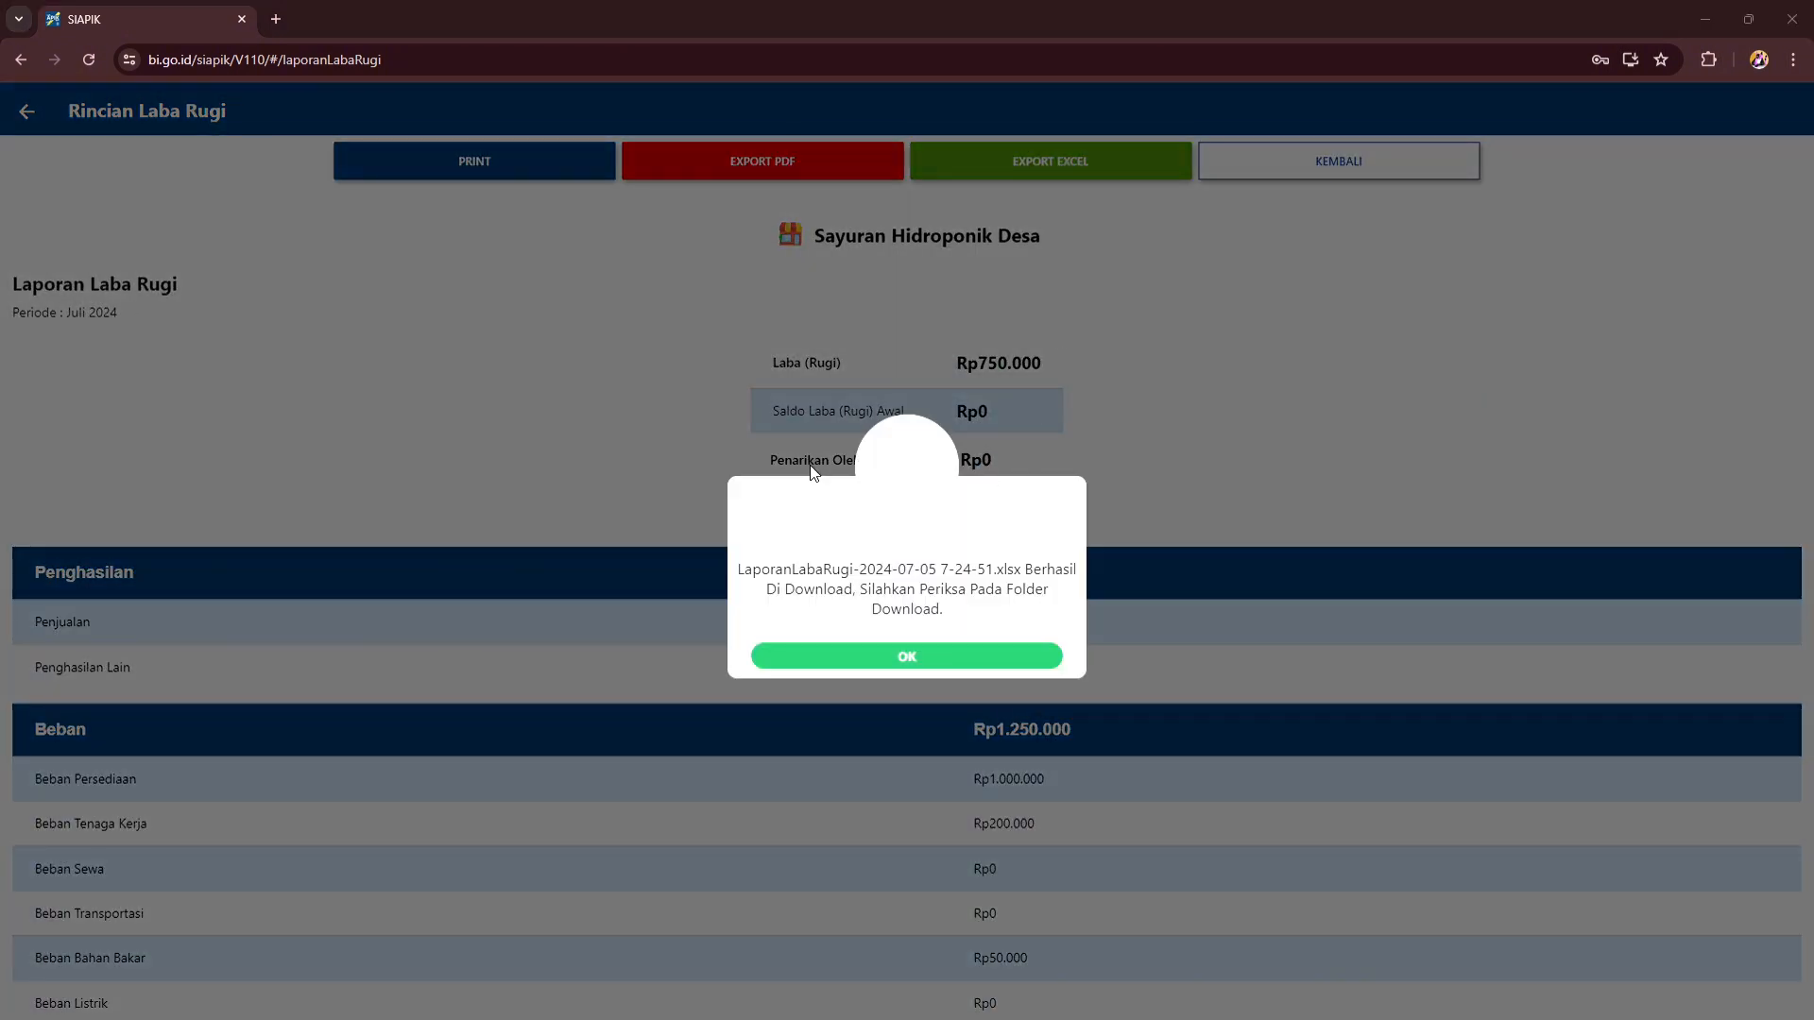
click(944, 656)
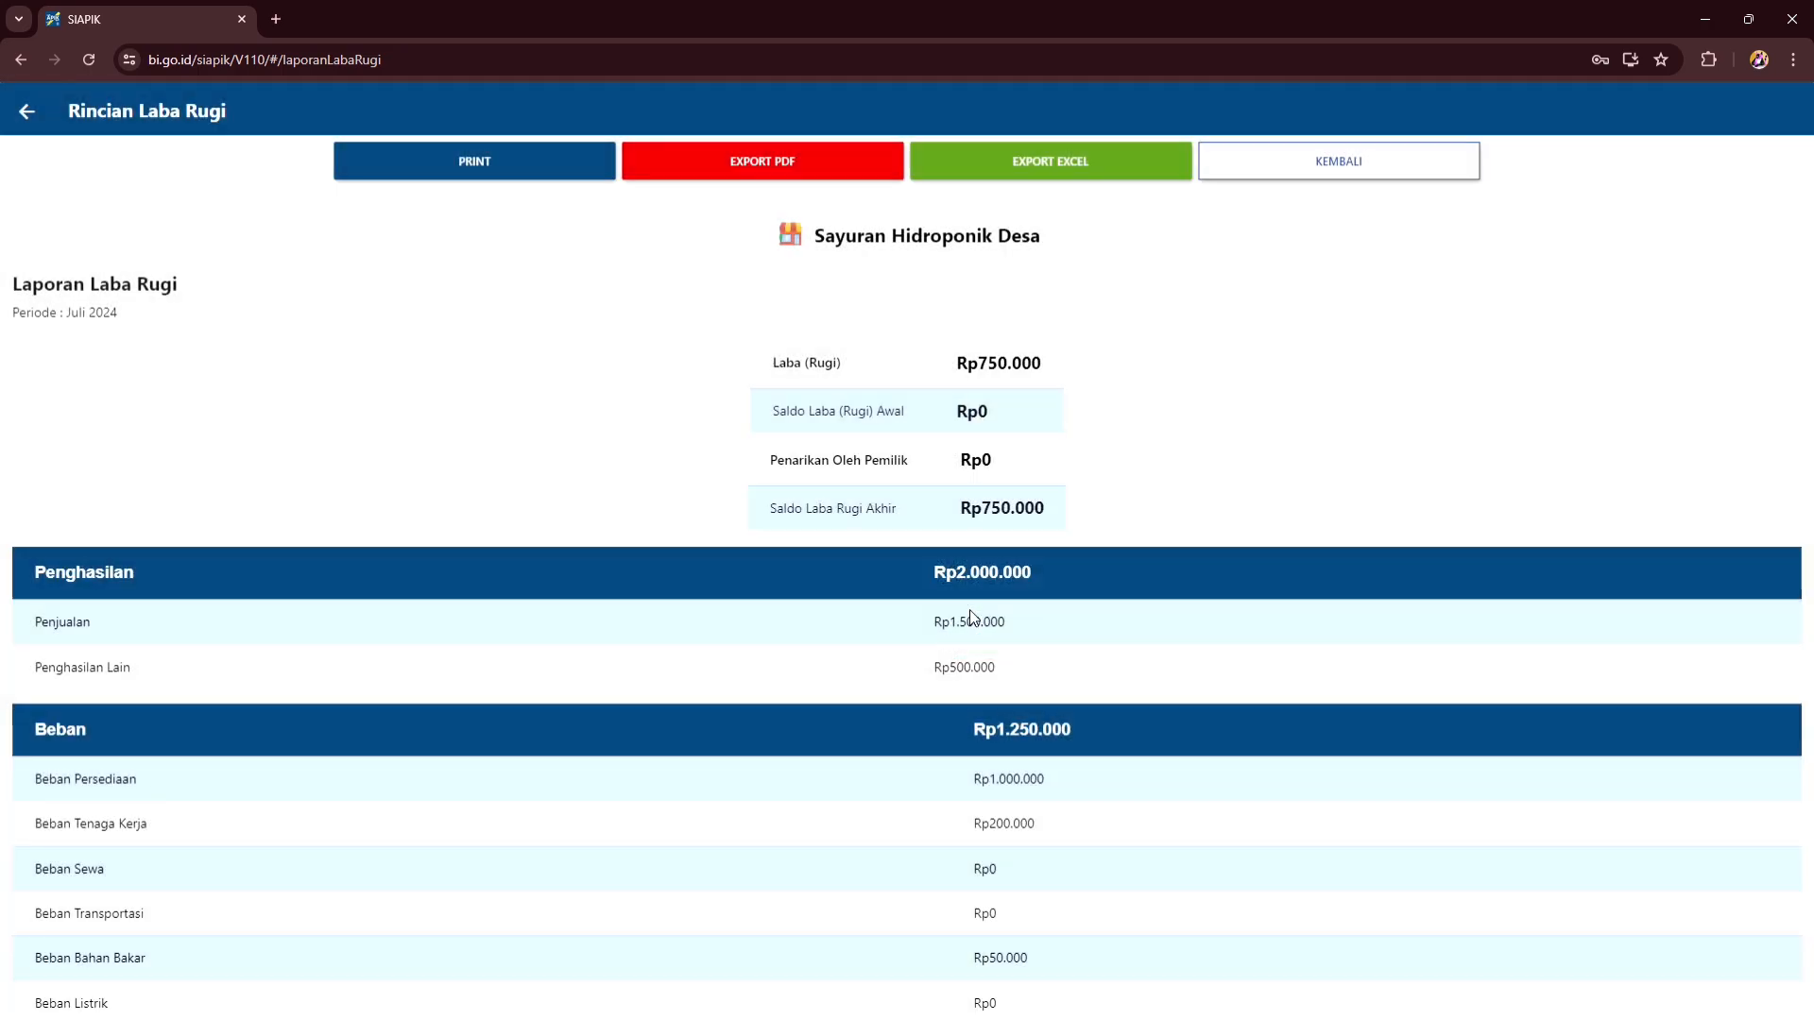